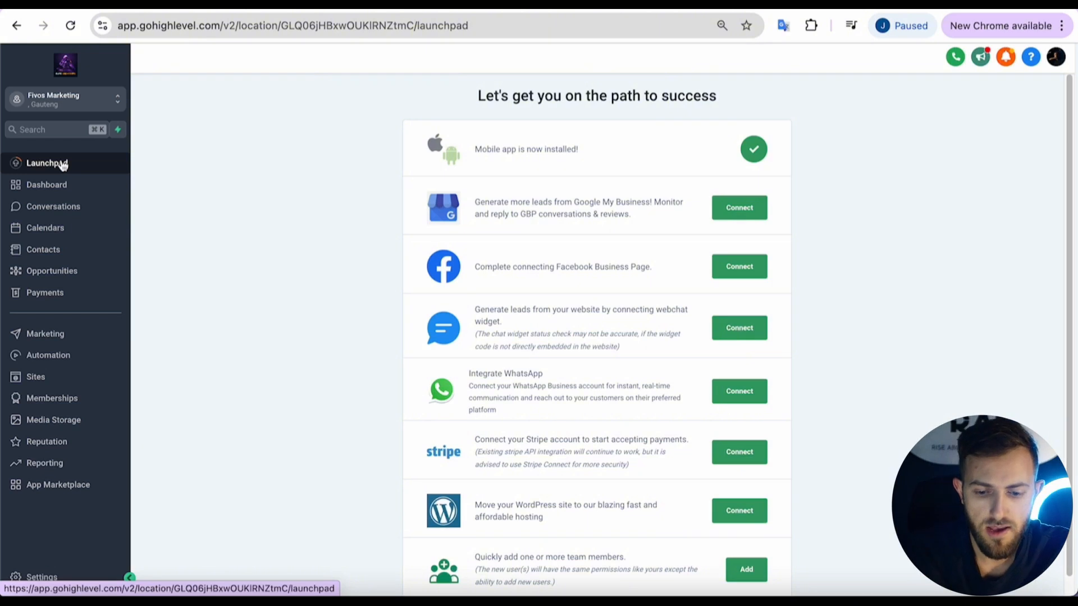
Go to GoHighLevel's account Settings and open the Private Integrations page.
click(43, 575)
scroll(61, 437, down, 2)
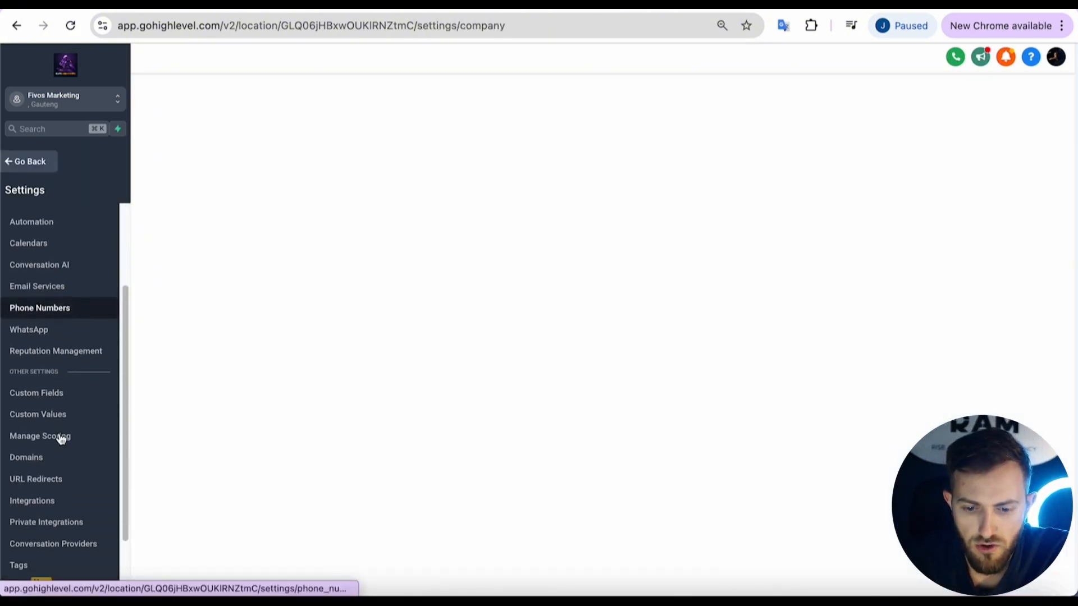
scroll(58, 437, down, 1)
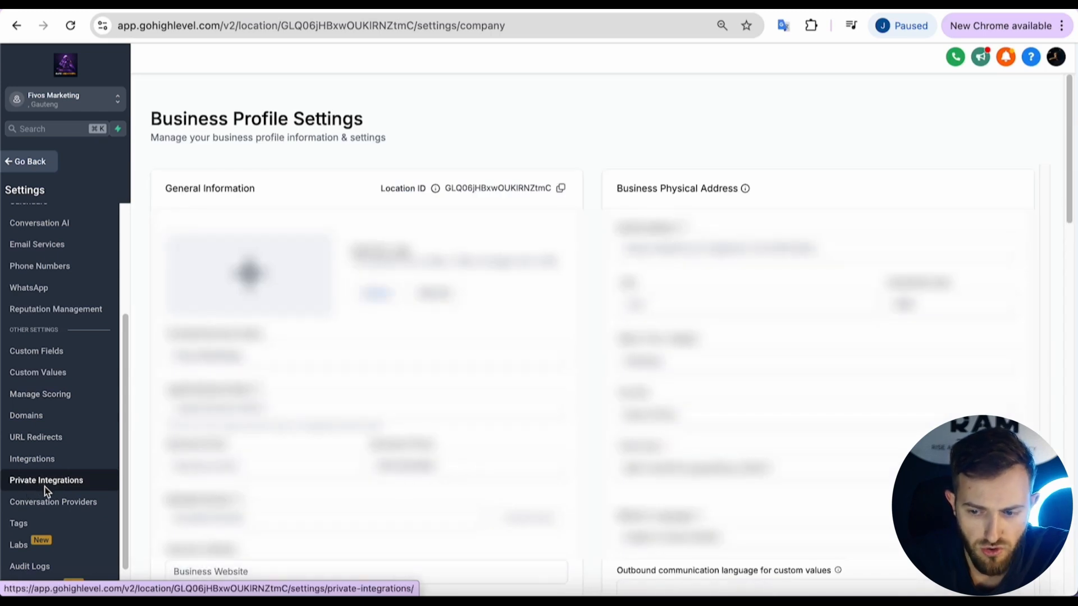
click(46, 486)
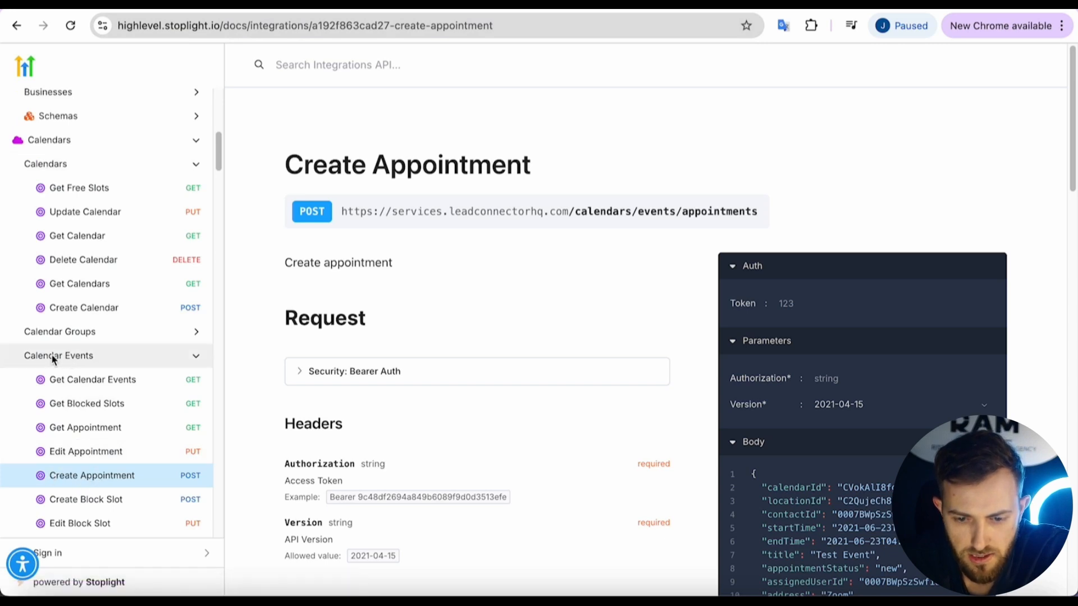
Expand the 'Security: Bearer Auth' details on the Create Appointment docs page.
click(300, 373)
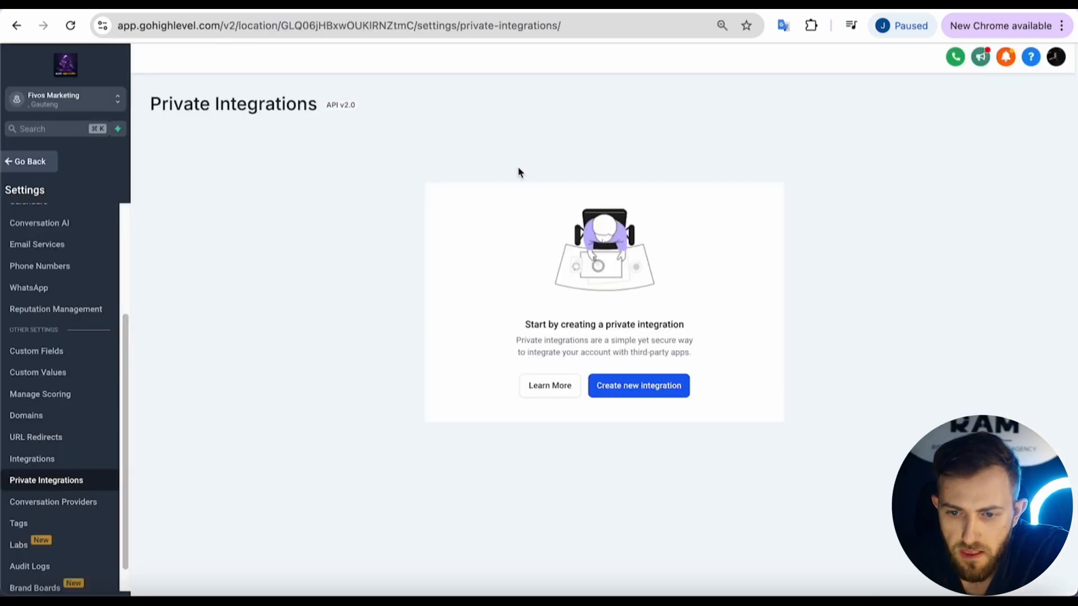
Start a new private integration named 'Vapi & Make.com Connection'.
click(605, 392)
click(449, 303)
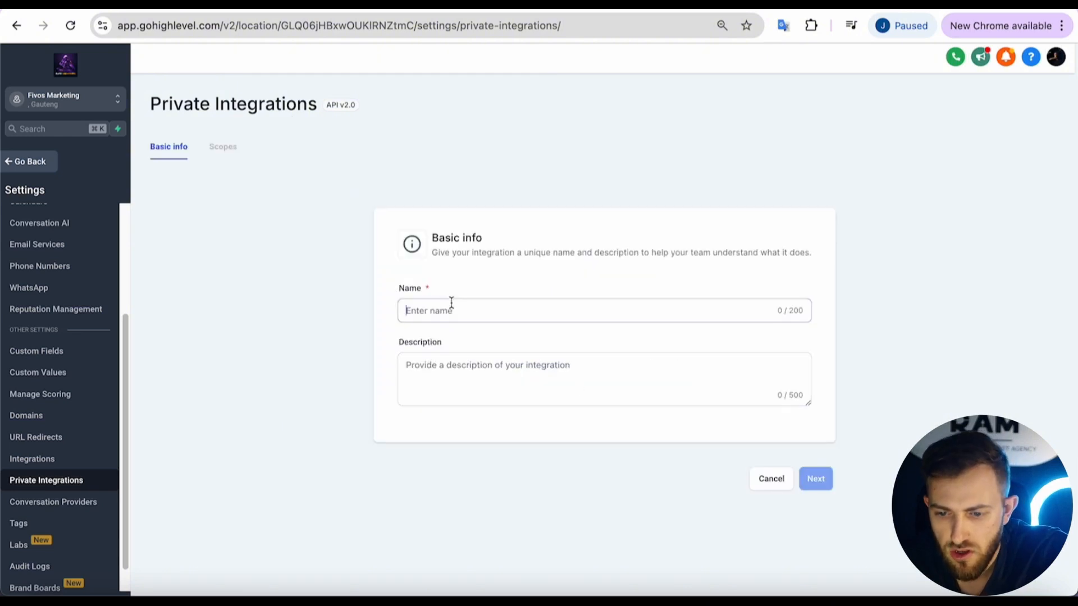
text(Vapi )
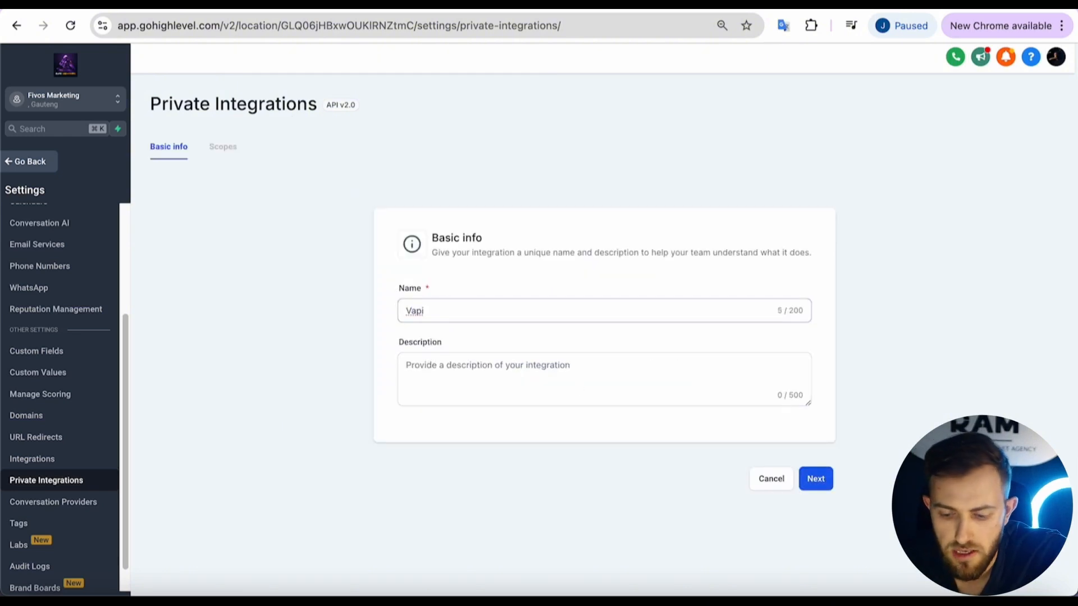
text(& M)
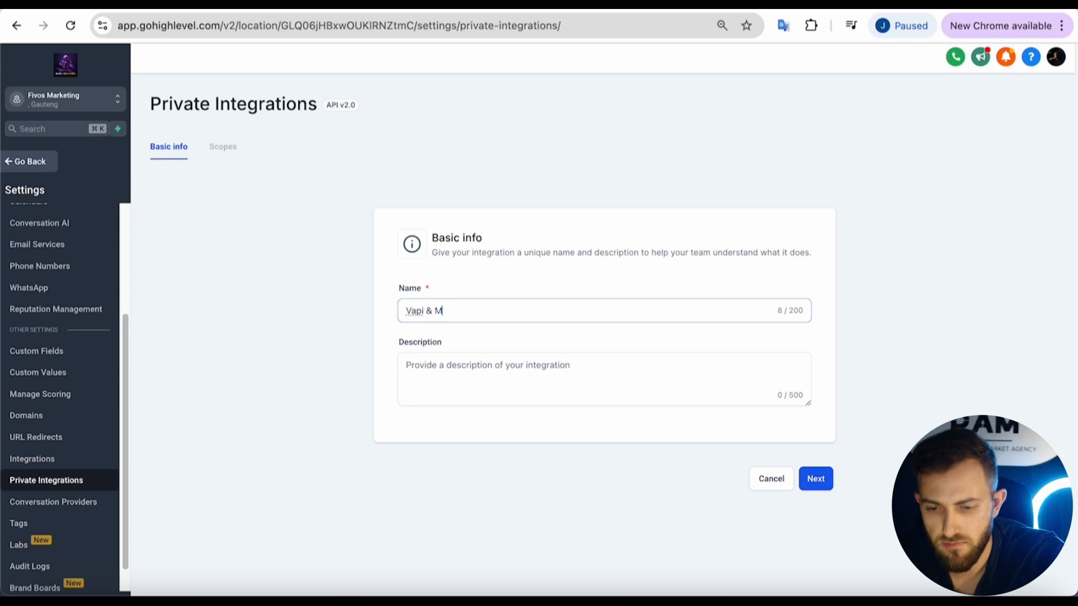
text(kke.com Cone)
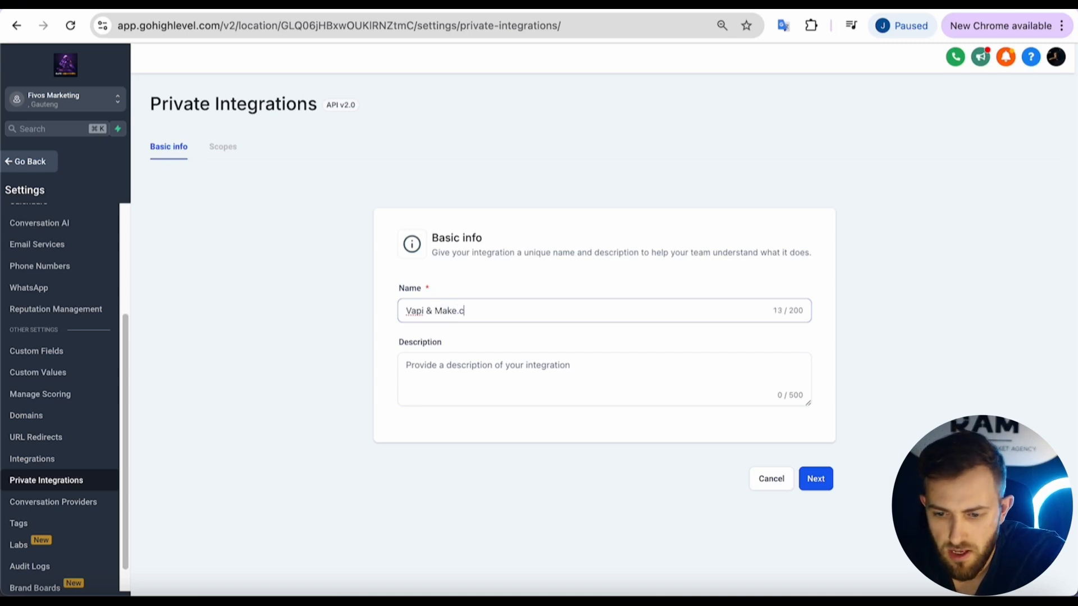
key(BackSpace)
text(nection)
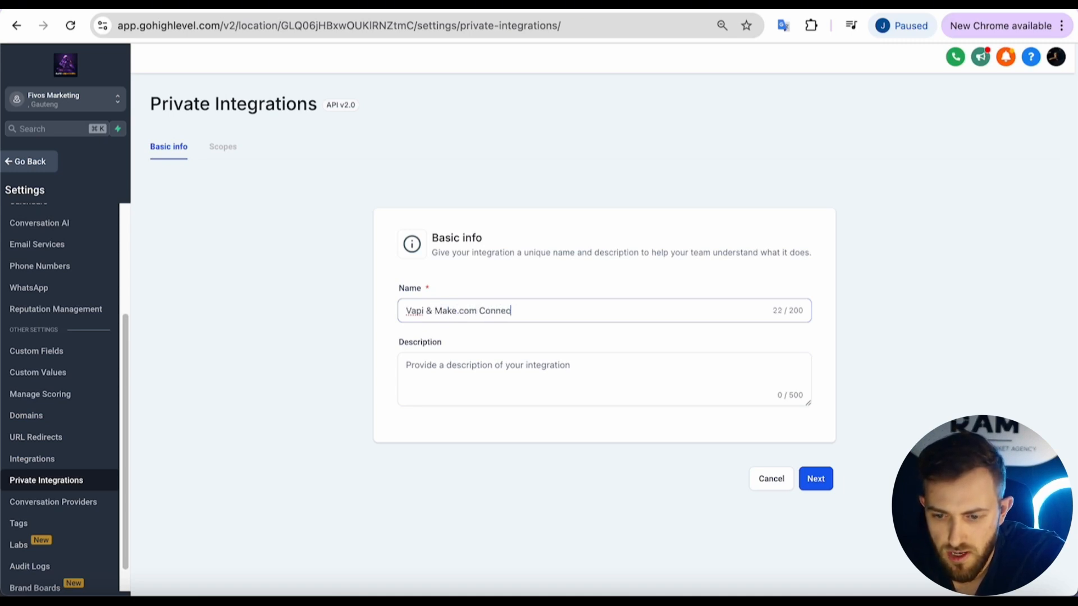
Copy the integration name into the Description field and continue to scopes.
key(Tab)
triple_click(492, 313)
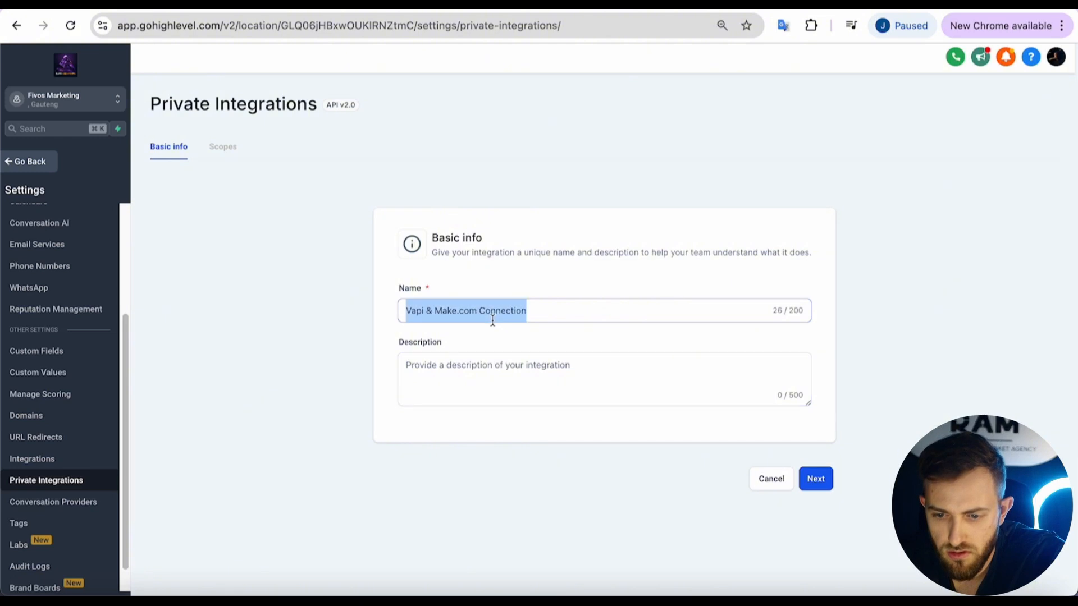
key(ctrl+c)
click(493, 381)
key(ctrl+v)
click(815, 478)
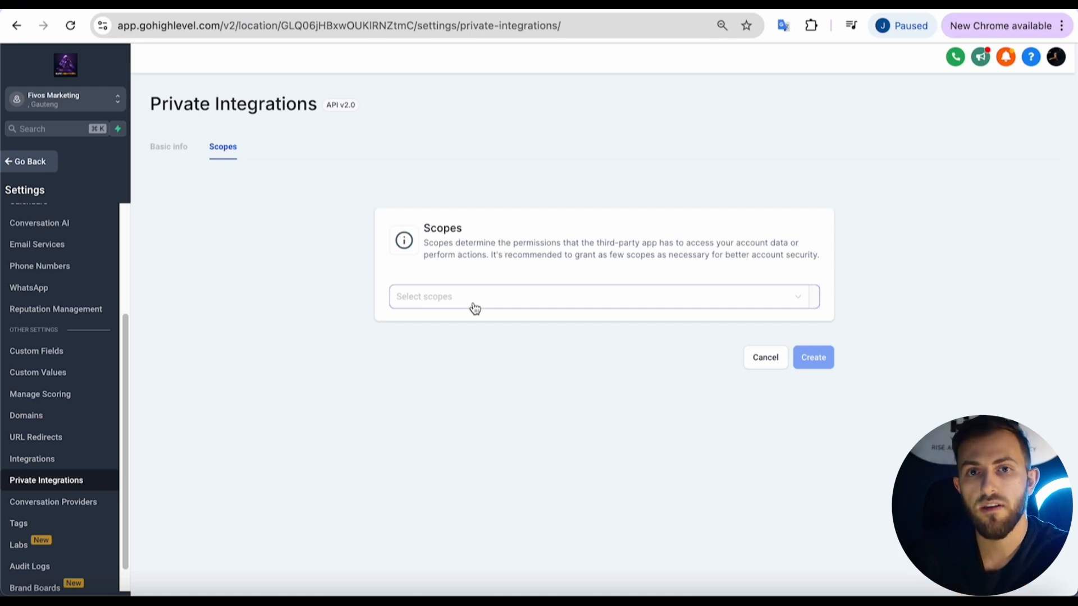
Grant the View/Edit Calendars and View/Edit Calendar Events scopes.
click(426, 305)
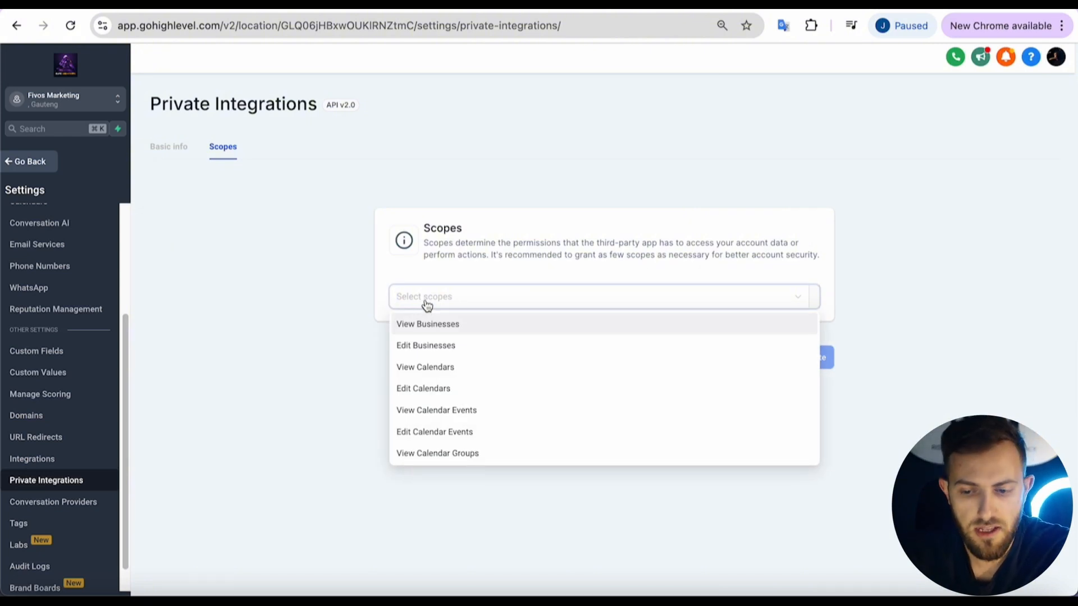
click(432, 374)
click(432, 392)
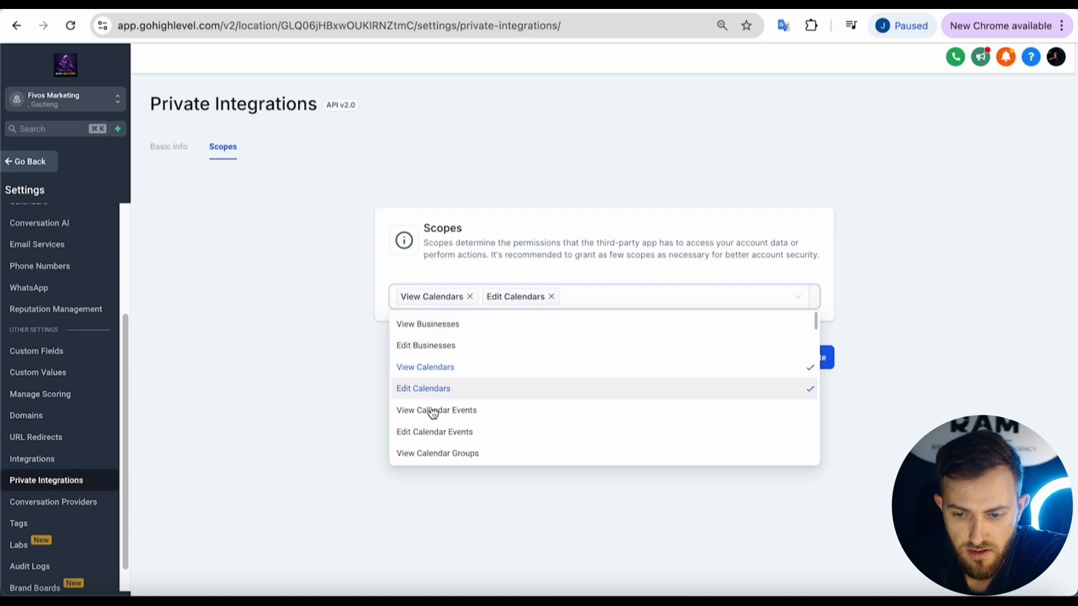
click(433, 412)
click(437, 440)
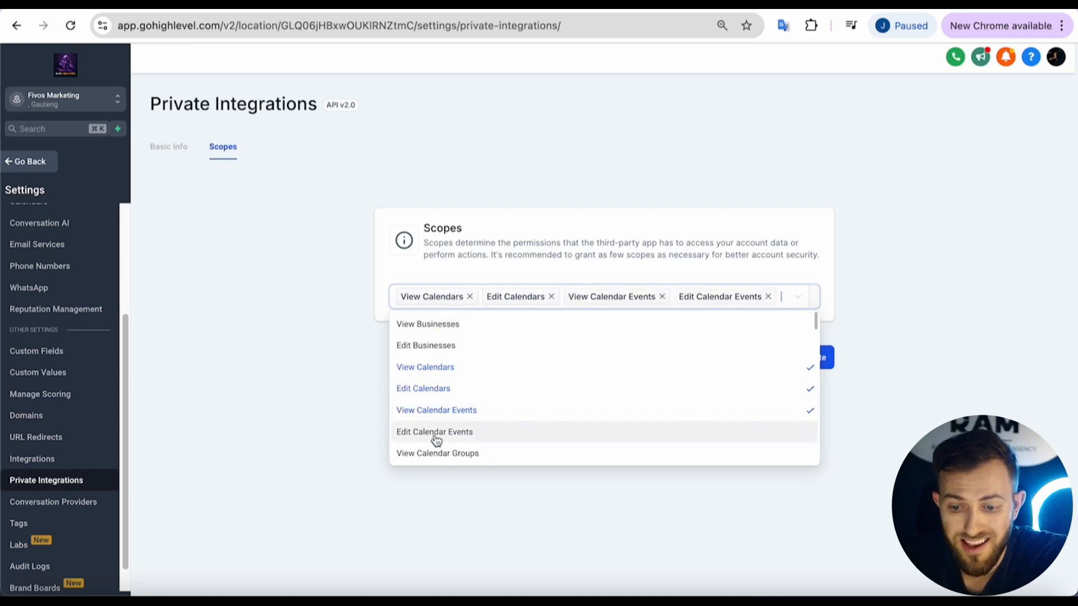
click(887, 250)
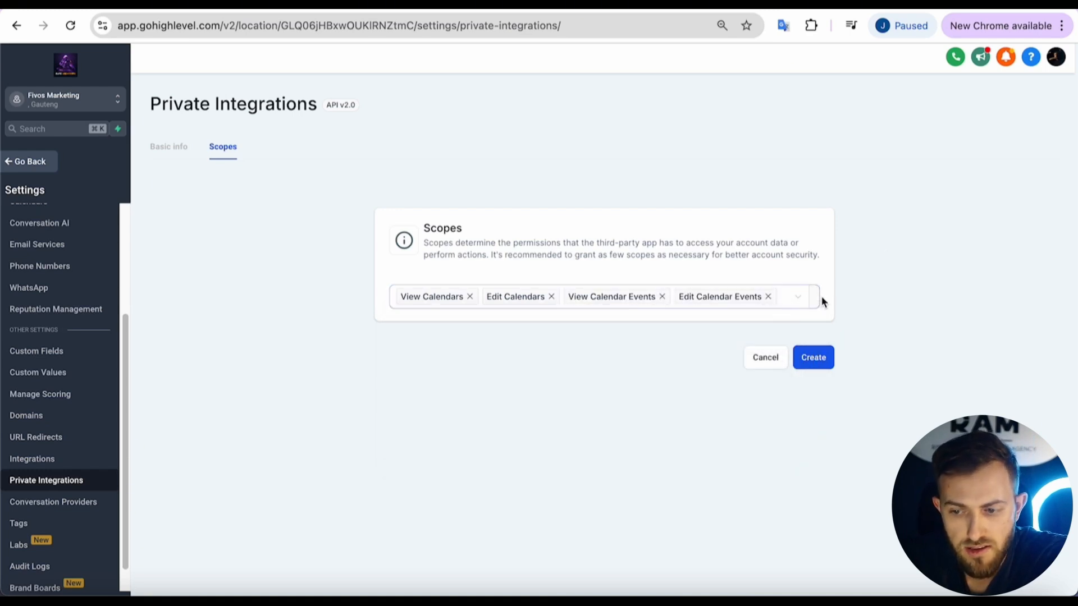
Review the remaining scopes, then create the private integration.
click(804, 298)
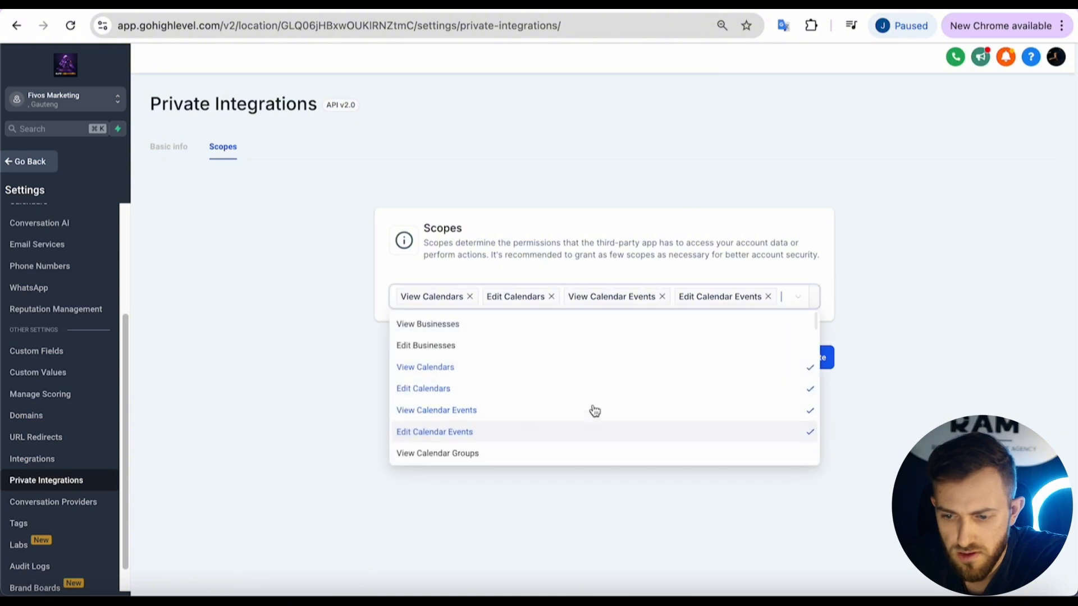
scroll(492, 430, down, 2)
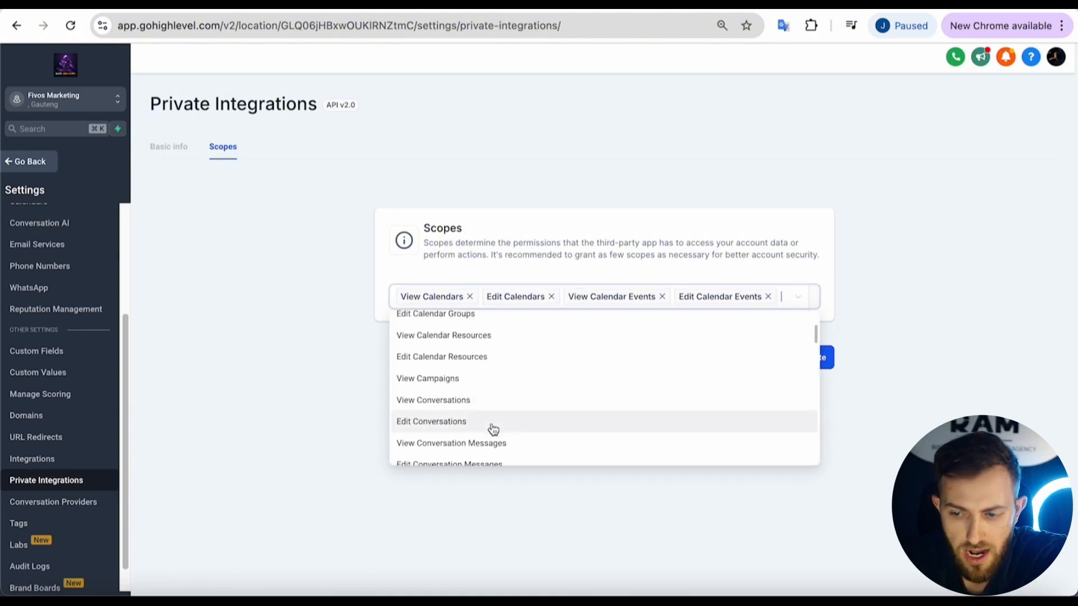
scroll(493, 429, down, 1)
scroll(492, 429, down, 6)
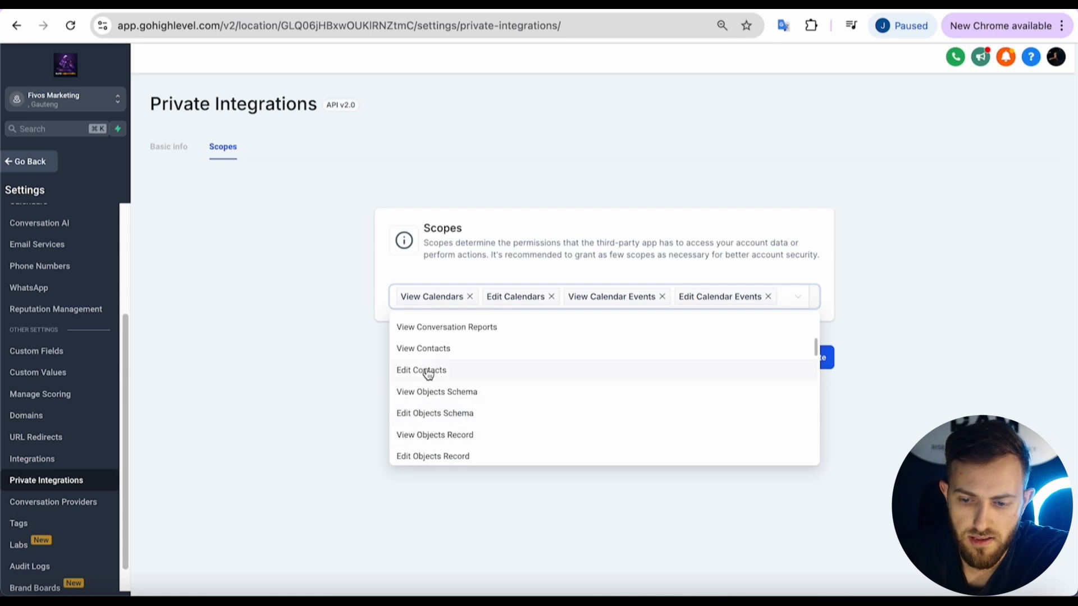
scroll(454, 392, down, 2)
scroll(453, 393, down, 8)
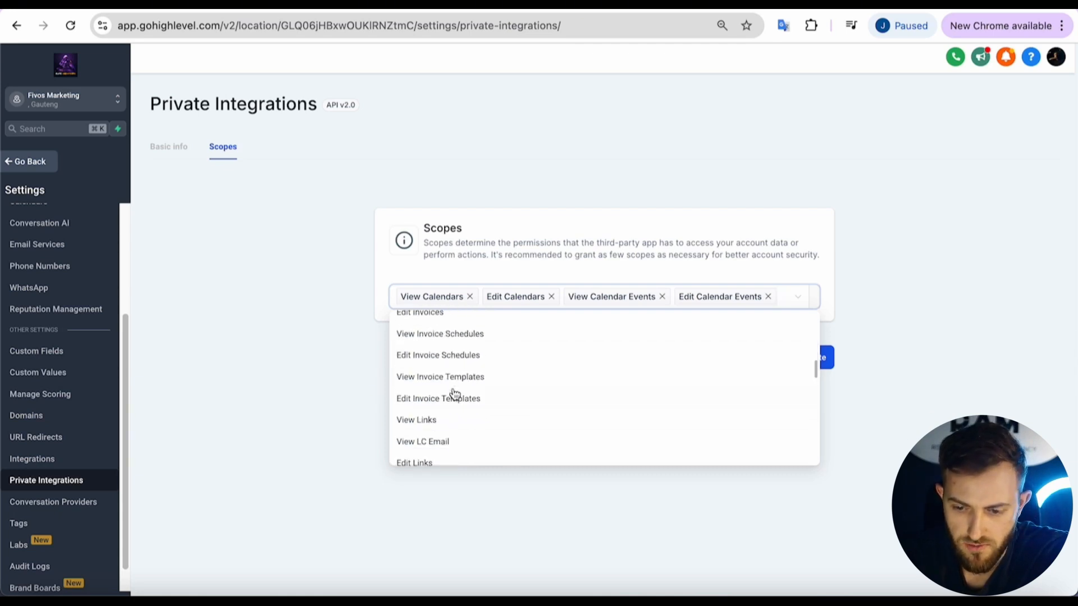
scroll(452, 392, up, 2)
click(739, 168)
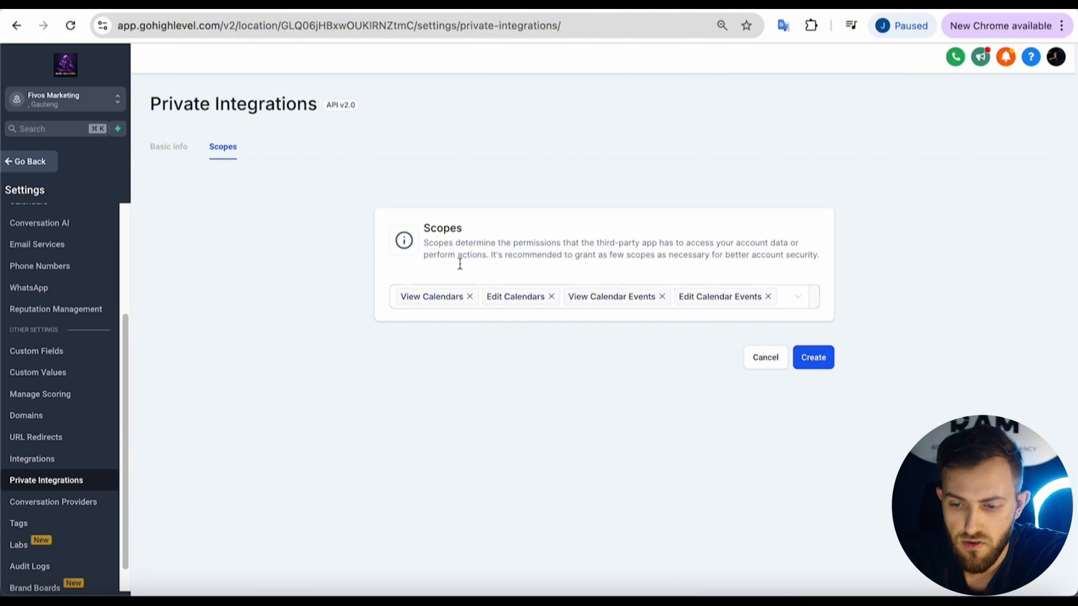
click(813, 364)
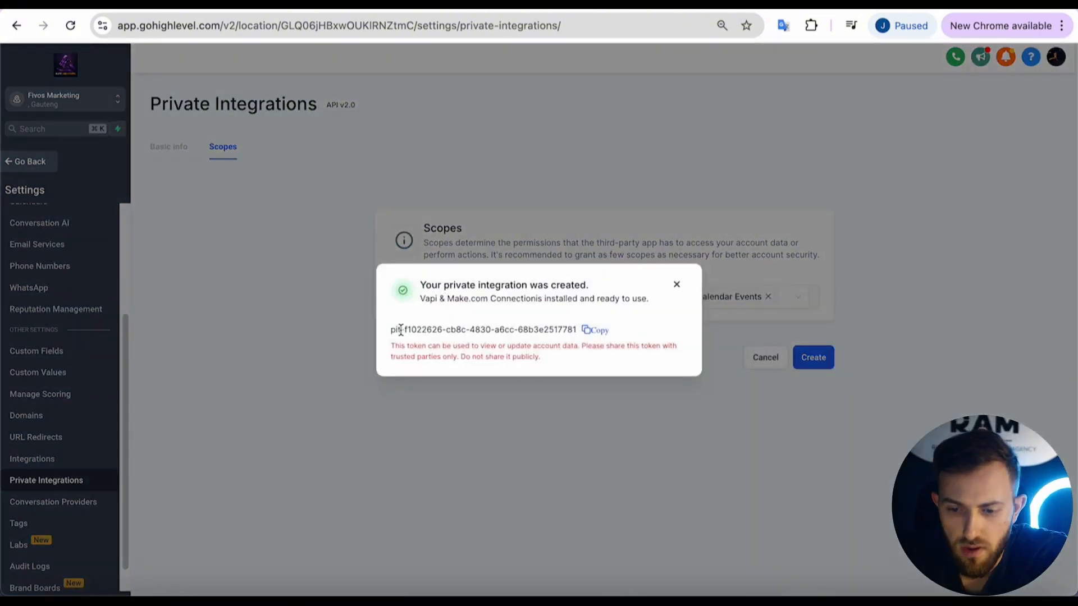
Copy the integration's access token, dismiss the confirmation, and go to the GHL API TOKEN document.
drag(391, 329, 587, 333)
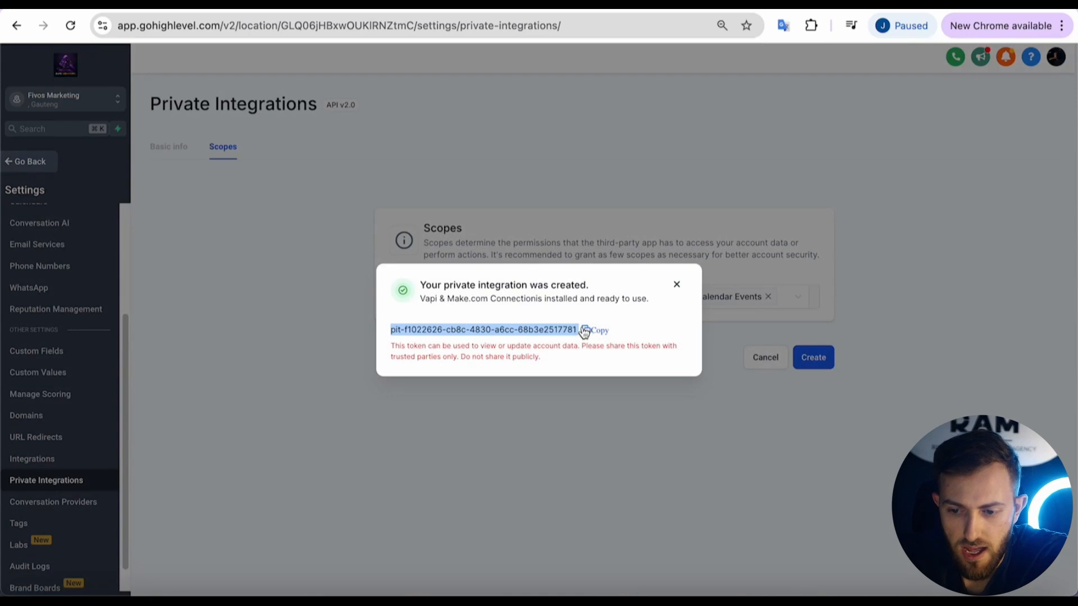
click(561, 320)
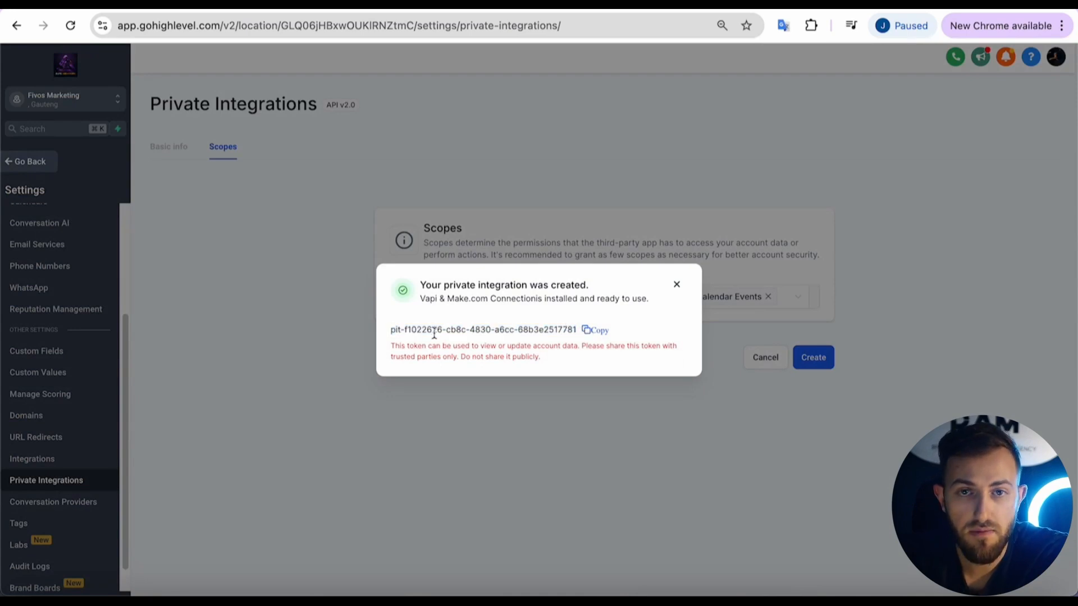
drag(388, 334, 509, 331)
click(595, 331)
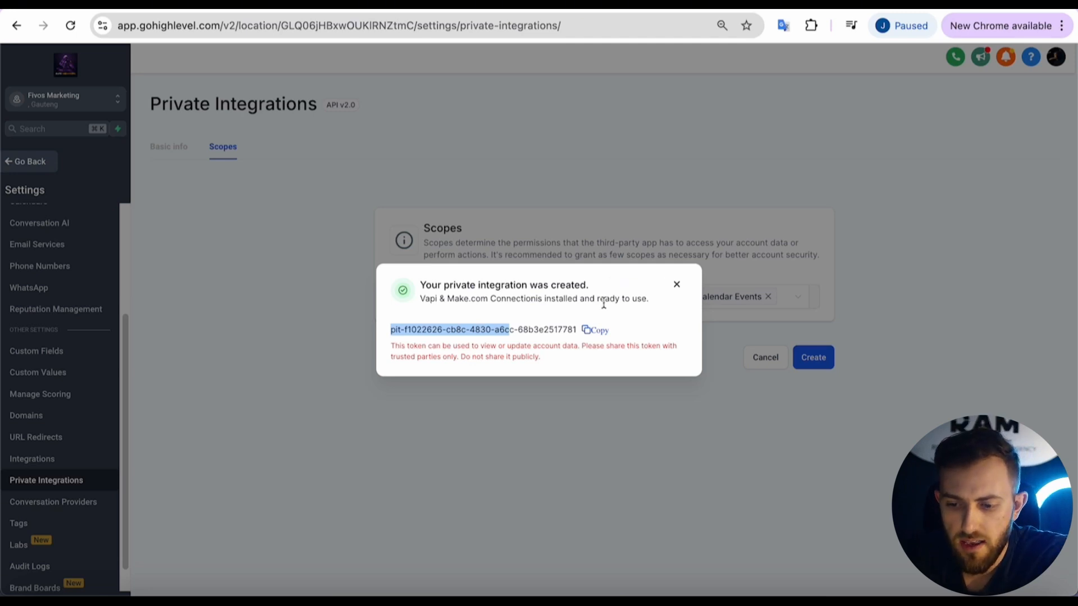
click(588, 335)
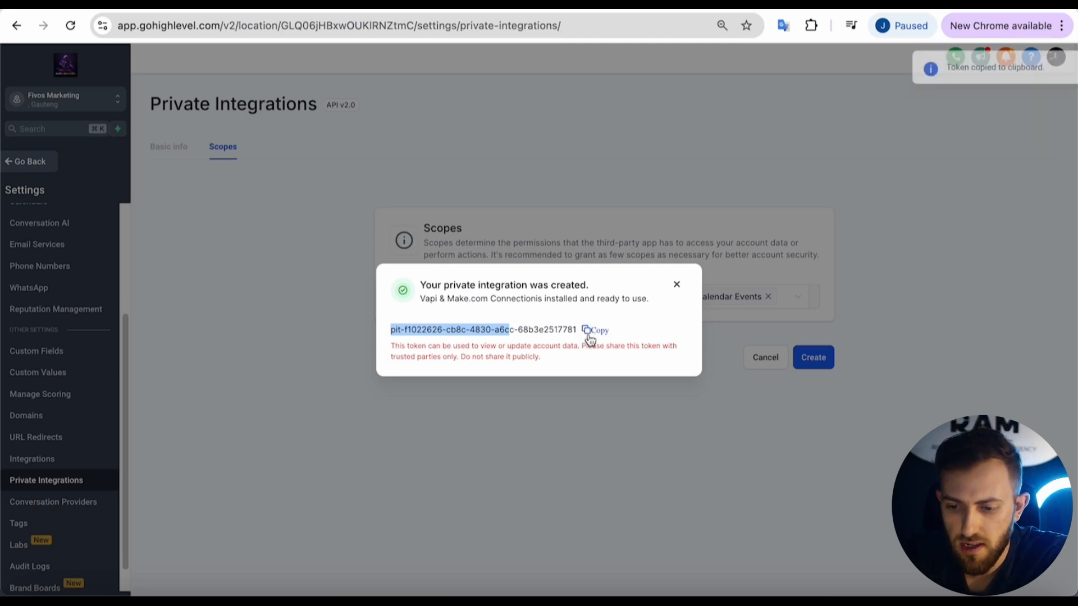
click(677, 286)
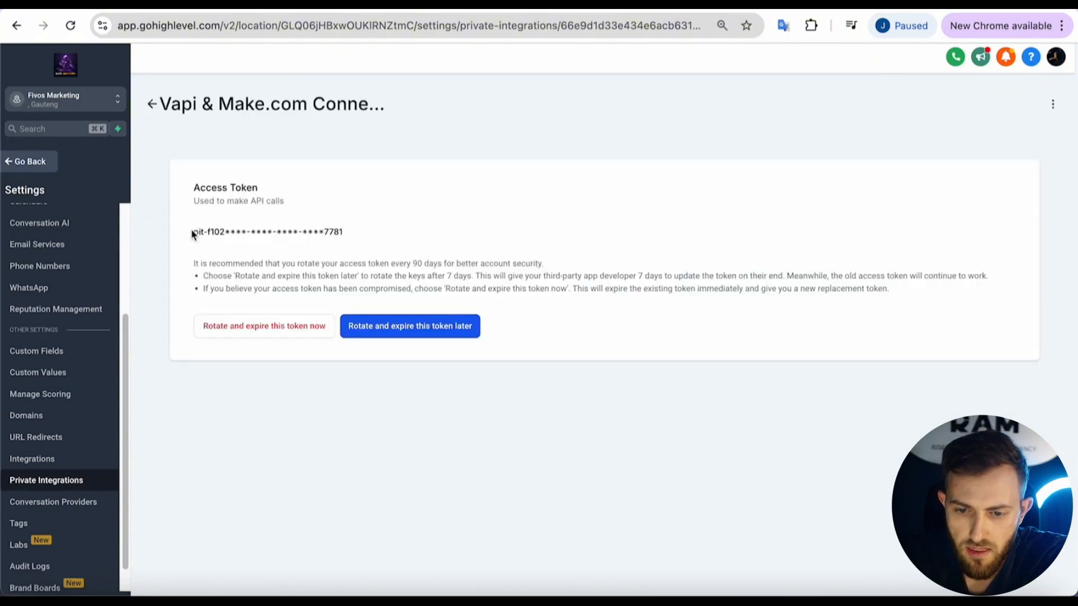
drag(194, 232, 373, 237)
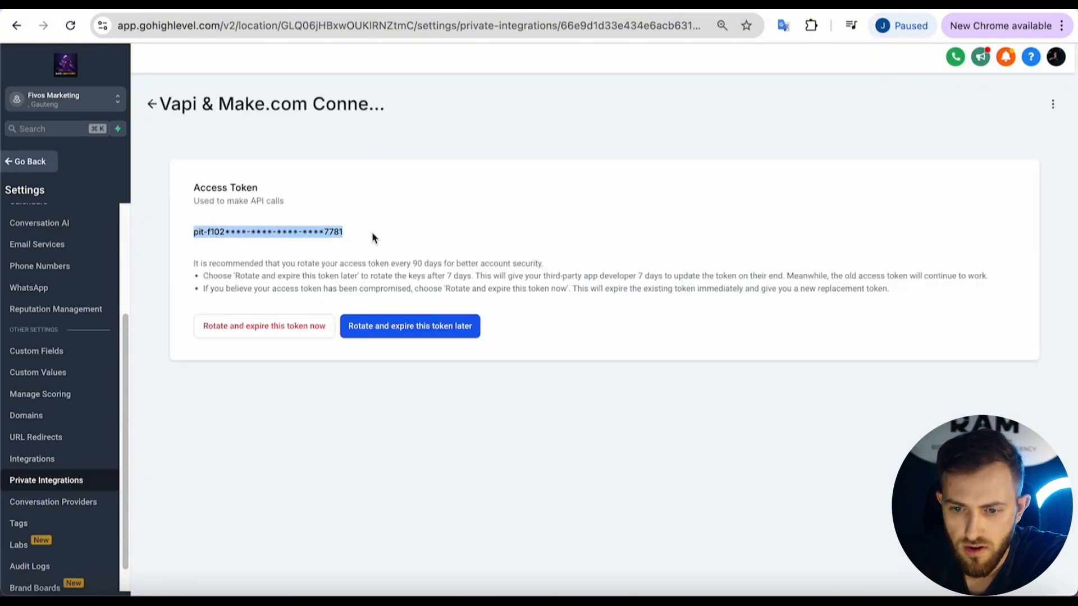
key(ctrl+Tab)
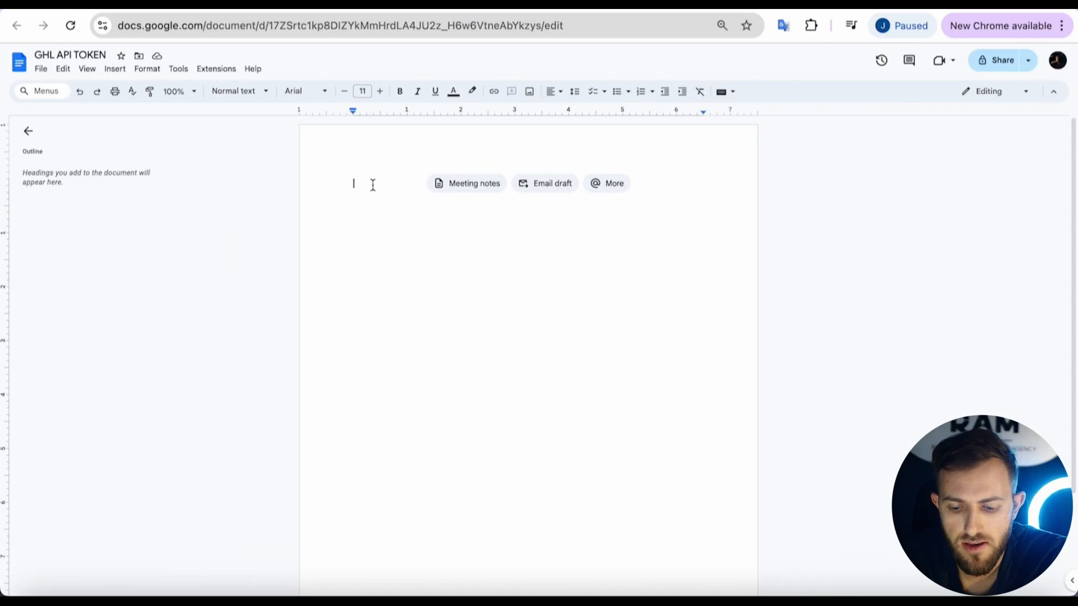
Paste the access token into the GHL API TOKEN document.
key(ctrl+v)
key(ctrl+a)
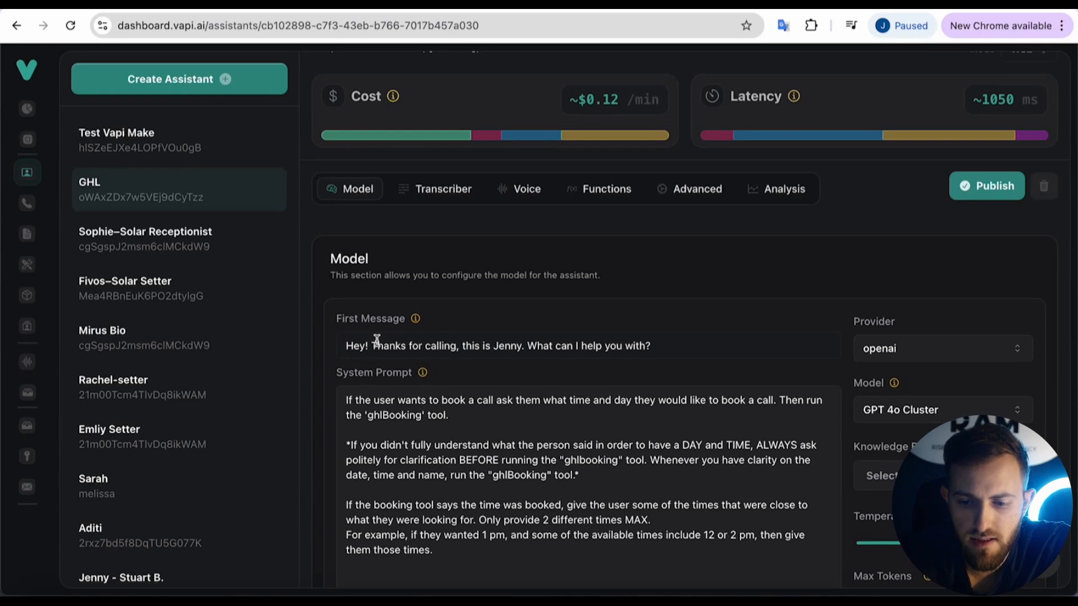
scroll(376, 340, down, 2)
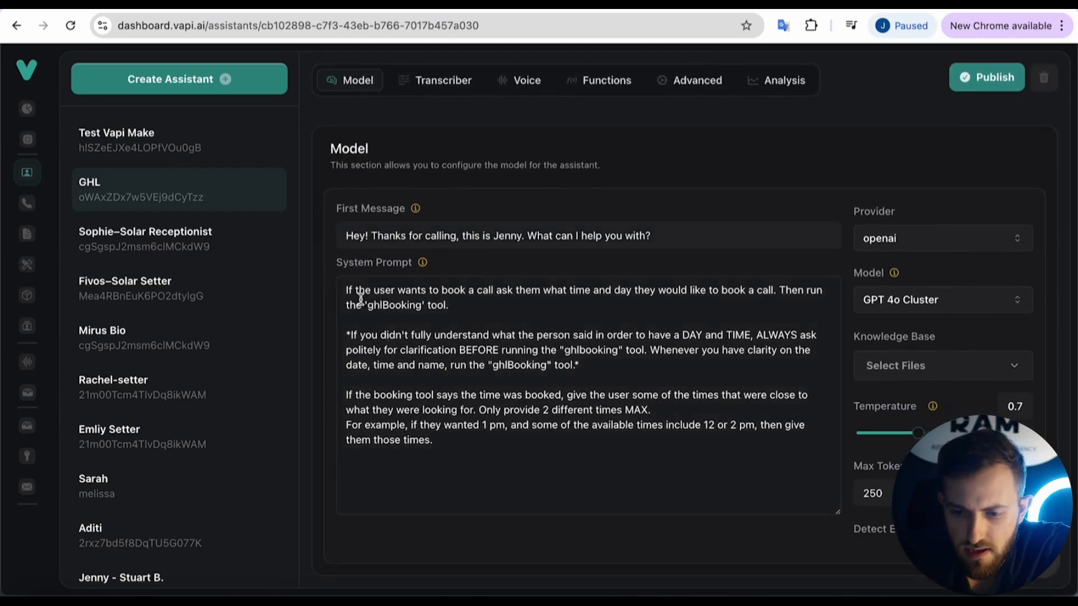
drag(346, 289, 474, 457)
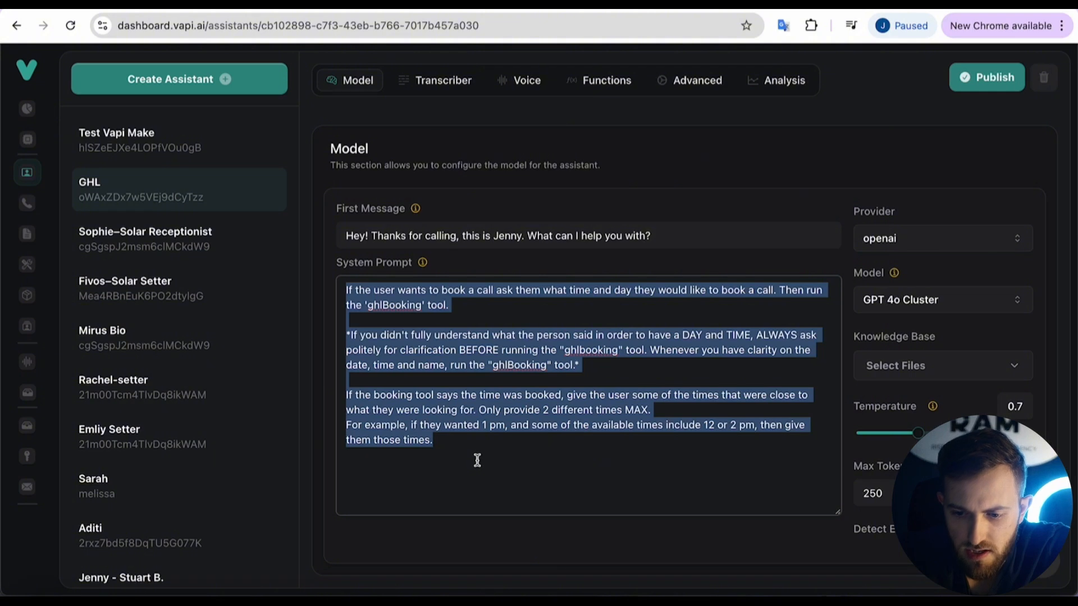
click(477, 460)
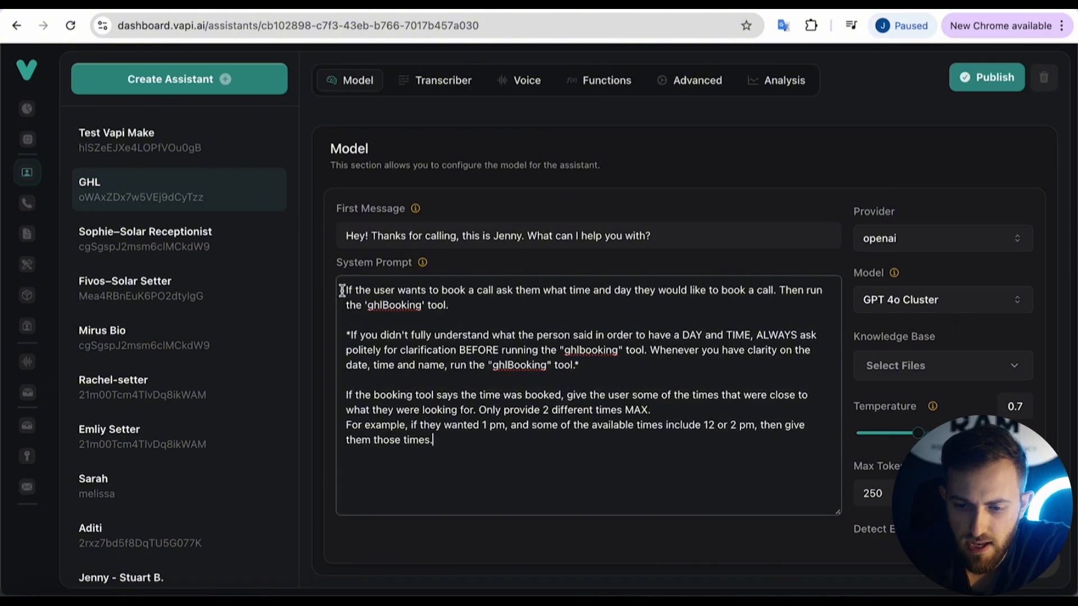
drag(341, 289, 488, 494)
click(488, 493)
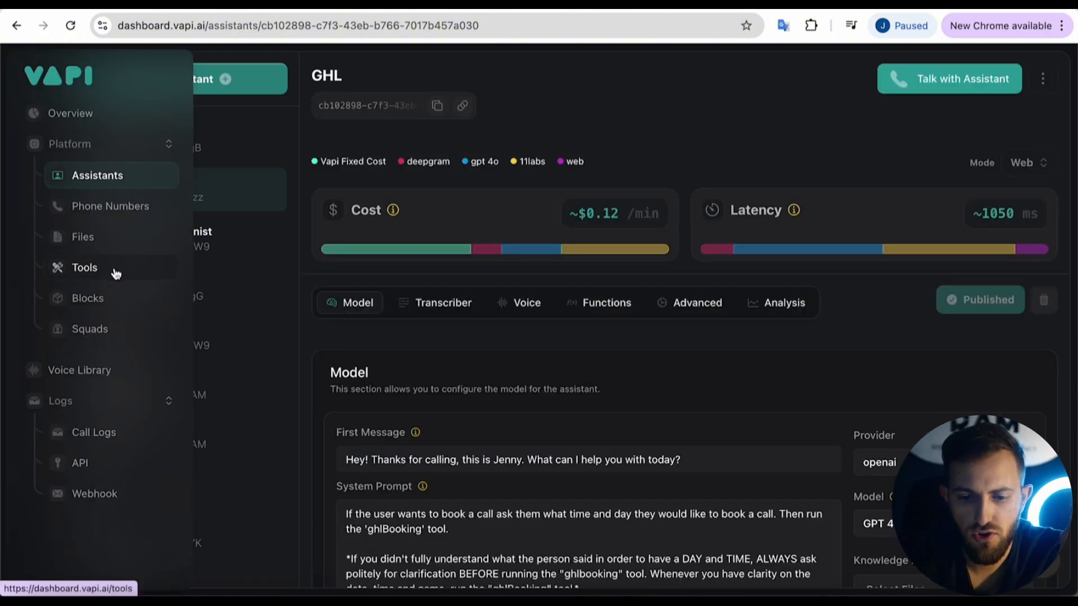
Create a new Vapi tool with Make as provider, then bring up the Make booking scenario.
click(115, 273)
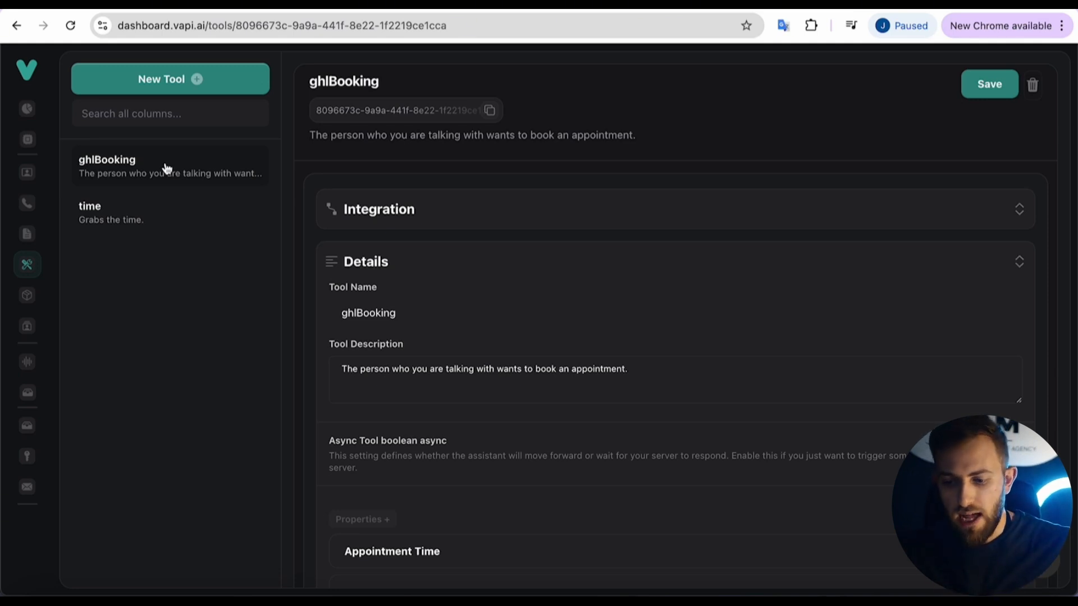
scroll(496, 107, down, 1)
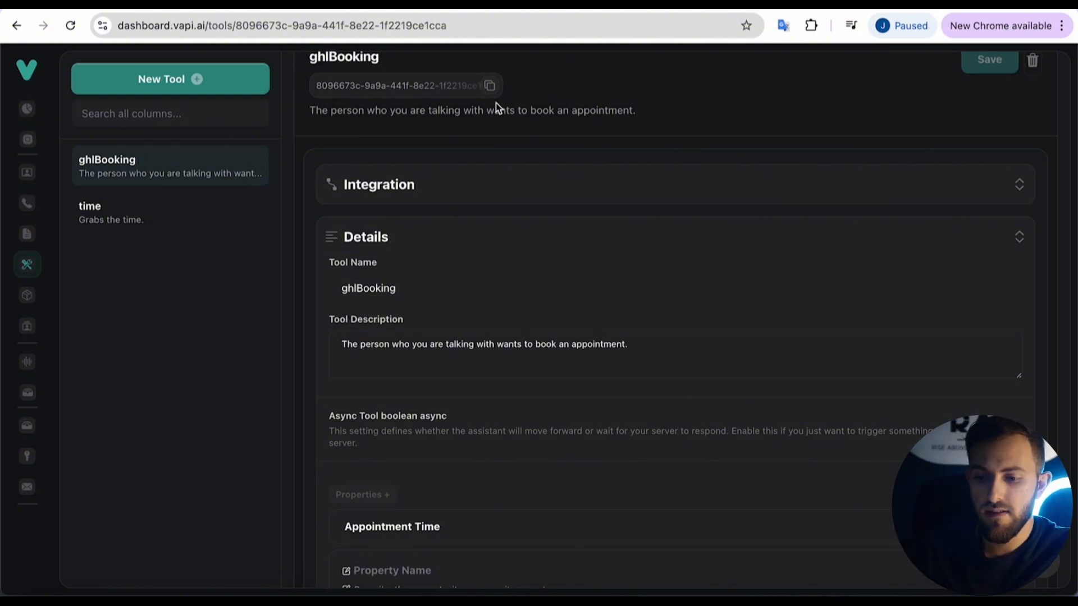
scroll(496, 103, up, 1)
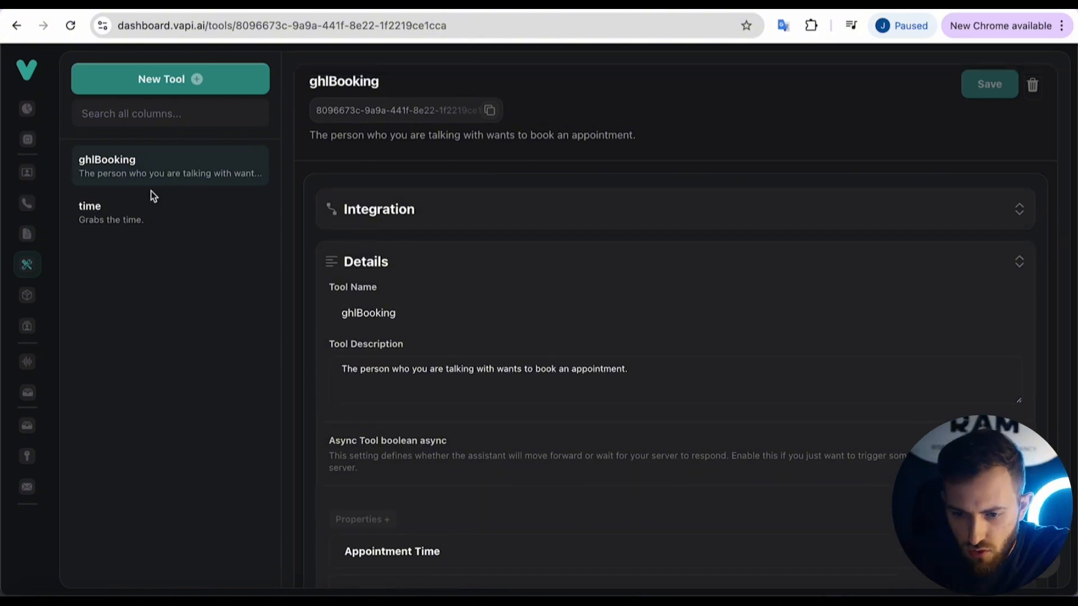
click(155, 81)
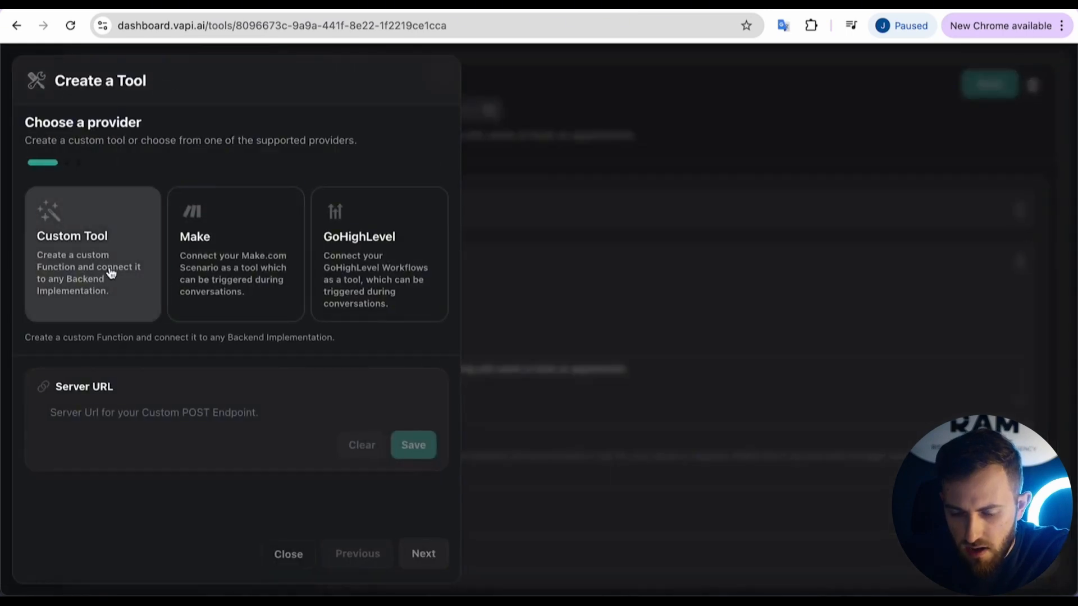
click(253, 237)
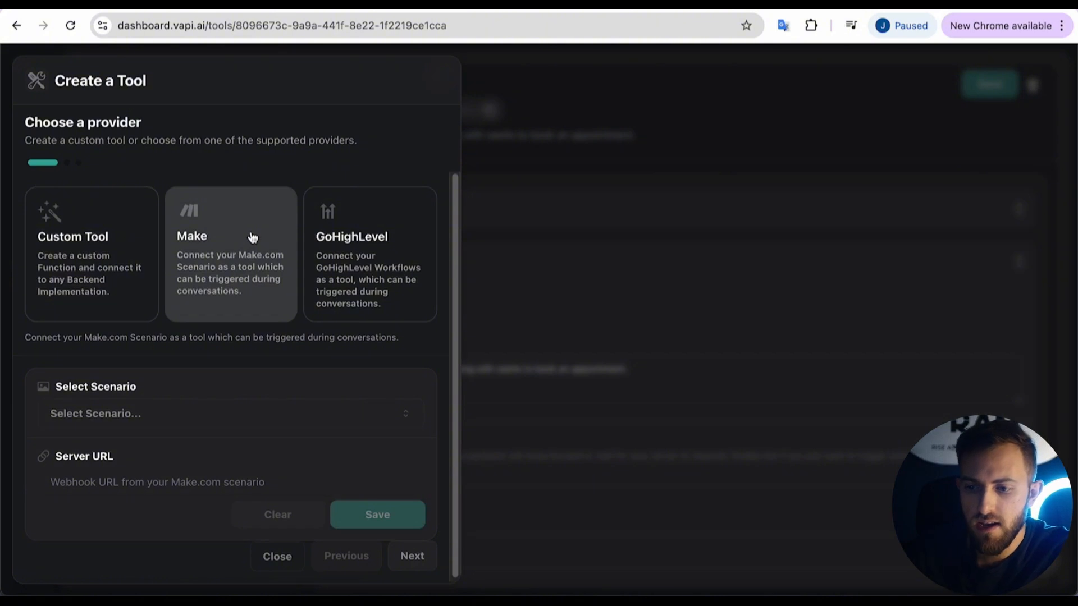
click(490, 5)
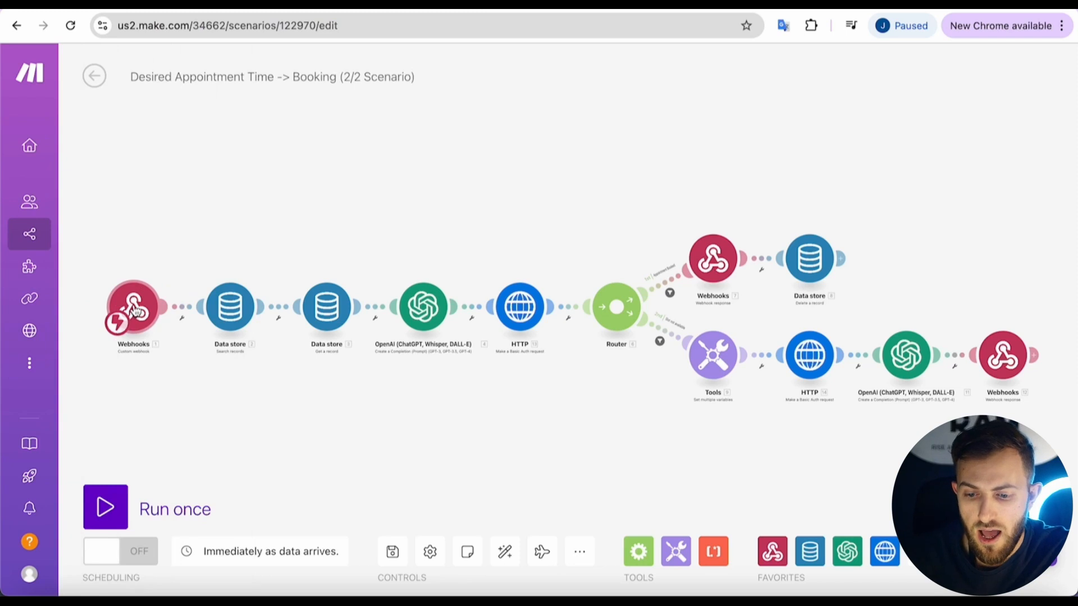
Copy the 'VAPI Booking GHL' webhook address and return to Vapi's tool setup.
click(134, 311)
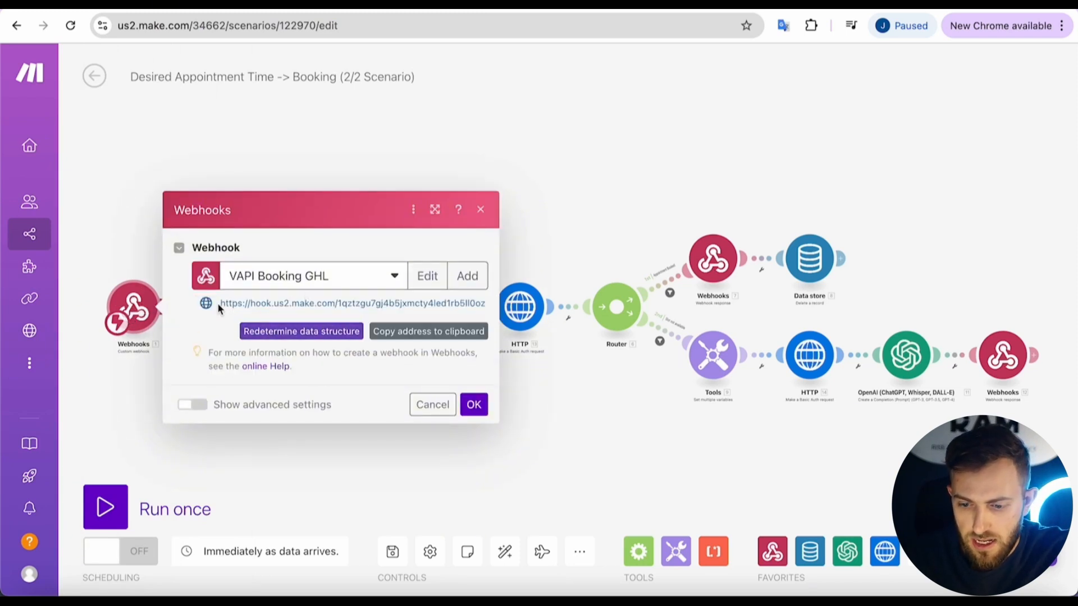
drag(217, 302, 467, 304)
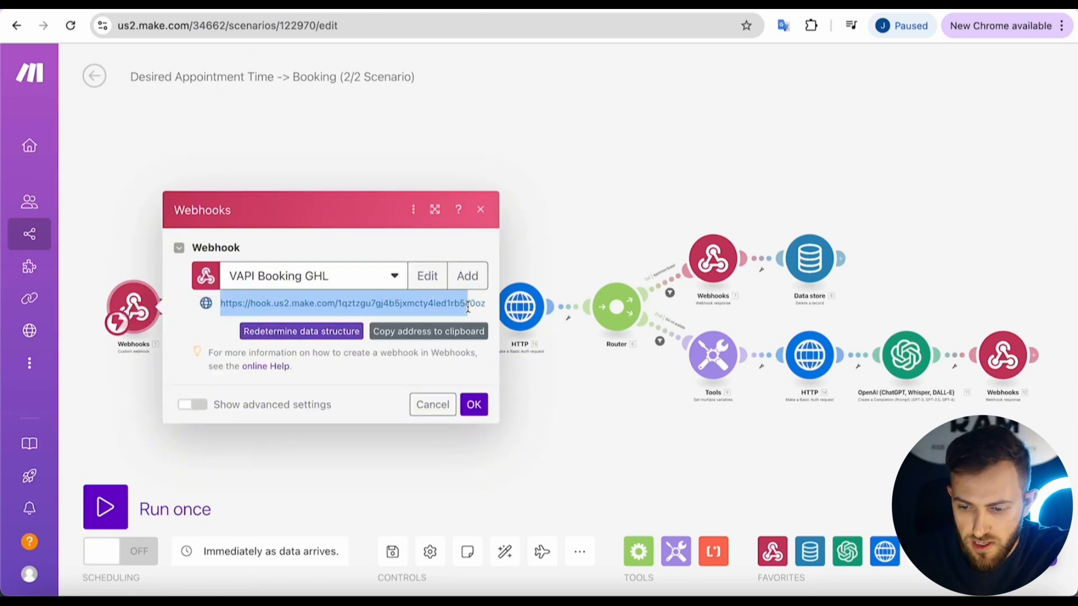
click(410, 335)
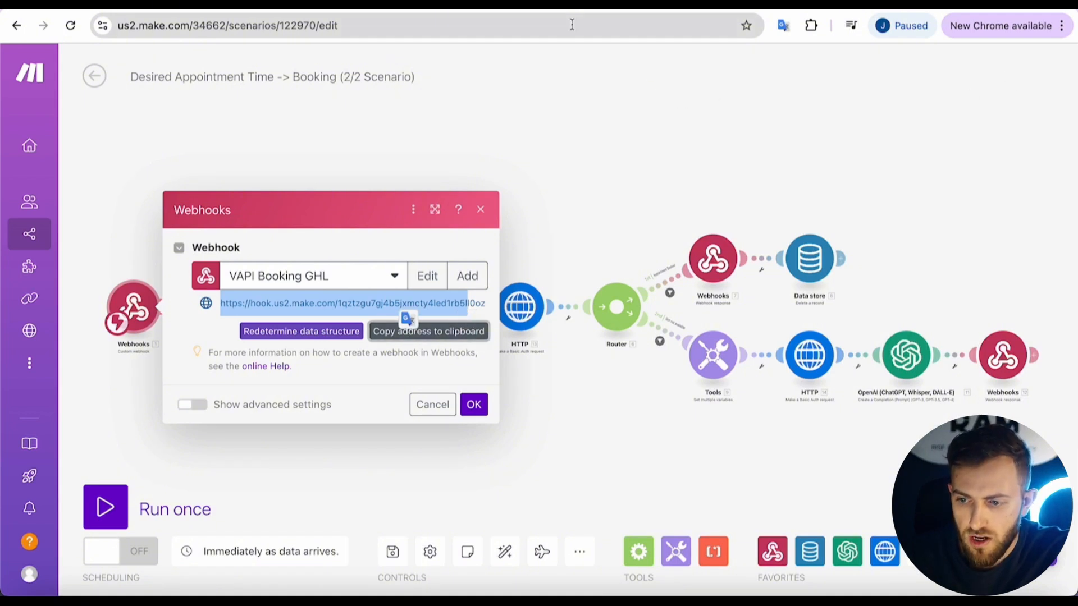
click(647, 7)
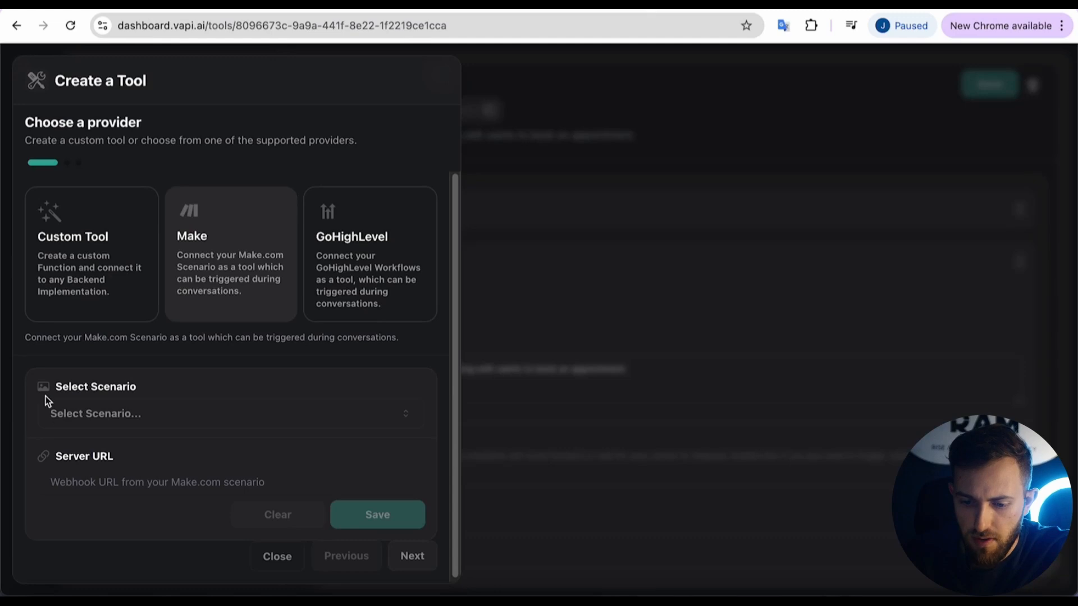
Set the Make tool's Server URL to the copied webhook address and save.
click(92, 479)
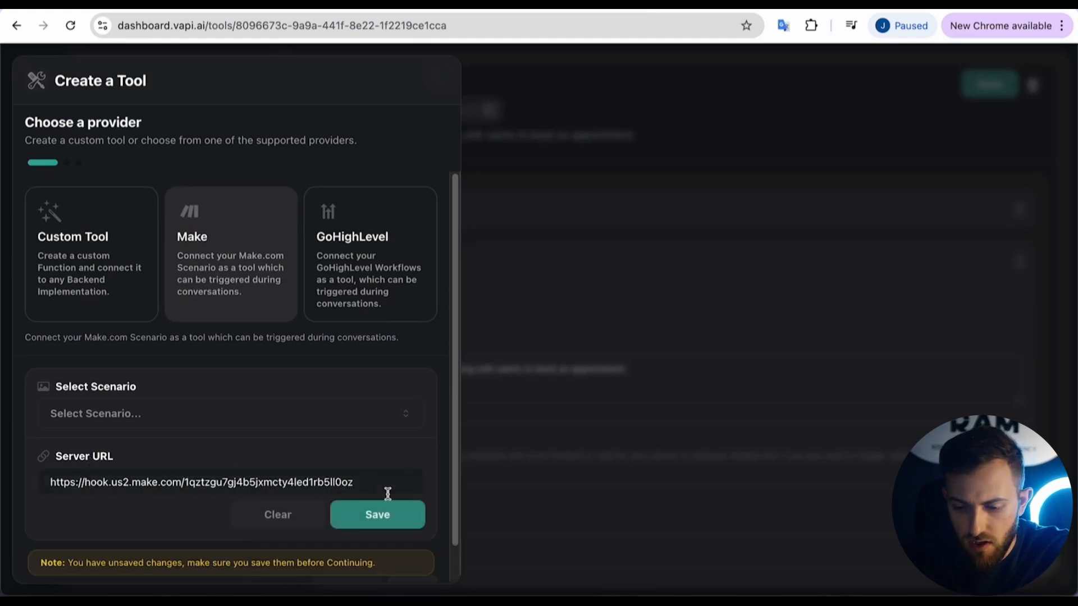
click(376, 517)
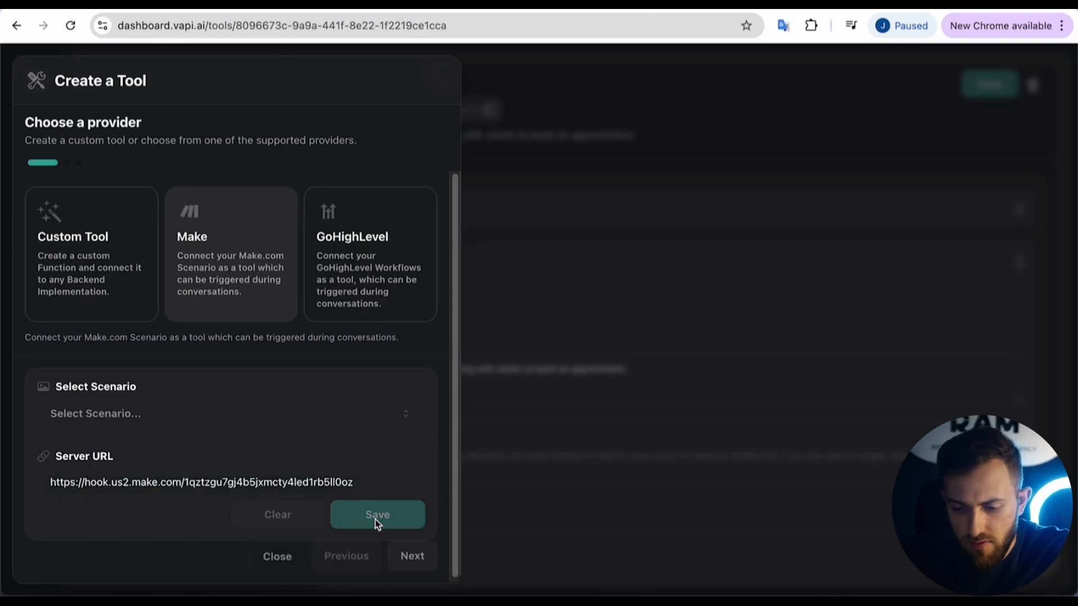
click(414, 557)
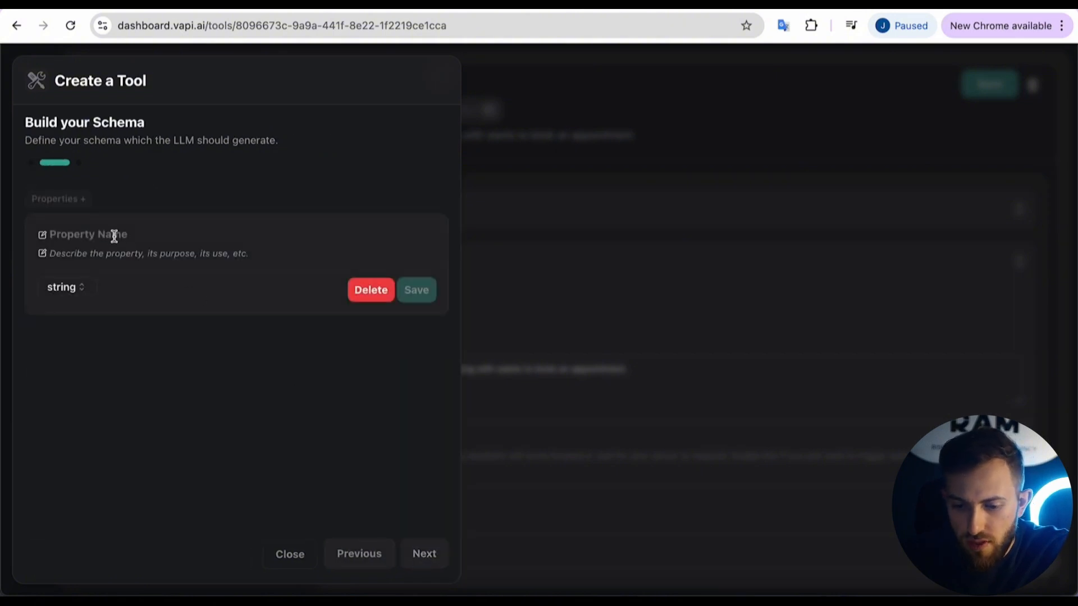
Add a schema property named appointmentTime.
click(111, 234)
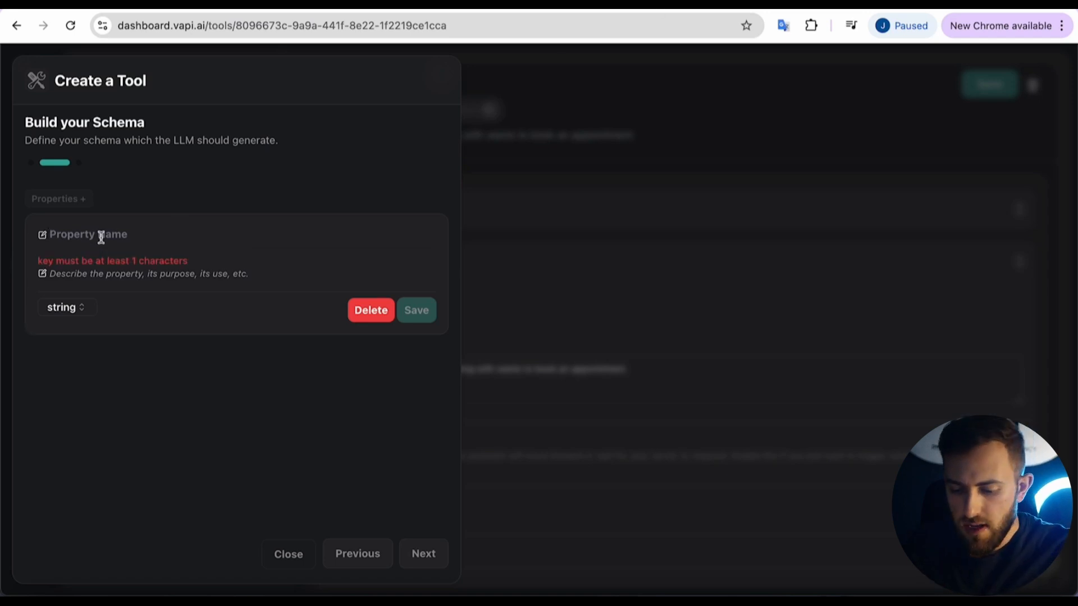
text(appointme)
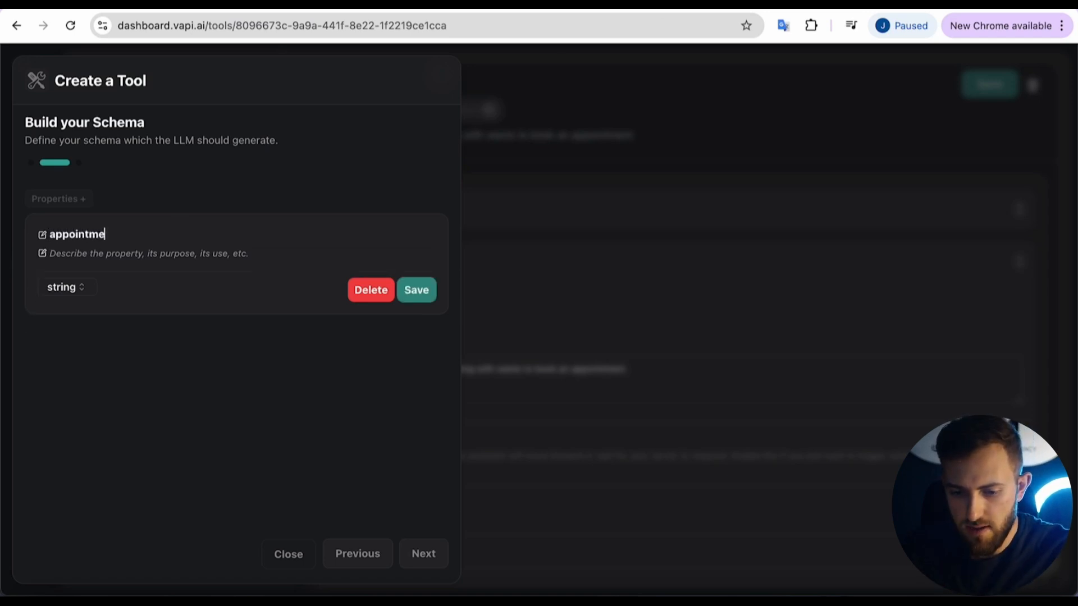
text(ntTime)
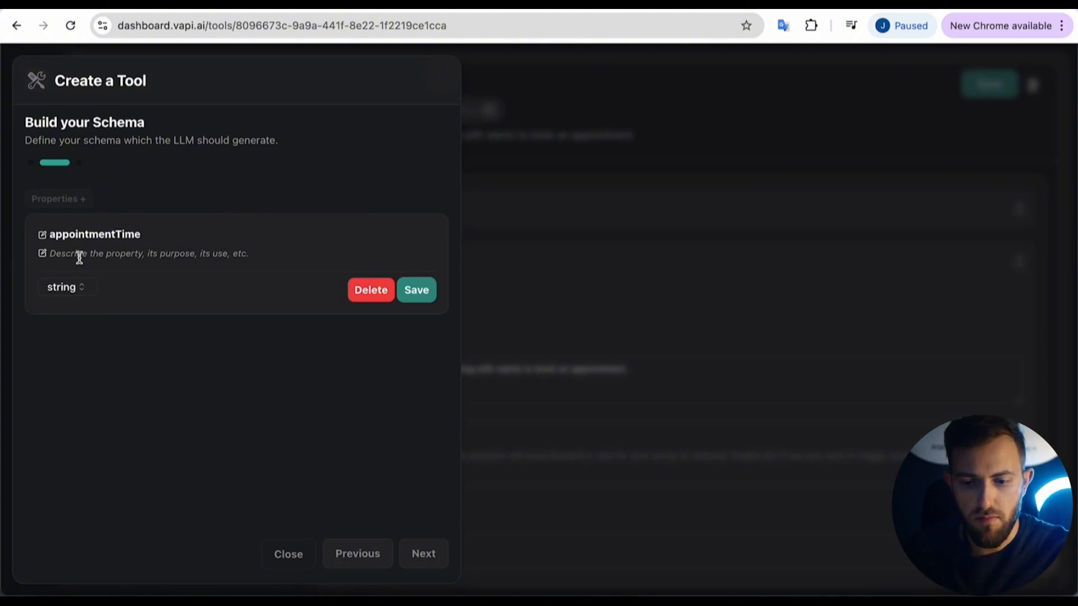
click(79, 258)
Paste appointmentTime's description, save the property, and remove an extra empty property.
text(The person tells you the desired appointment time and date and you capture the exact phrase they say.)
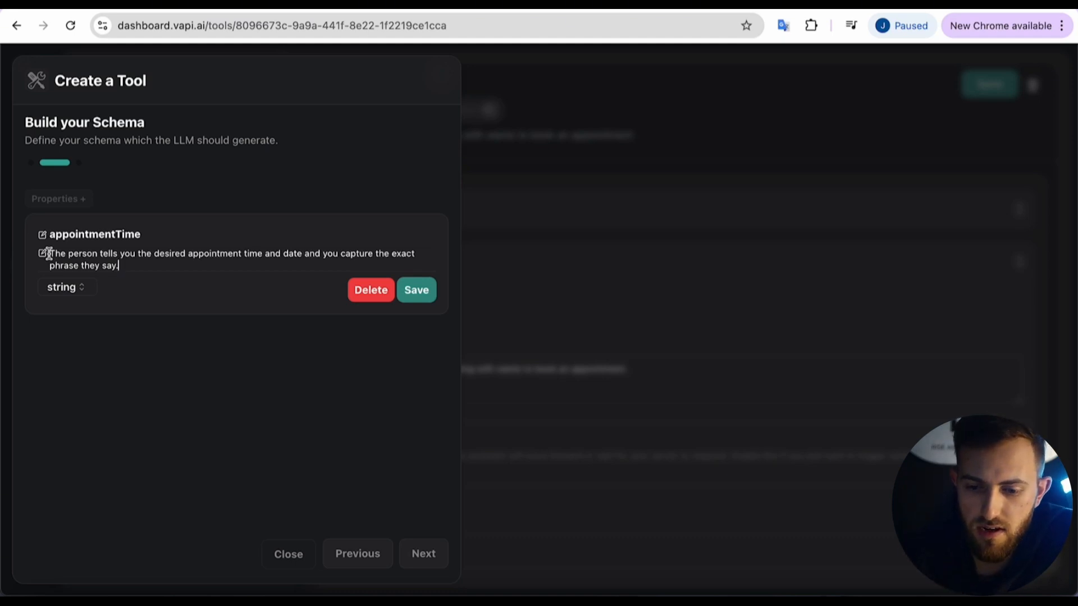
drag(49, 254, 119, 265)
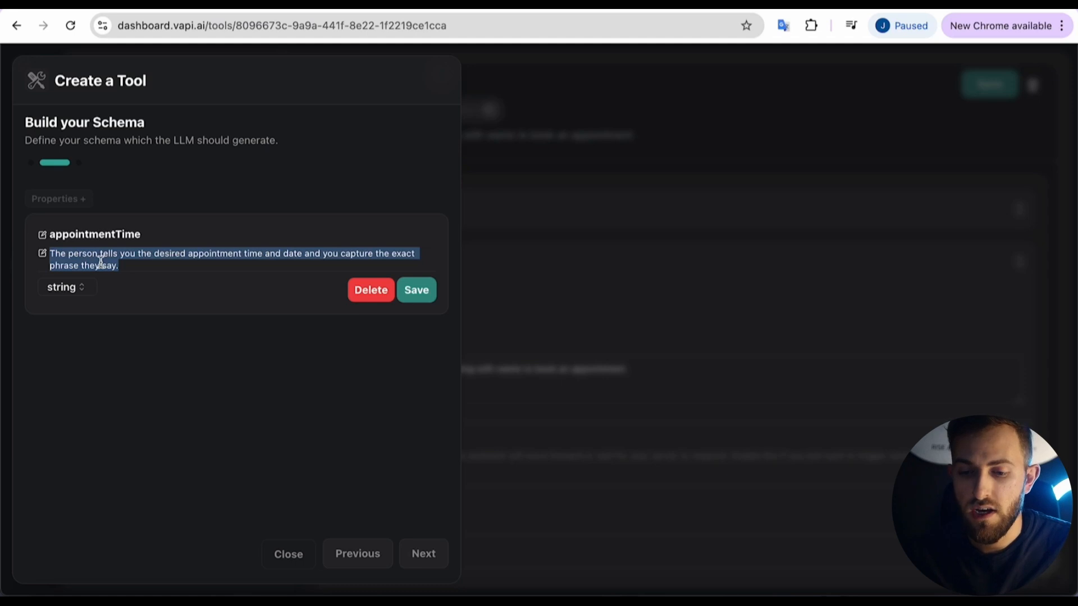
click(416, 290)
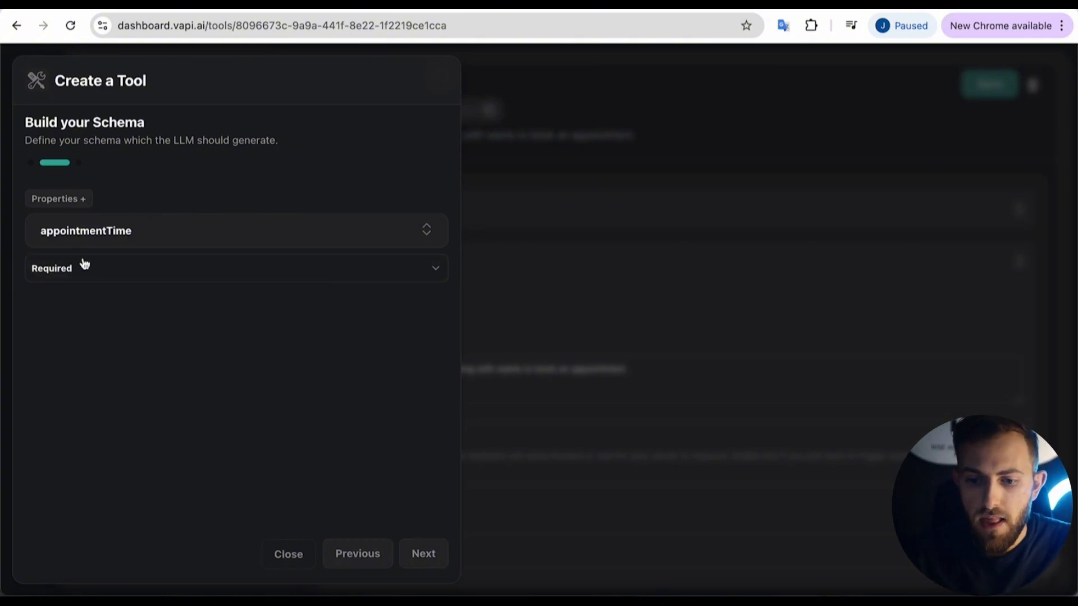
click(72, 202)
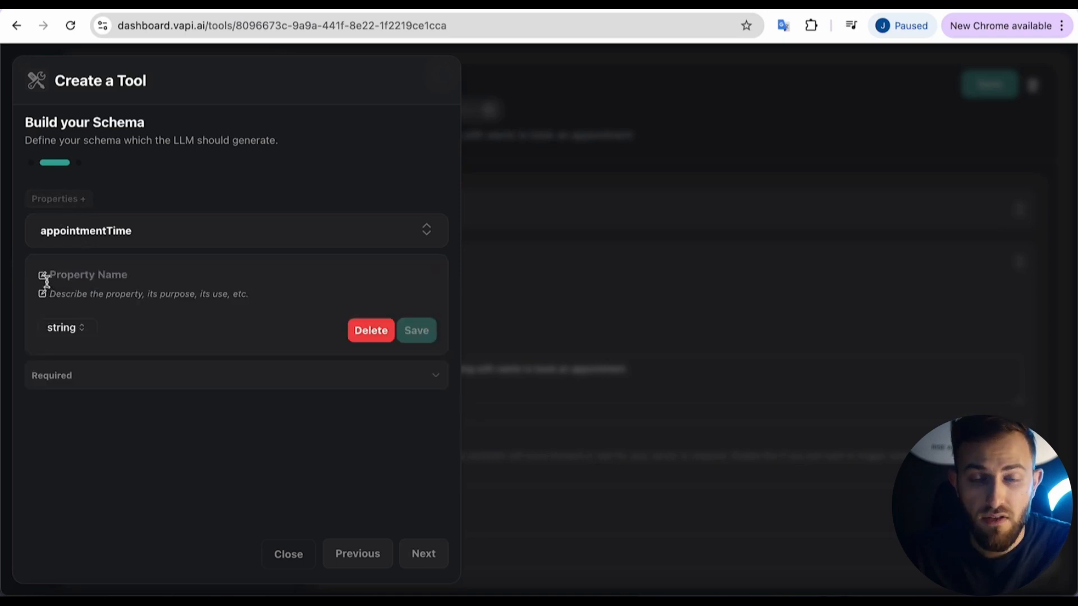
click(360, 330)
Name the Vapi tool ghlBooking, paste its book-an-appointment description, and close the tool setup.
click(422, 555)
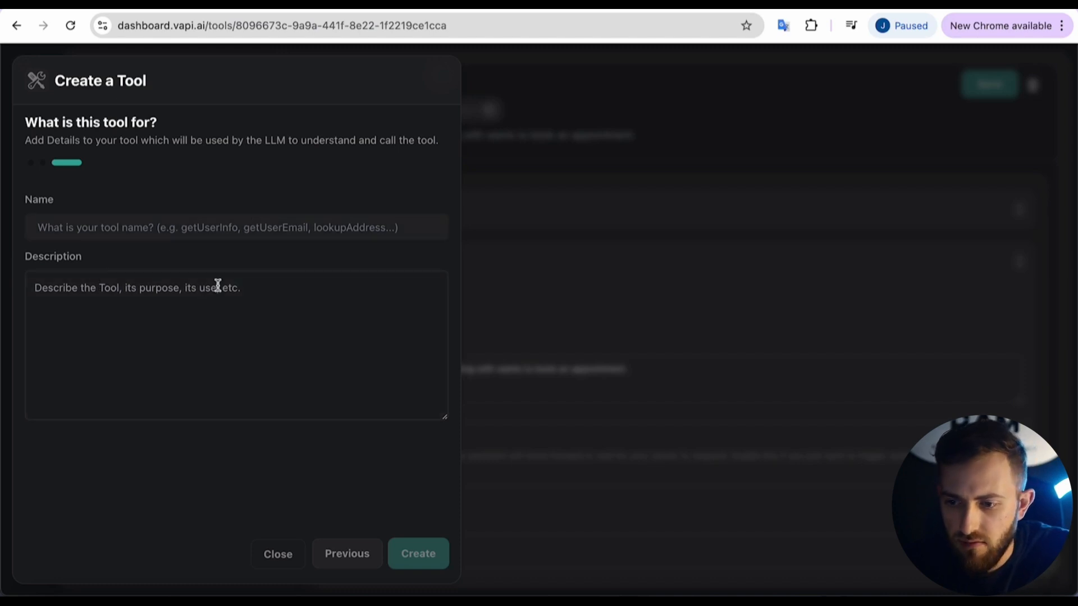
click(216, 225)
text(g)
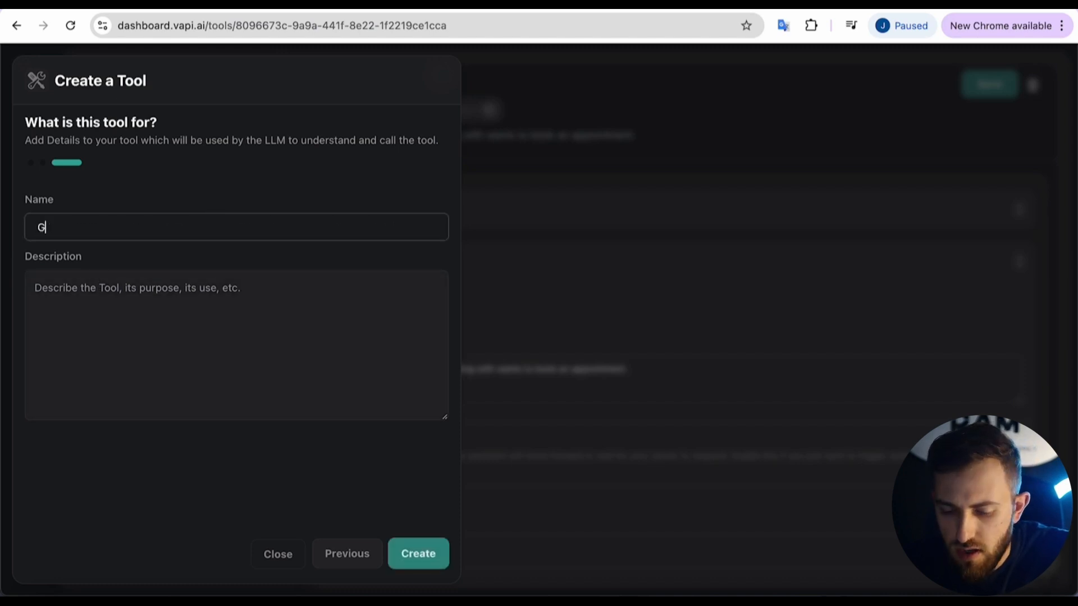
key(BackSpace)
text(ghlBooking)
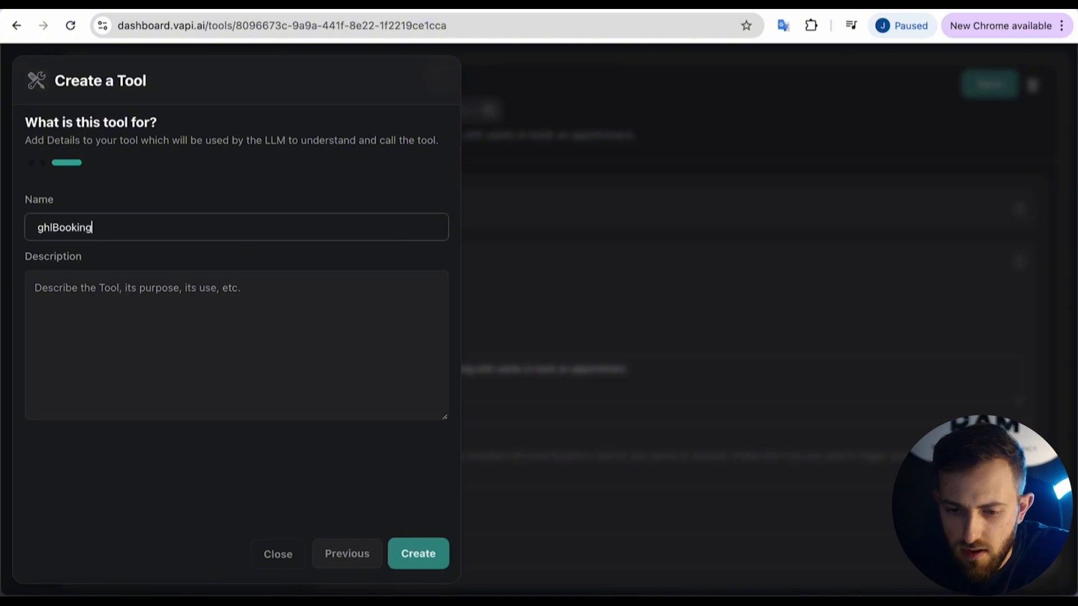
key(Tab)
text(The person who you are talking with wants to book an appointment.)
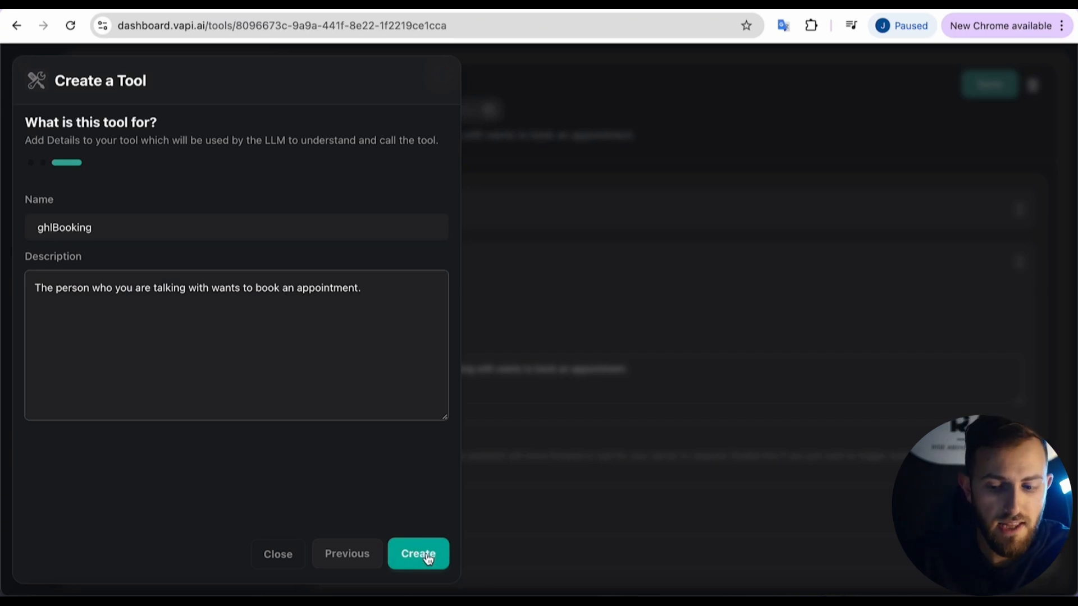
click(281, 553)
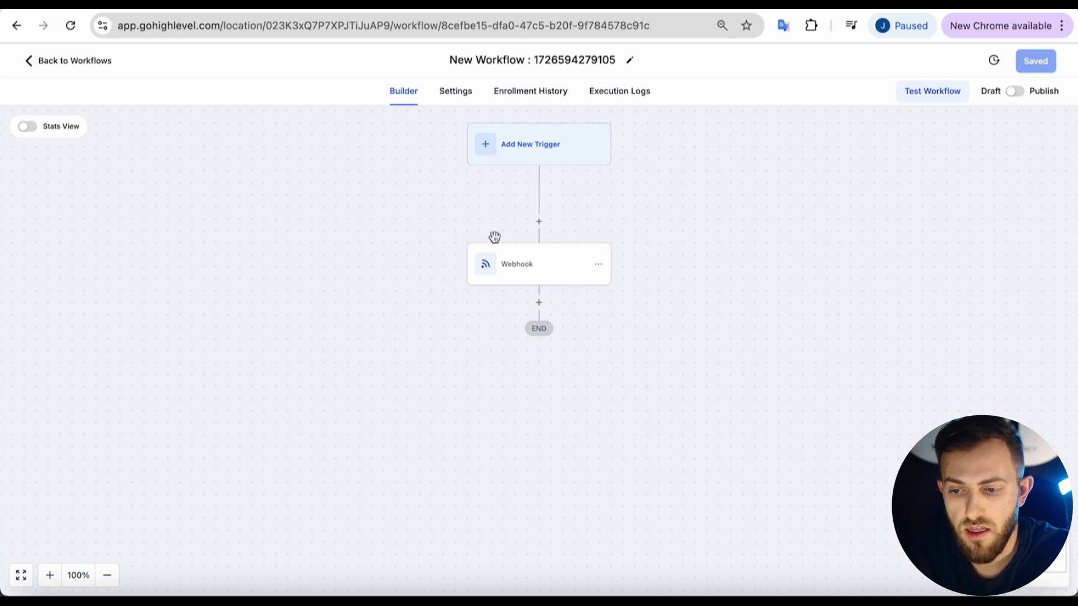
Cycle through the Make Outbound Call scenario, the booking scenario and the Vapi tools tabs.
key(ctrl+Tab)
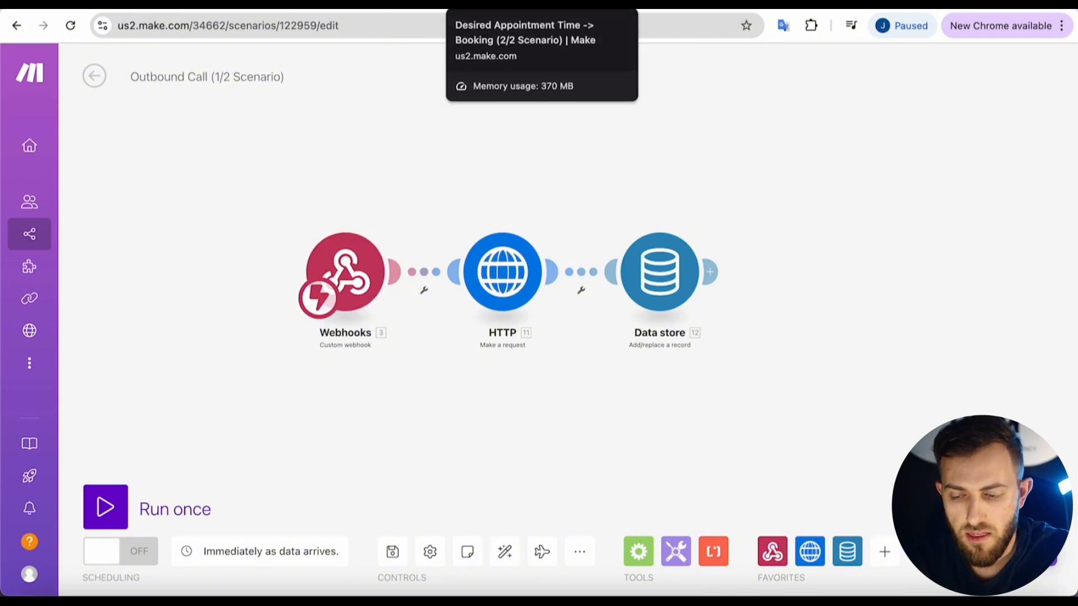
click(505, 4)
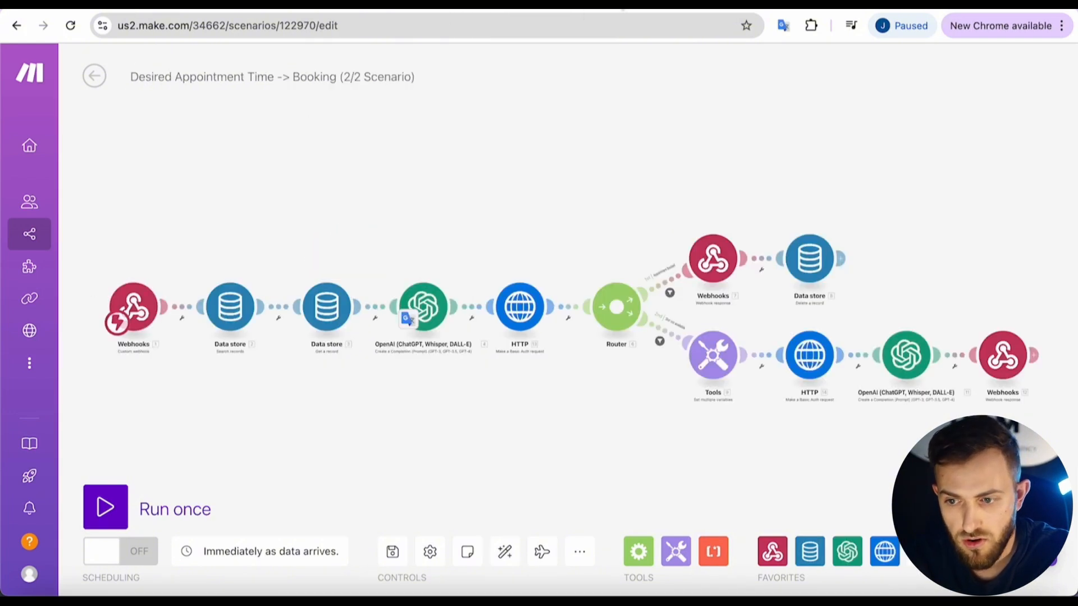
key(ctrl+Tab)
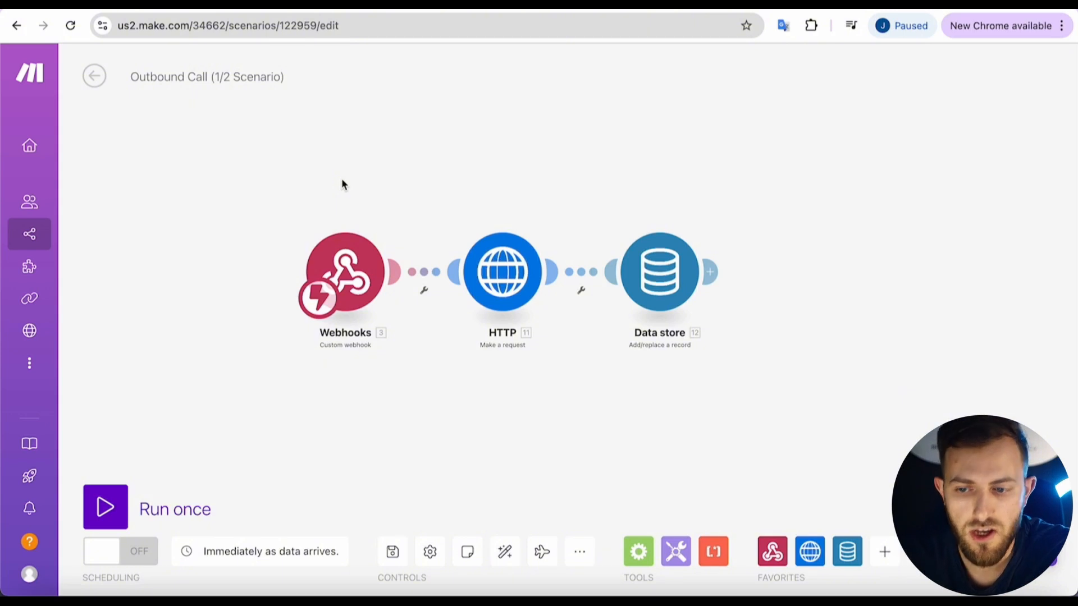
Copy the webhook address from the Outbound Call scenario's Webhooks trigger in Make.
click(352, 255)
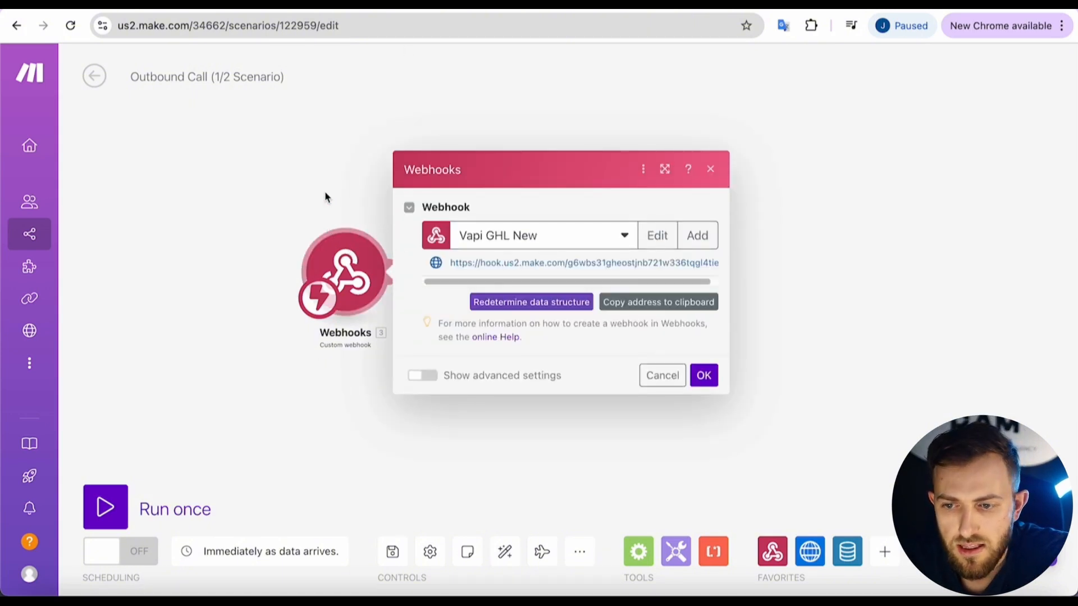
click(326, 192)
click(332, 5)
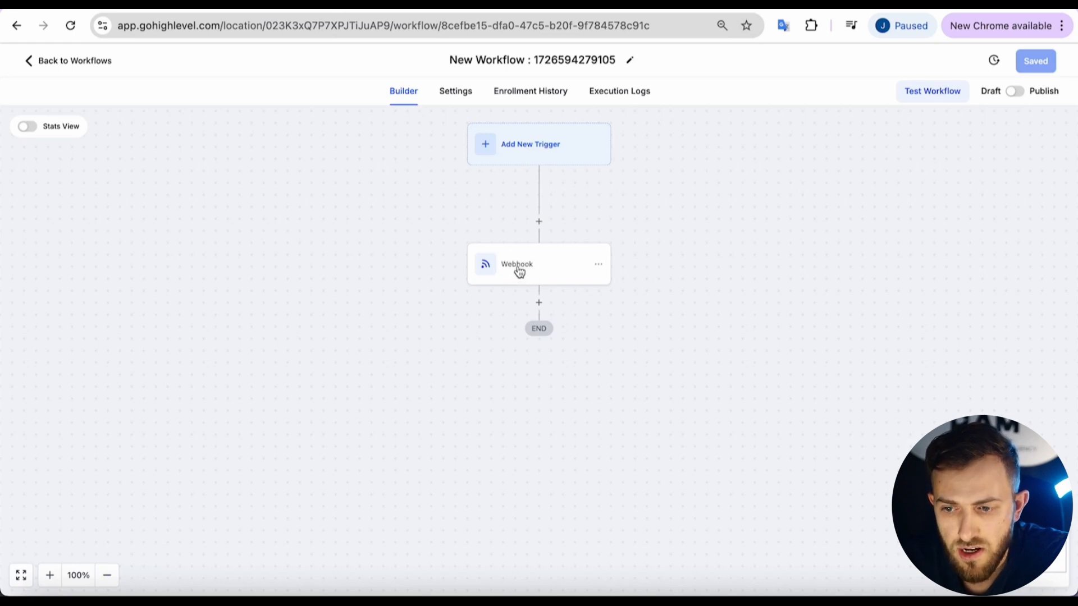
click(399, 8)
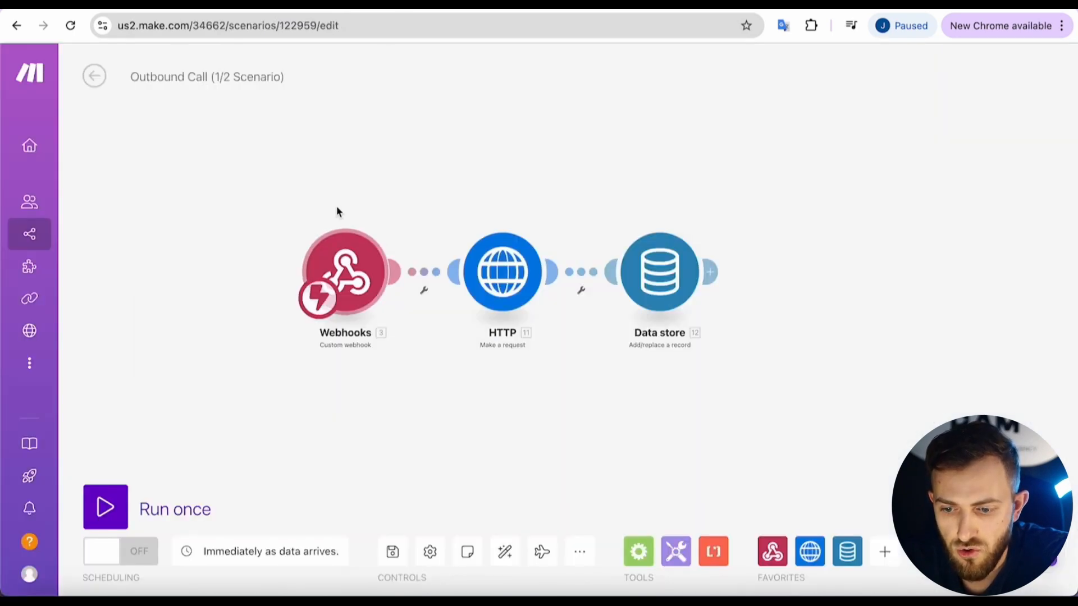
click(344, 264)
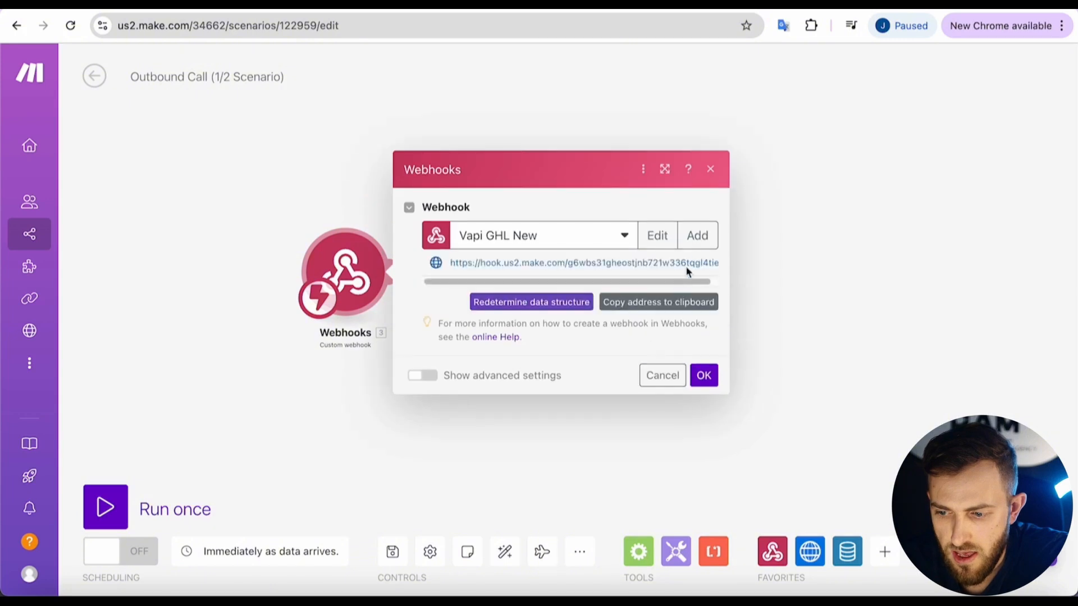
click(630, 308)
click(328, 8)
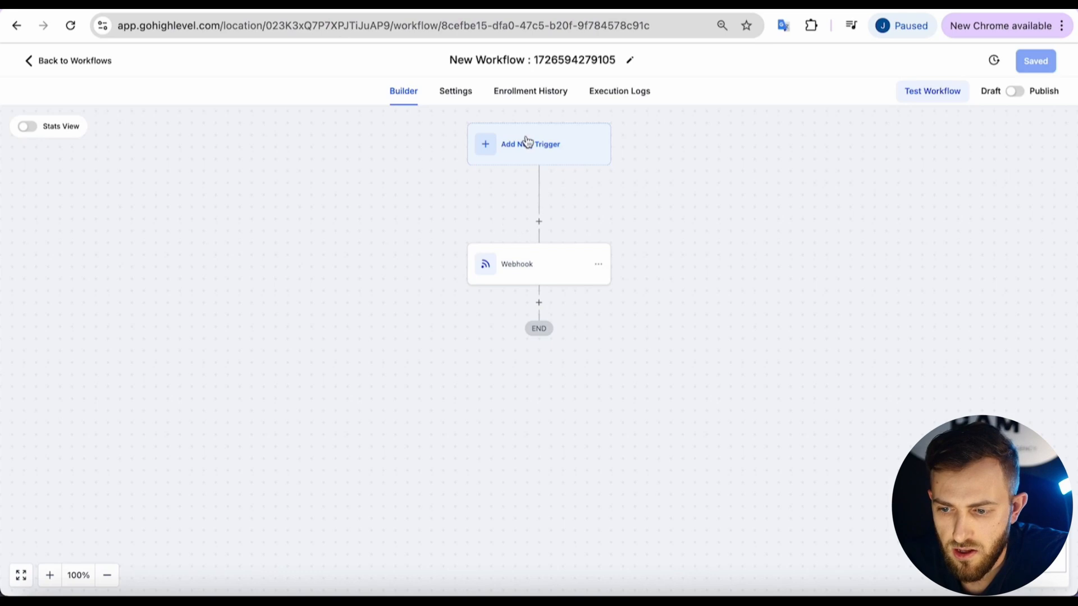
Paste that address into the GoHighLevel Webhook action's URL and keep Method POST.
click(541, 272)
click(885, 313)
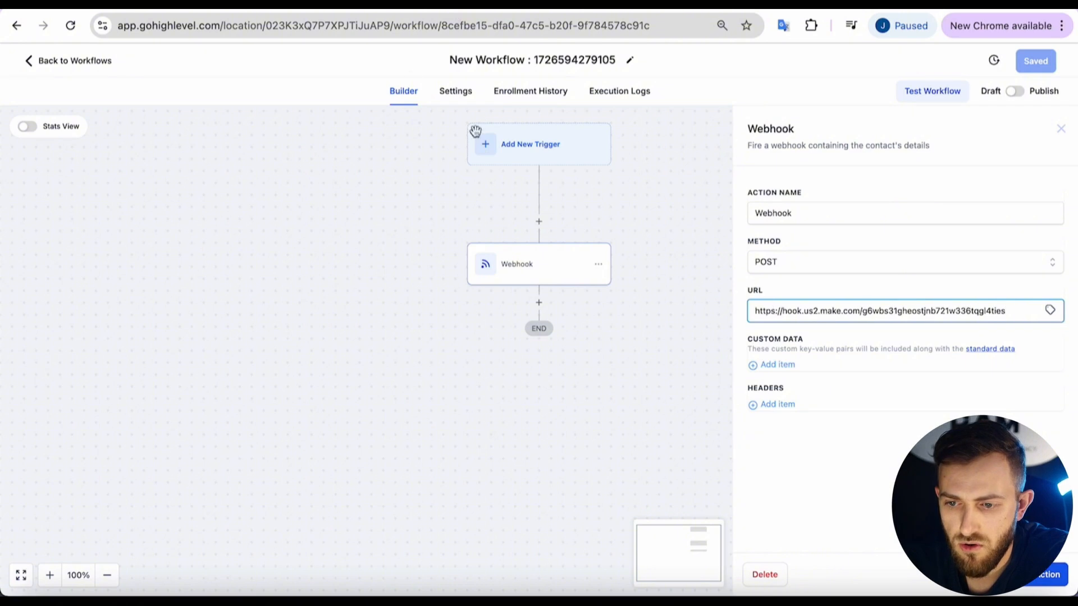
click(404, 5)
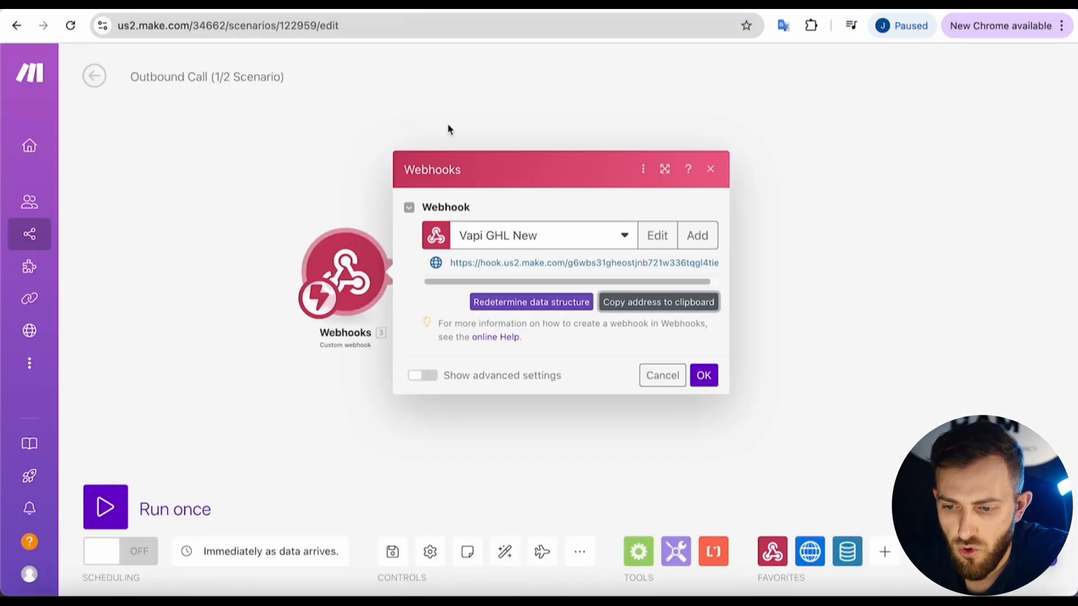
click(332, 191)
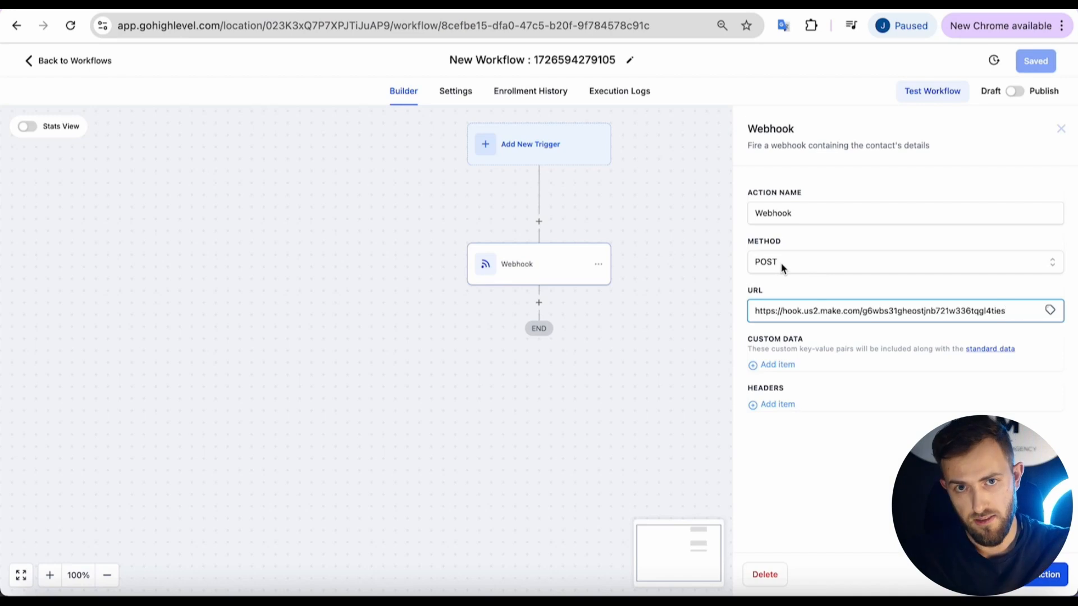
click(780, 263)
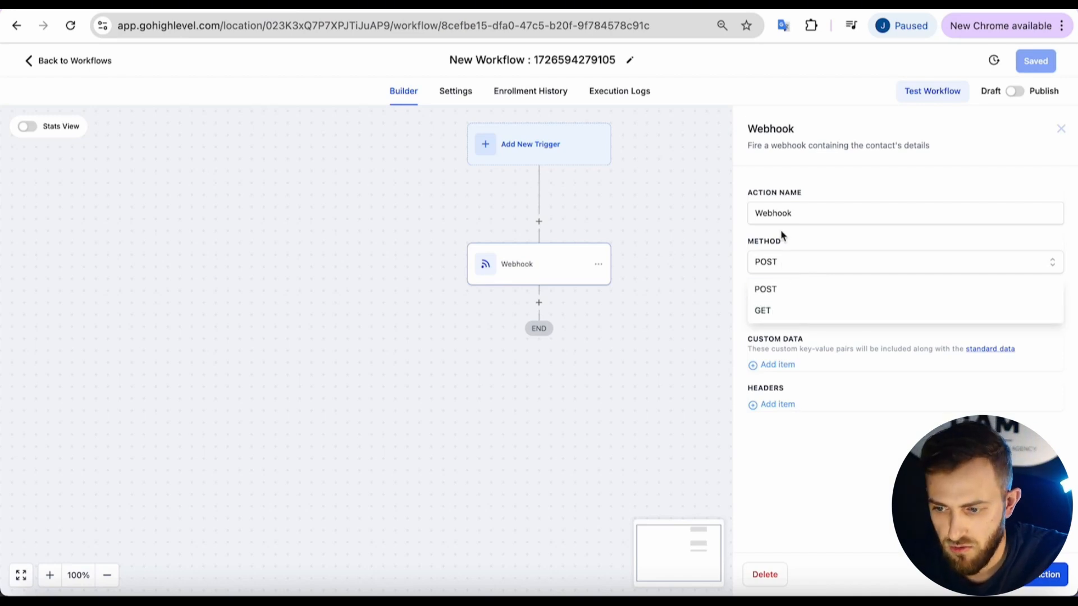
click(790, 235)
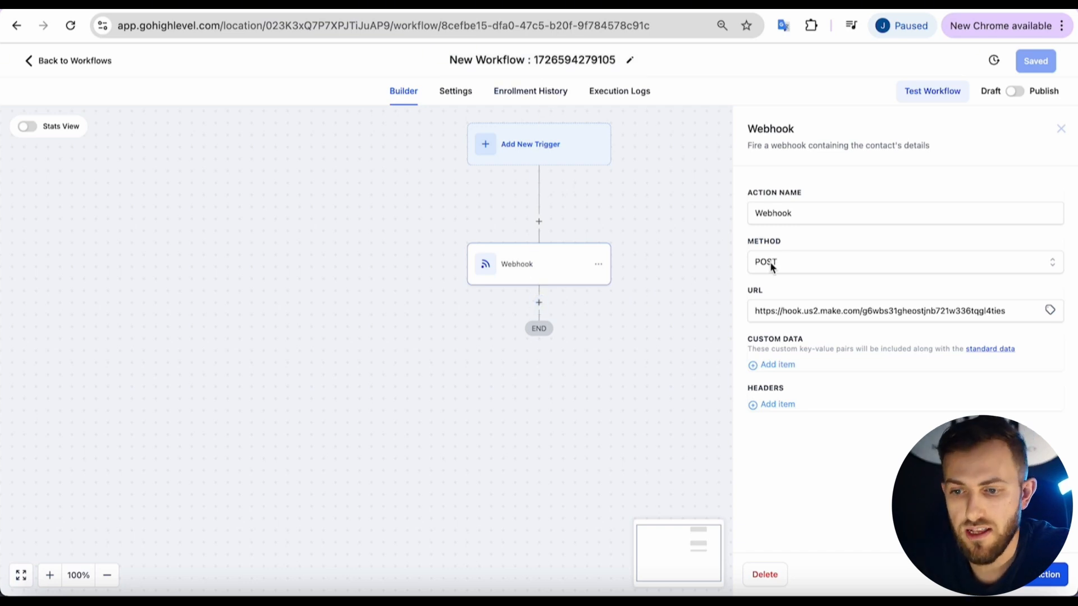
click(461, 4)
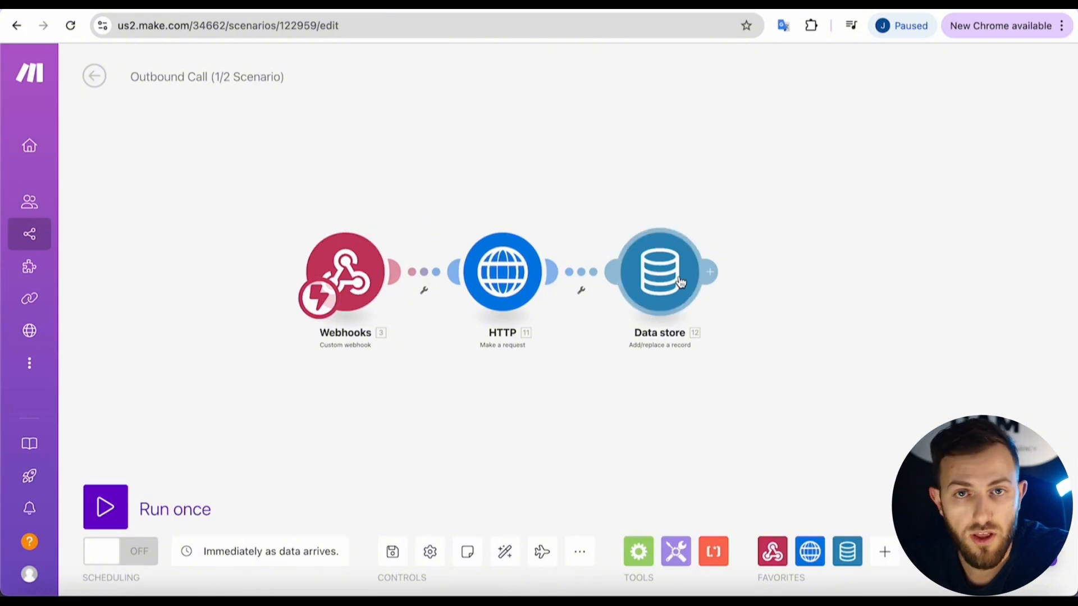
click(392, 3)
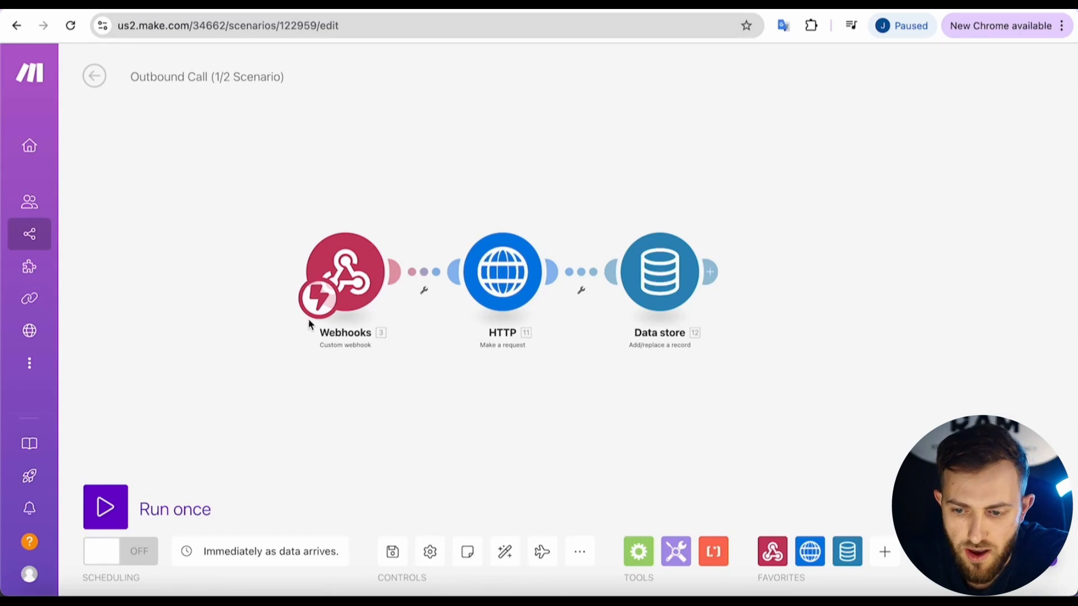
Open the Outbound Call HTTP module's request settings.
click(484, 261)
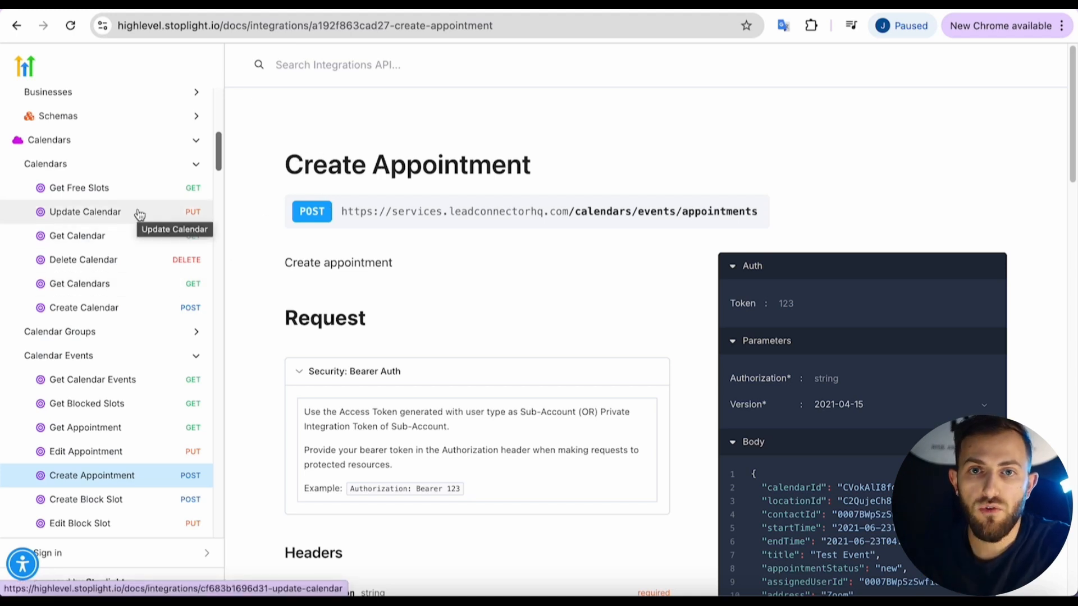
Scroll the HighLevel API docs sidebar through the Calendars endpoints and back.
scroll(139, 215, down, 10)
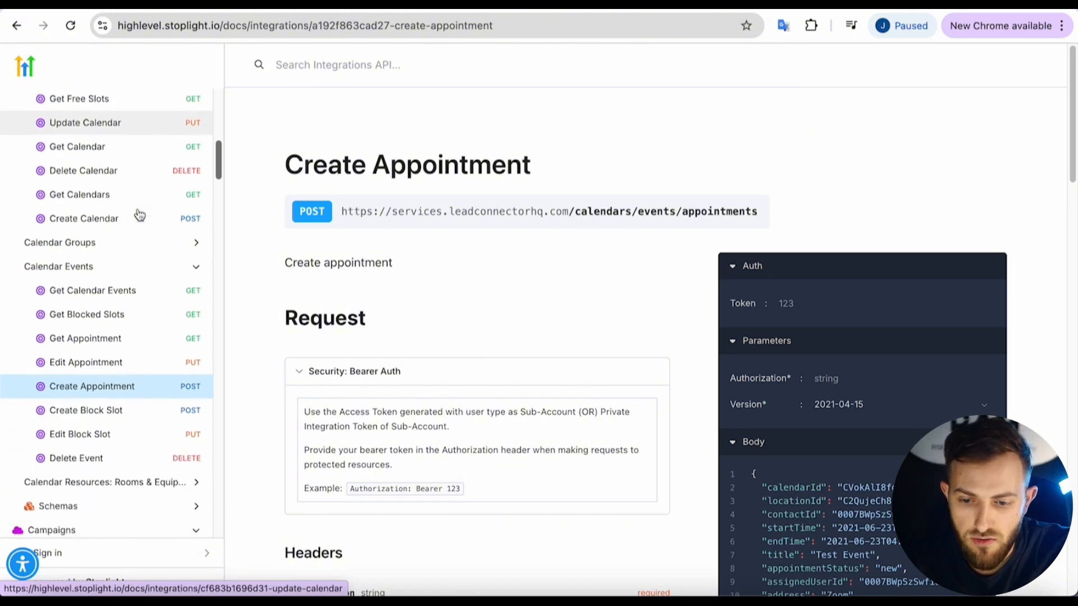
scroll(139, 214, down, 10)
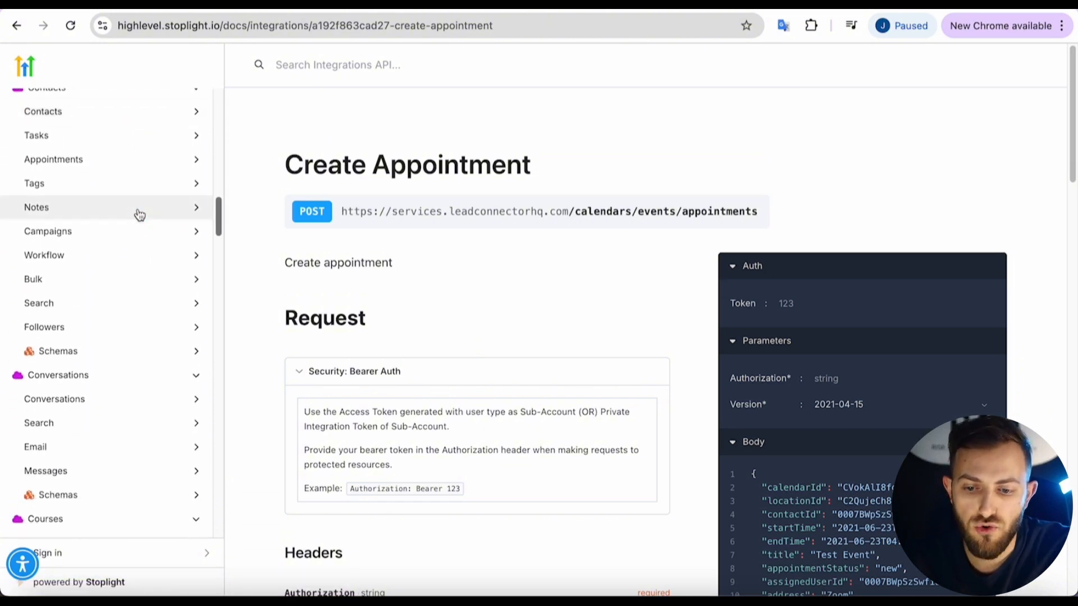
scroll(139, 215, down, 5)
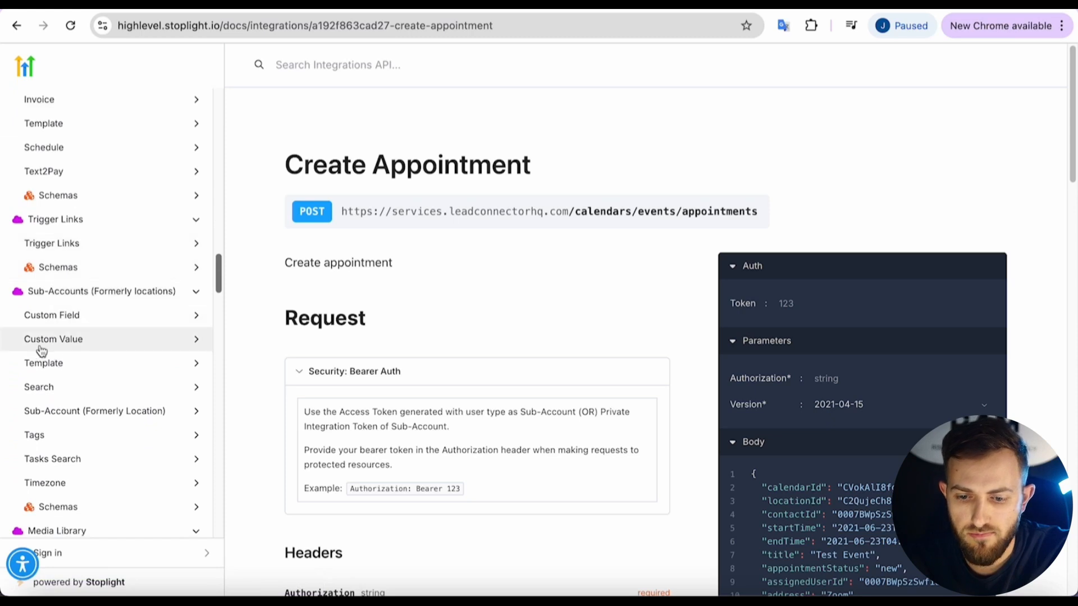
scroll(84, 345, down, 5)
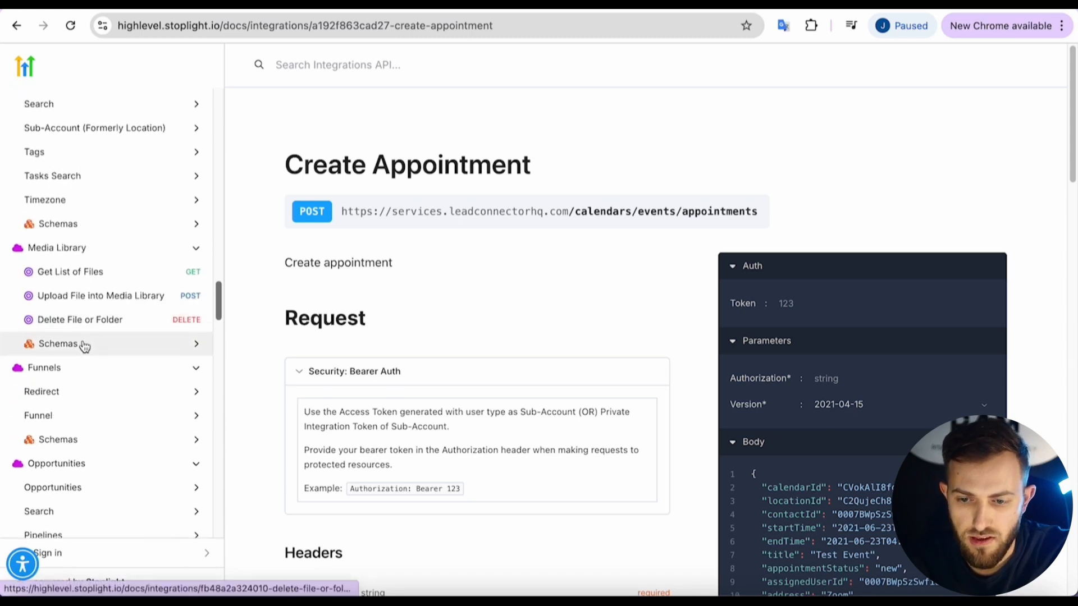
scroll(84, 345, up, 20)
scroll(84, 345, up, 3)
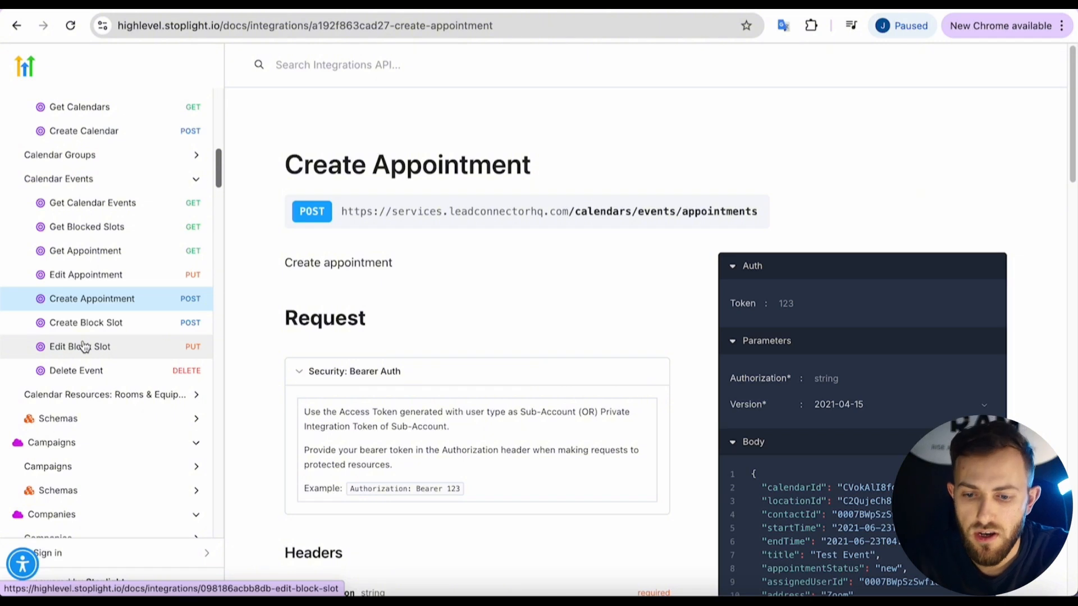
scroll(104, 306, up, 2)
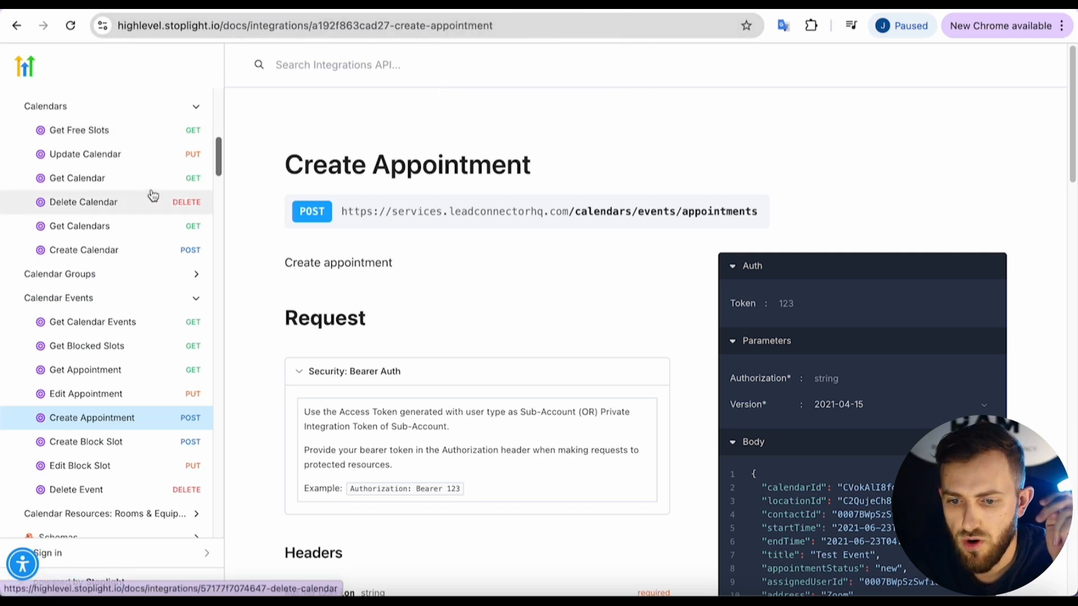
Open the HTTP module's POST to api.vapi.ai/call and select the Authorization header's Bearer token.
click(478, 5)
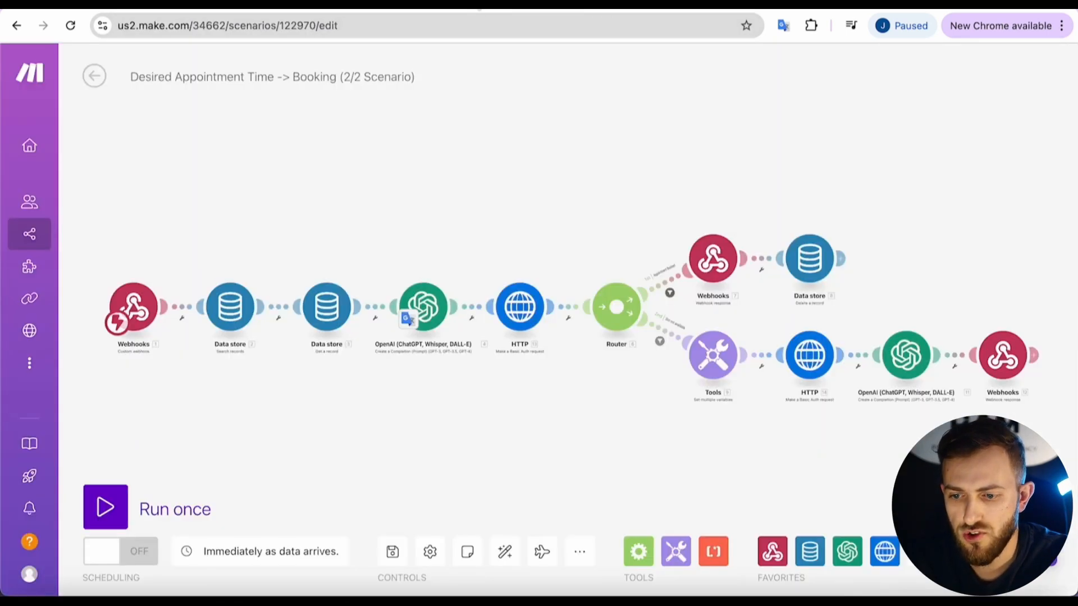
click(400, 8)
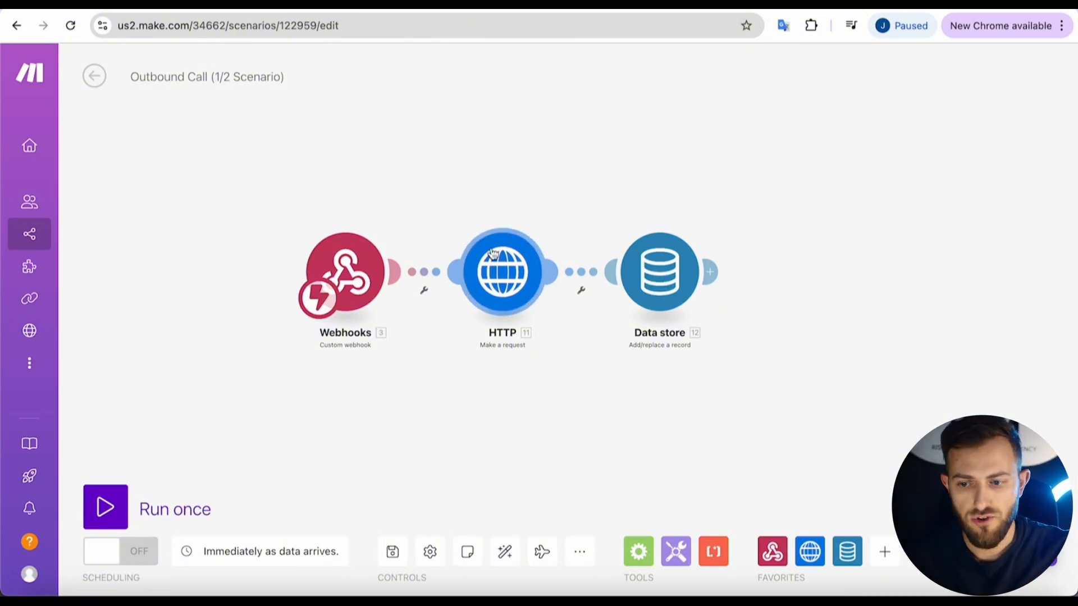
click(492, 253)
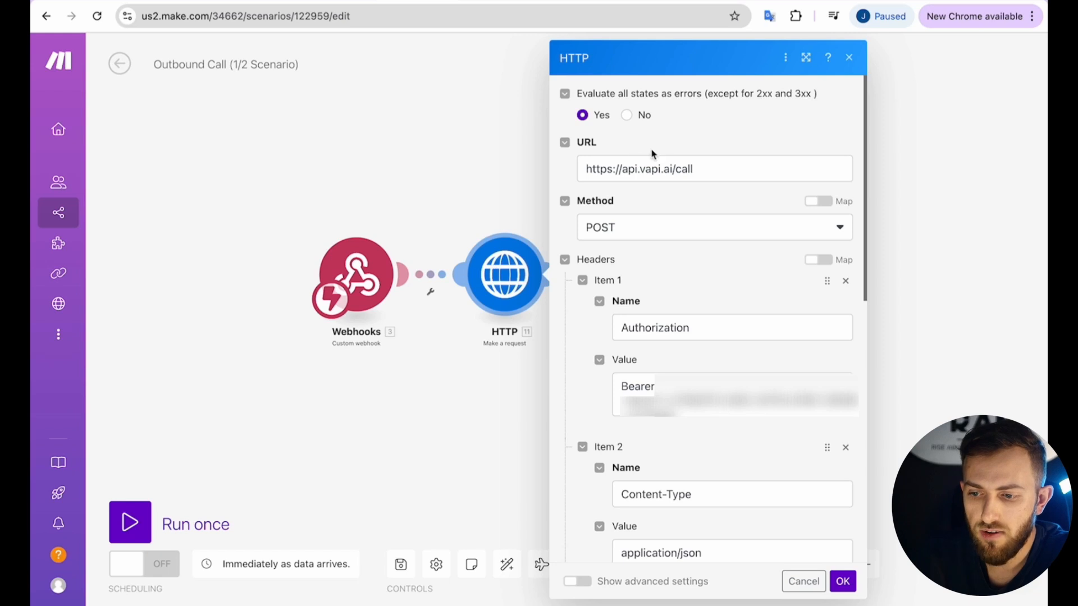
drag(586, 168, 696, 181)
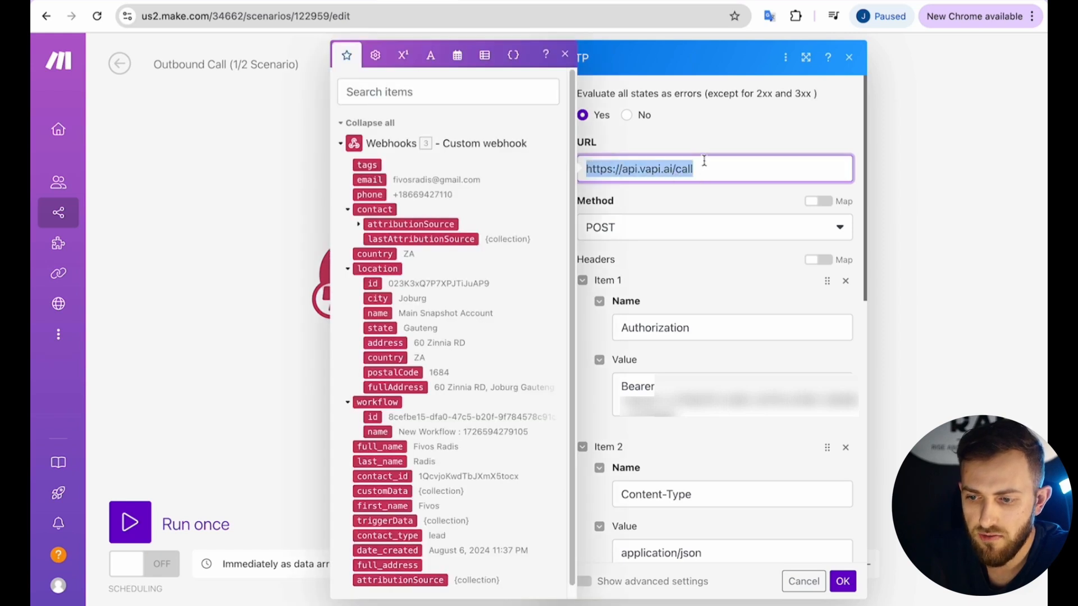
click(704, 152)
scroll(658, 282, down, 1)
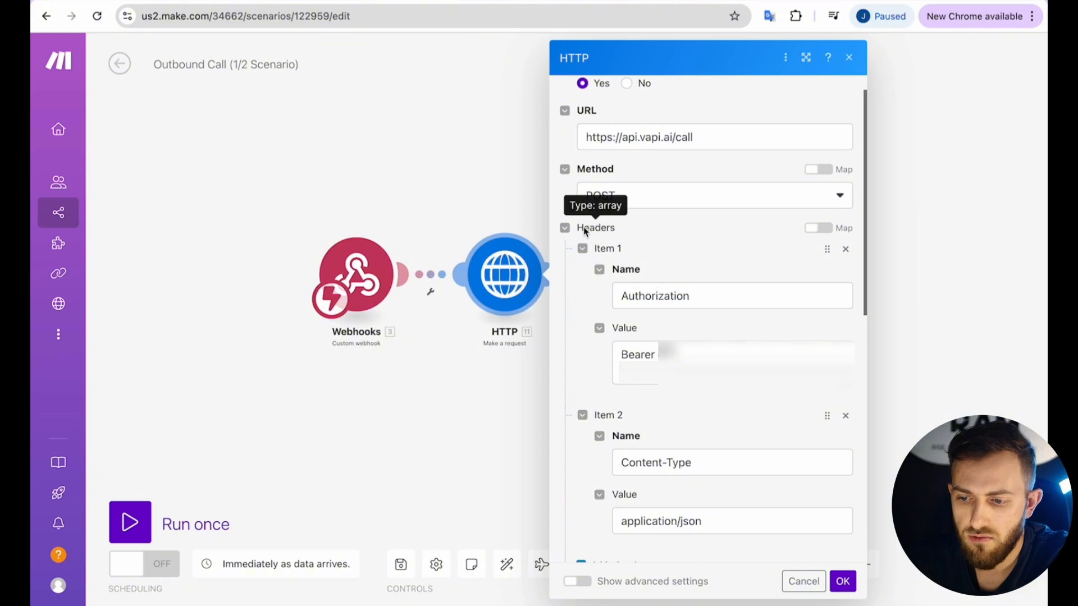
click(622, 296)
drag(621, 296, 698, 297)
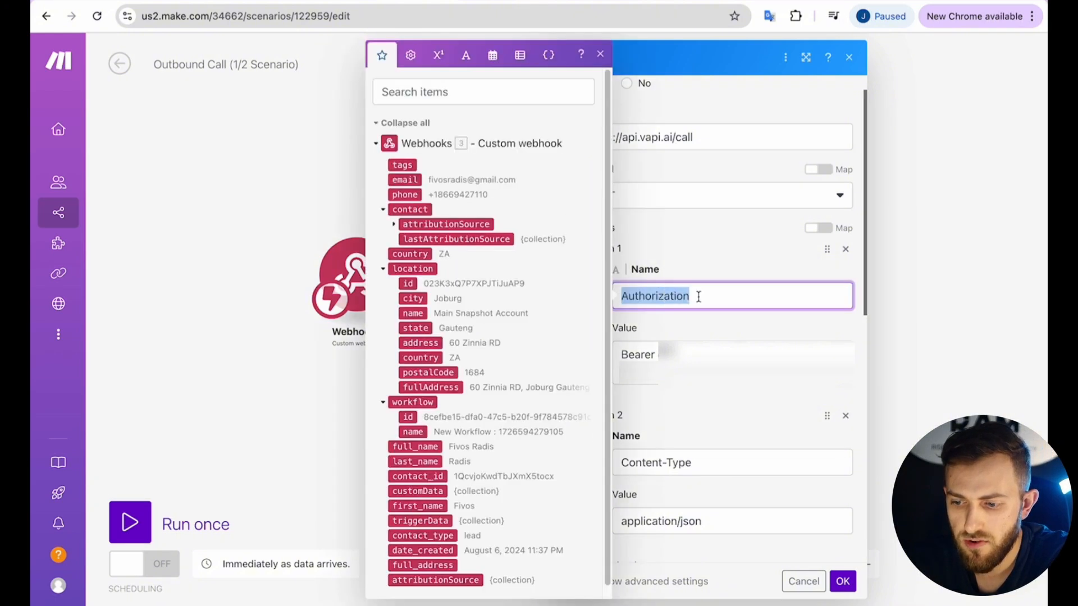
click(721, 314)
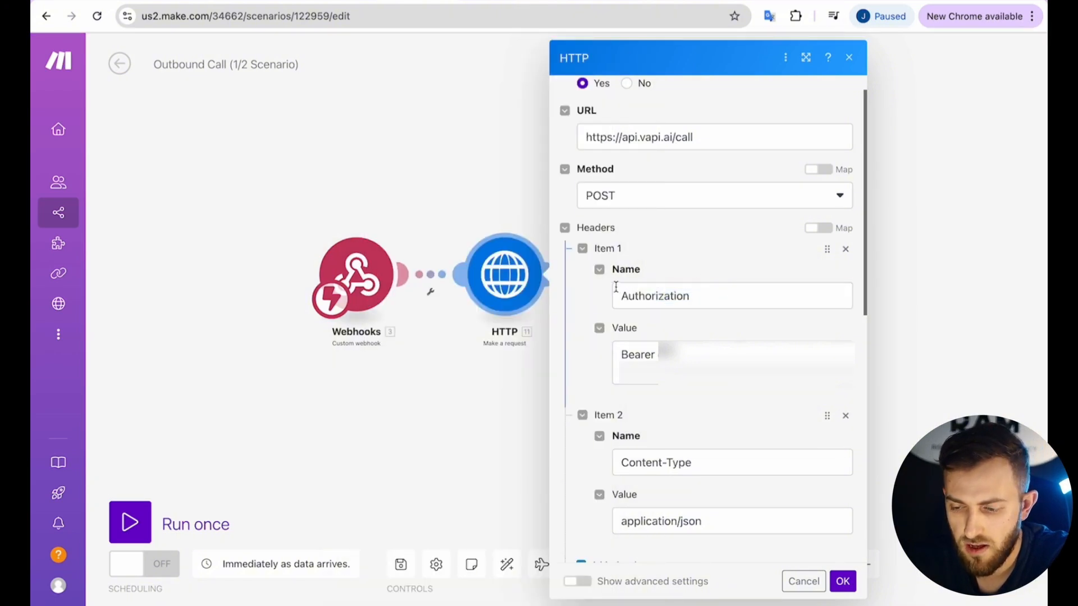
drag(621, 353, 654, 354)
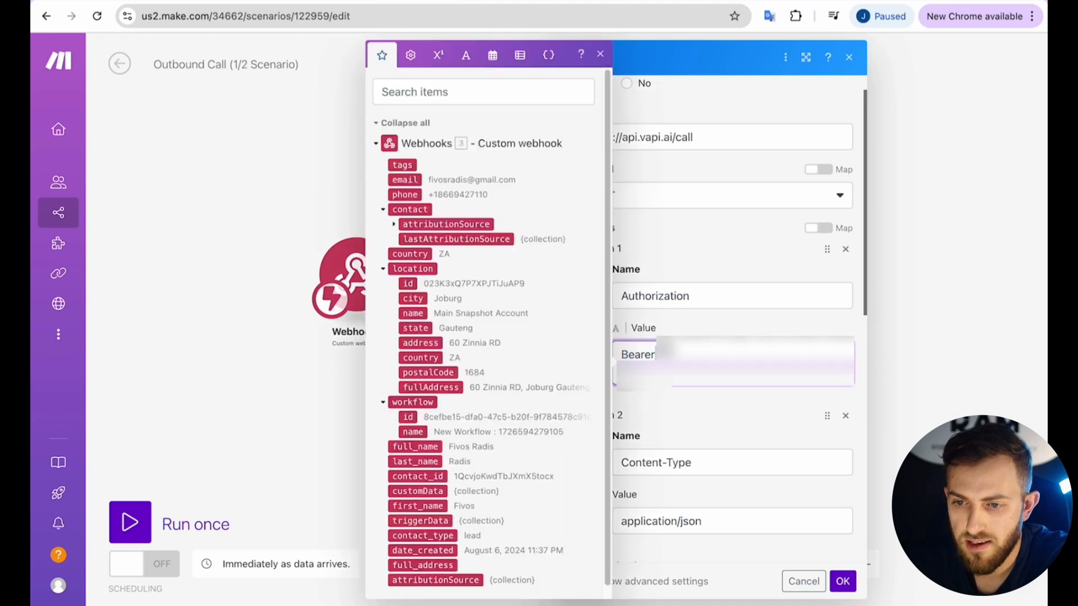
Copy the organization's private key from Vapi's API Keys page.
key(ctrl+Tab)
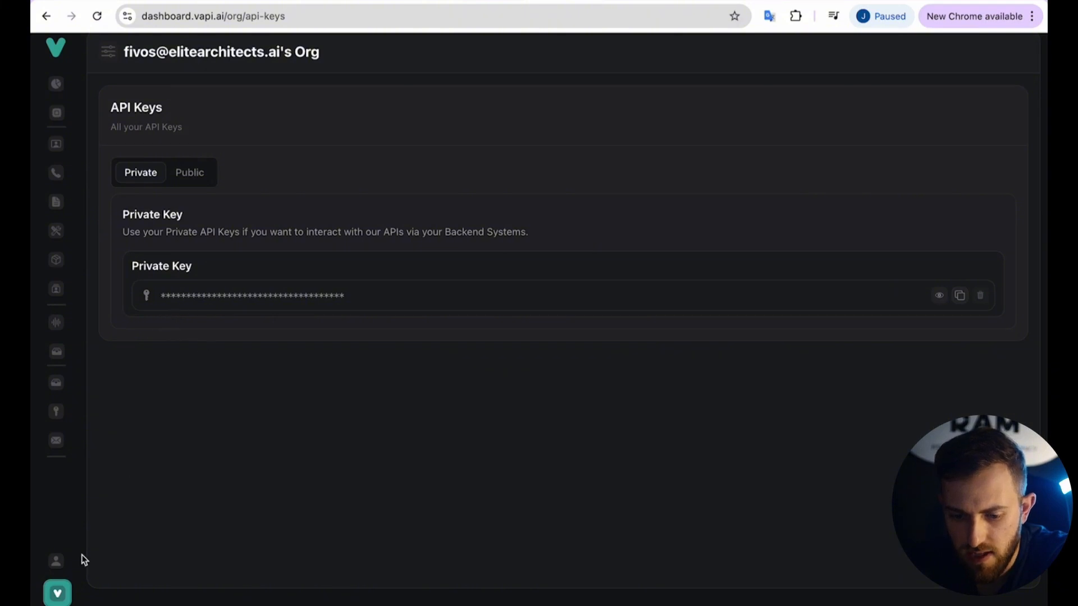
click(60, 595)
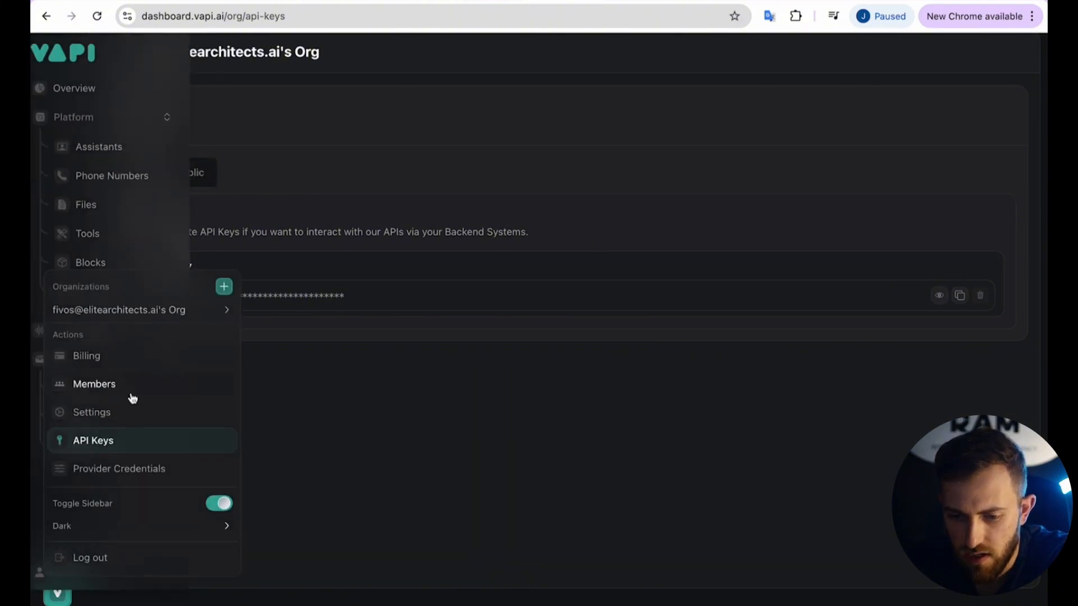
click(103, 444)
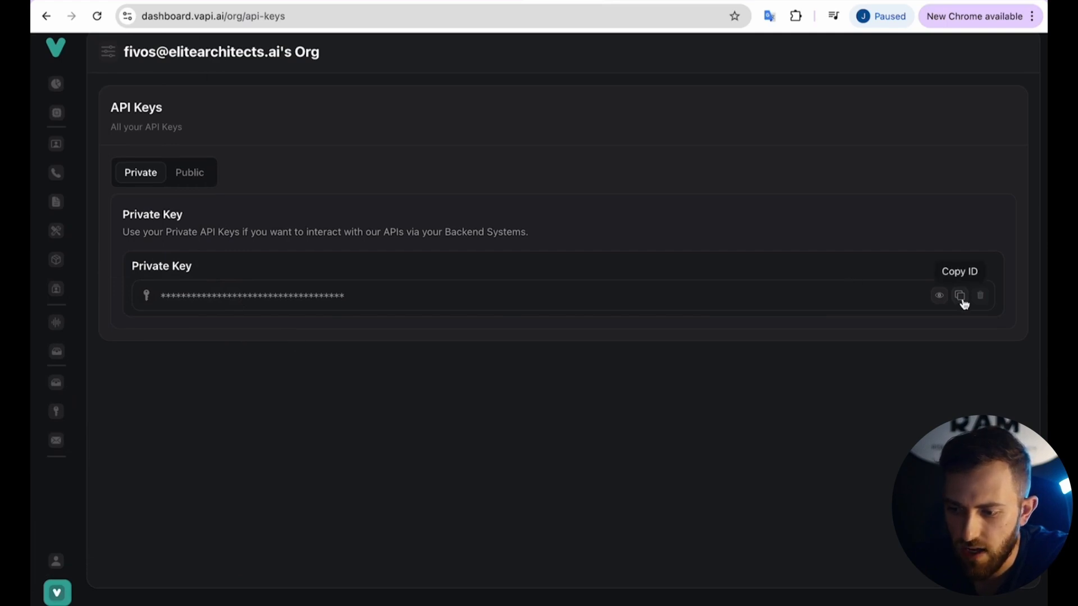
click(961, 296)
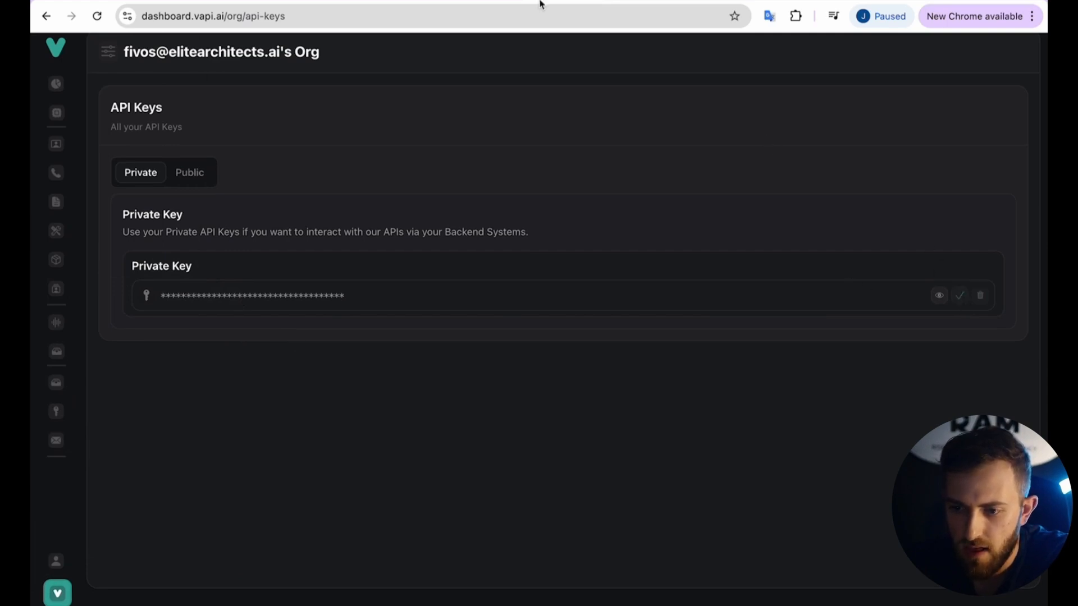
Paste the Vapi API key after 'Bearer ' in the Authorization header value.
click(486, 1)
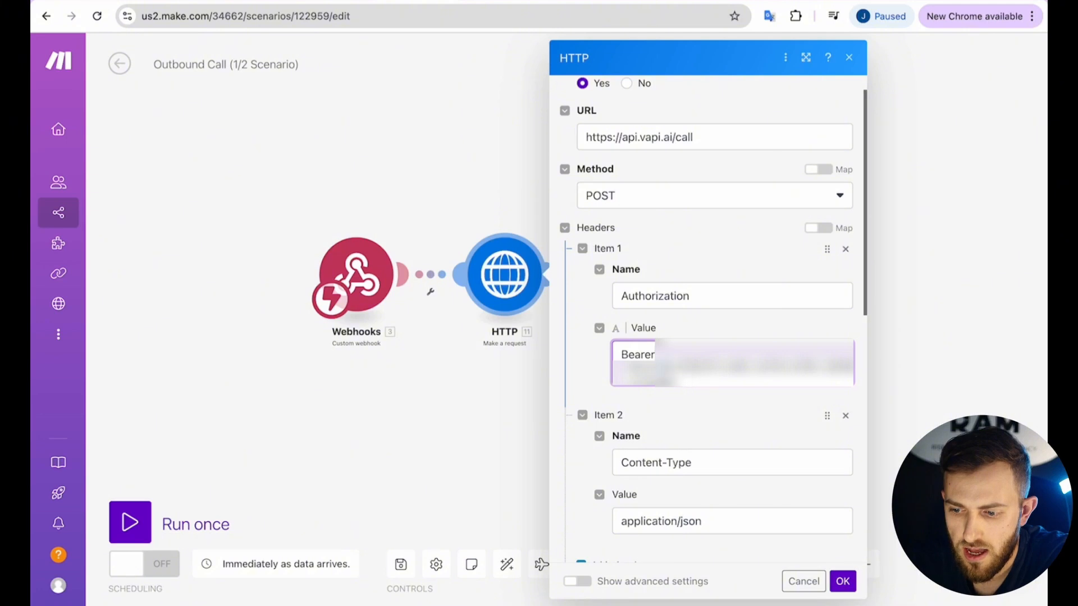
click(732, 364)
key(ctrl+v)
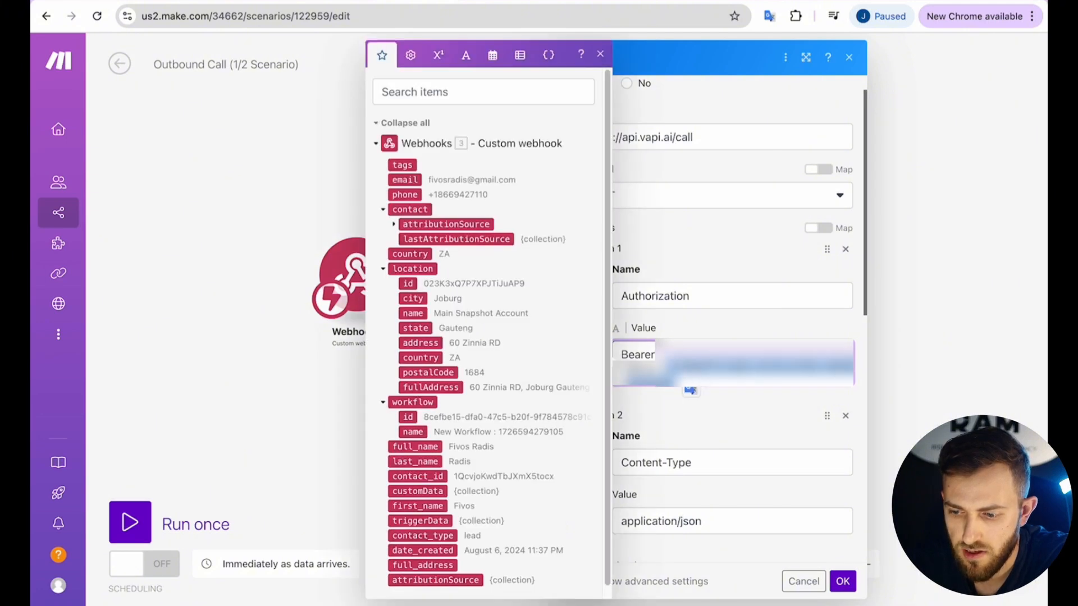
click(669, 334)
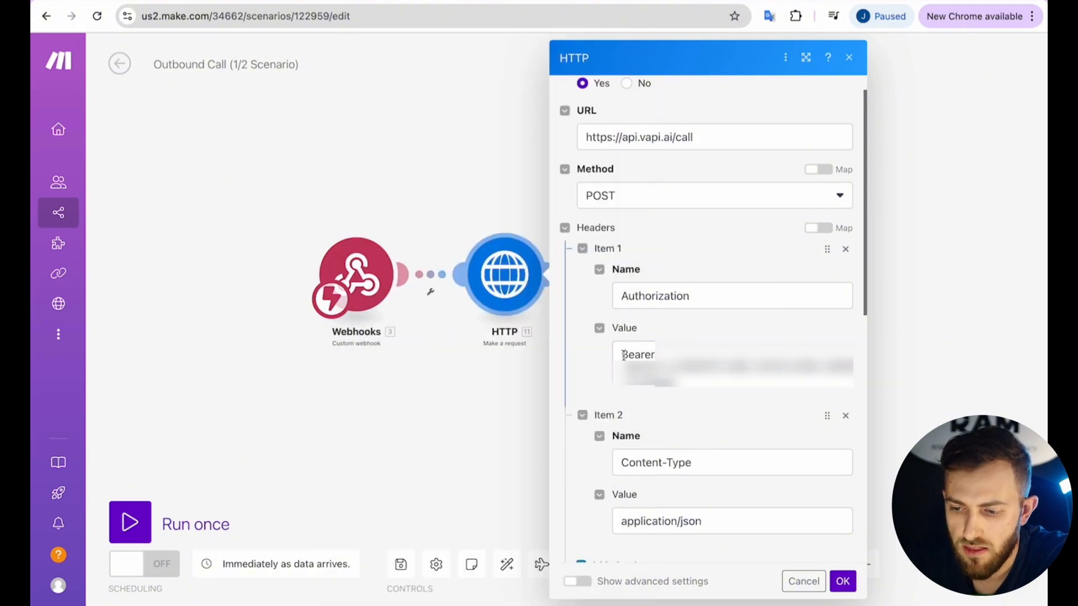
drag(624, 355, 670, 377)
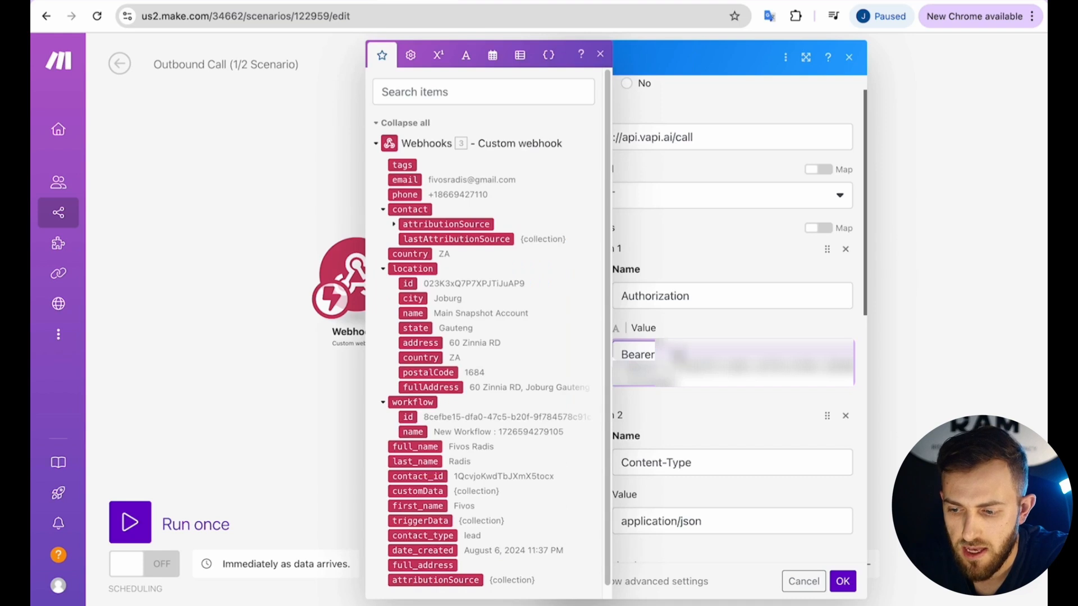
click(668, 336)
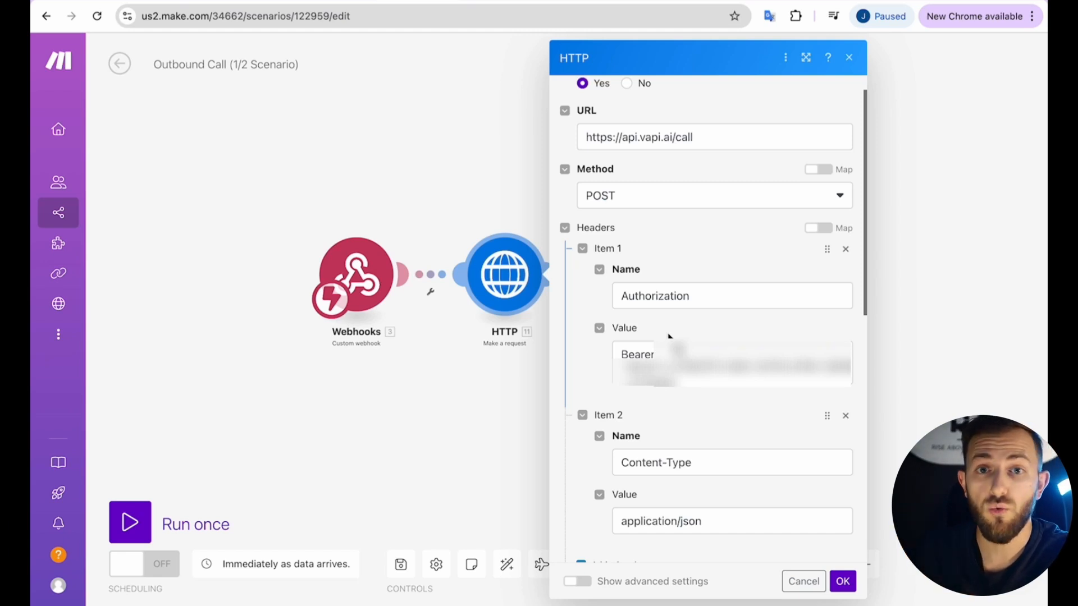
Review the request headers, confirming Content-Type is application/json.
scroll(668, 336, down, 5)
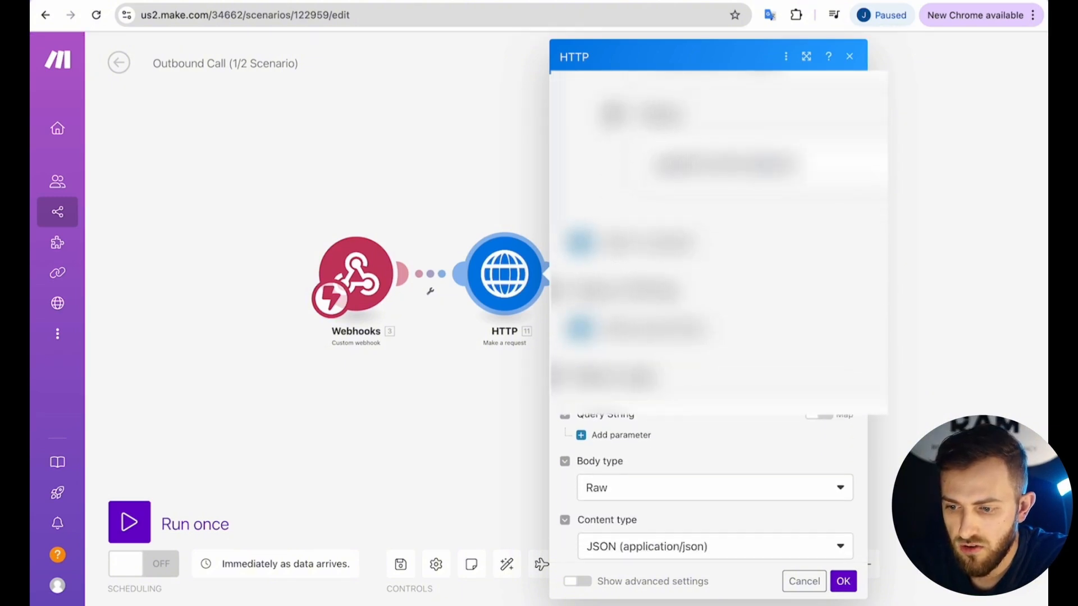
scroll(708, 505, up, 2)
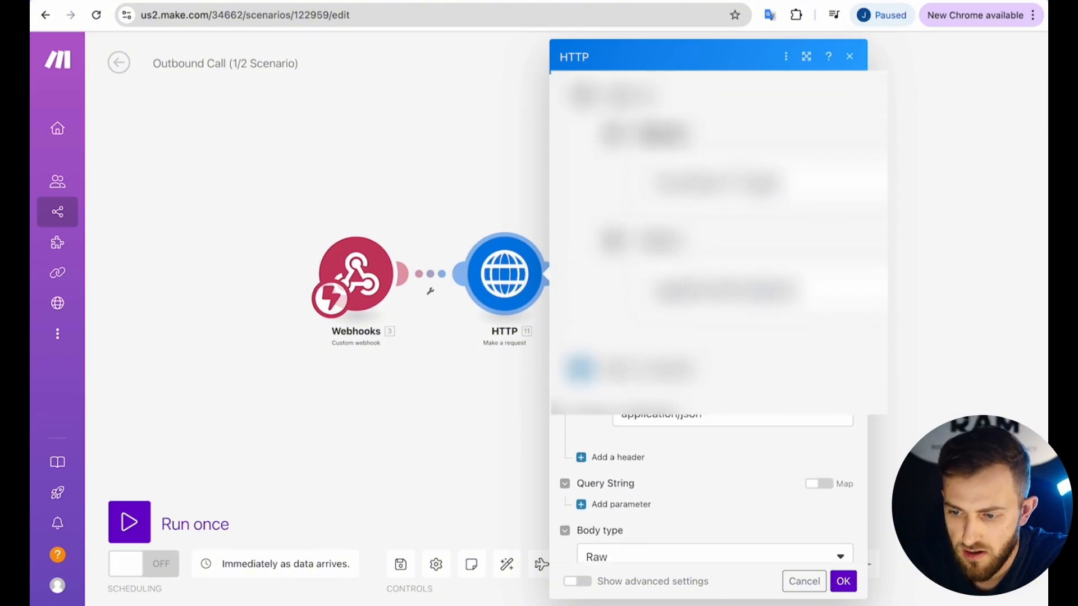
scroll(708, 337, up, 3)
drag(623, 260, 696, 280)
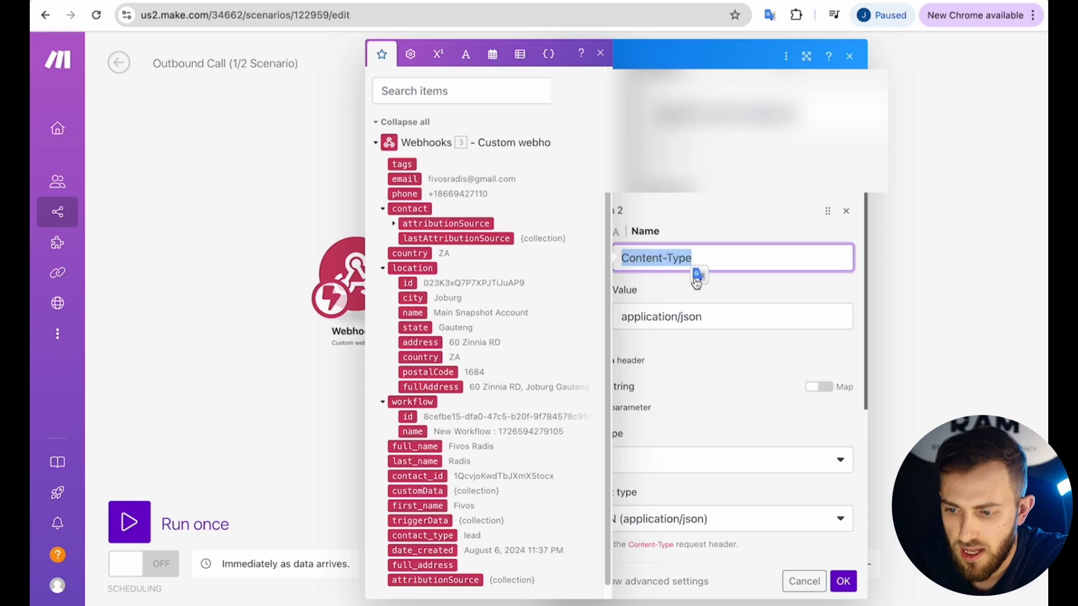
click(696, 281)
click(753, 286)
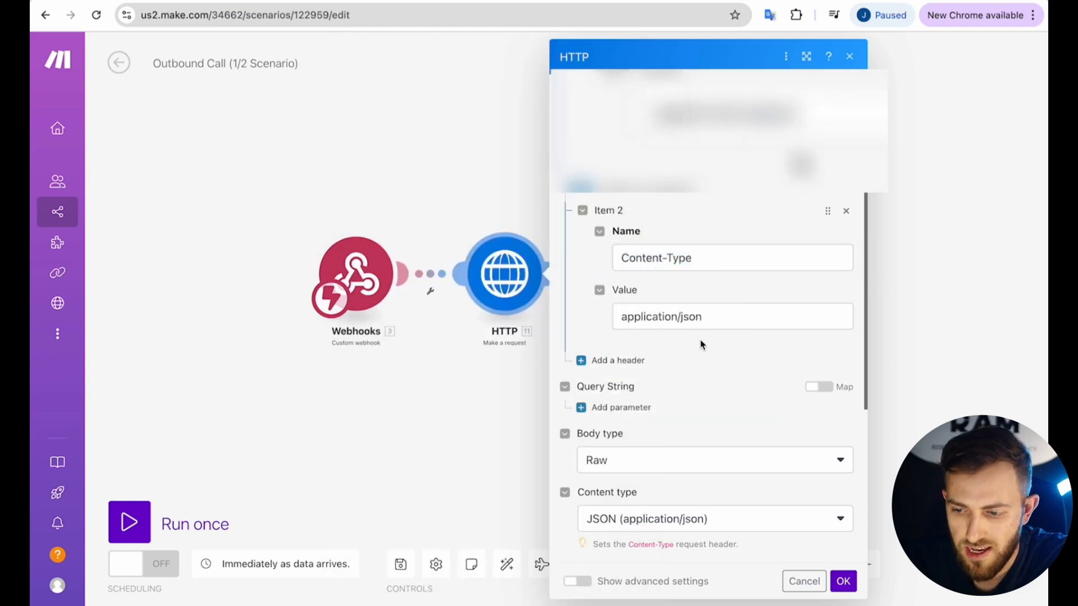
drag(680, 317, 717, 317)
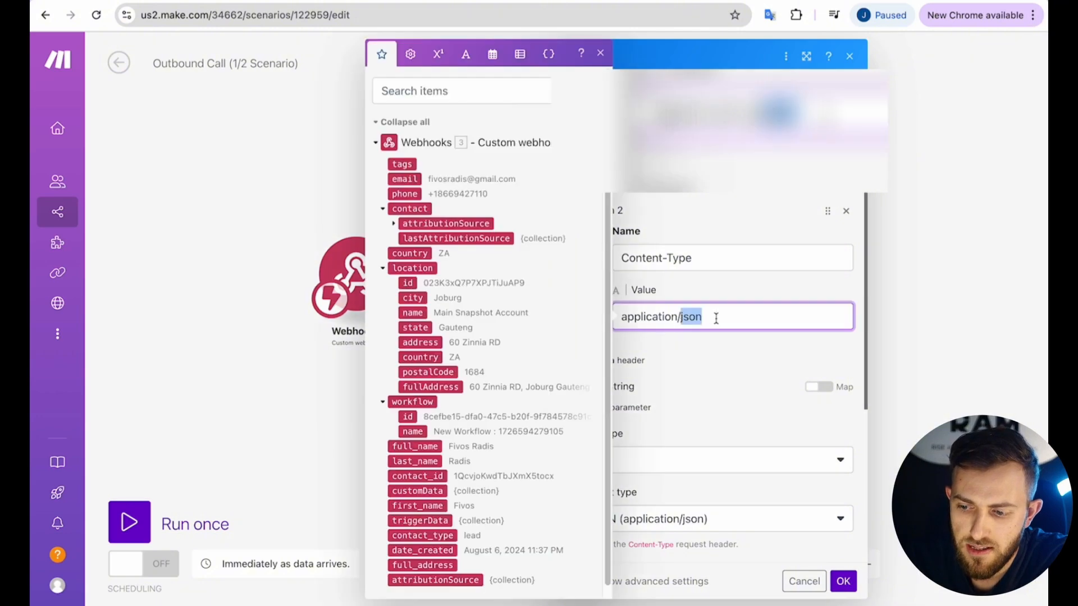
click(698, 356)
scroll(697, 356, down, 6)
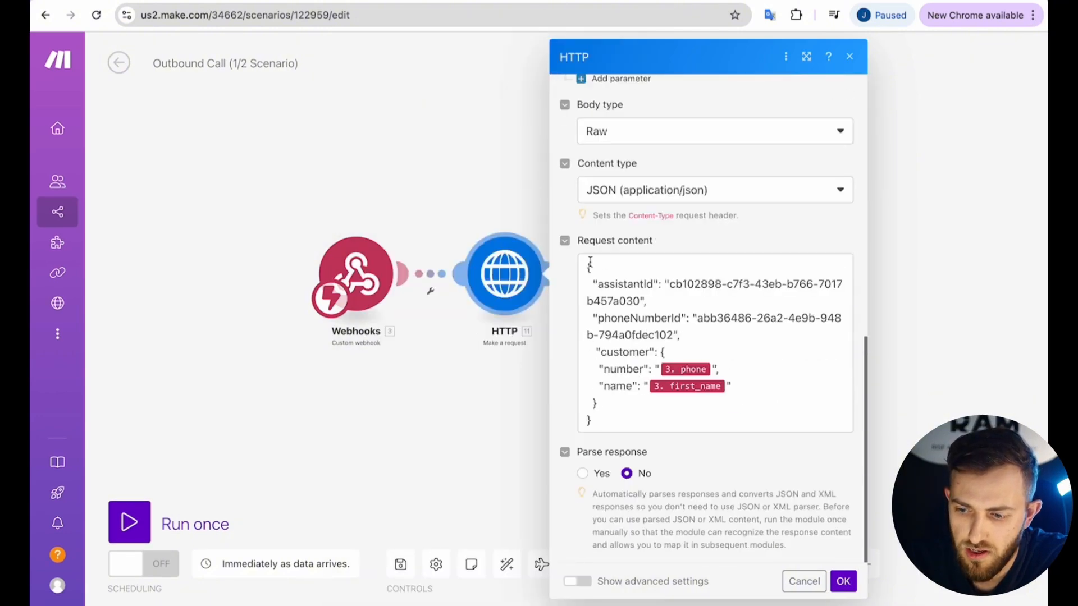
triple_click(589, 261)
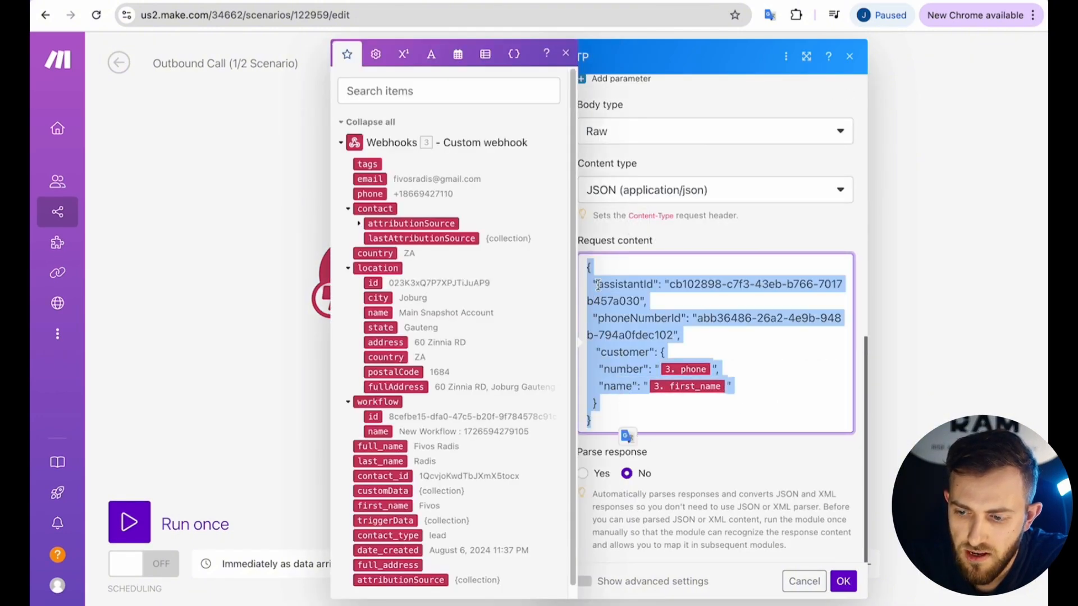
click(605, 276)
drag(589, 268, 625, 440)
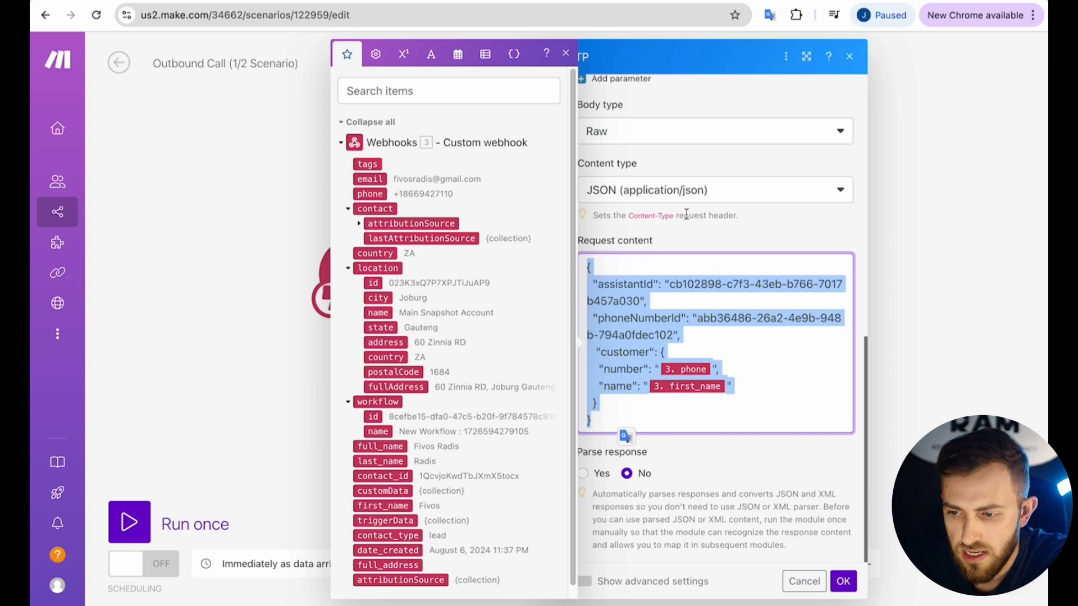
click(688, 242)
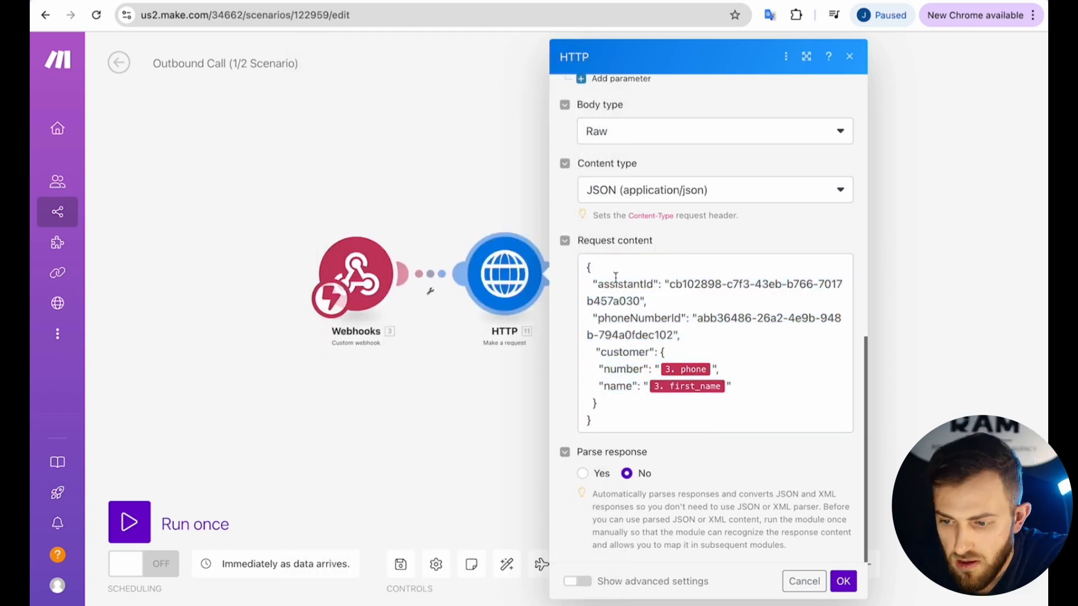
drag(598, 283, 652, 282)
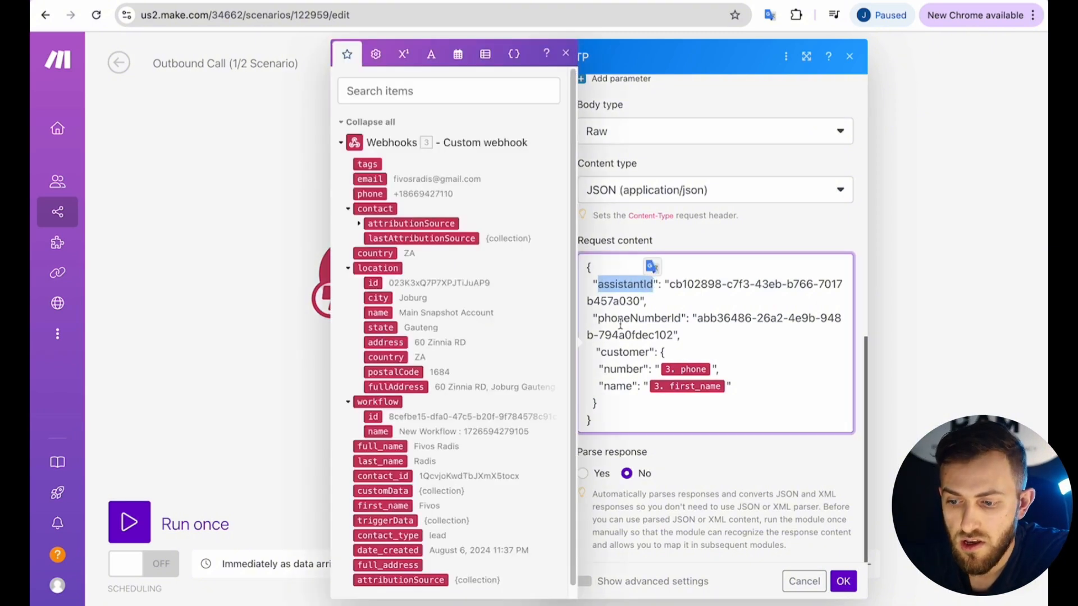
drag(599, 319, 681, 317)
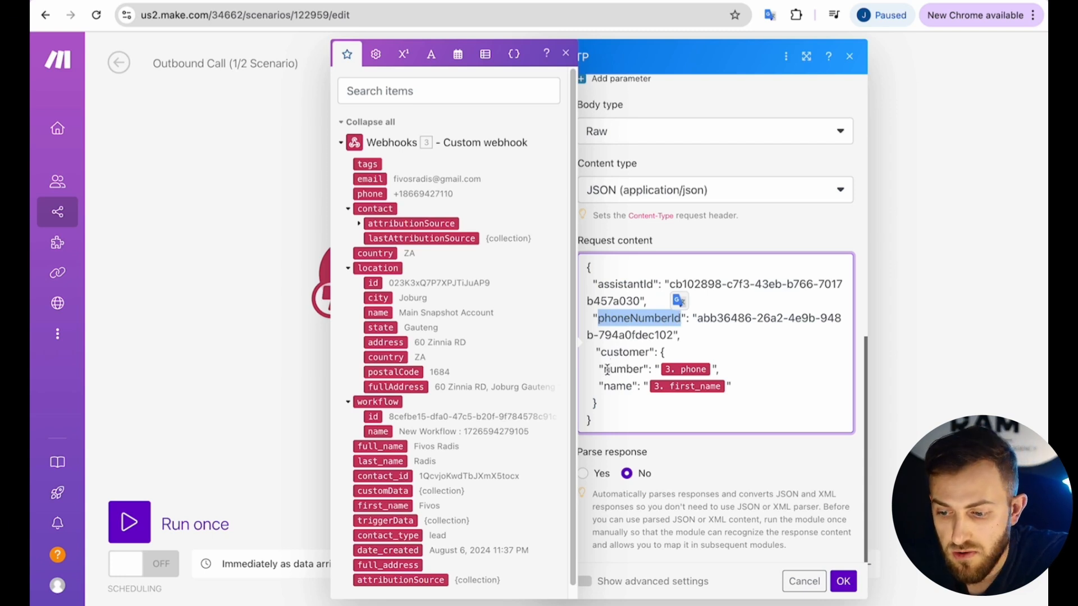
drag(604, 370, 632, 389)
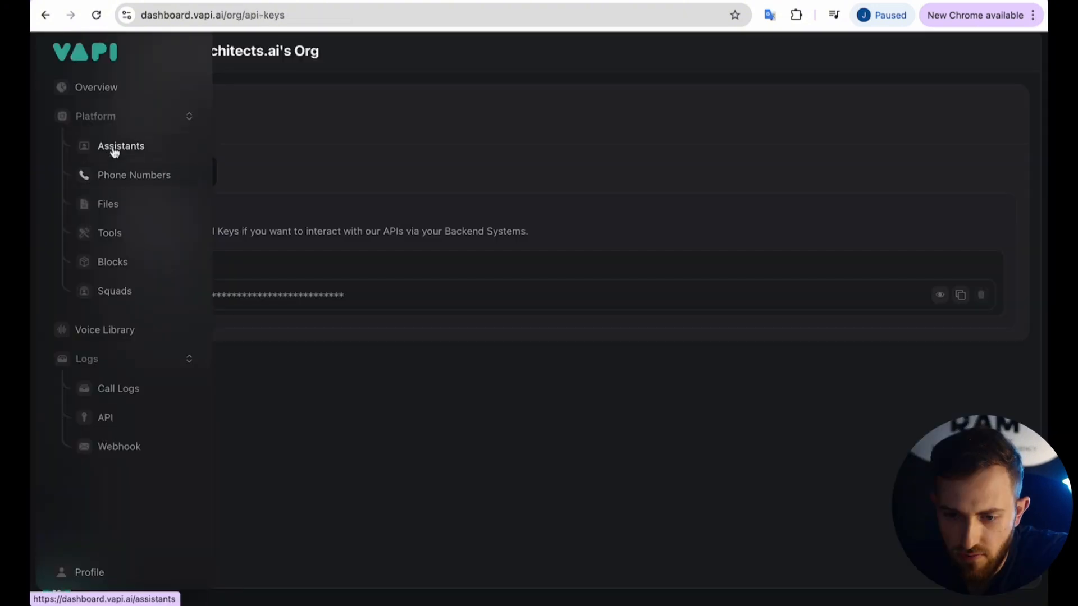
Copy the GHL assistant's ID in Vapi and look up the imported Twilio number's ID.
click(111, 147)
click(197, 172)
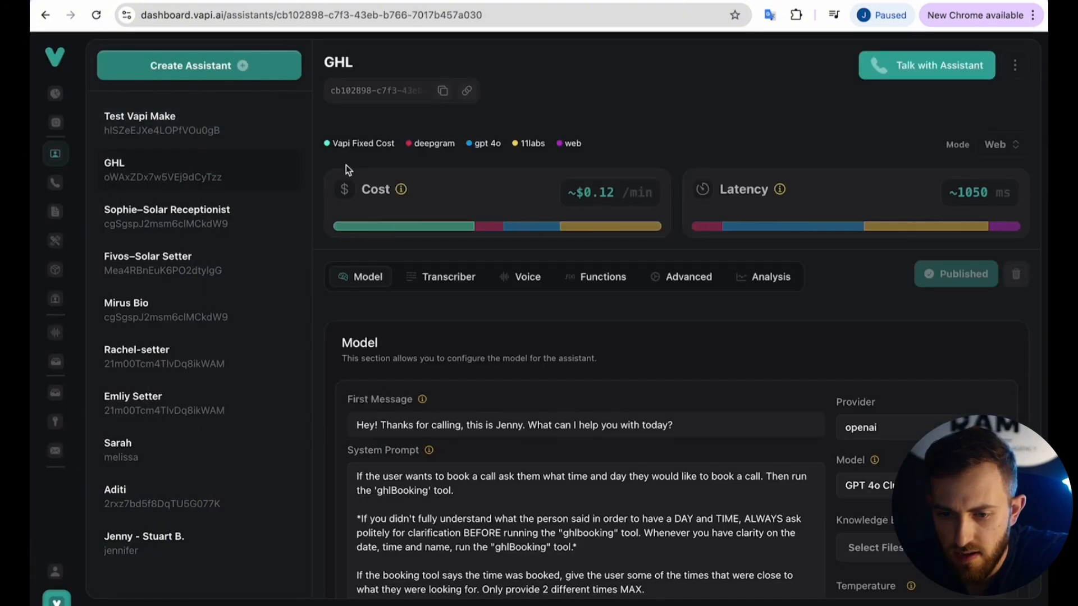
click(442, 93)
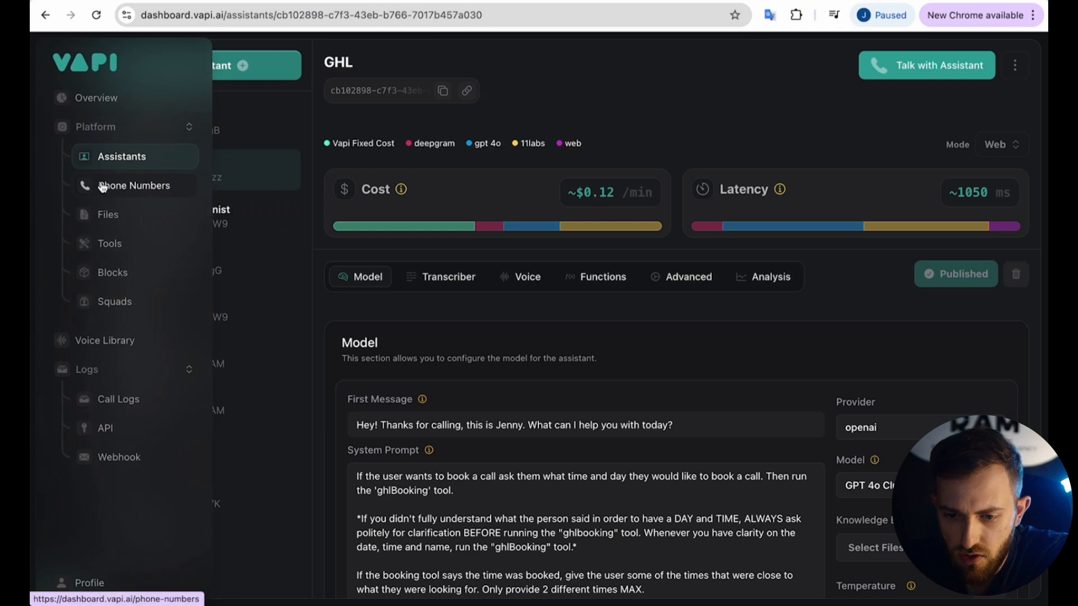
click(102, 187)
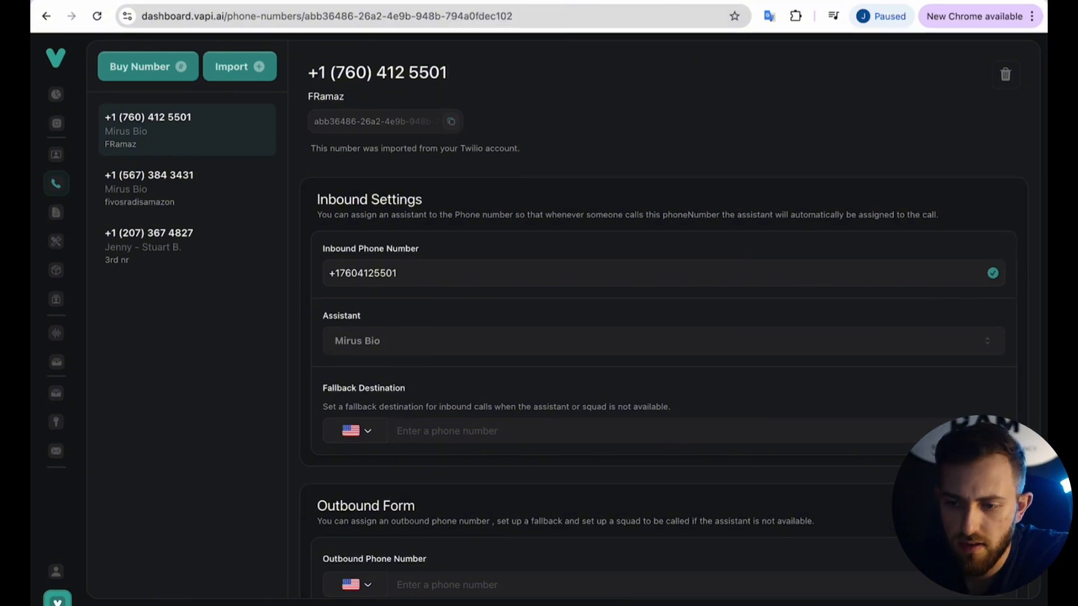
key(ctrl+Tab)
key(ctrl+Tab)
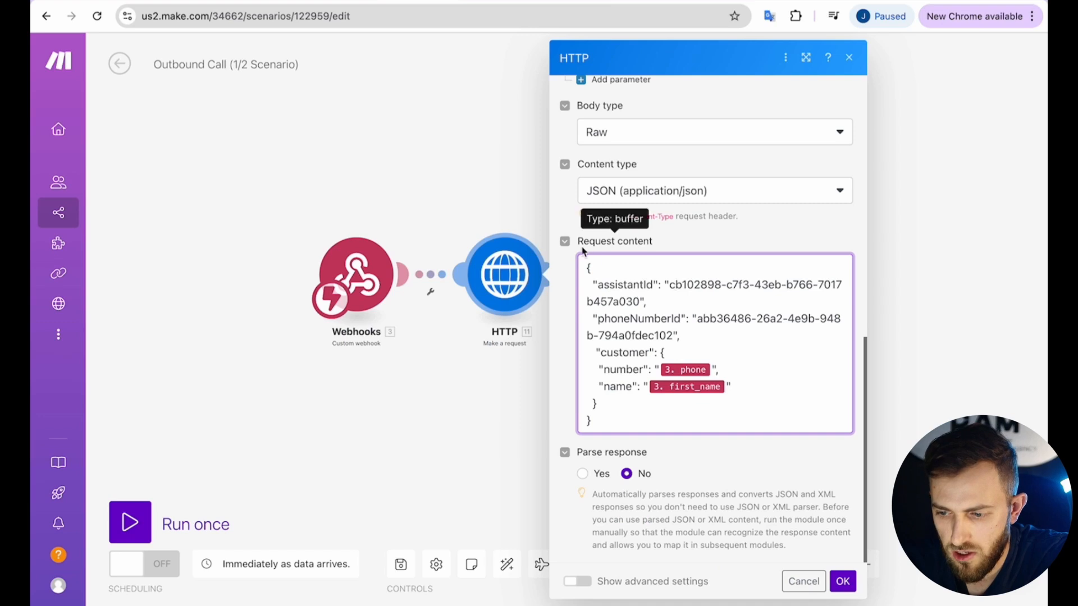
Close the HTTP module and open the Data store record saving contactID and phoneNumber.
drag(696, 319, 673, 335)
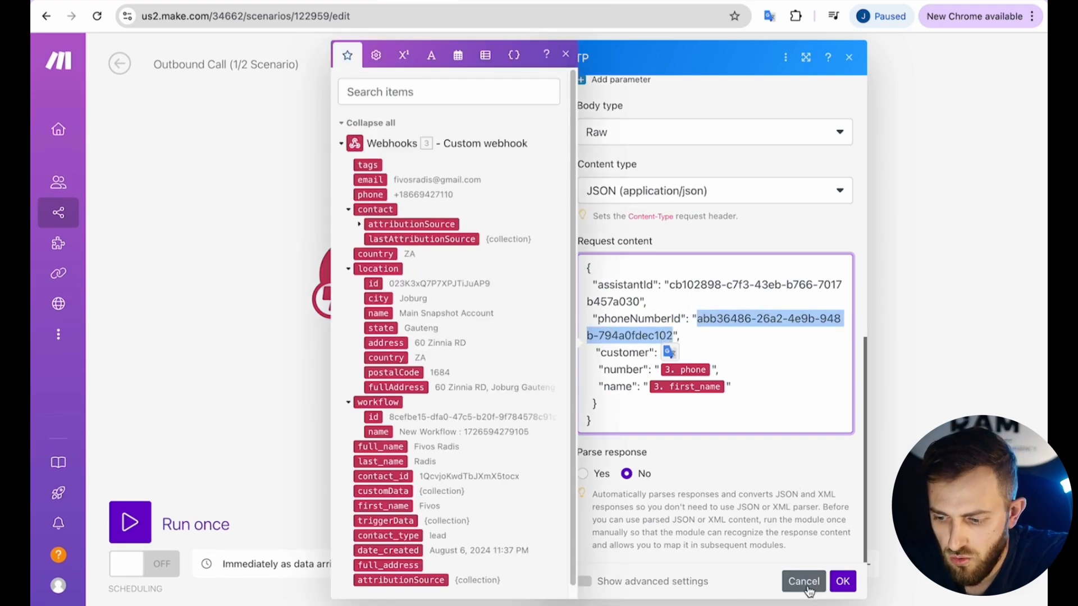
click(842, 581)
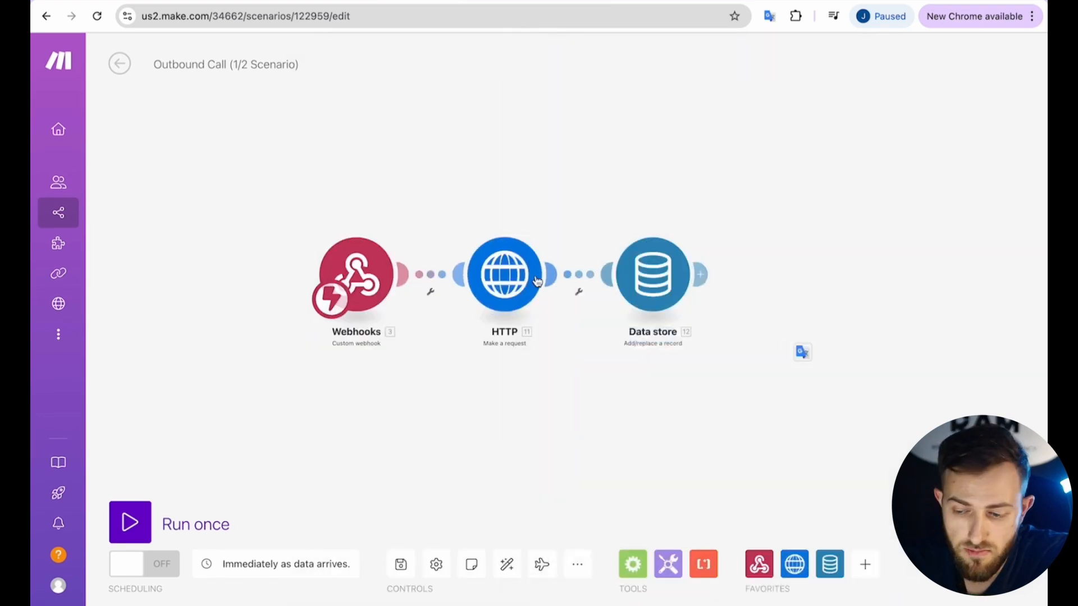
click(657, 268)
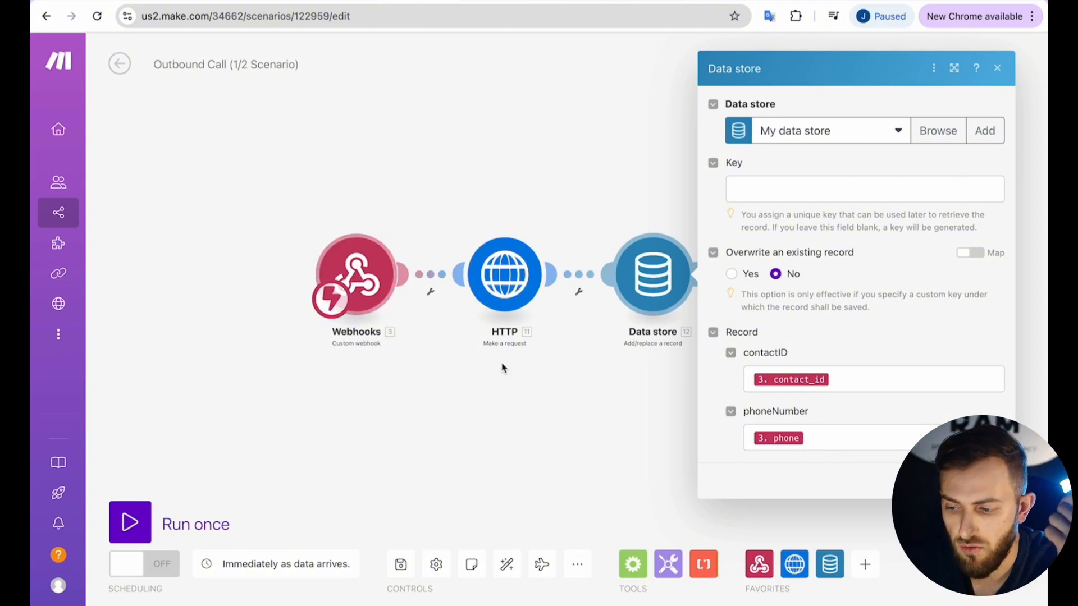
Try adding a new data store from the Data store step and dismiss the 'Not enough space in storage' error.
click(645, 264)
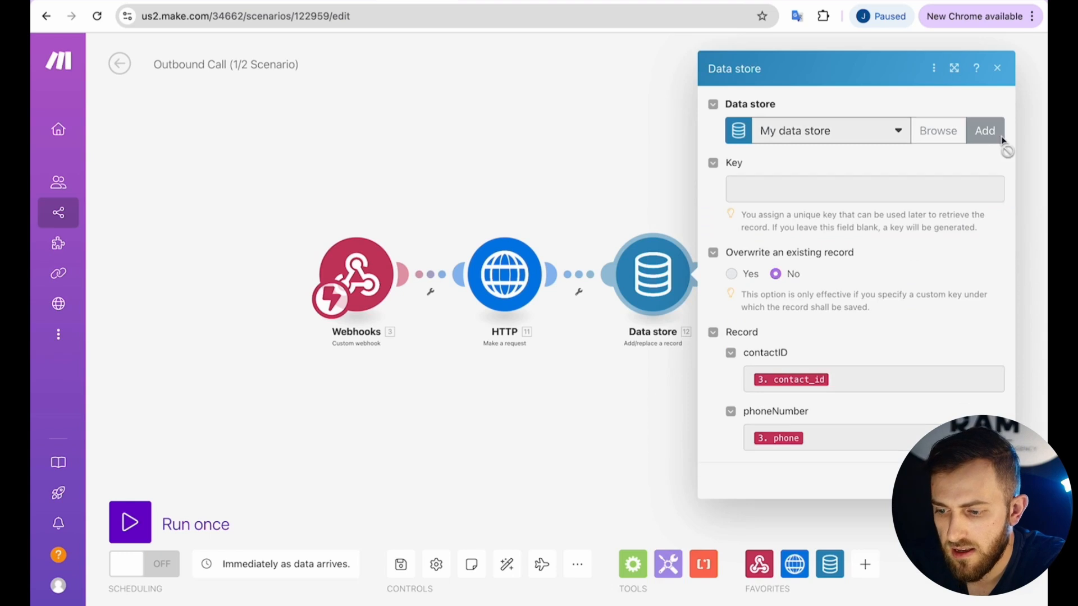
click(1001, 137)
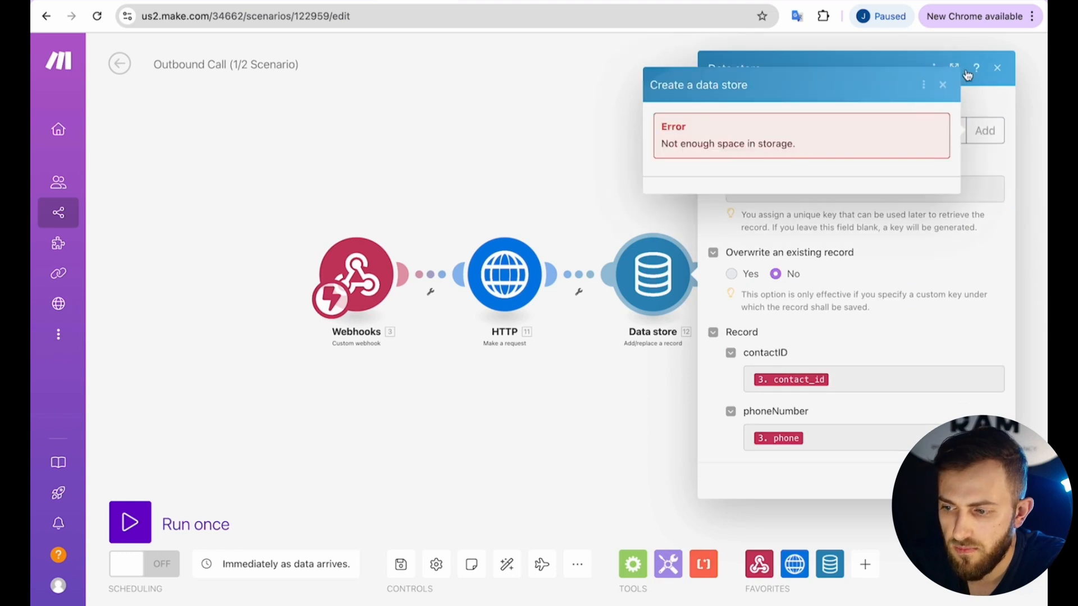
click(942, 85)
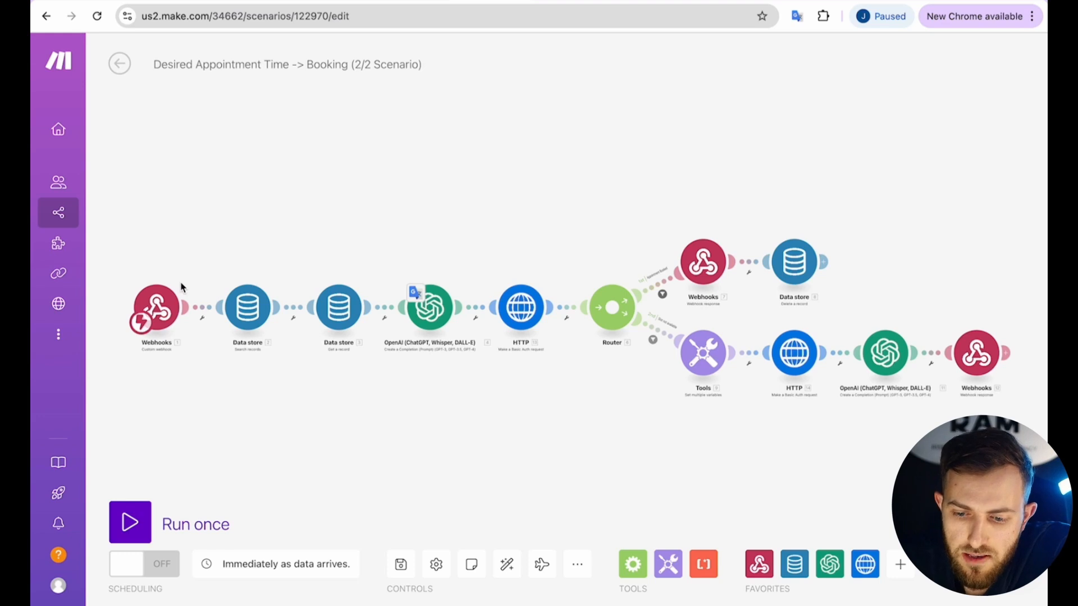
Bring the first modules into view and open the Data store 'Search records' filter on phoneNumber.
drag(180, 288, 250, 279)
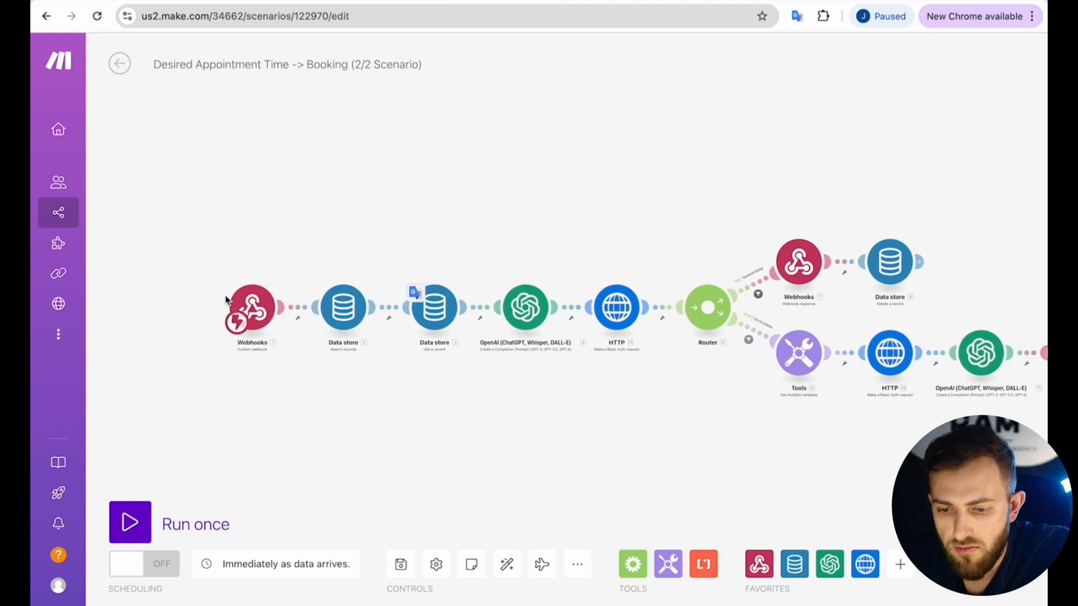
scroll(224, 281, up, 3)
drag(262, 253, 289, 211)
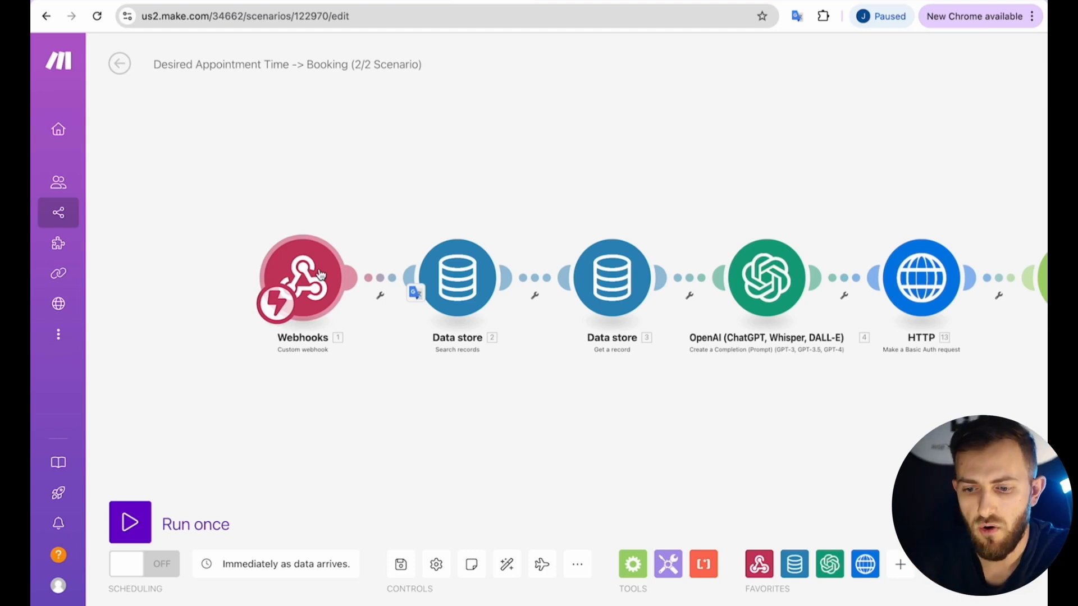
click(465, 290)
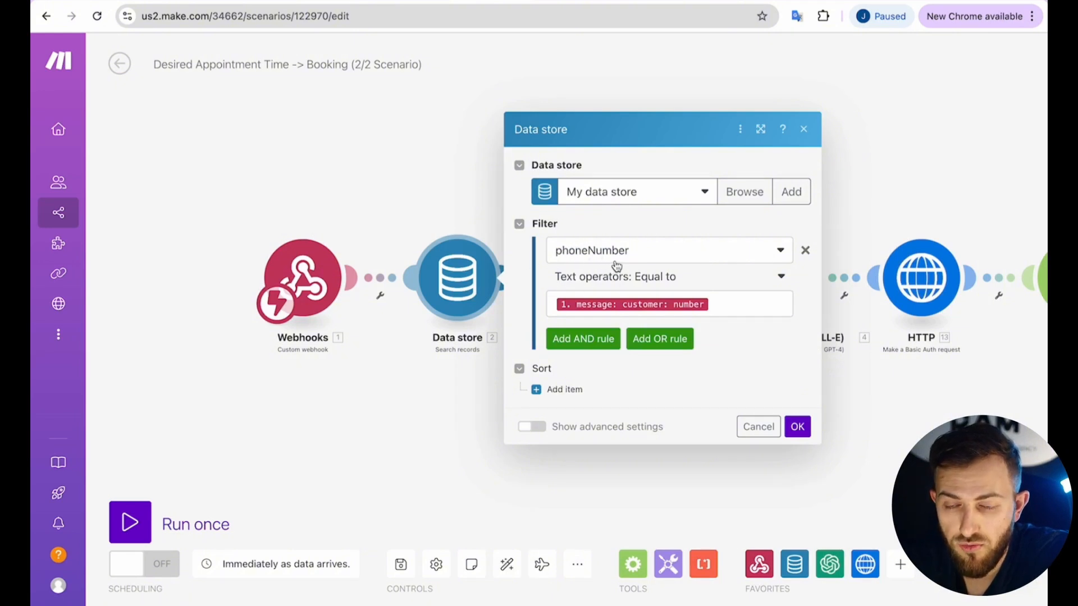
Return to the Desired Appointment Time -> Booking tab and close the Data store search settings.
click(411, 1)
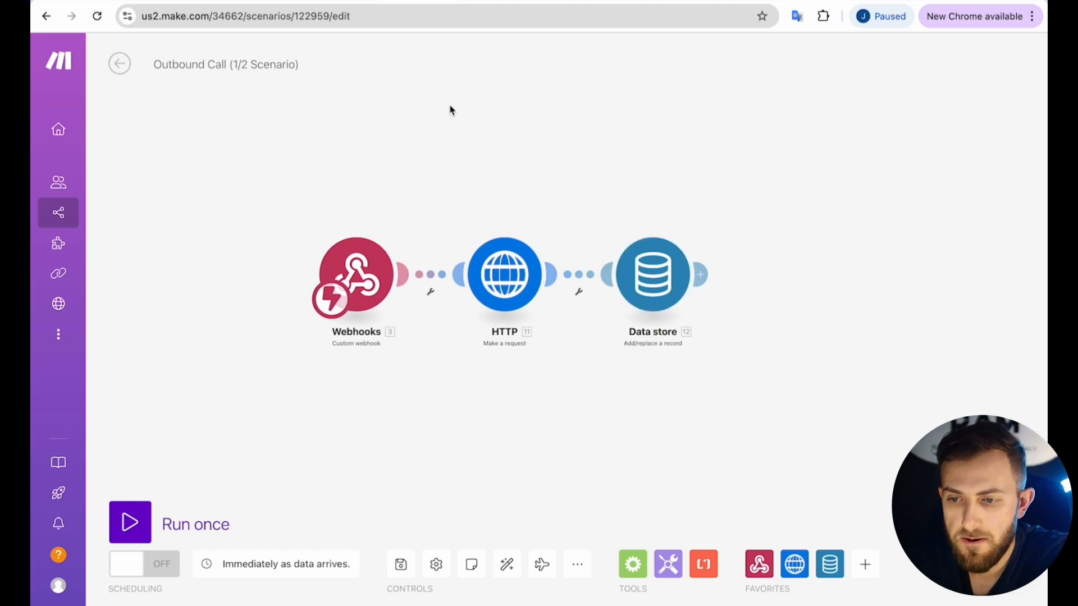
click(479, 1)
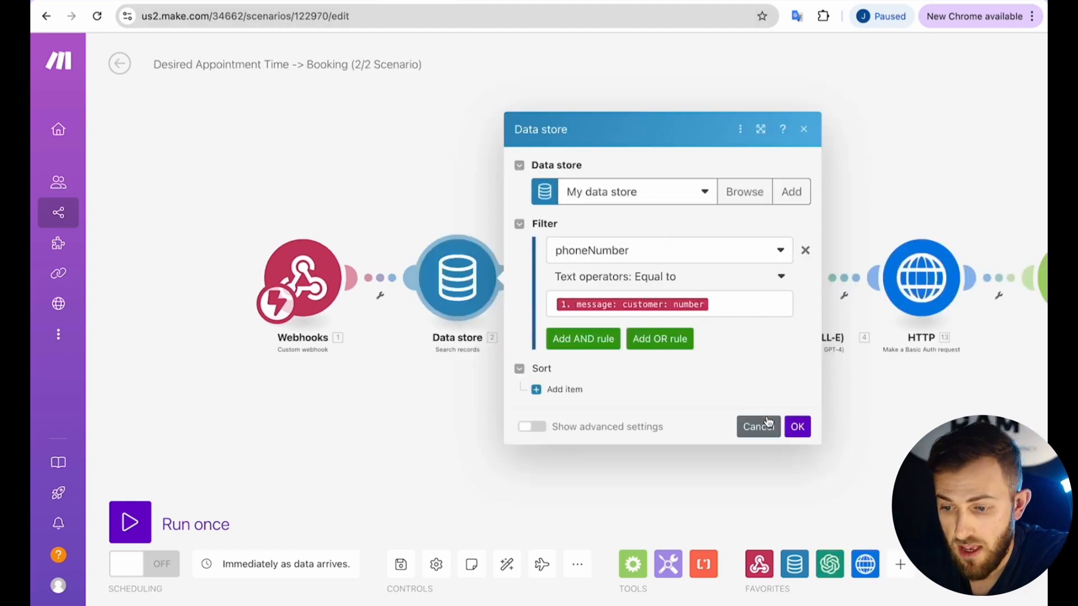
click(797, 426)
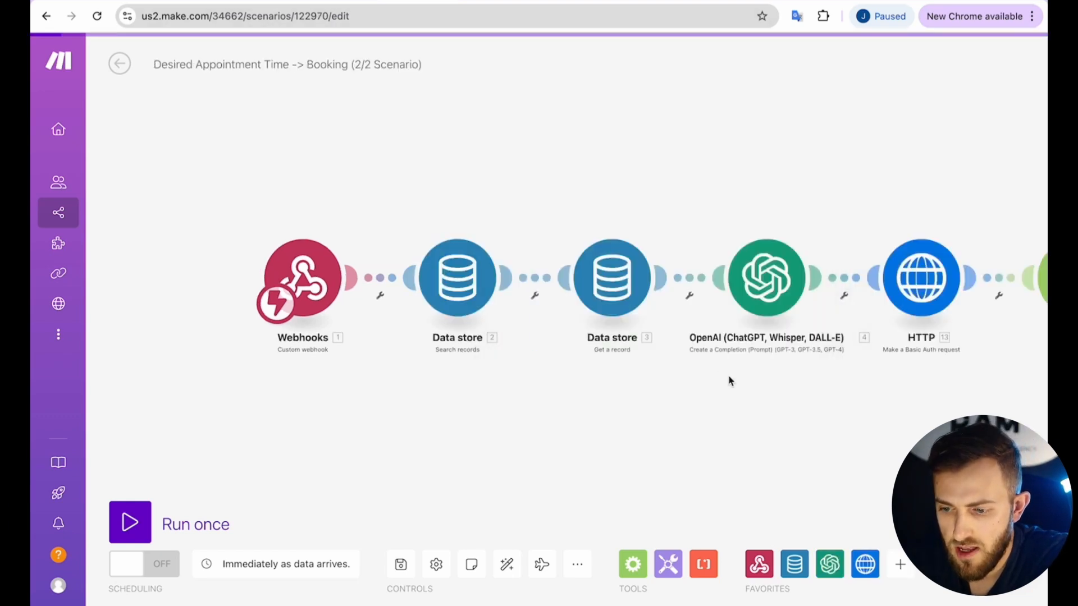
click(625, 277)
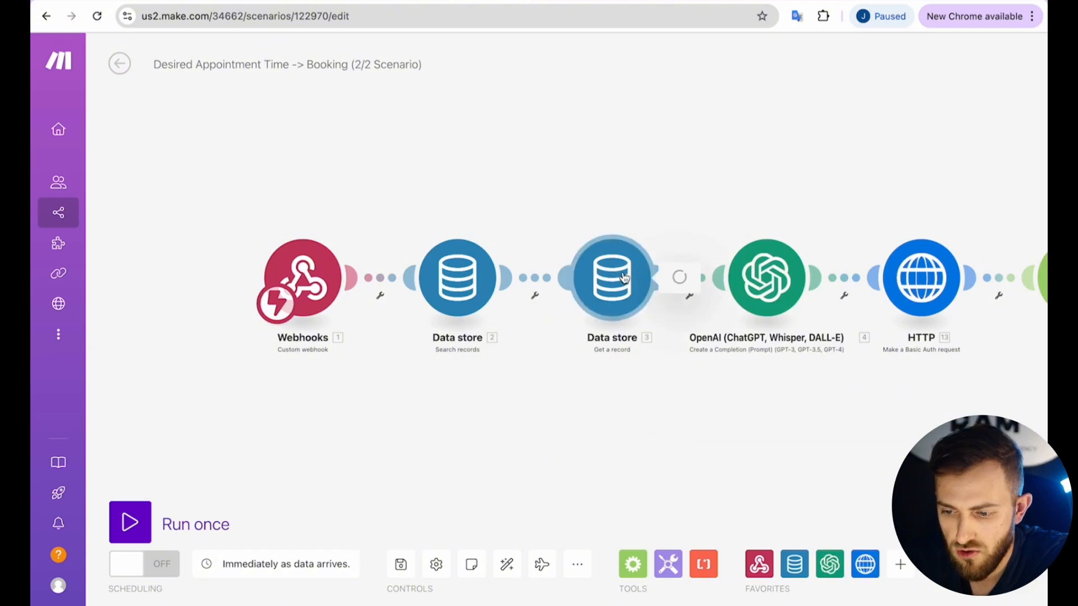
click(745, 313)
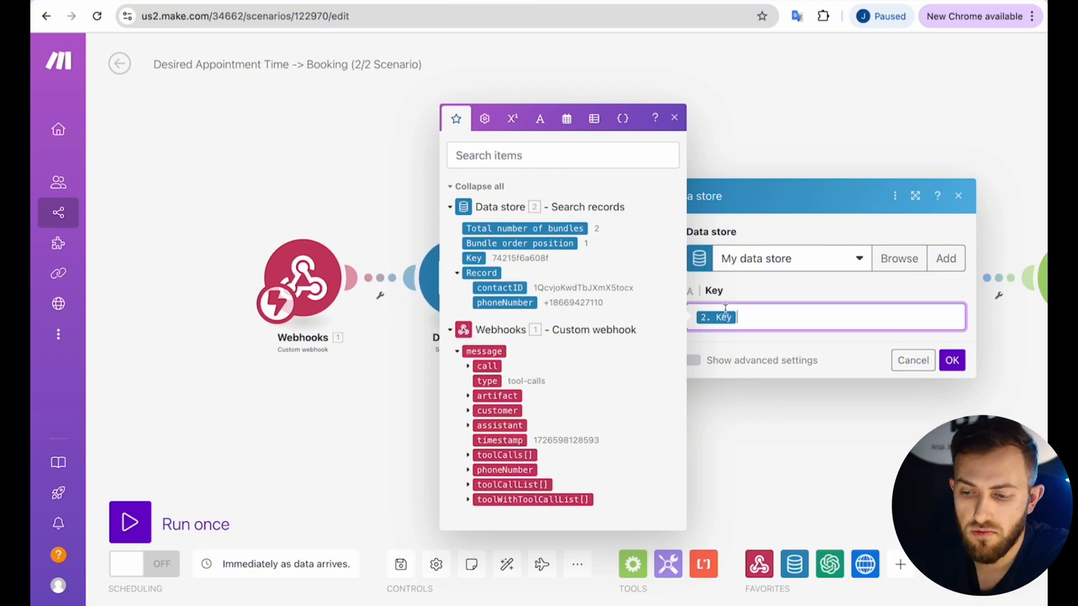
click(508, 289)
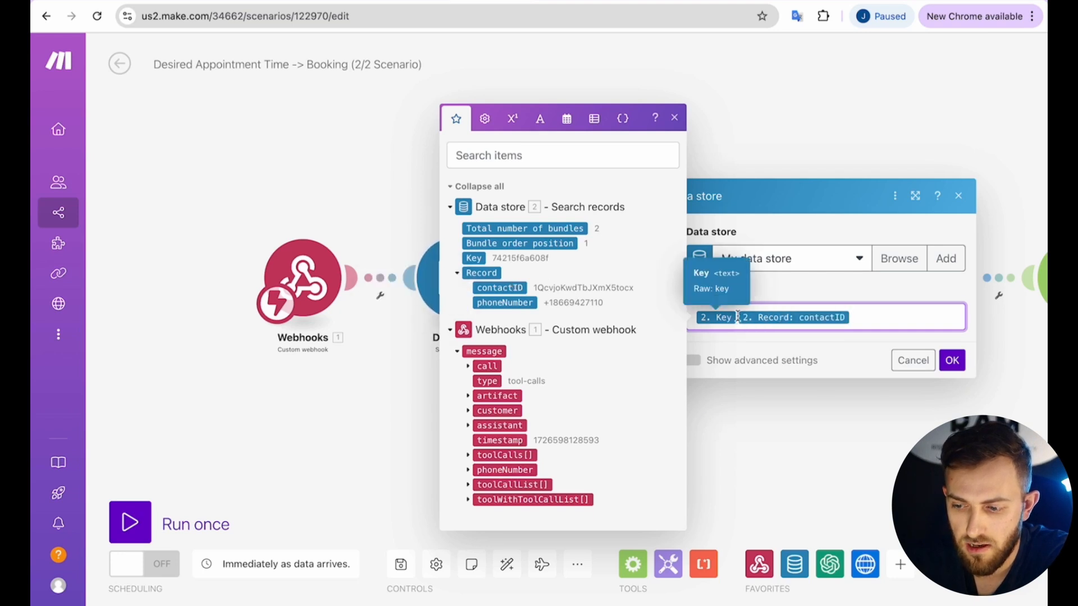
click(738, 316)
key(BackSpace)
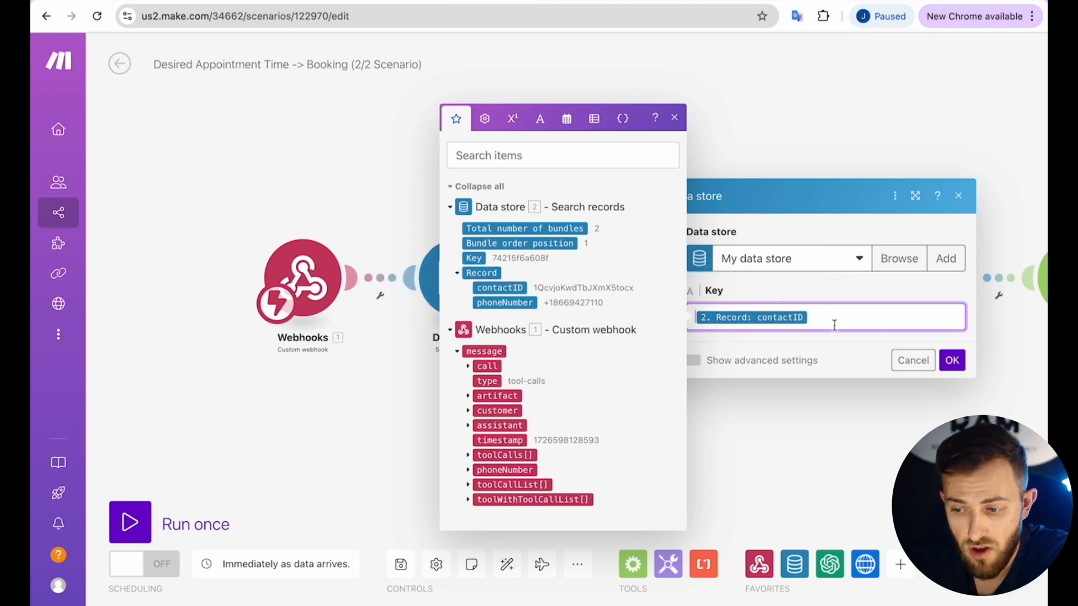
key(BackSpace)
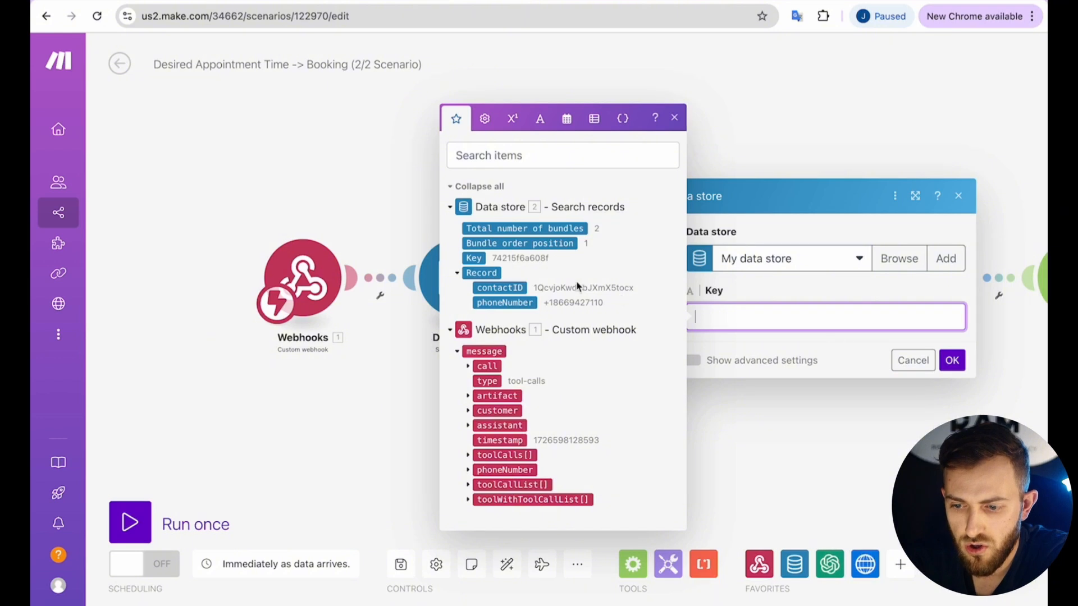
click(477, 257)
click(952, 360)
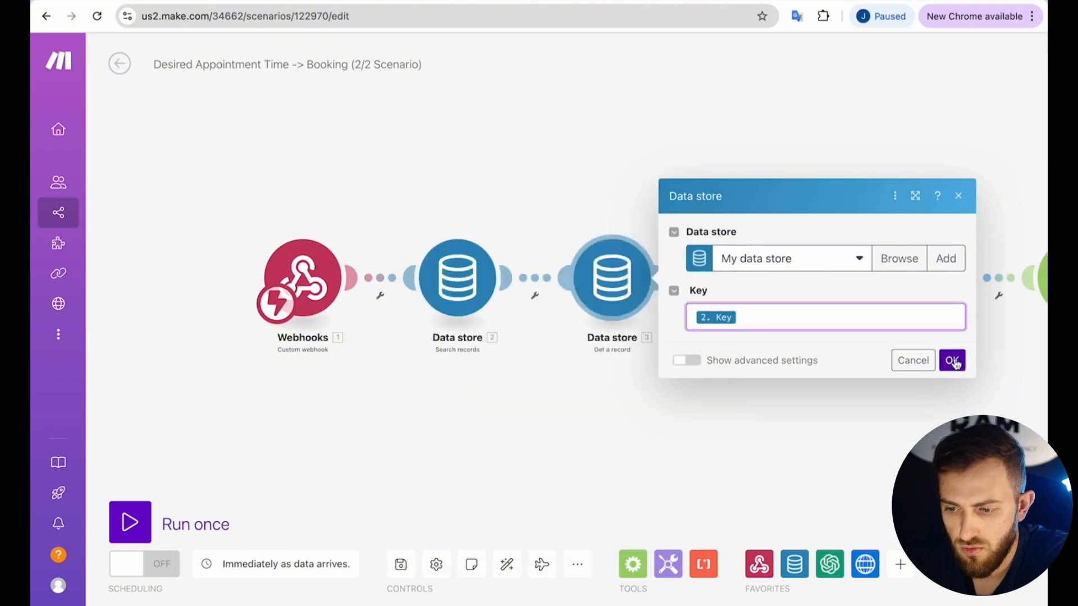
scroll(627, 213, right, 3)
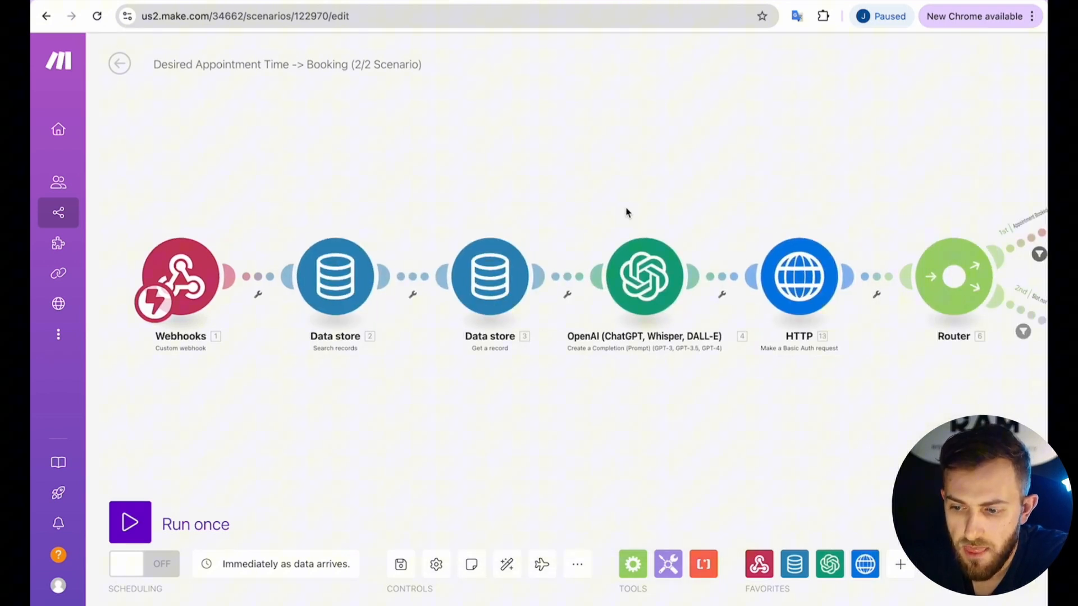
Open the OpenAI date-formatting module and scroll through its messages.
click(633, 284)
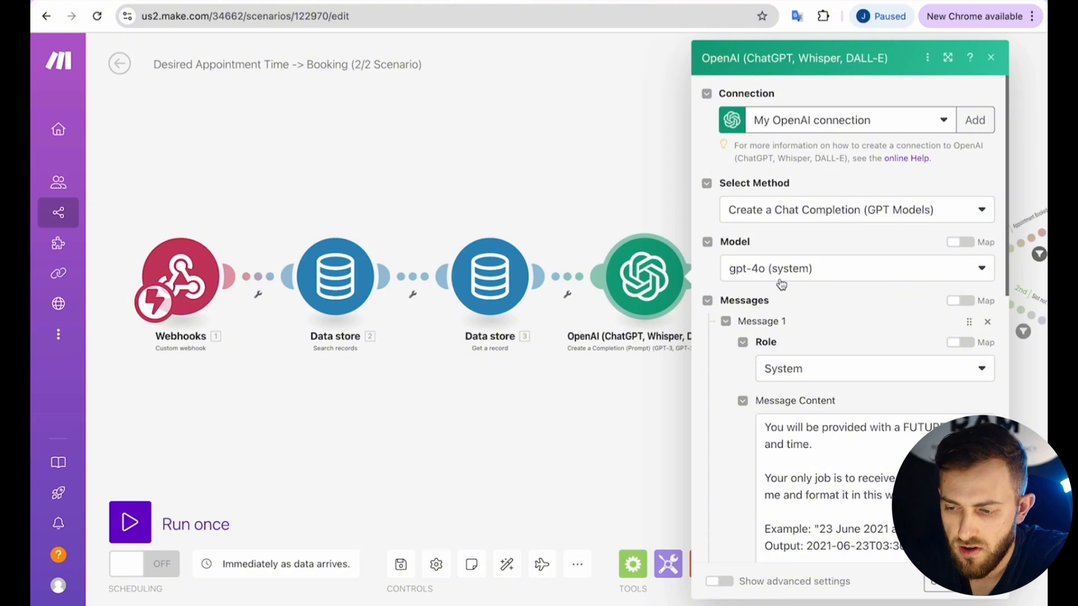
scroll(777, 303, down, 1)
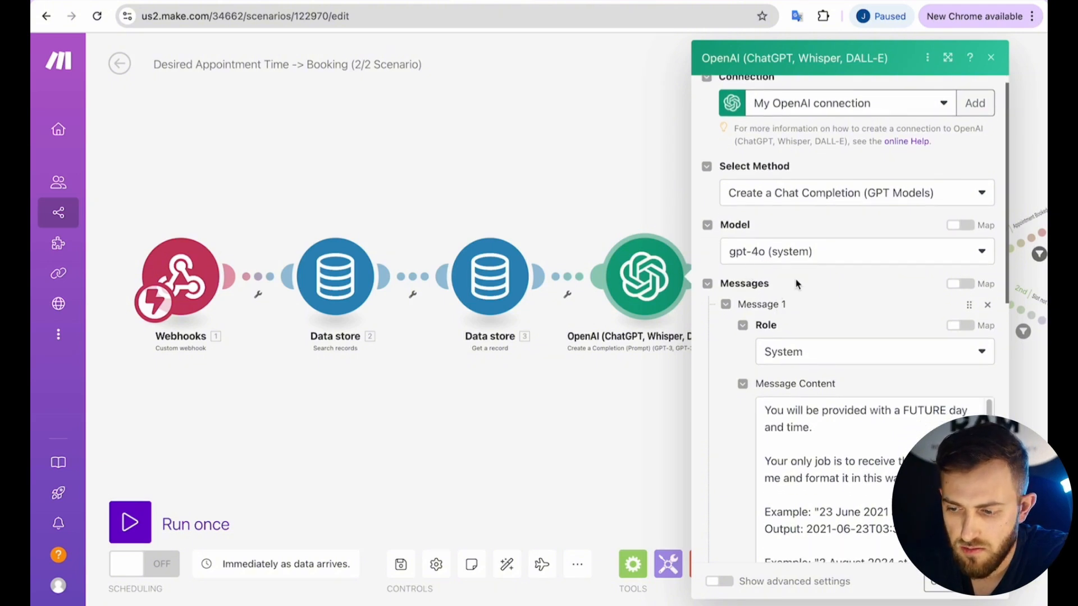
scroll(797, 283, down, 4)
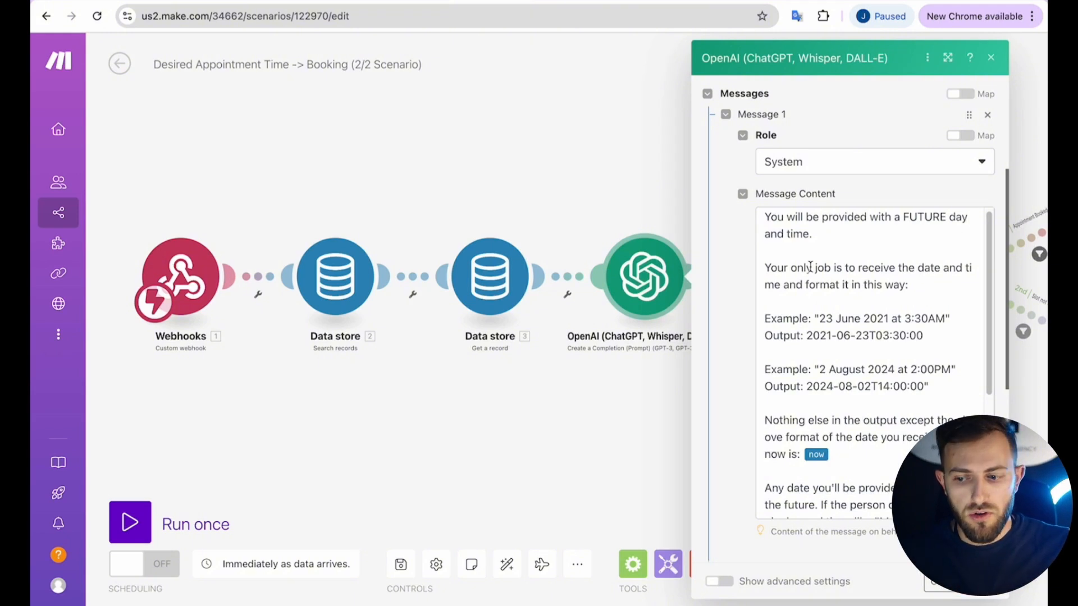
scroll(810, 268, down, 15)
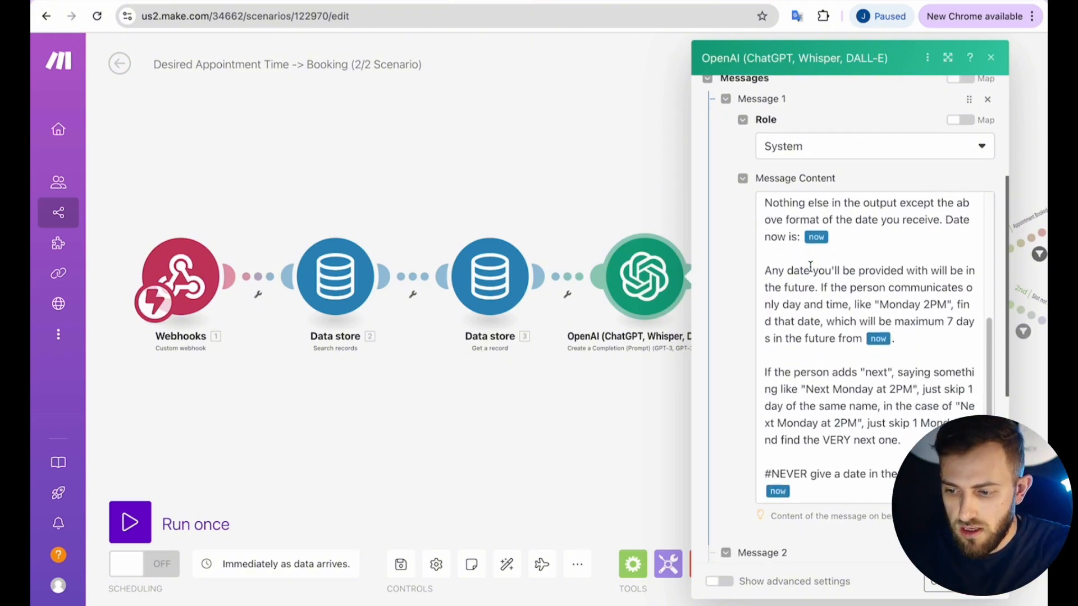
scroll(811, 272, up, 2)
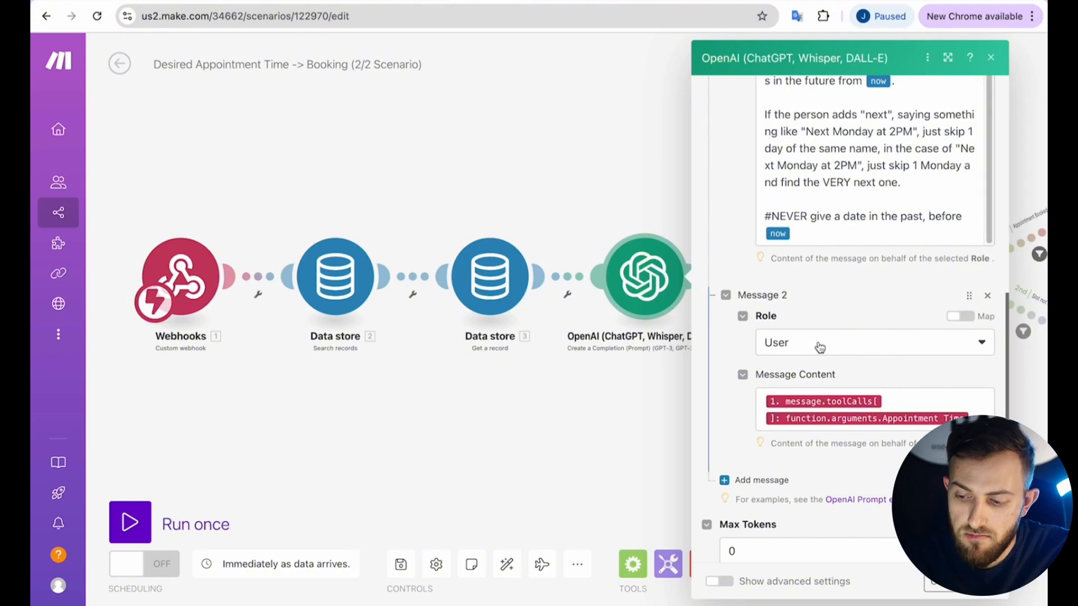
Expand toolCallList[] > function > arguments for the user message to show Appointment Time.
click(894, 404)
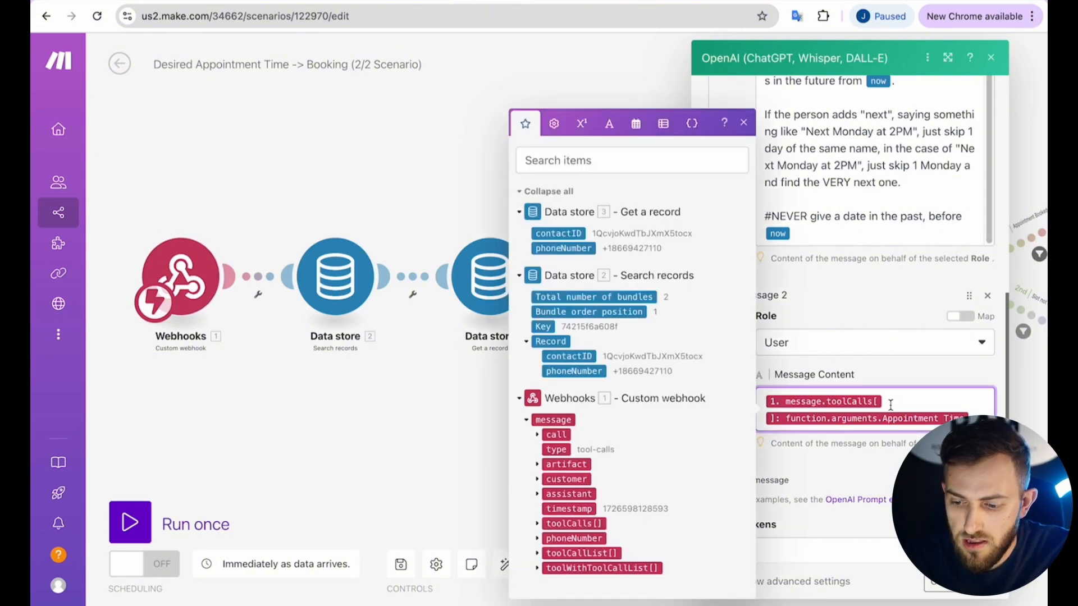
click(536, 553)
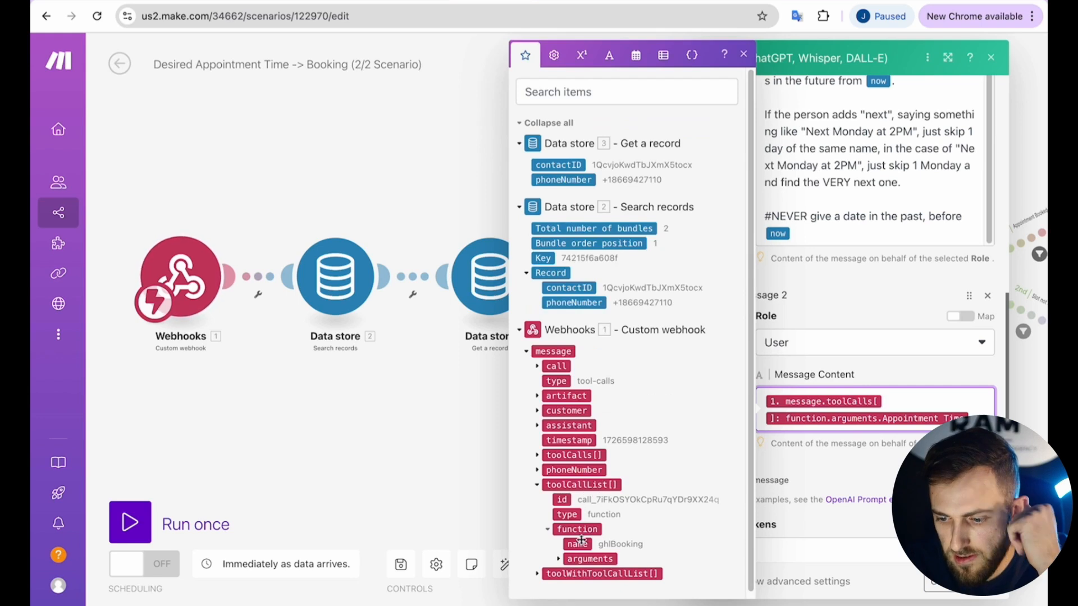
click(559, 559)
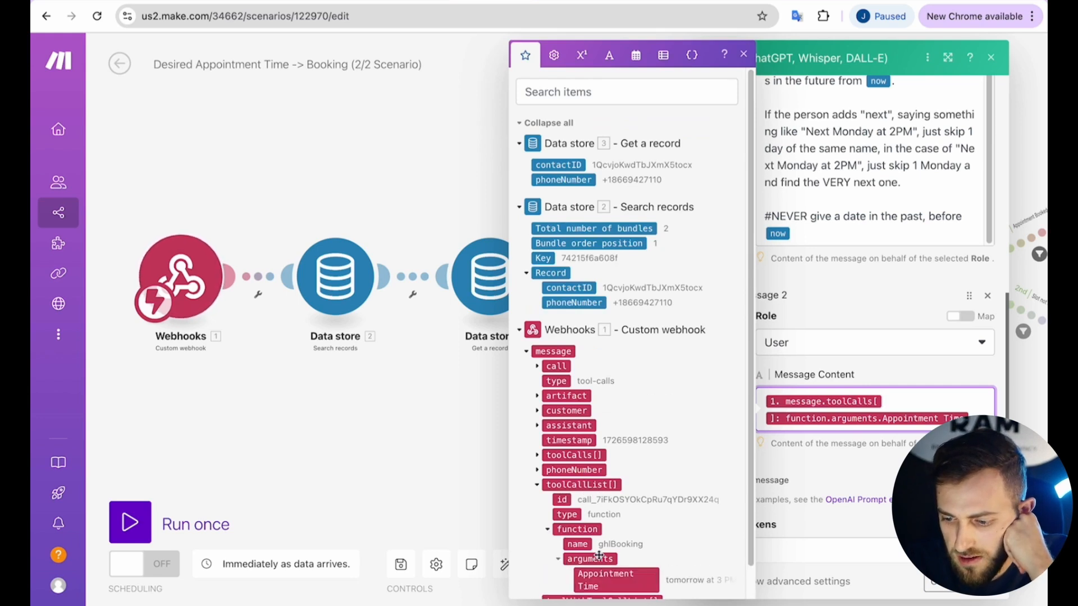
scroll(599, 555, down, 1)
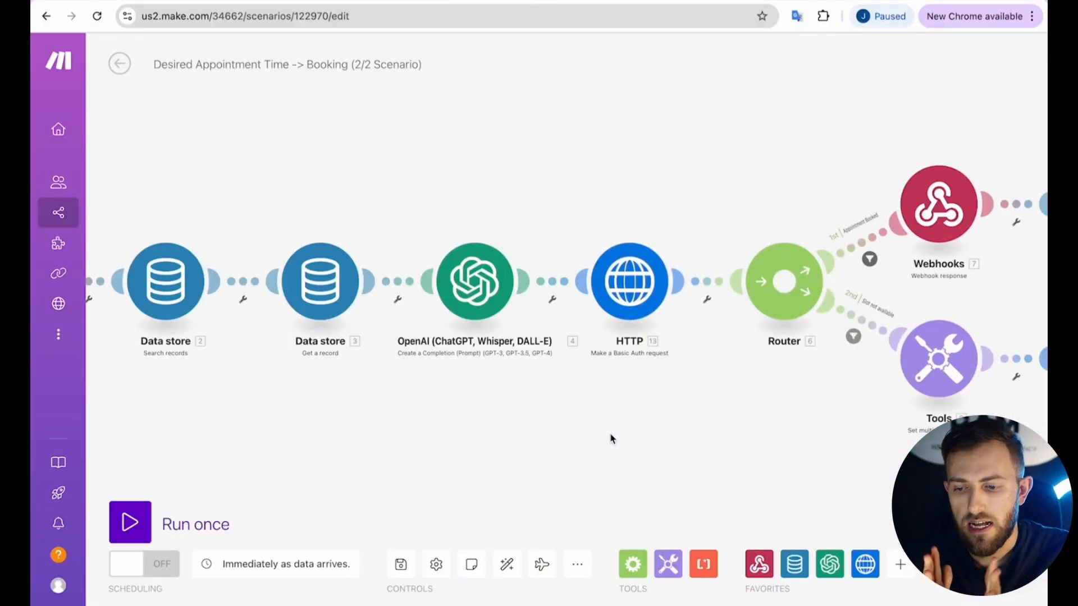
right_click(706, 282)
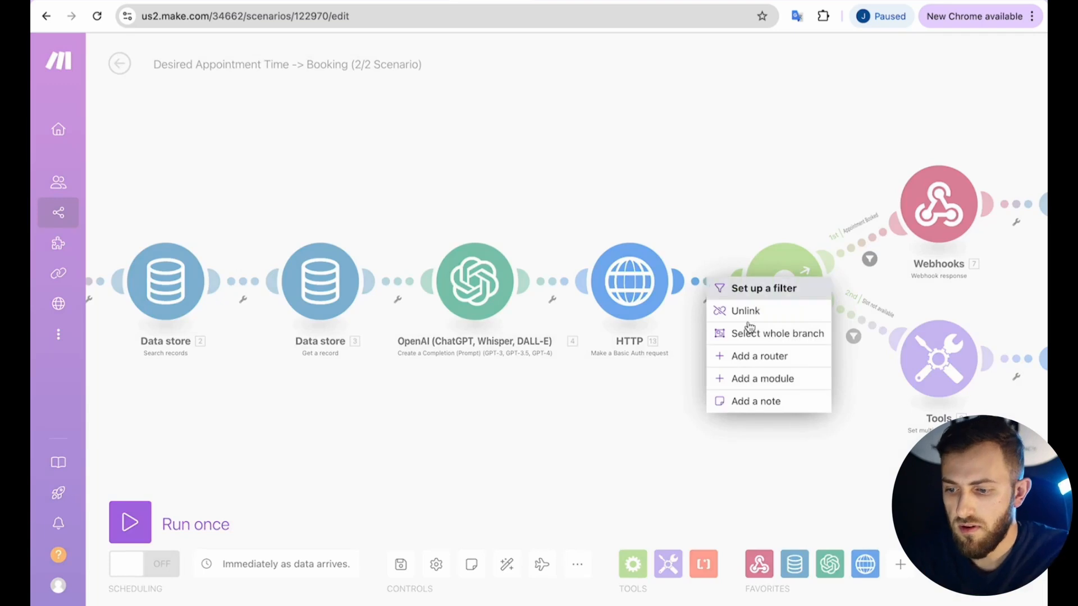
click(783, 379)
text(htt)
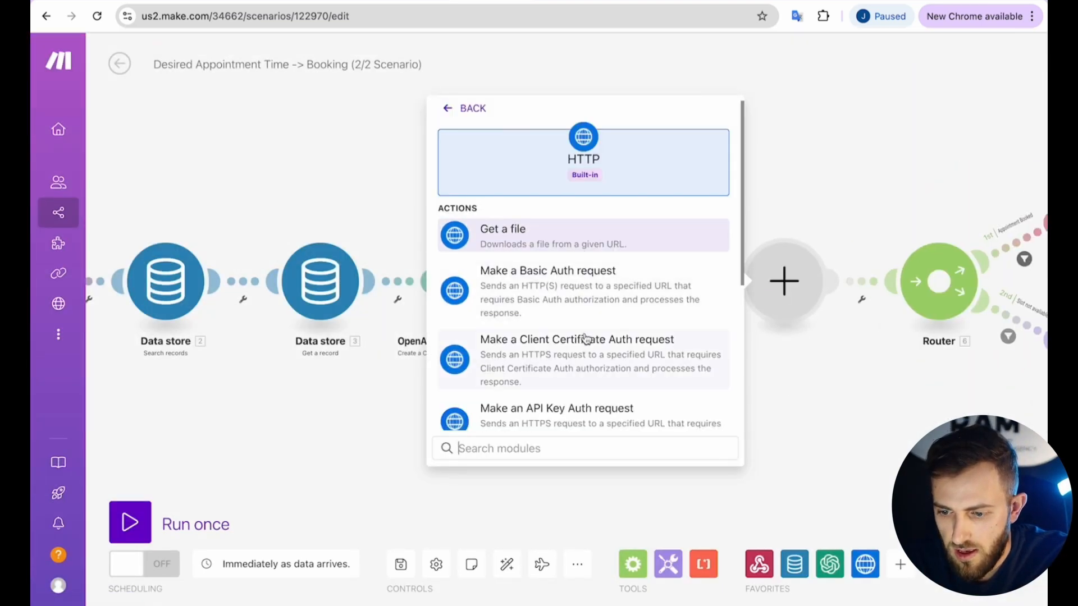
scroll(578, 253, down, 5)
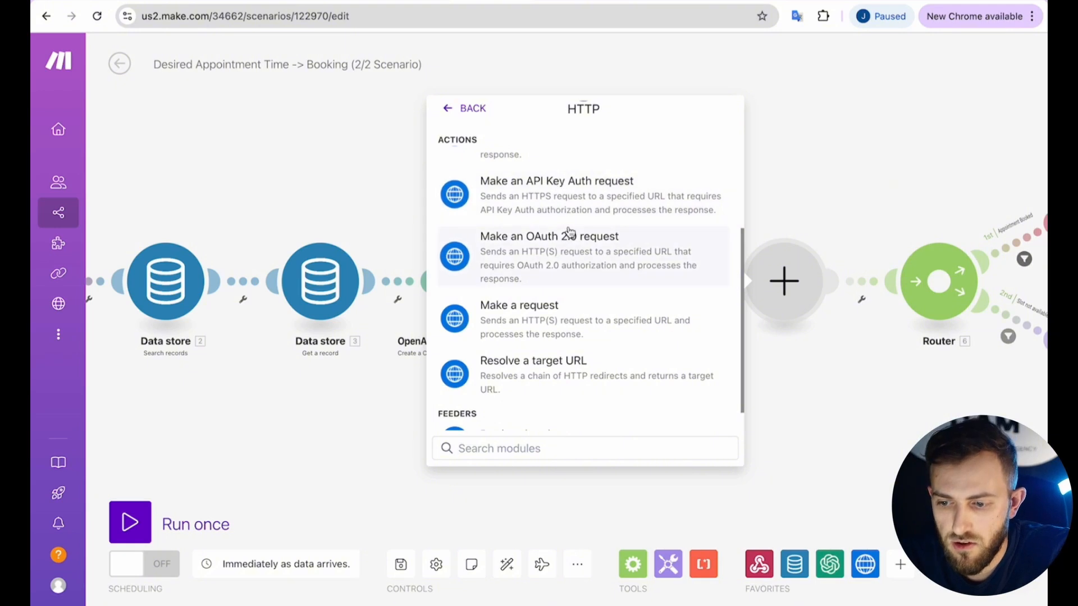
click(558, 237)
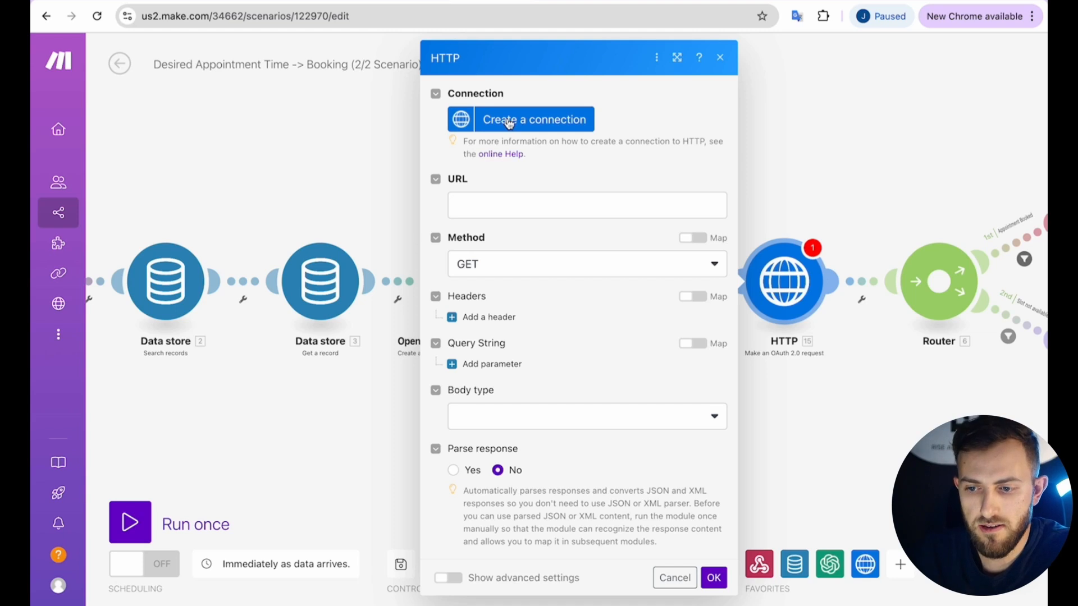
click(720, 57)
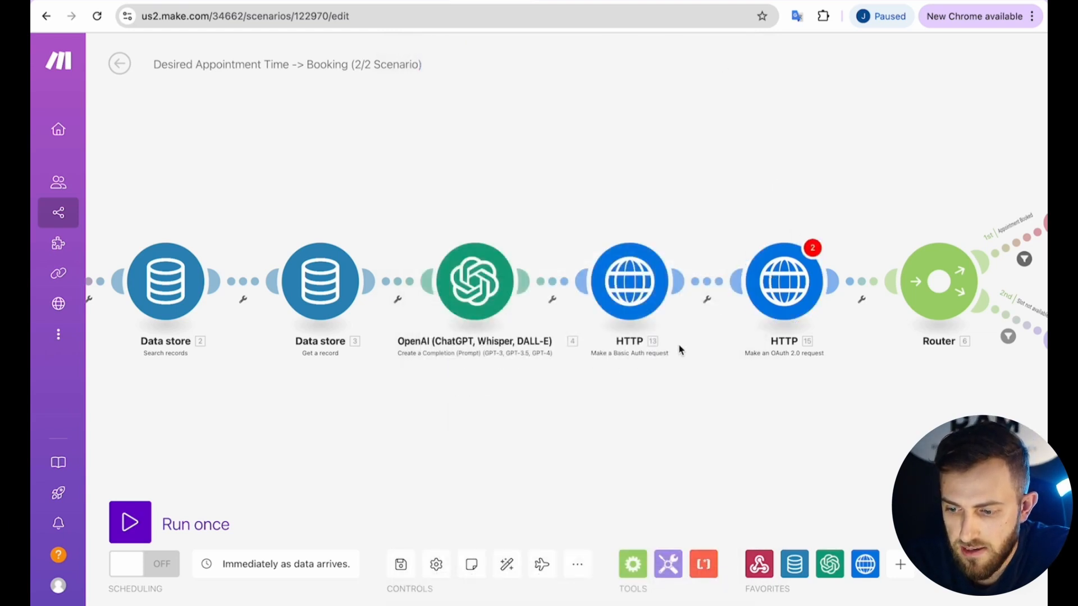
right_click(763, 288)
click(754, 245)
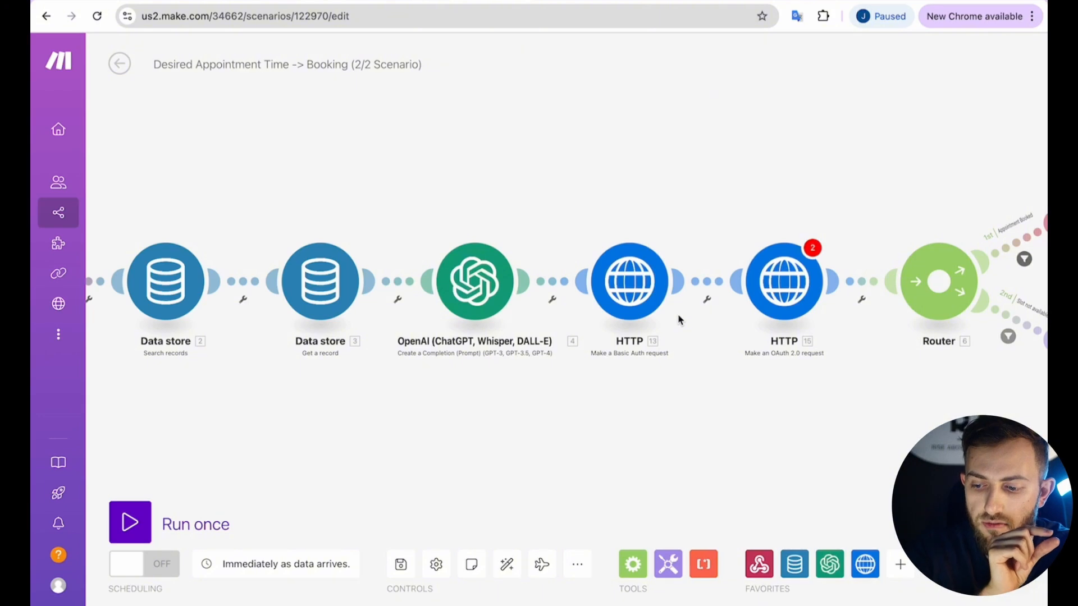
right_click(771, 303)
click(813, 464)
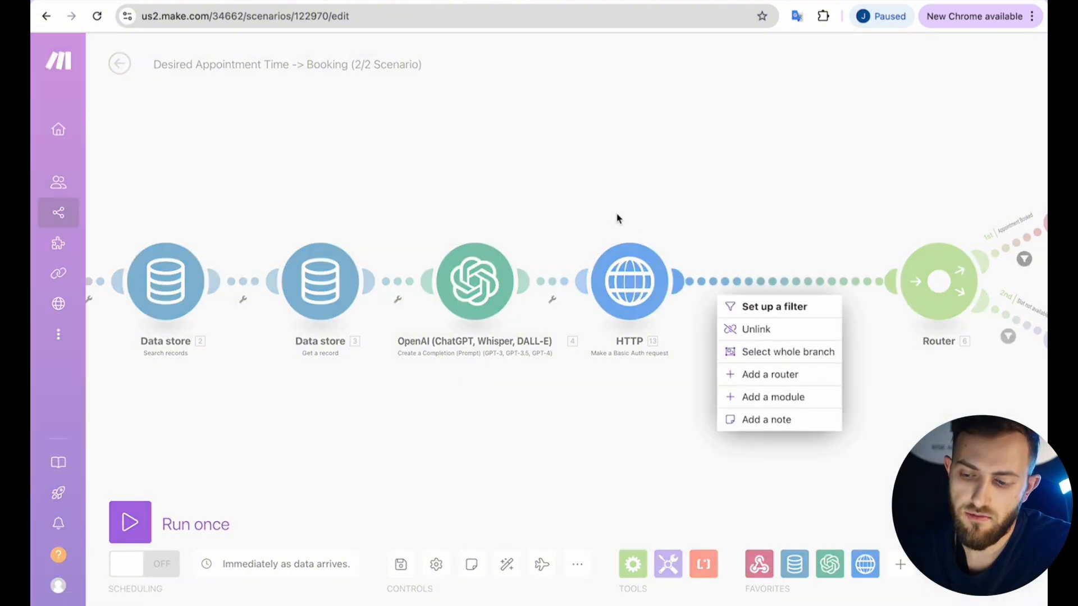
click(752, 381)
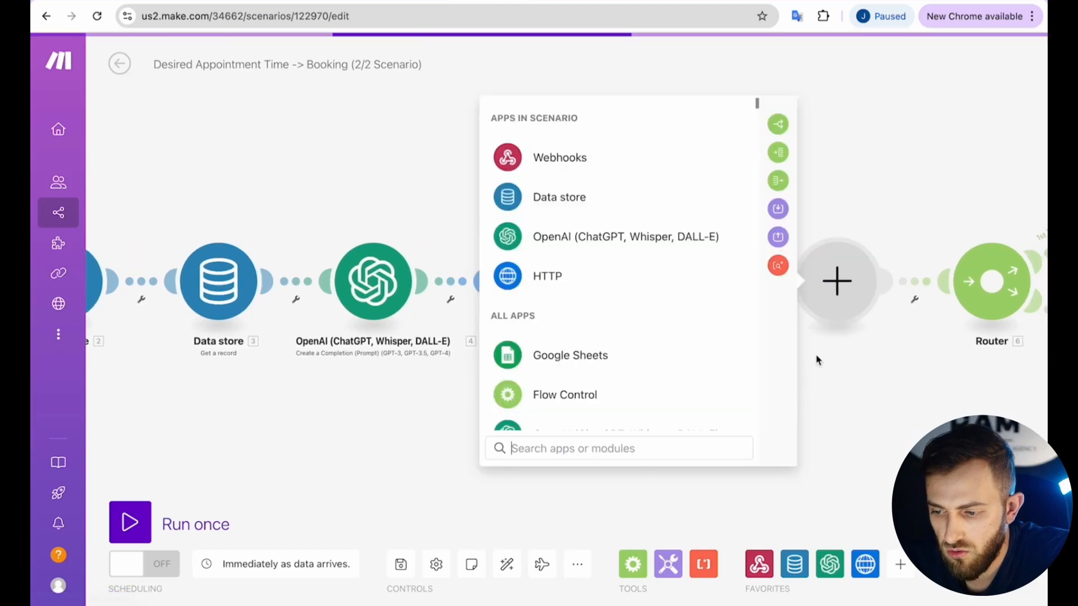
text(http)
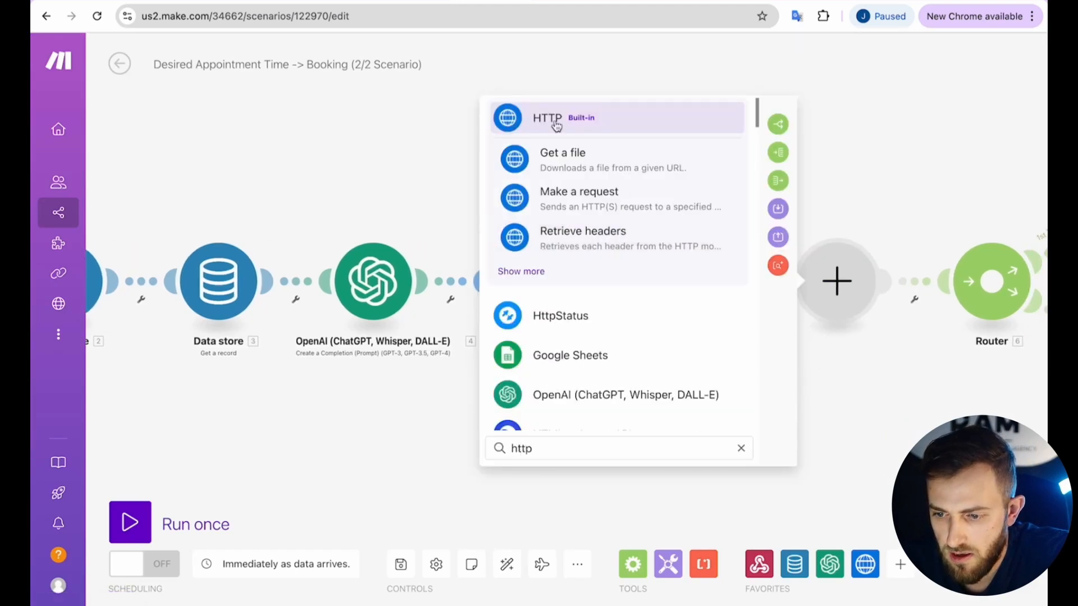
click(556, 124)
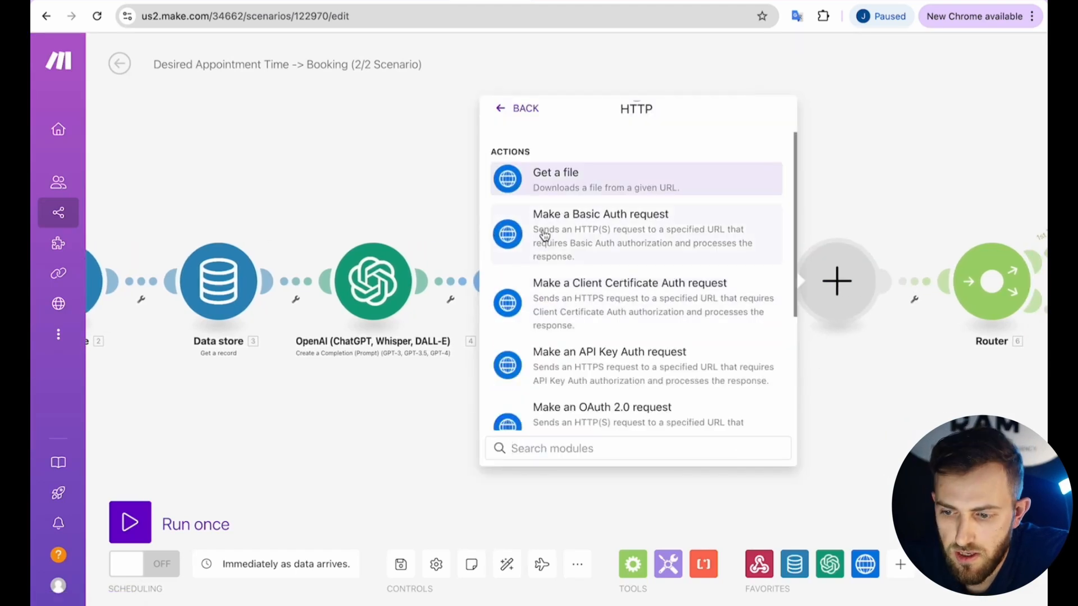
click(626, 225)
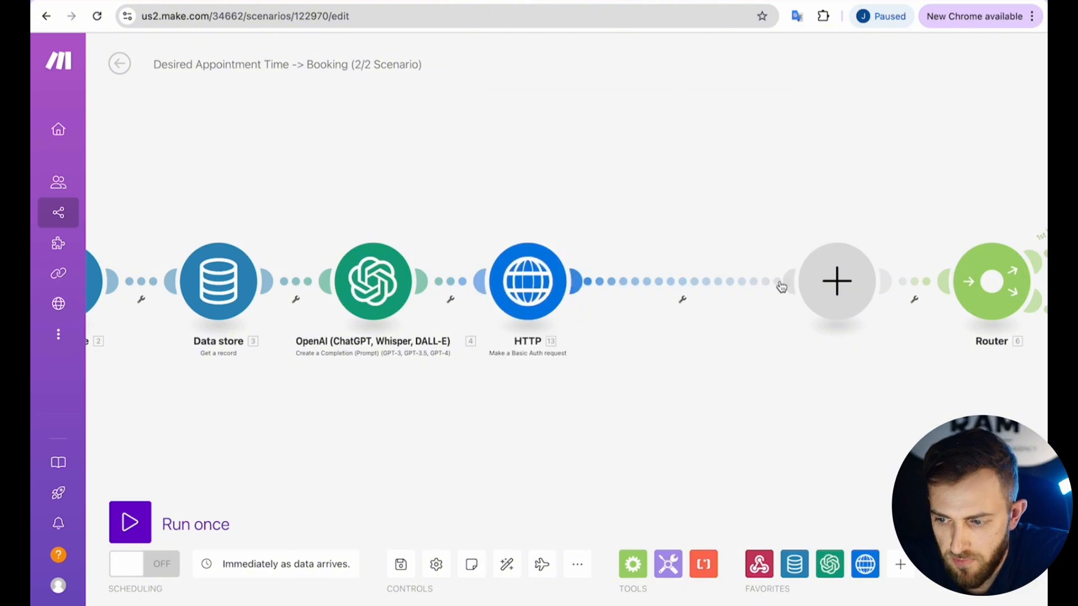
right_click(845, 274)
click(867, 308)
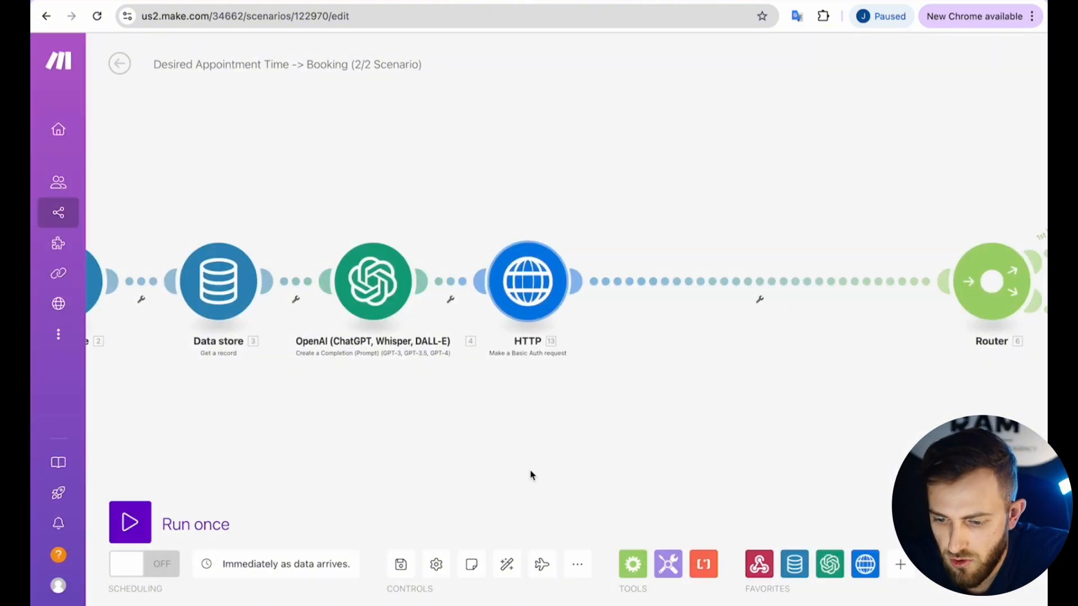
click(506, 561)
click(520, 303)
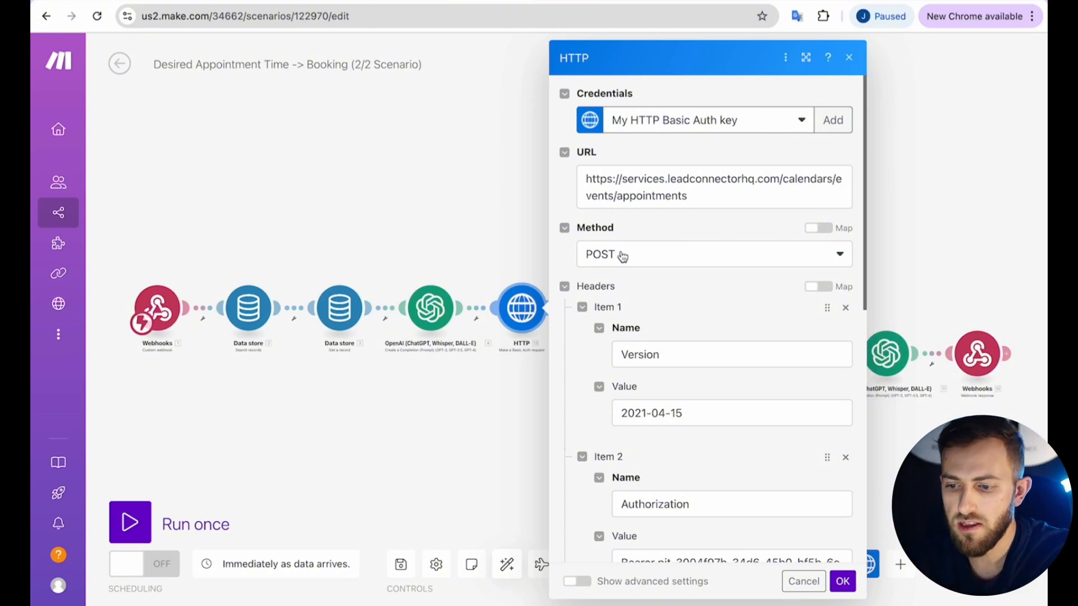
Select the HTTP Version header value 2021-04-15 and view the Create Appointment API docs.
scroll(654, 320, down, 2)
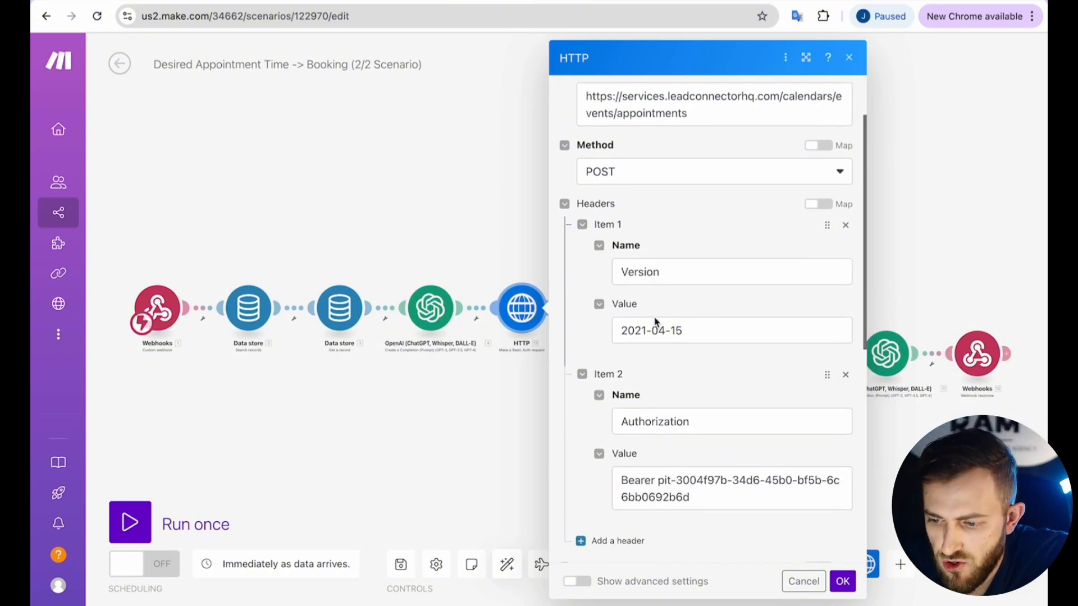
drag(620, 321, 701, 321)
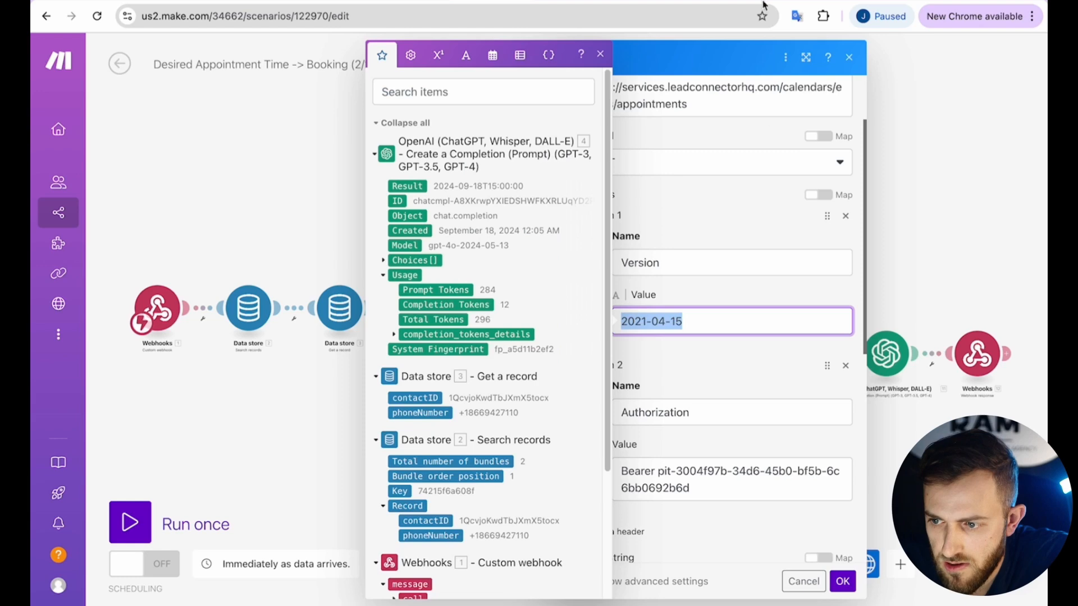
click(762, 1)
scroll(387, 348, down, 6)
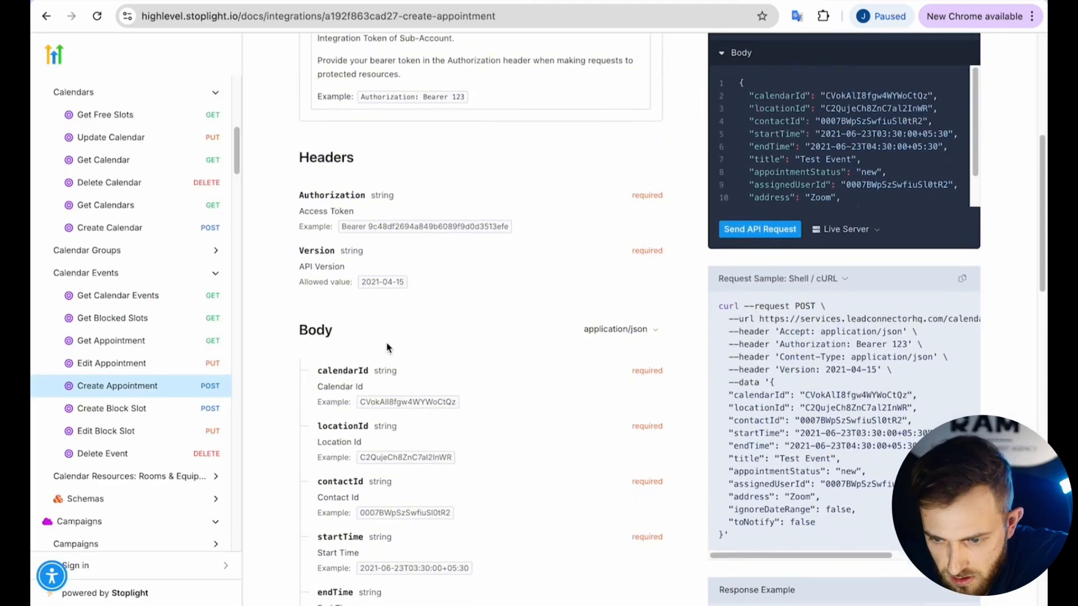
Compare the docs' Version and Authorization headers, then copy the token from the GHL API TOKEN doc.
drag(362, 281, 416, 284)
click(382, 281)
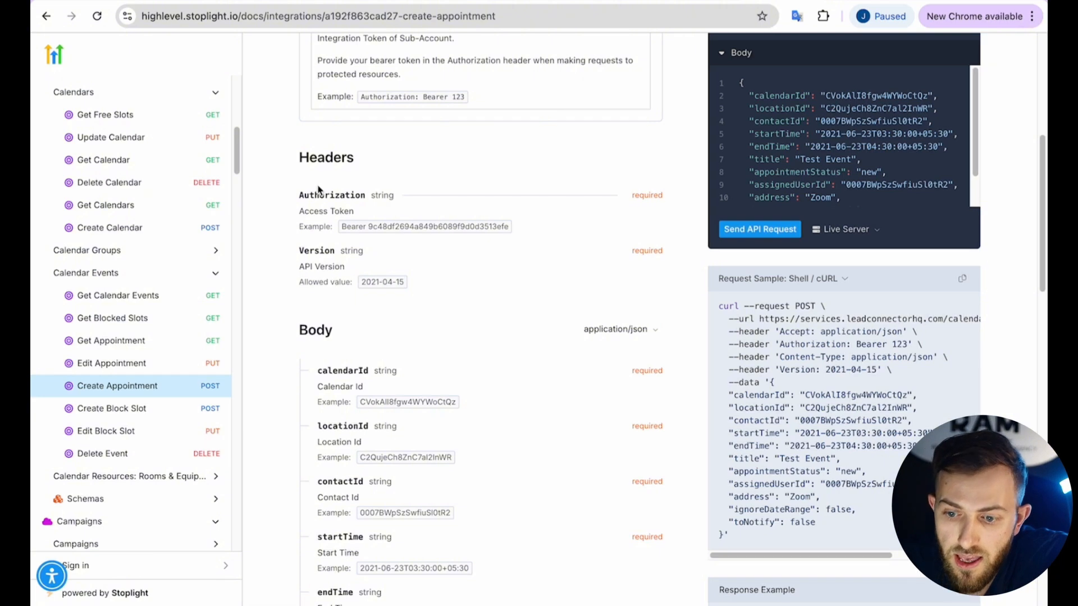
drag(341, 227, 516, 231)
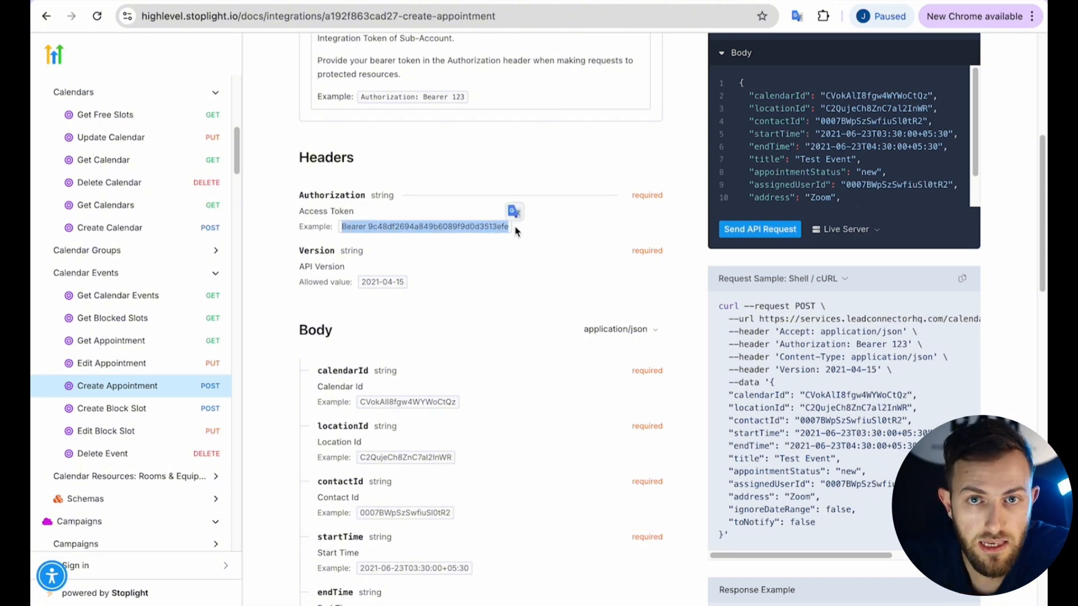
click(562, 2)
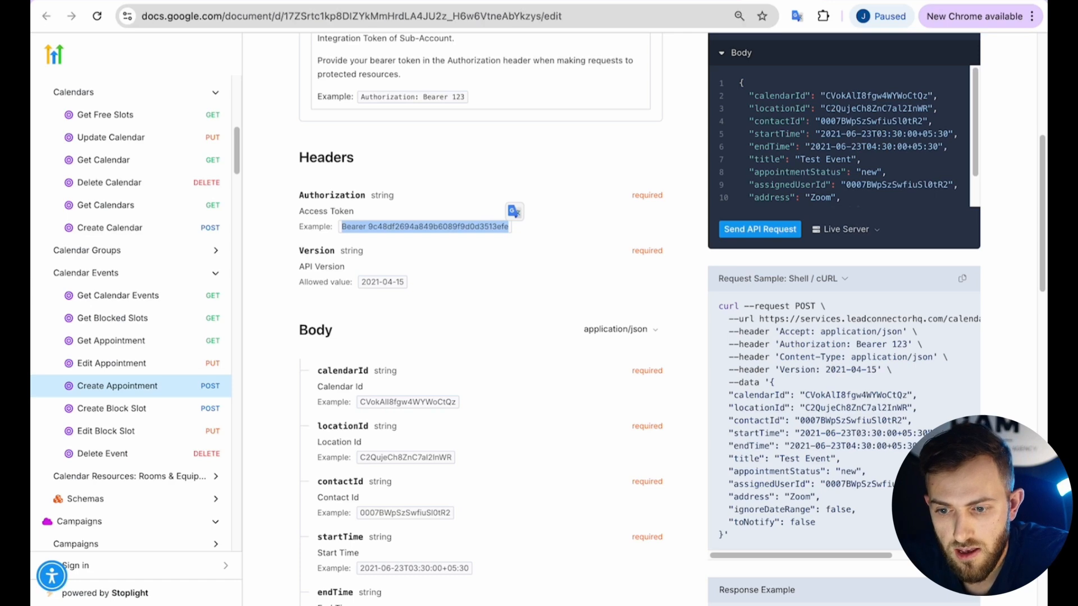
drag(364, 165, 538, 161)
key(super+c)
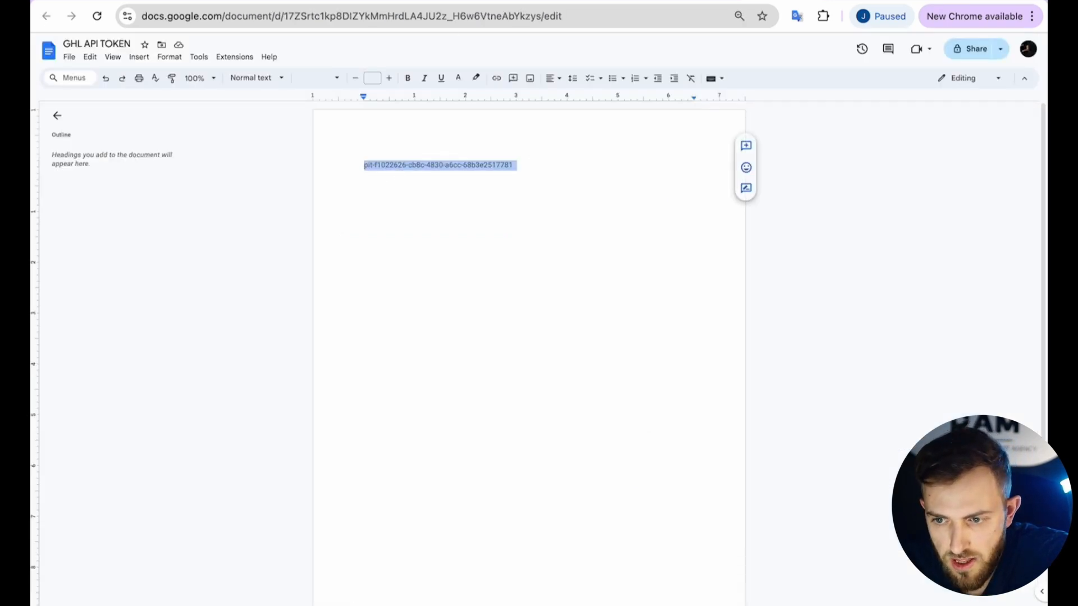
click(484, 1)
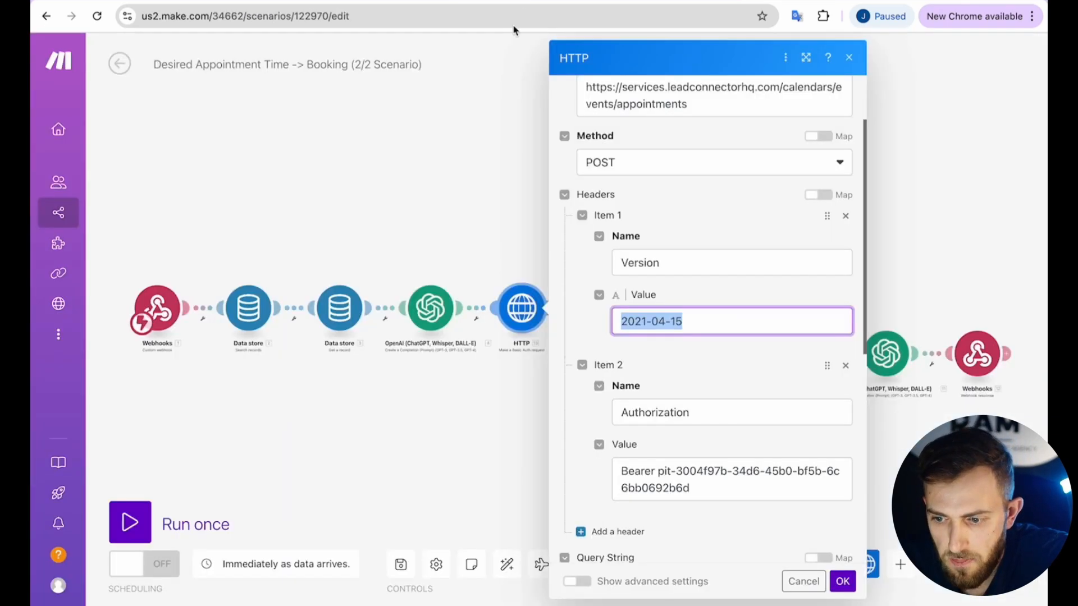
Paste the new token after 'Bearer ' in the Authorization header, then review the calendarId and locationId fields.
double_click(618, 412)
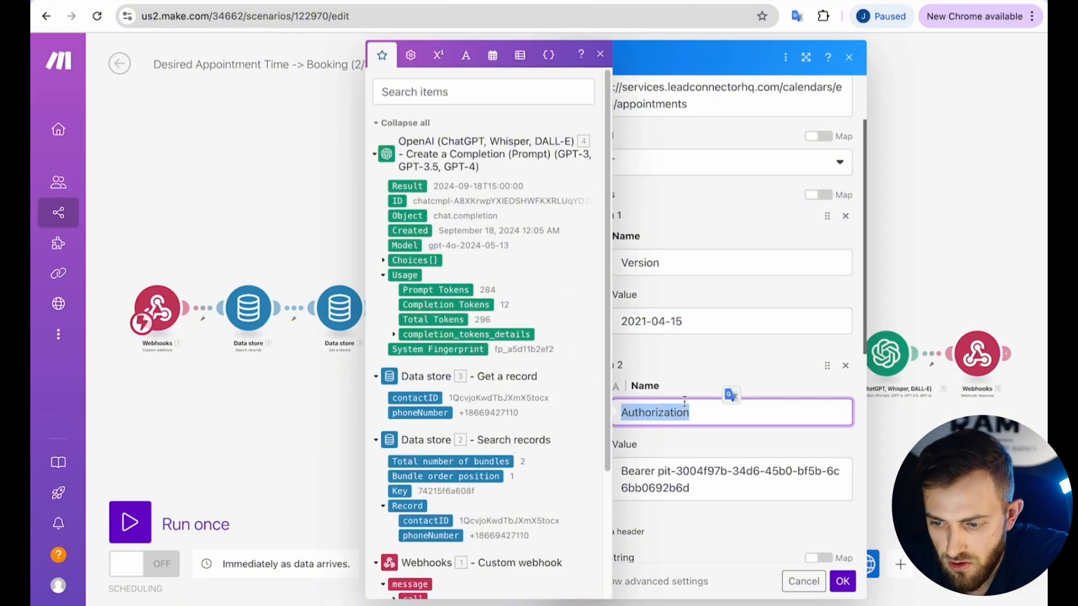
click(689, 393)
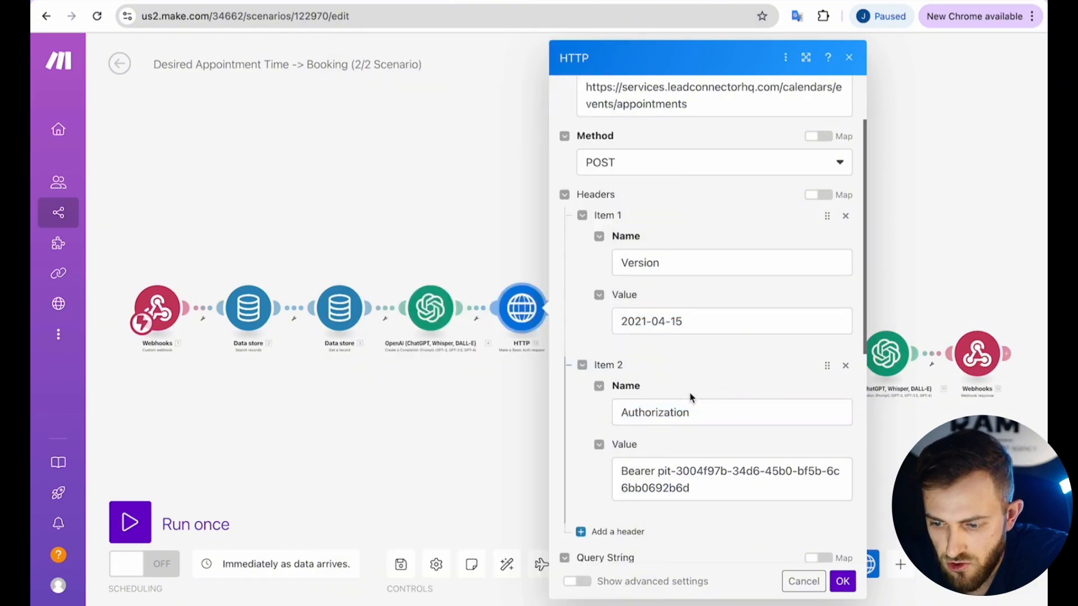
click(660, 474)
drag(660, 474, 702, 505)
key(super+v)
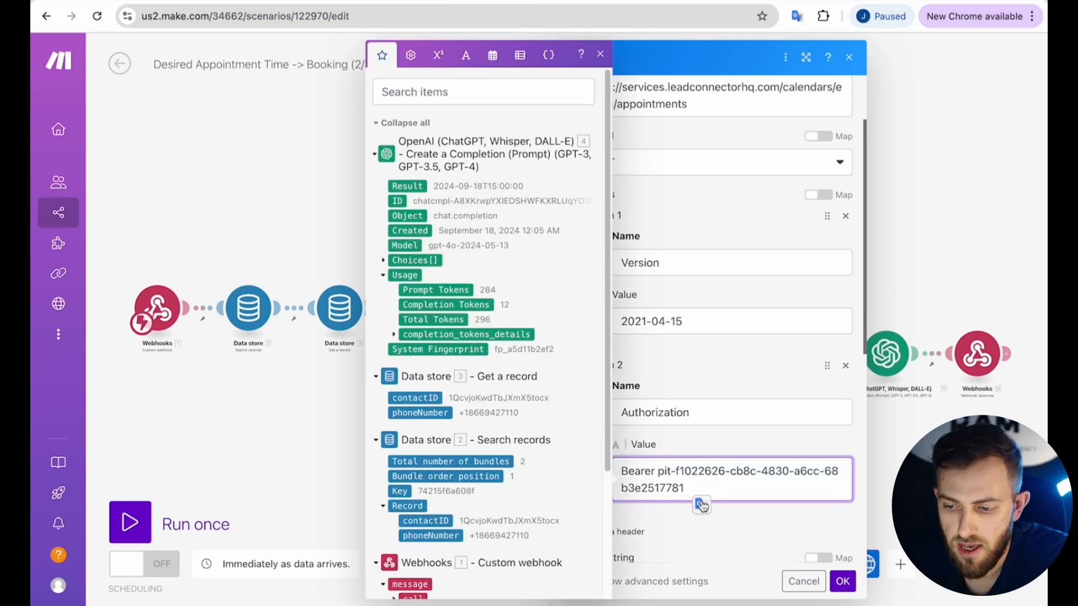
key(super+z)
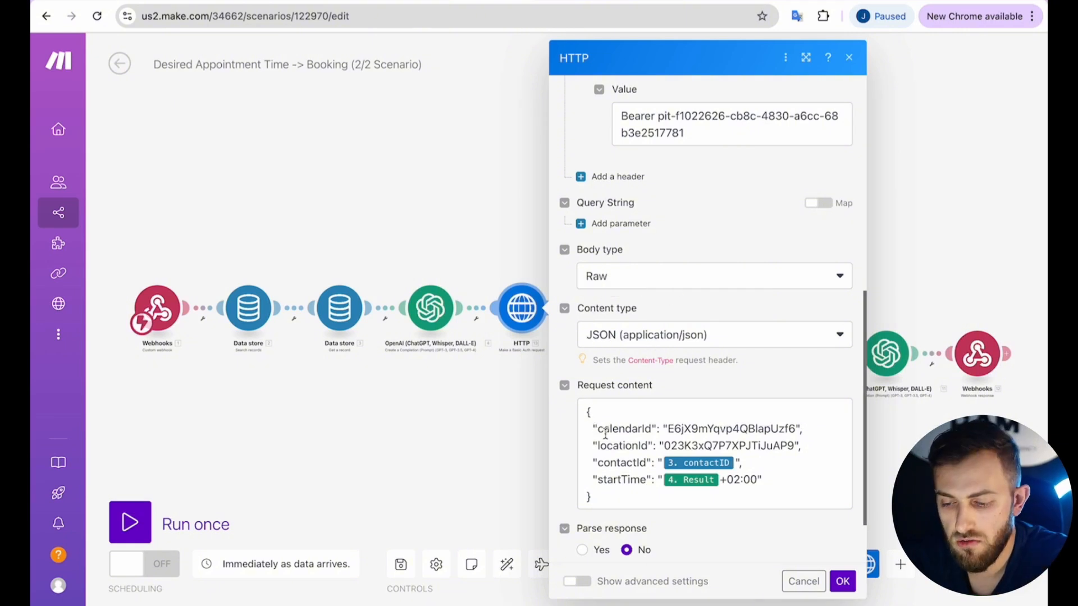
drag(598, 429, 652, 429)
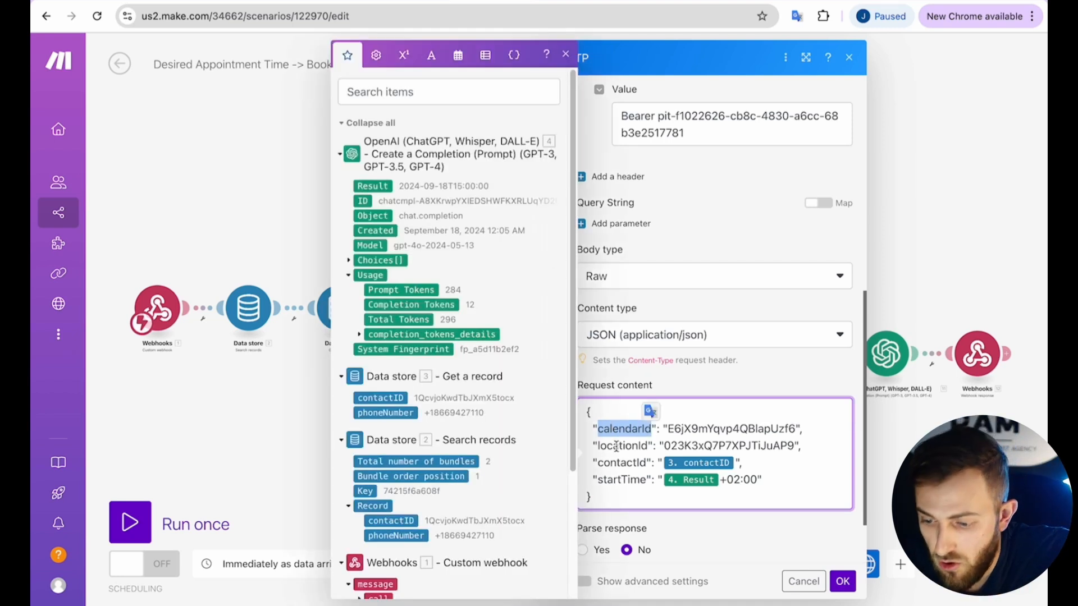
drag(597, 446, 646, 442)
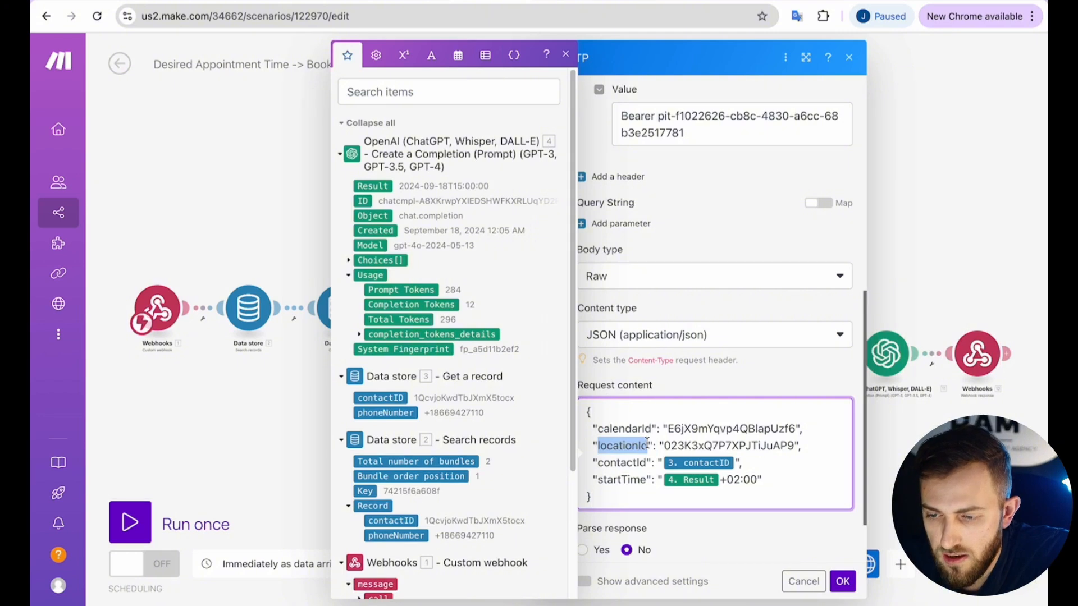
Copy the Test calendar's ID from GoHighLevel's Calendar Settings.
click(334, 1)
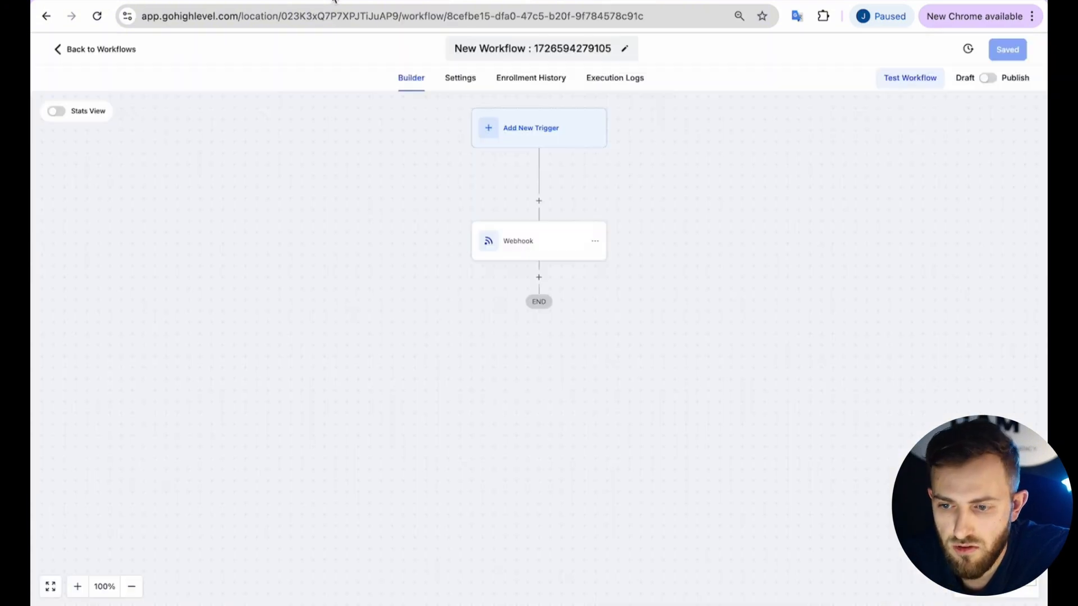
click(281, 4)
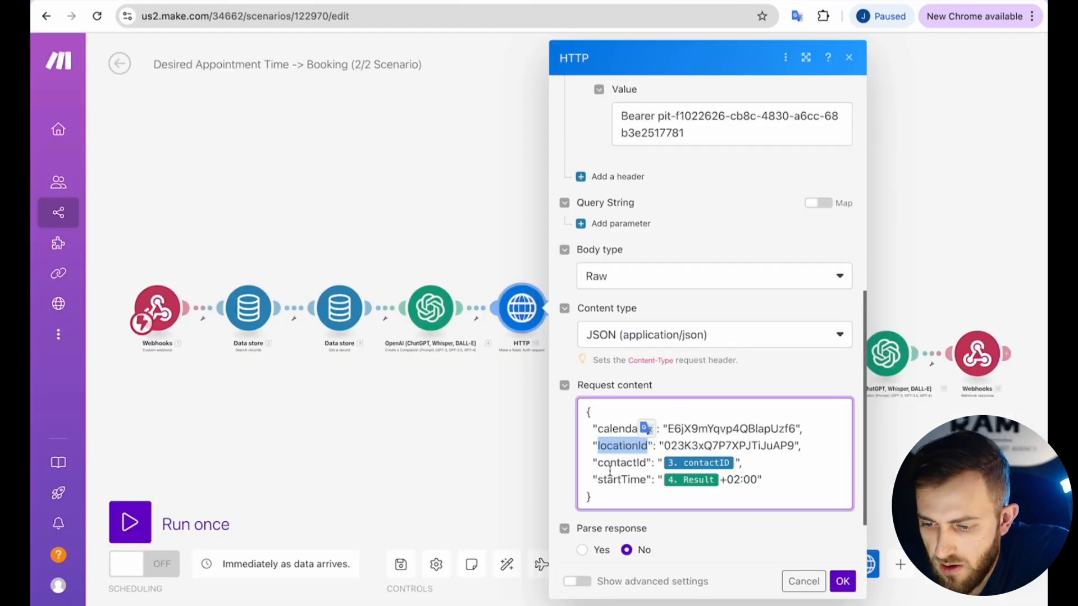
drag(601, 466, 639, 464)
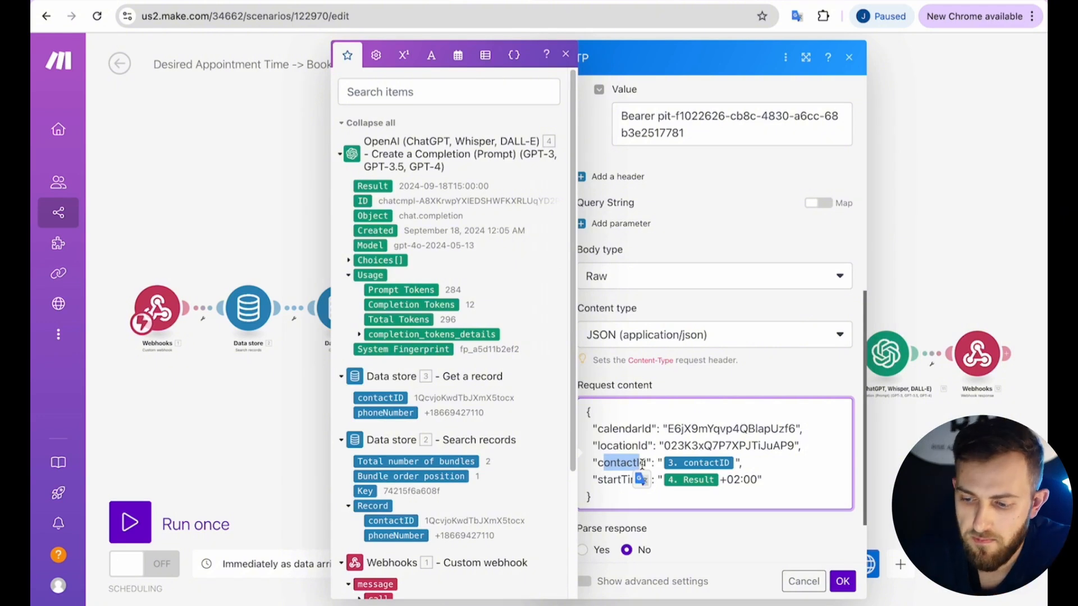
click(642, 463)
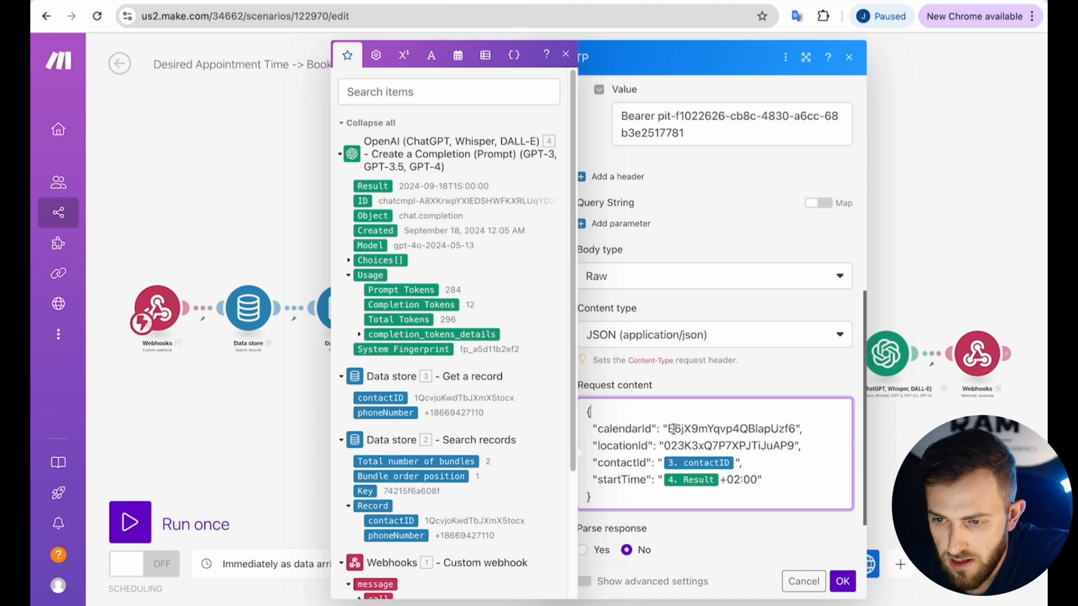
click(325, 1)
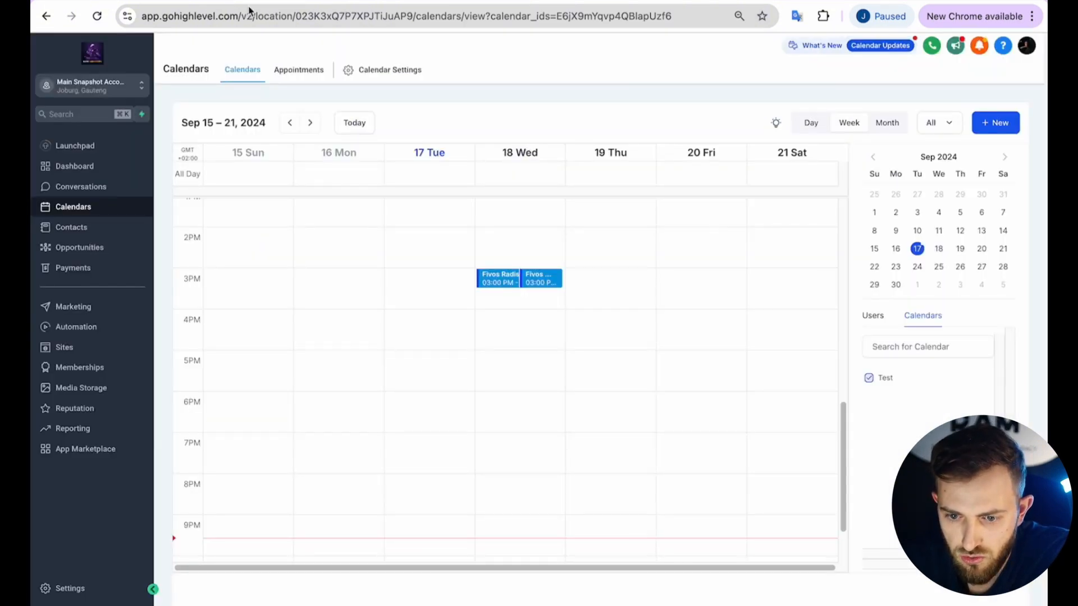
click(389, 71)
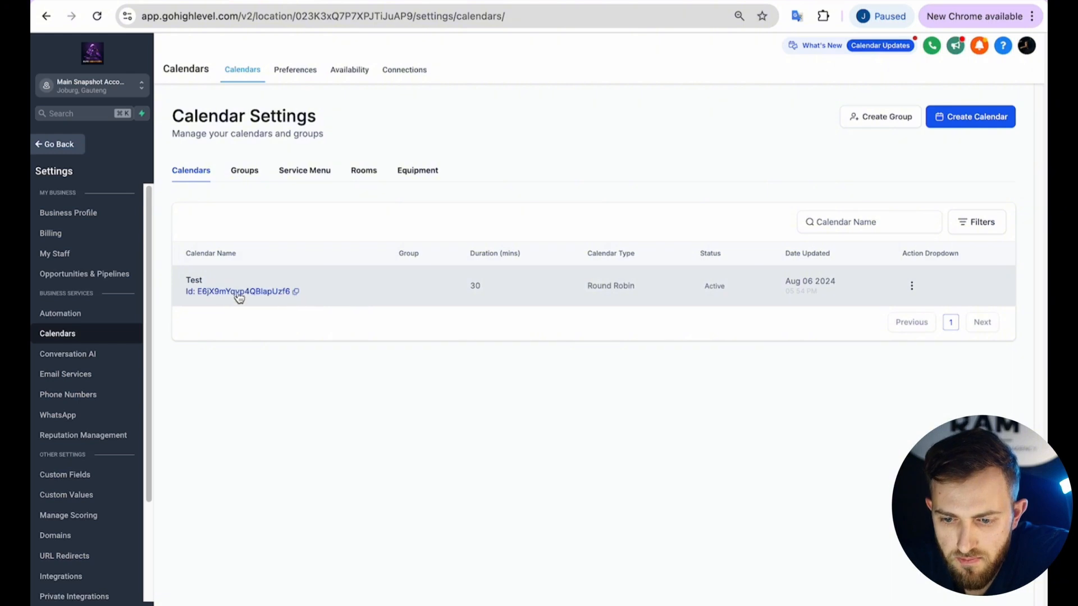
click(296, 293)
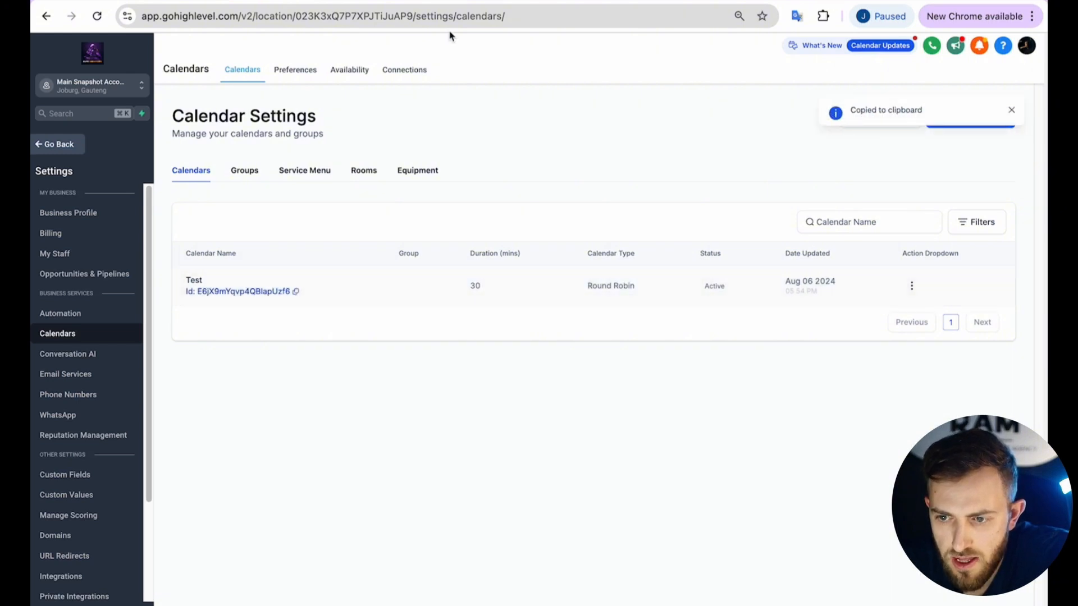
Compare the request body's calendarId and check the location ID in the GoHighLevel page address.
click(483, 1)
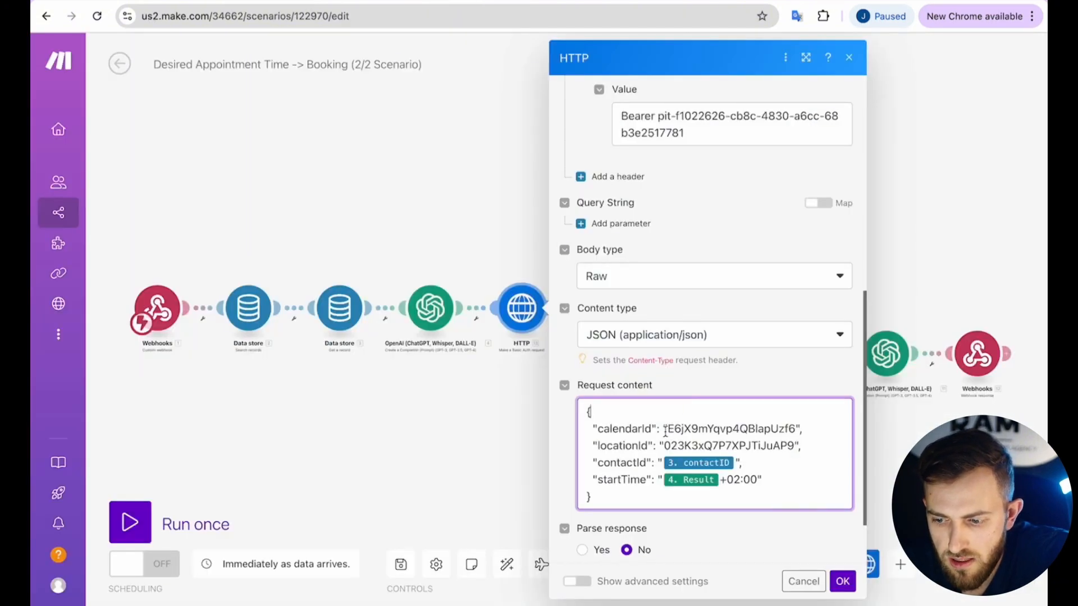
drag(662, 429, 780, 429)
click(713, 430)
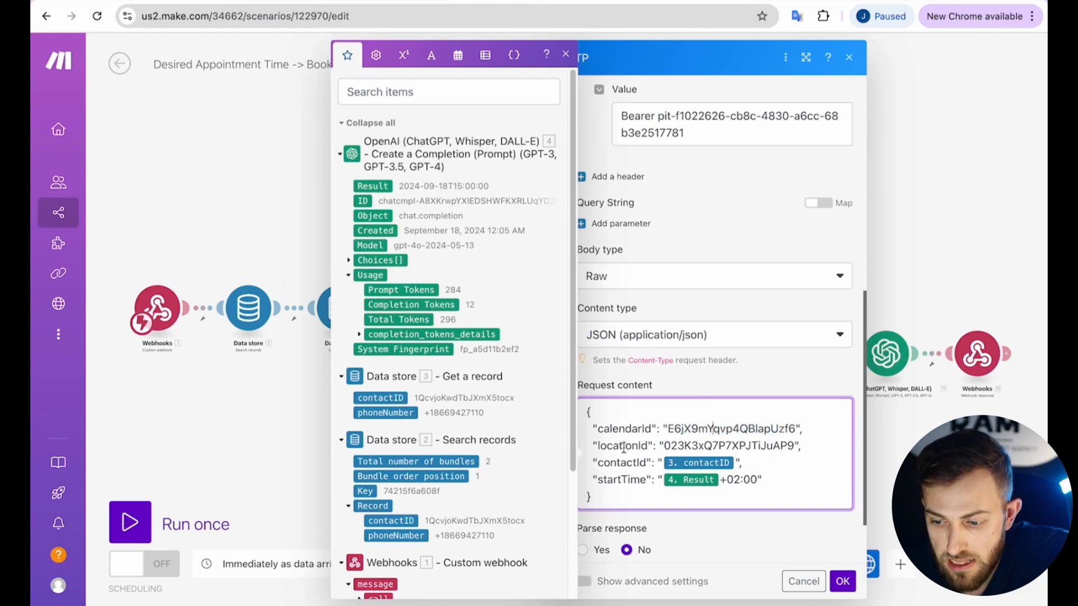
click(273, 2)
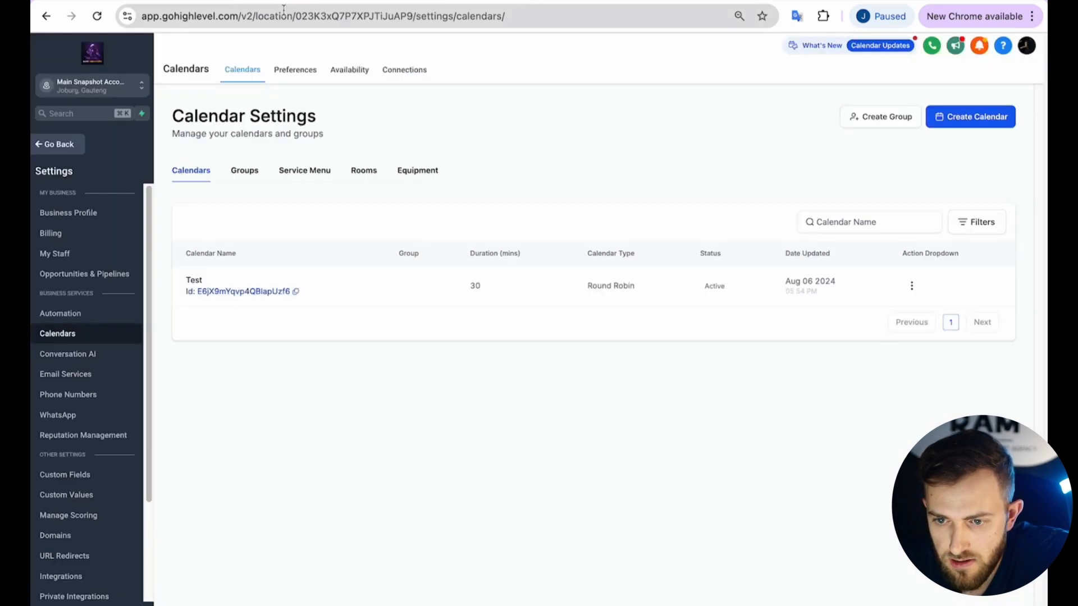
double_click(381, 16)
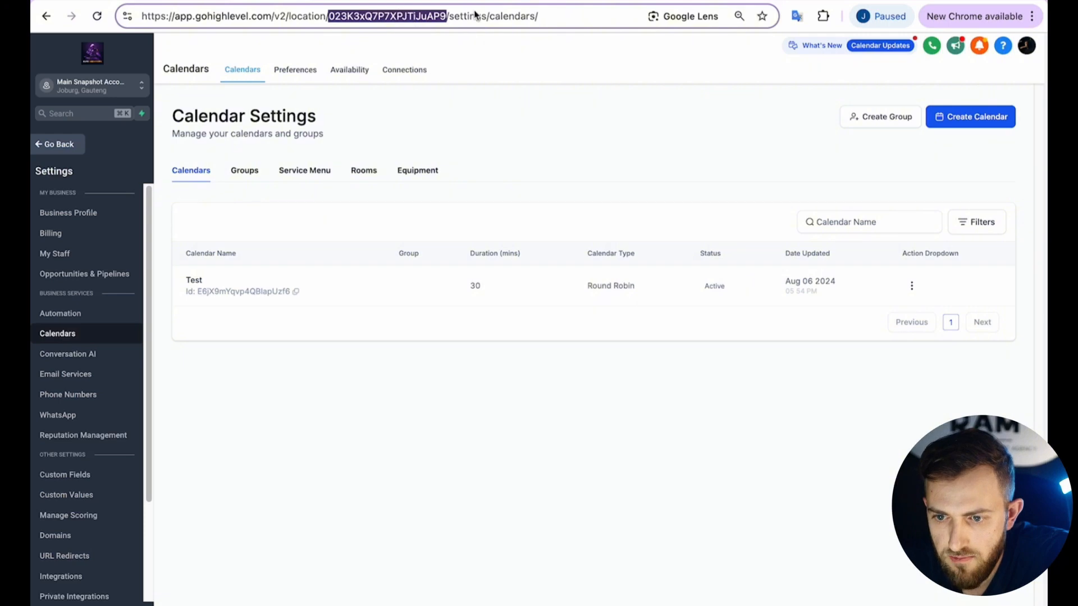
click(393, 2)
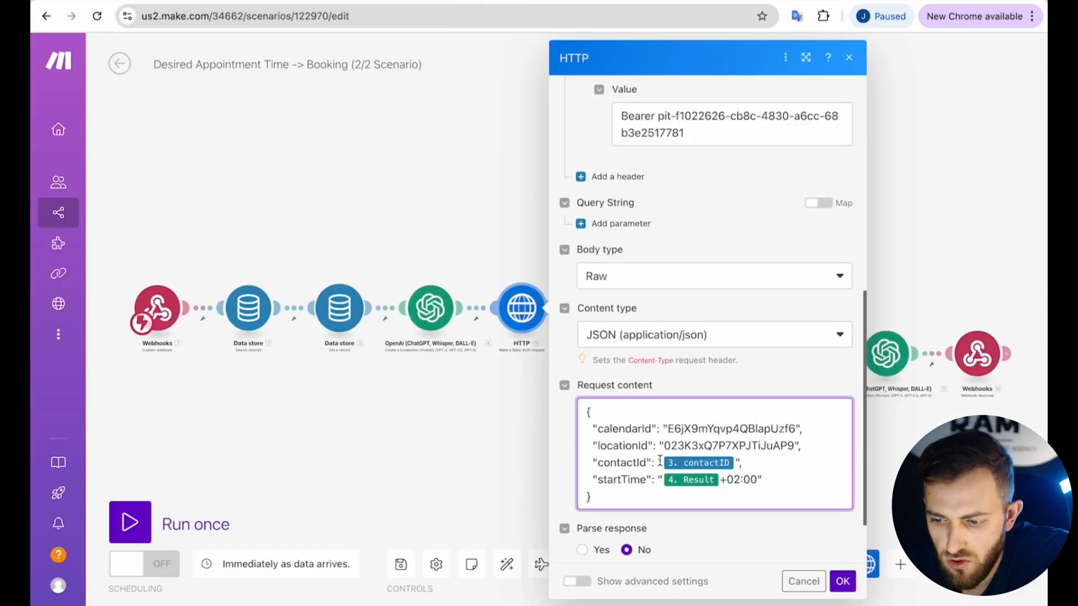
Check the startTime value's +02:00 offset after the Result pill, then confirm the HTTP module with OK.
click(735, 462)
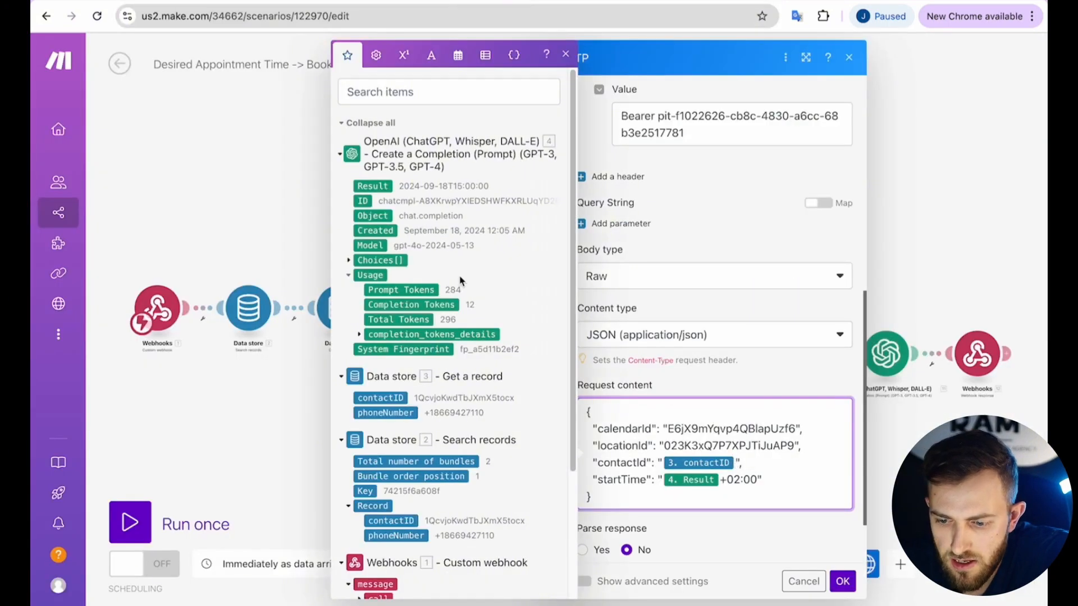
scroll(460, 303, down, 3)
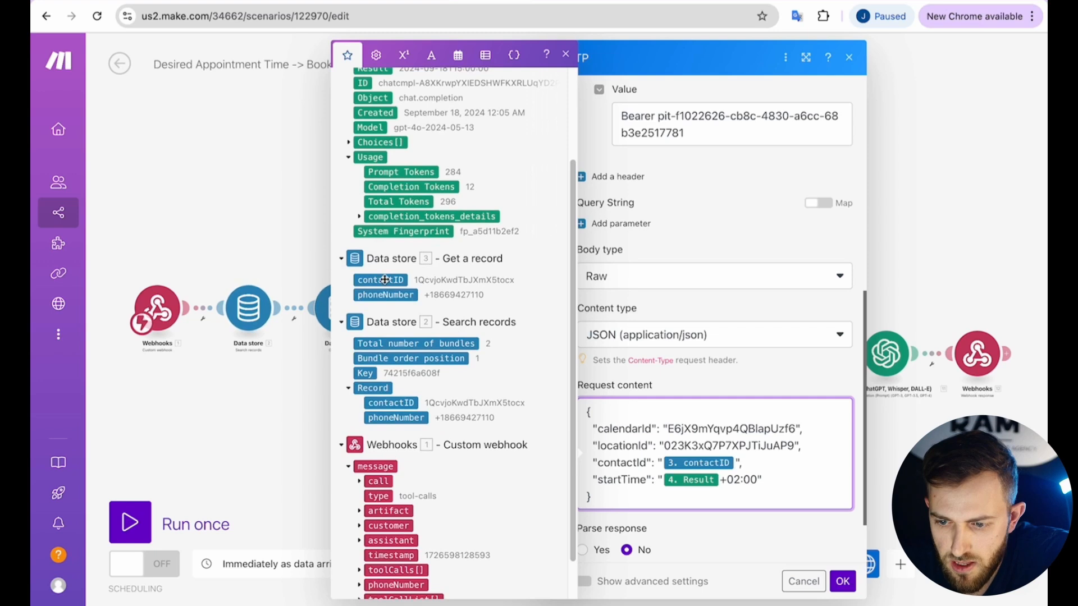
click(751, 391)
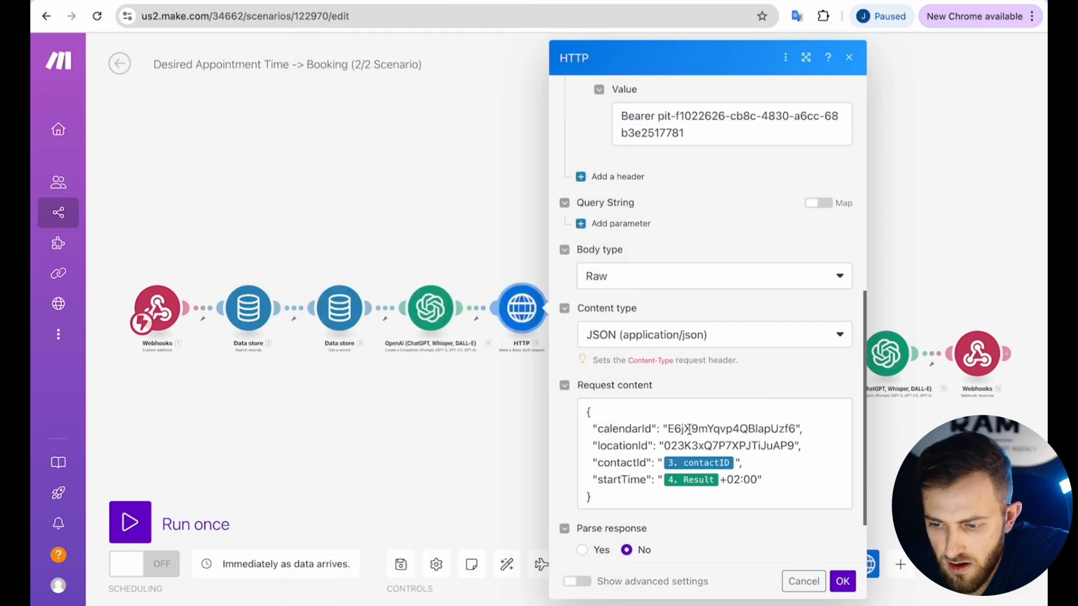
click(722, 481)
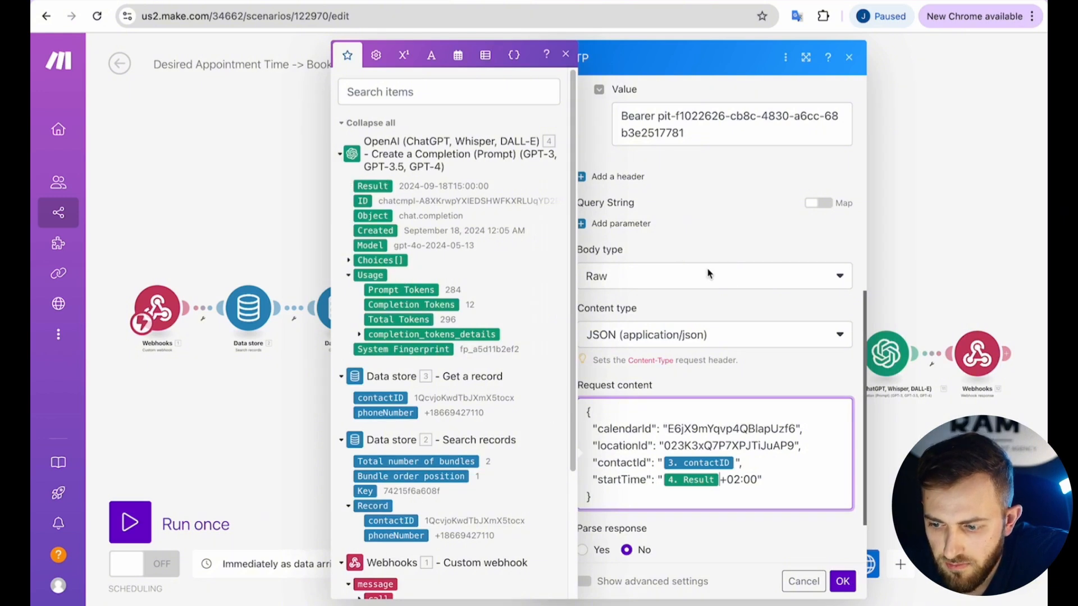
click(730, 256)
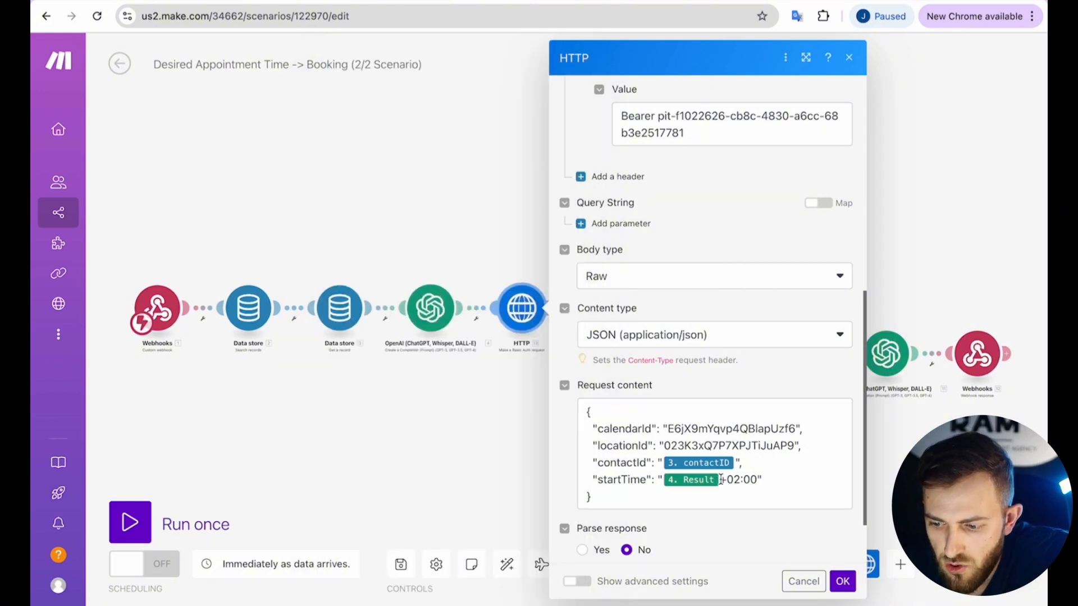
drag(721, 480, 757, 480)
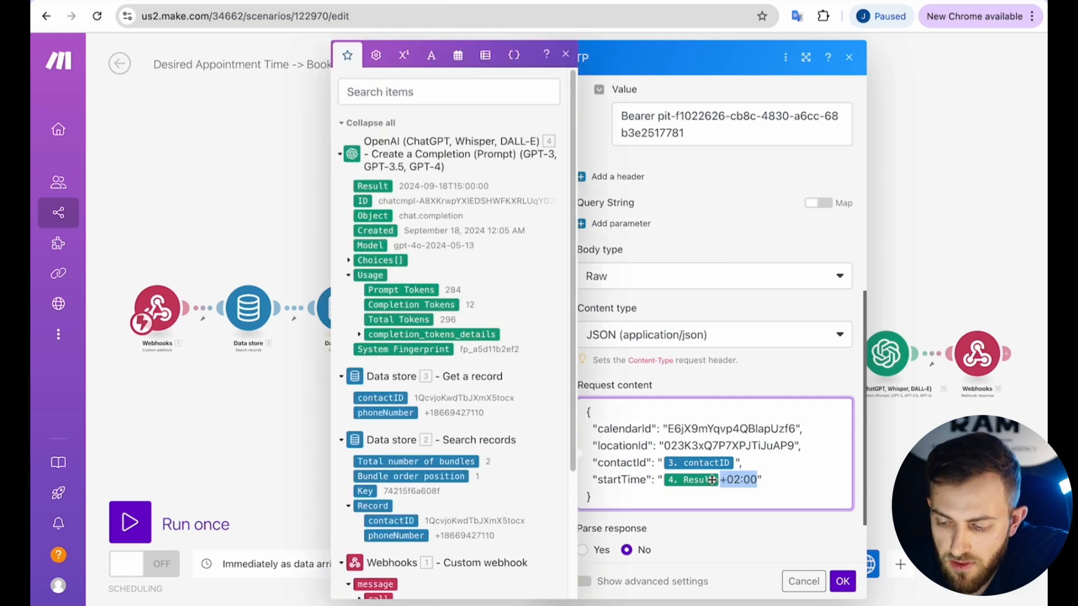
click(725, 482)
drag(723, 482, 756, 482)
click(723, 481)
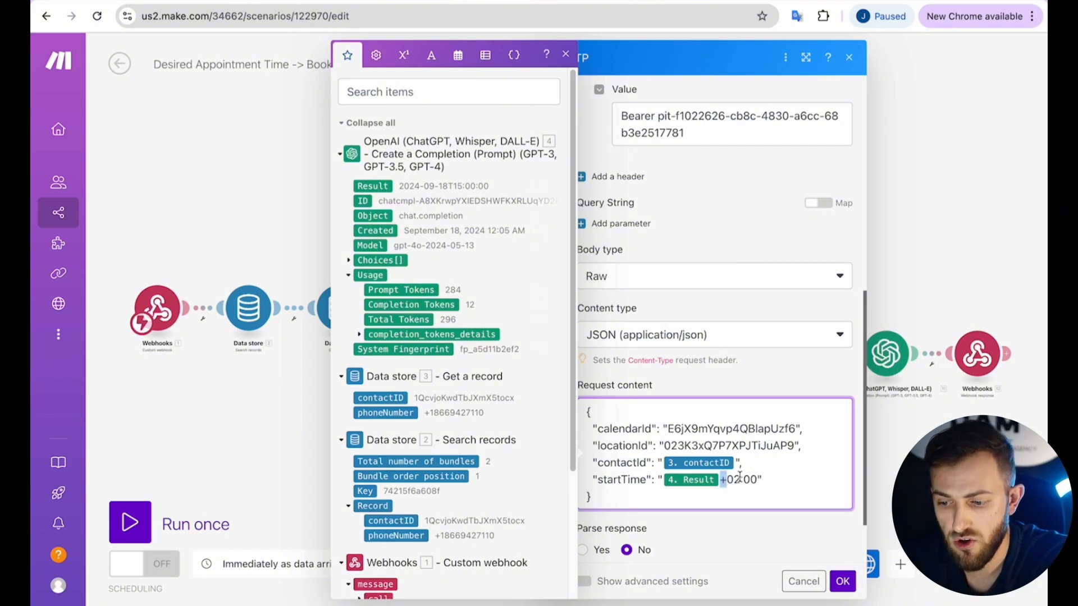
scroll(739, 477, down, 1)
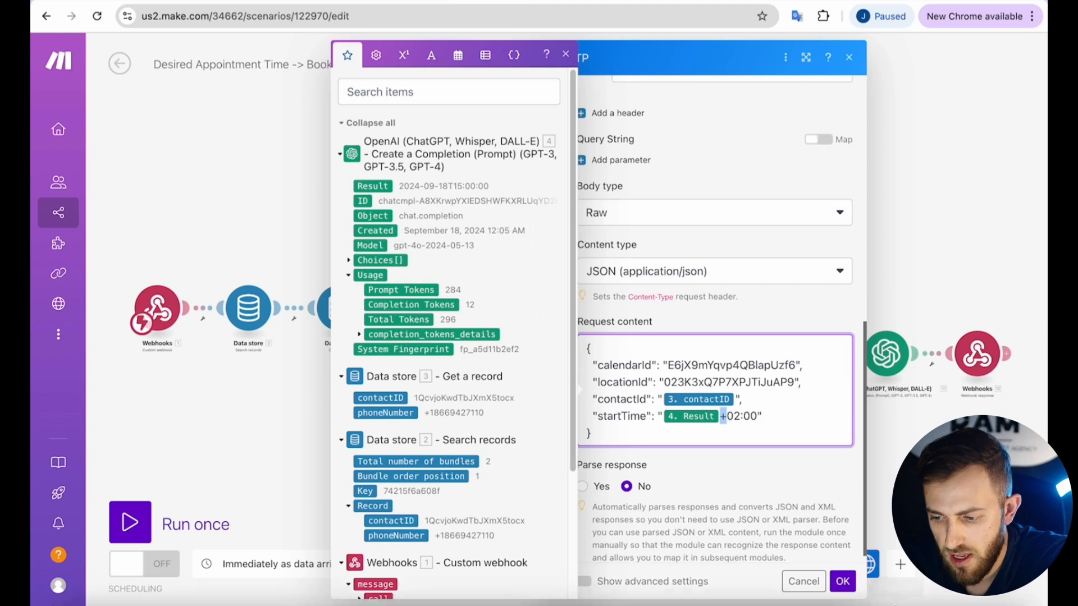
click(842, 581)
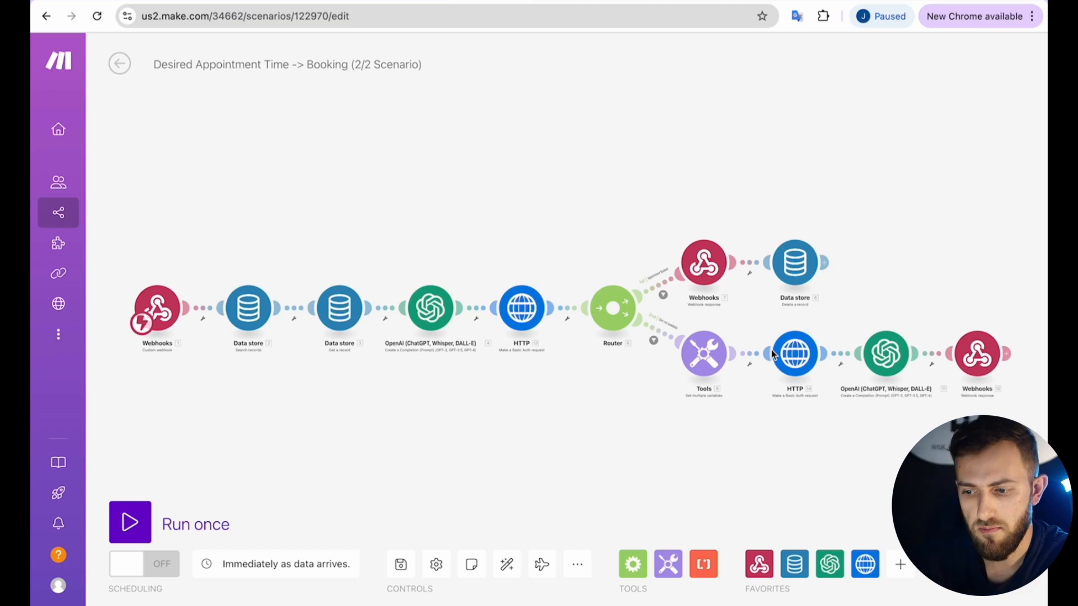
click(652, 289)
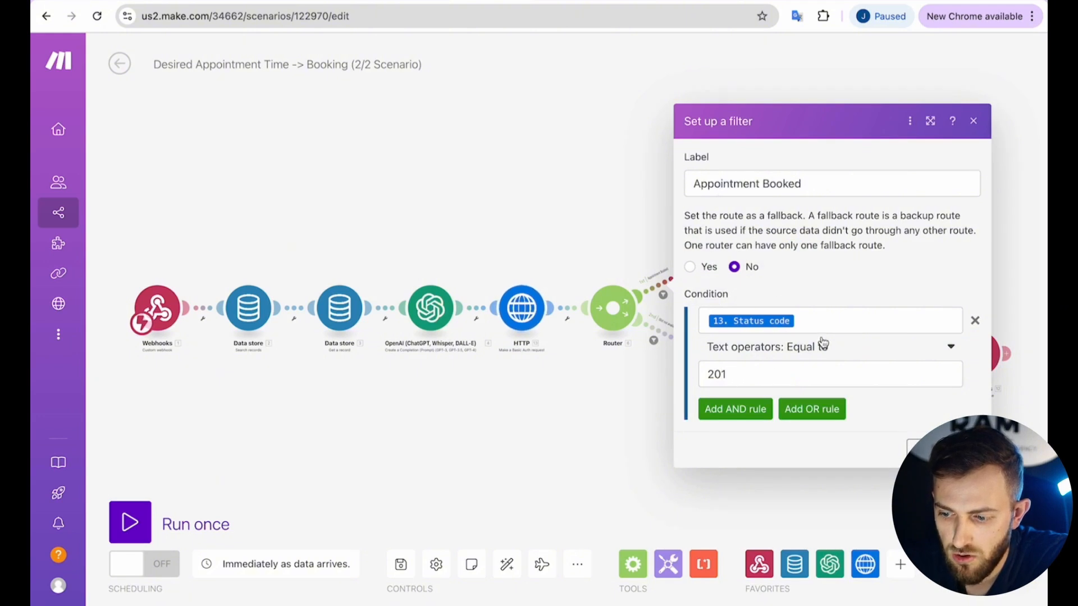
click(563, 256)
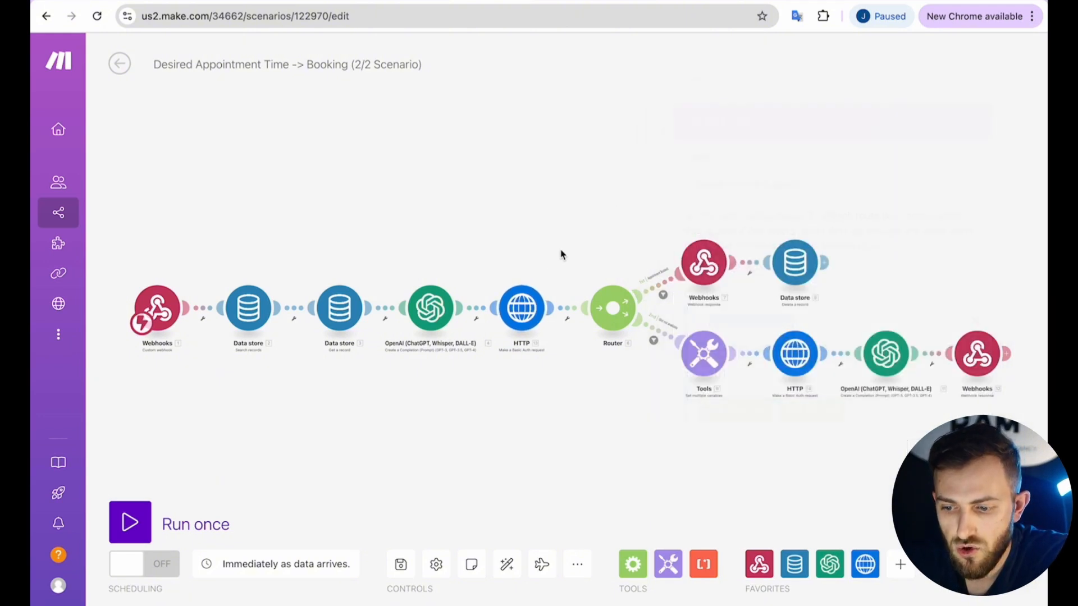
click(534, 320)
click(532, 241)
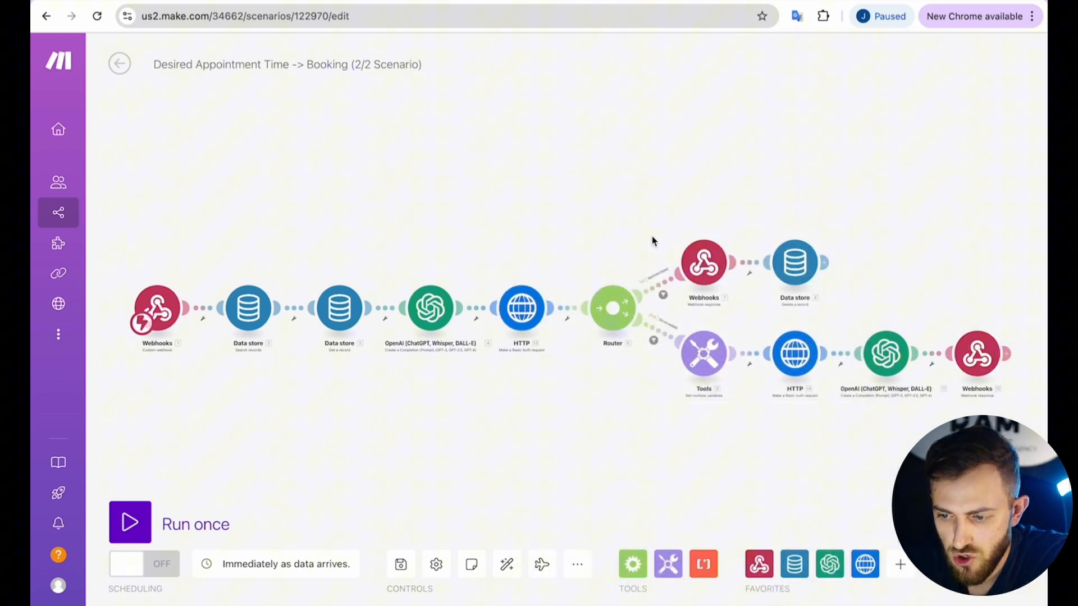
click(661, 292)
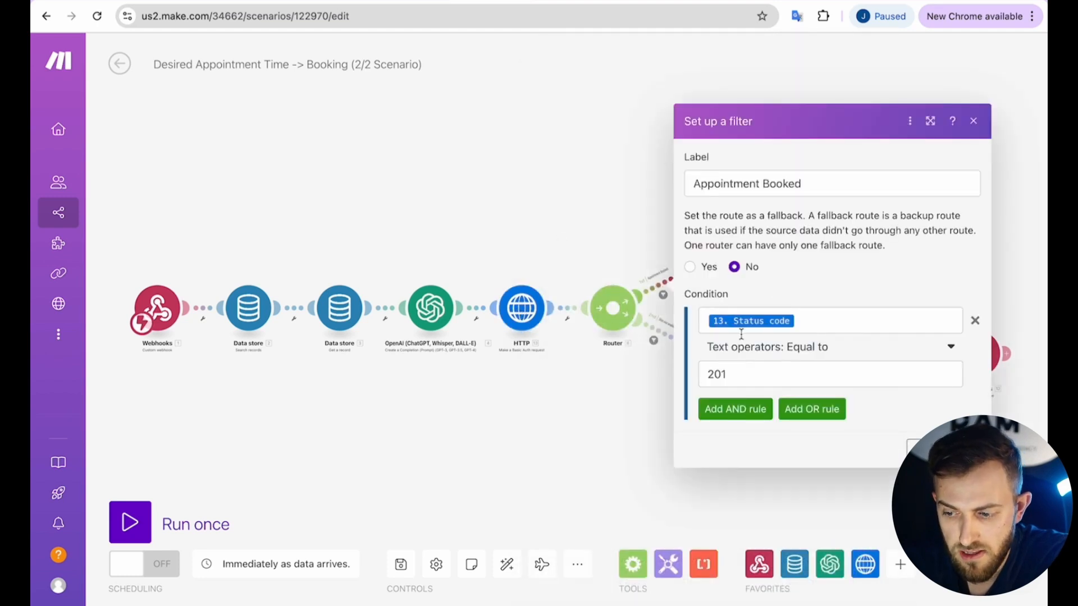
click(810, 319)
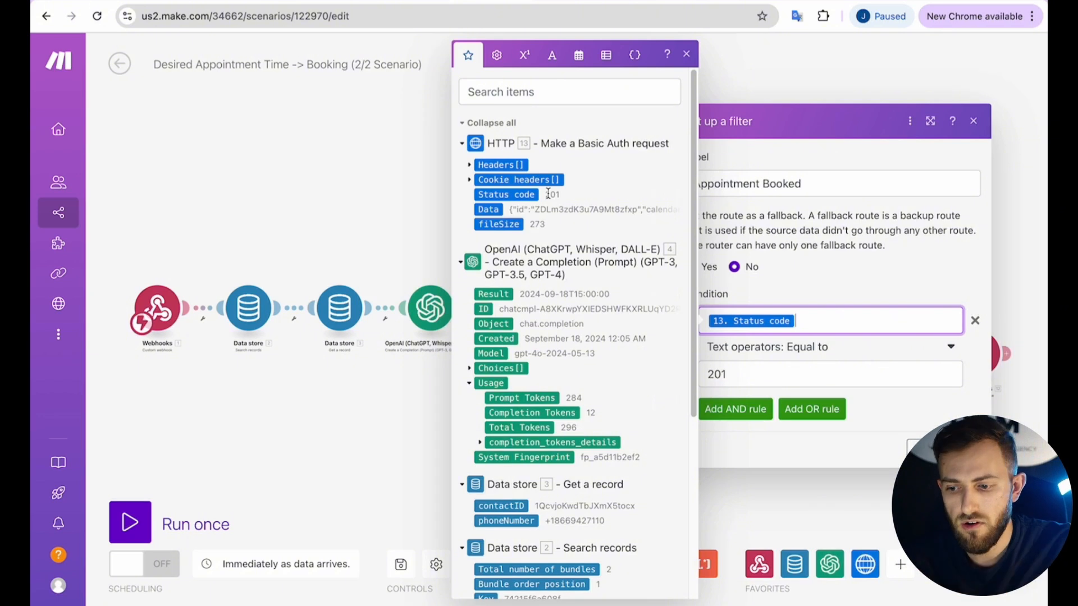
click(930, 450)
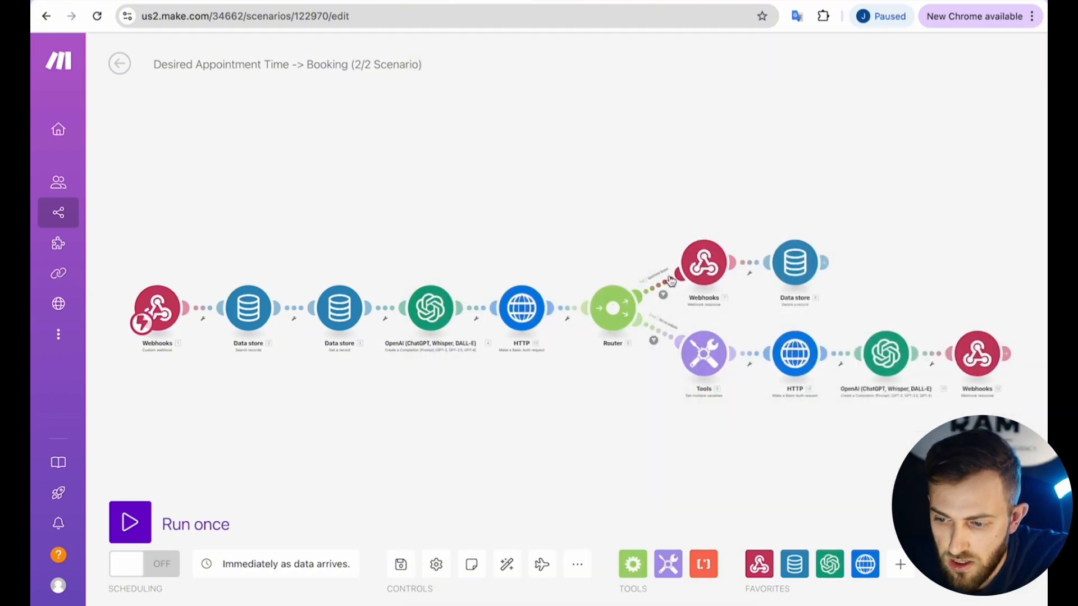
Replace the old value after 'booked for' with toolCallList[].function.arguments.Appointment Time in the webhook response.
click(701, 261)
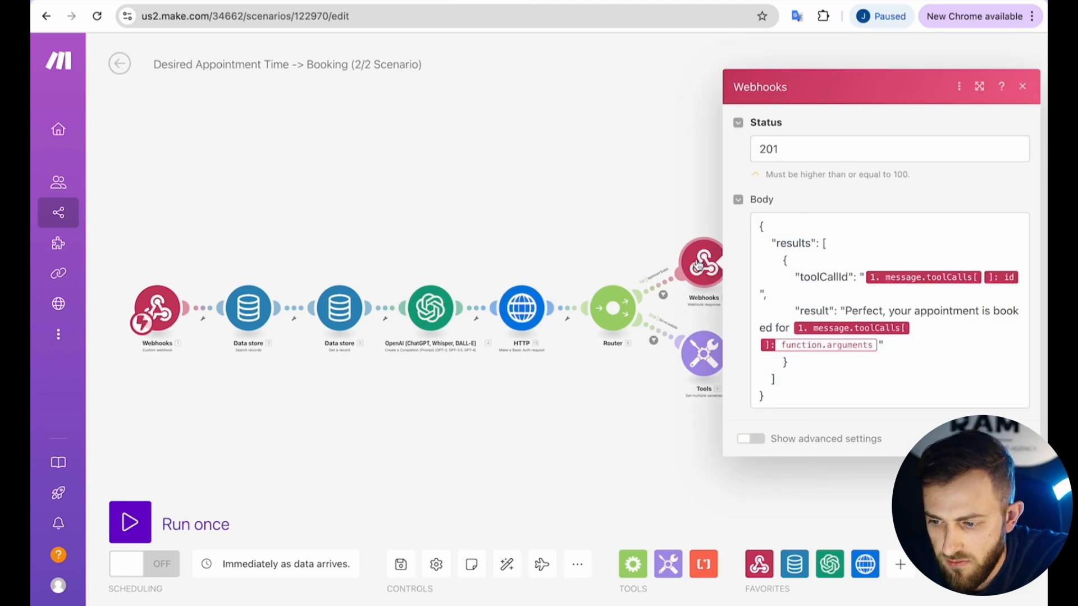
click(878, 345)
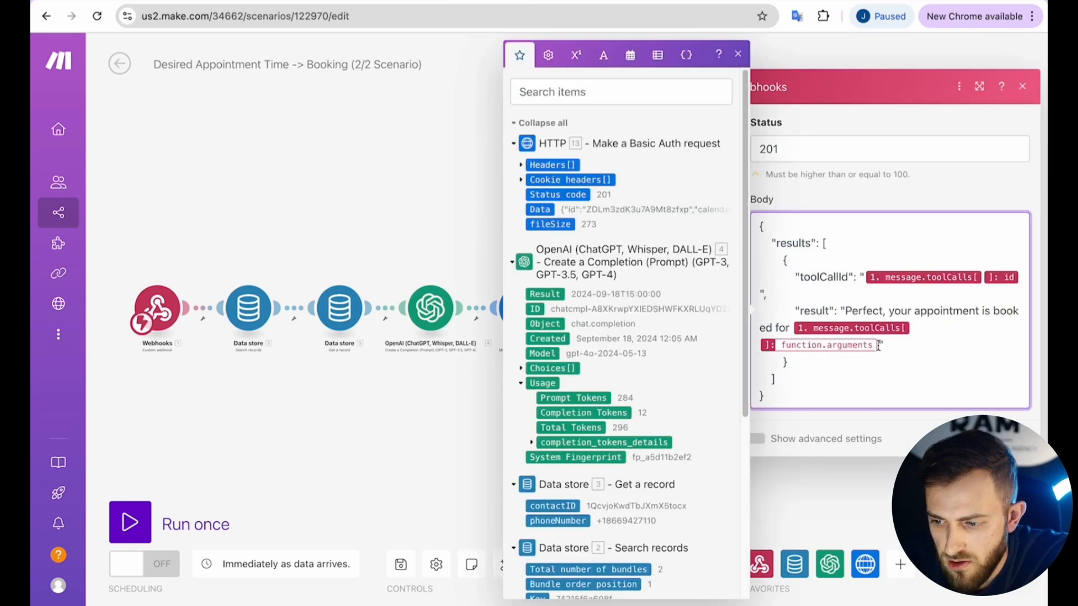
key(BackSpace)
key(BackSpace)
scroll(658, 274, down, 5)
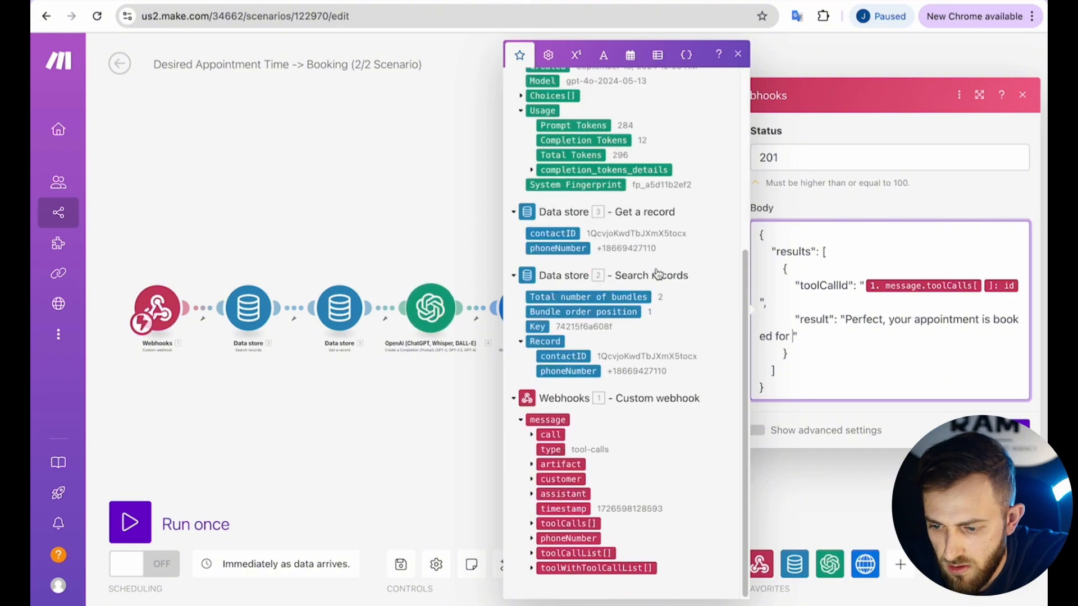
click(531, 554)
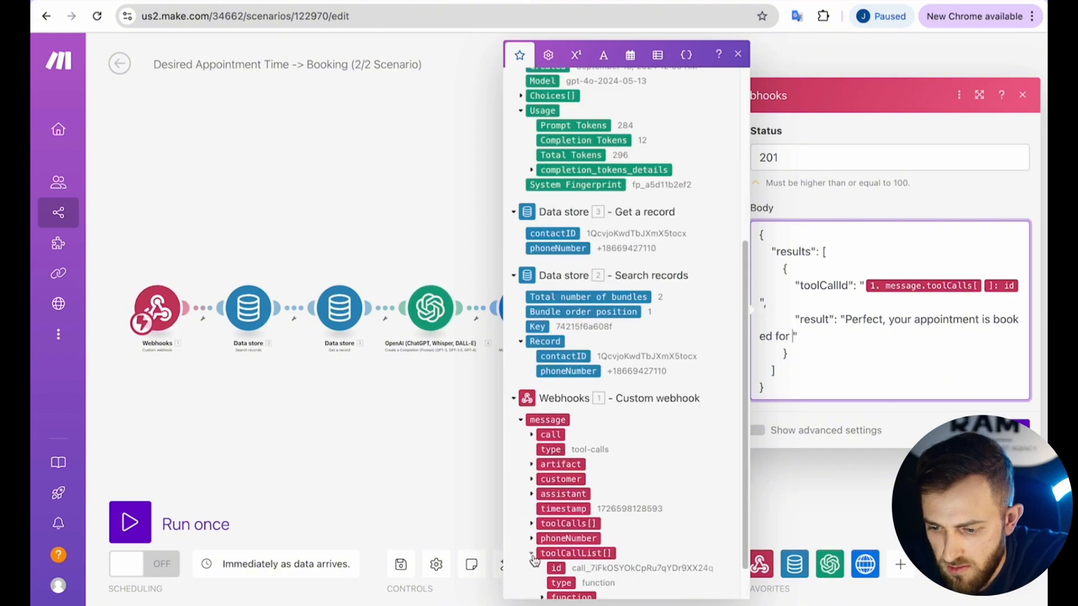
scroll(533, 560, down, 1)
click(564, 552)
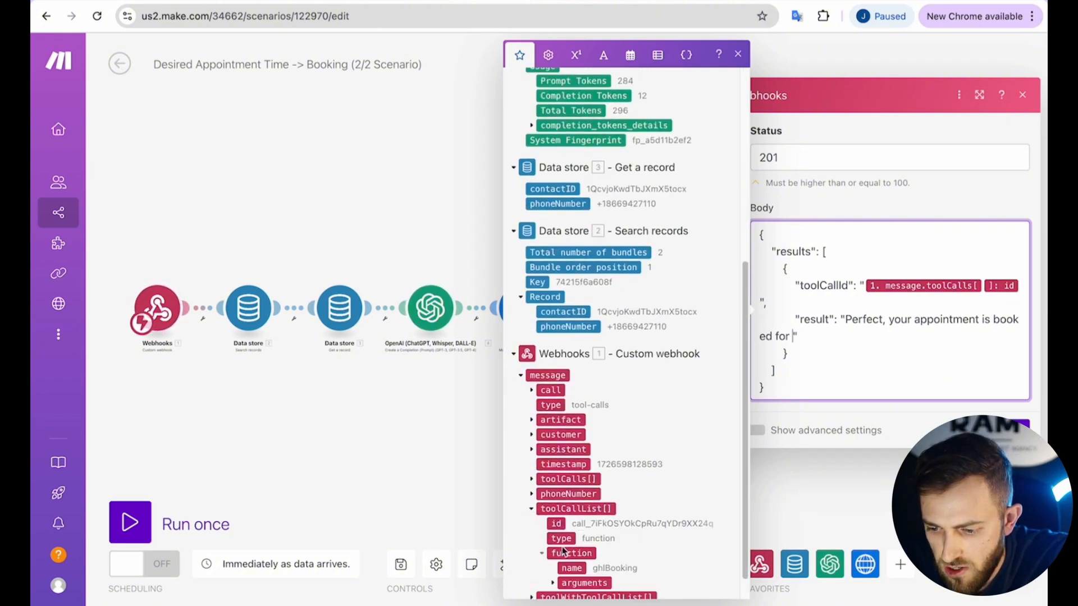
scroll(564, 551, down, 1)
click(561, 553)
click(612, 578)
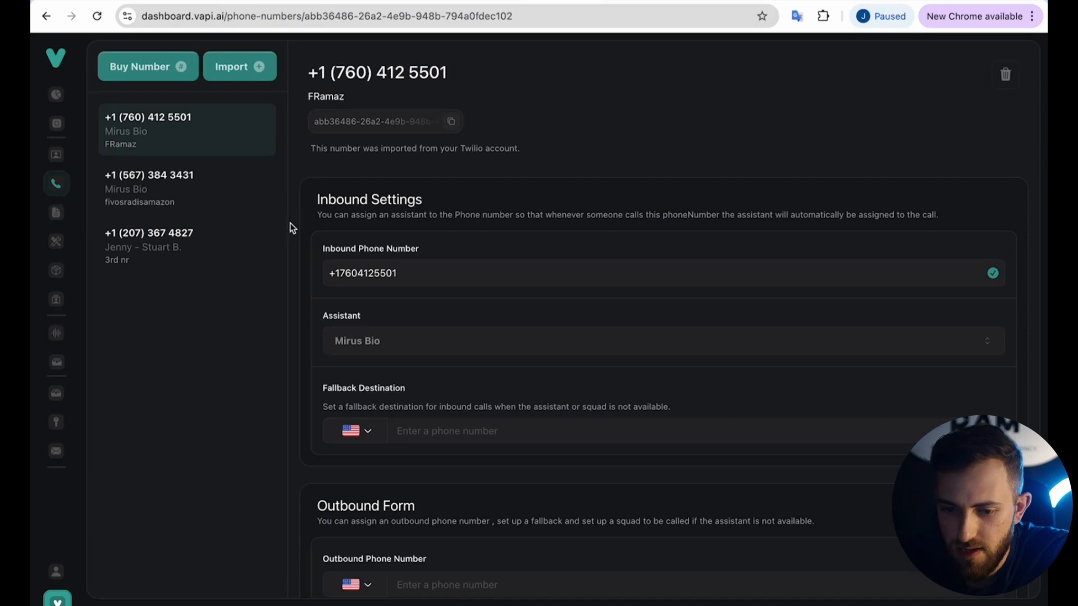
click(136, 248)
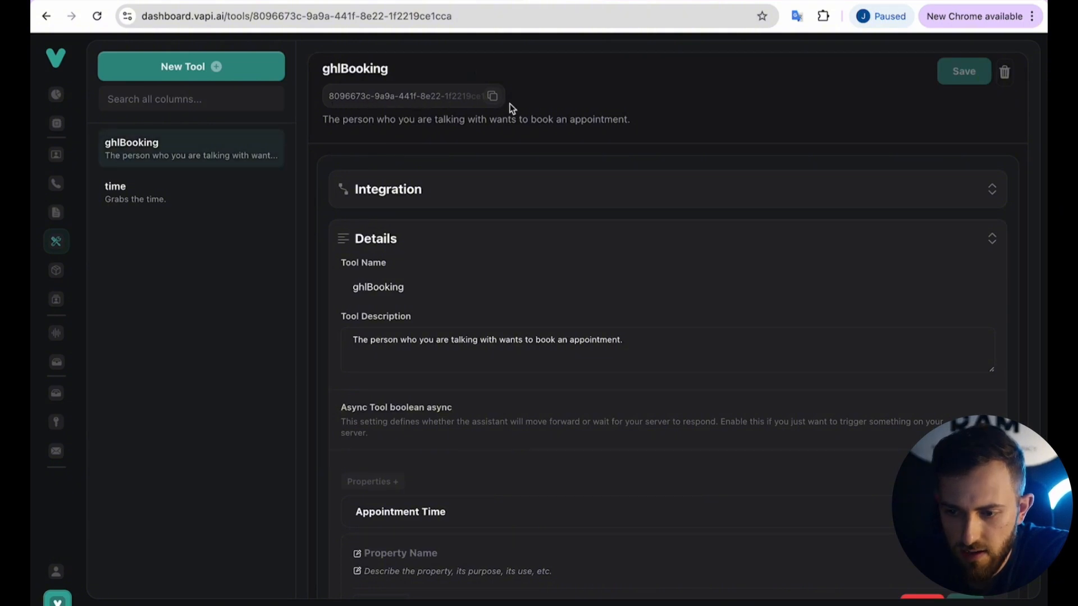
click(594, 2)
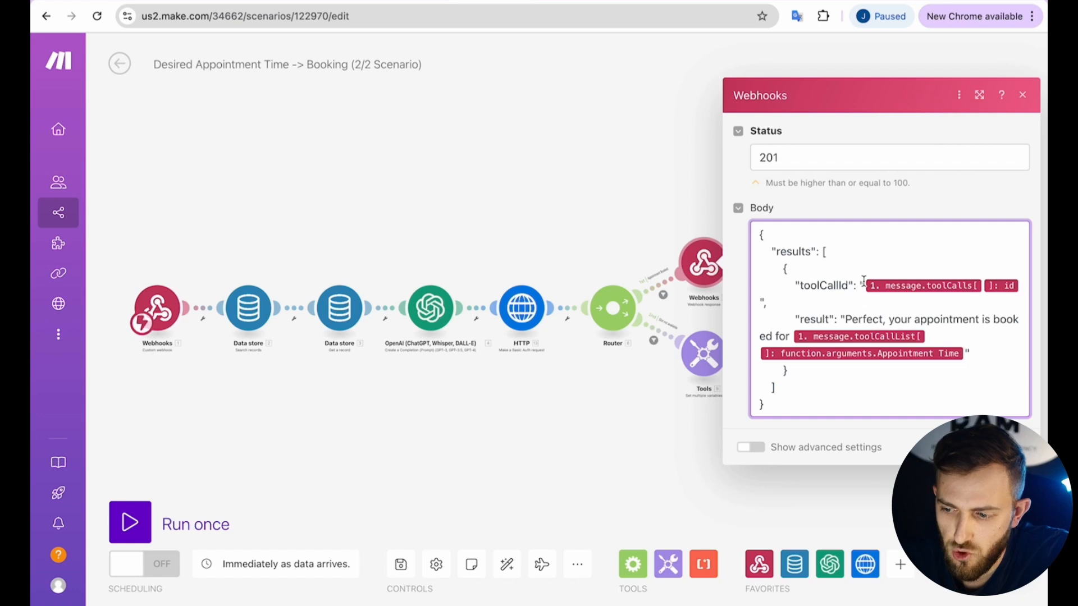
Review the Webhook response module's Body mapping and confirm its settings with OK.
click(1022, 286)
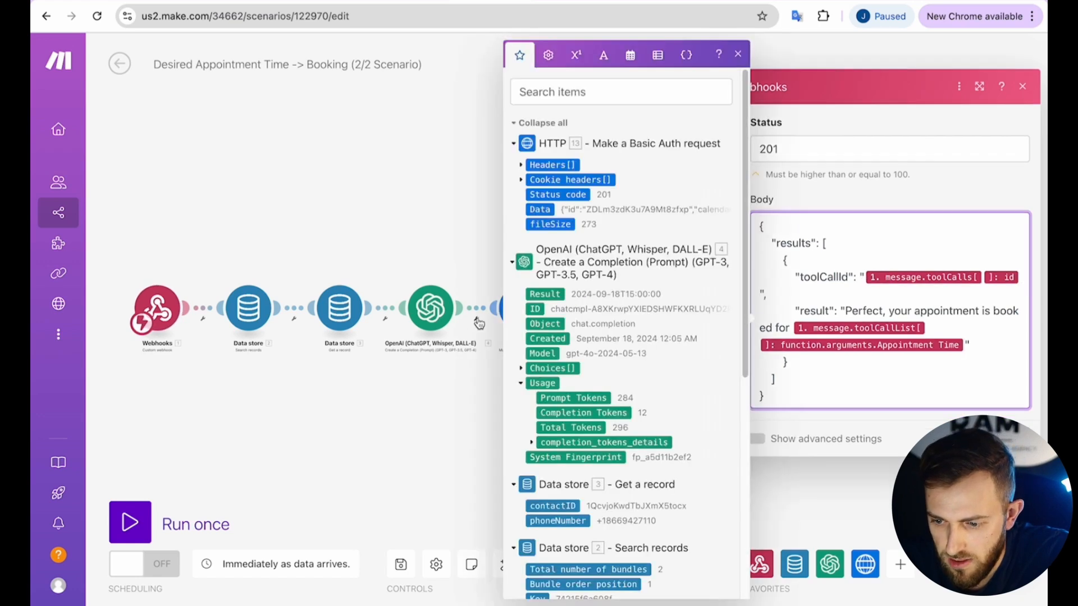
scroll(552, 331, down, 7)
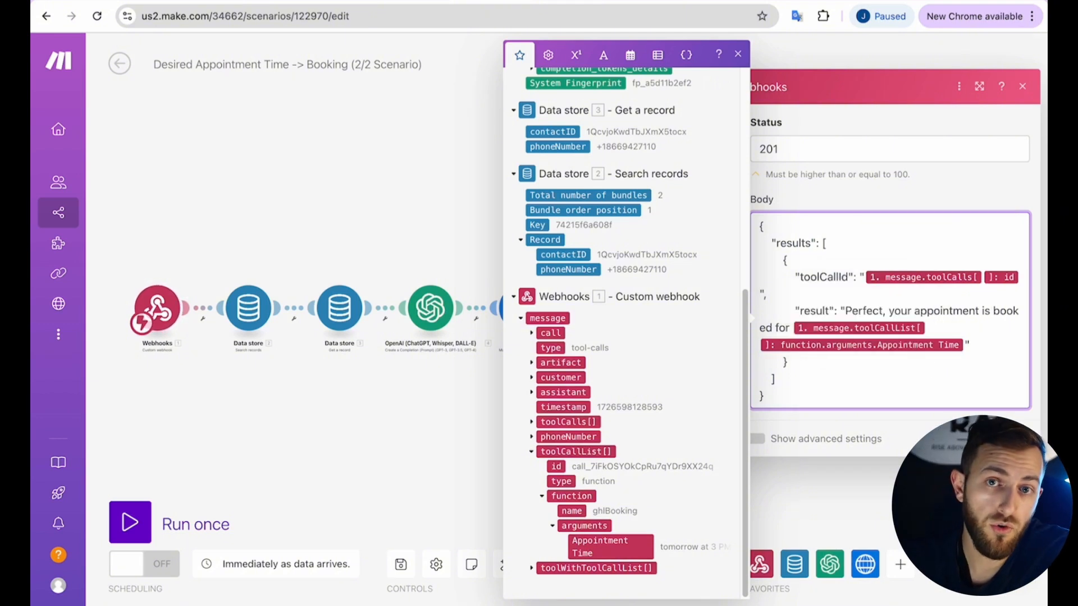
click(762, 293)
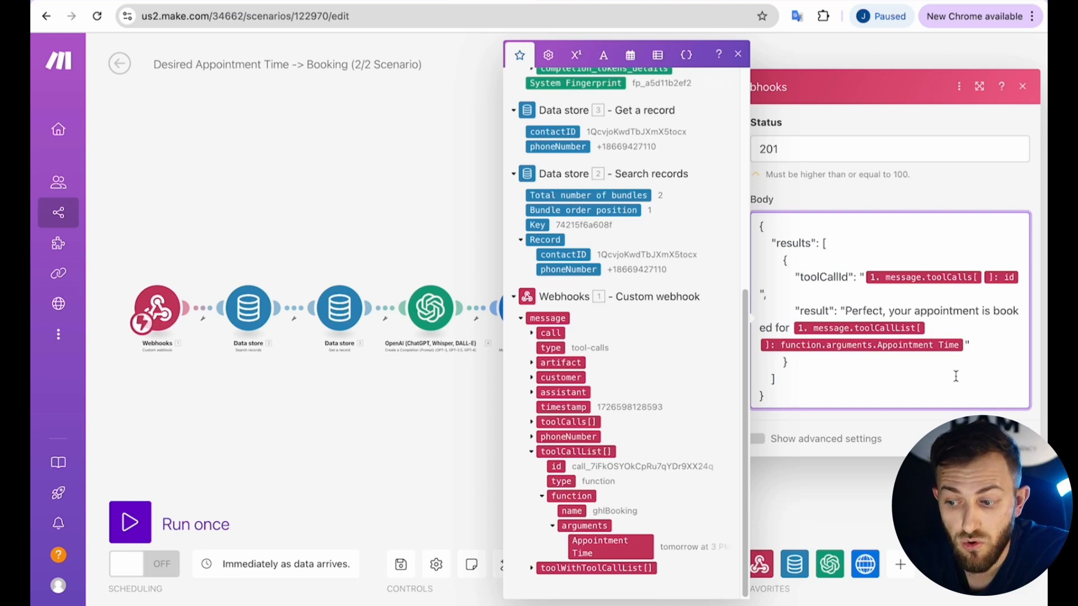
click(1008, 439)
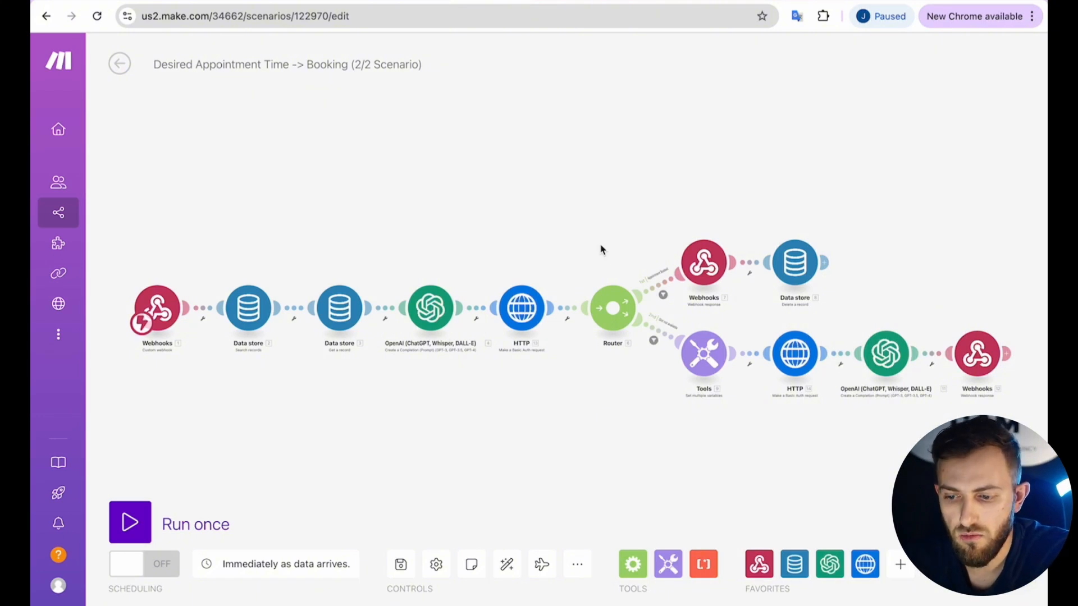
Change the Slot not available route filter so Data contains 'no longer' instead of 'not'.
click(511, 312)
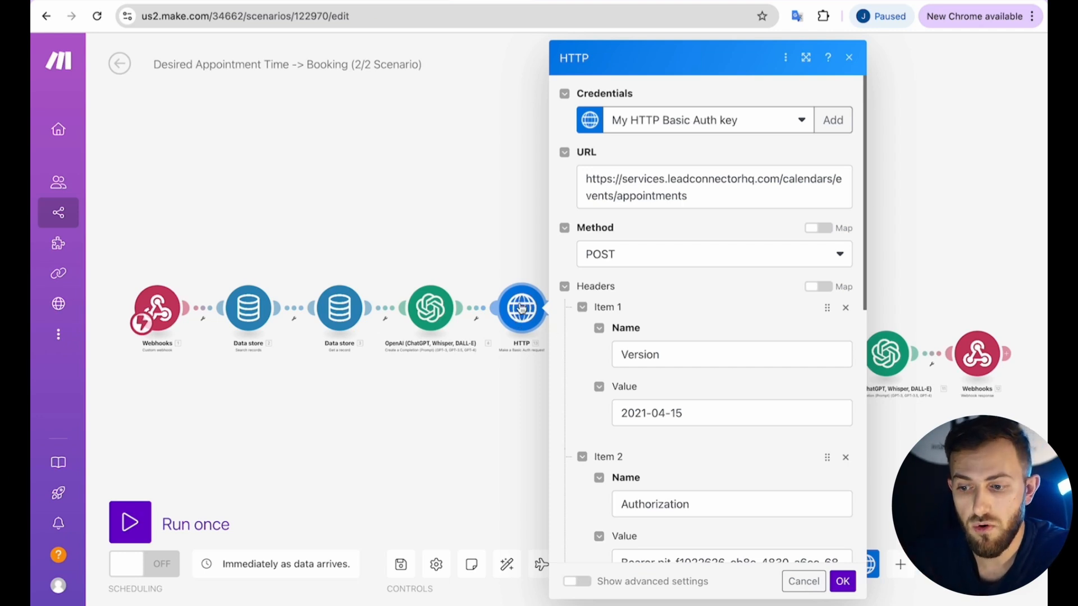
click(524, 243)
click(661, 332)
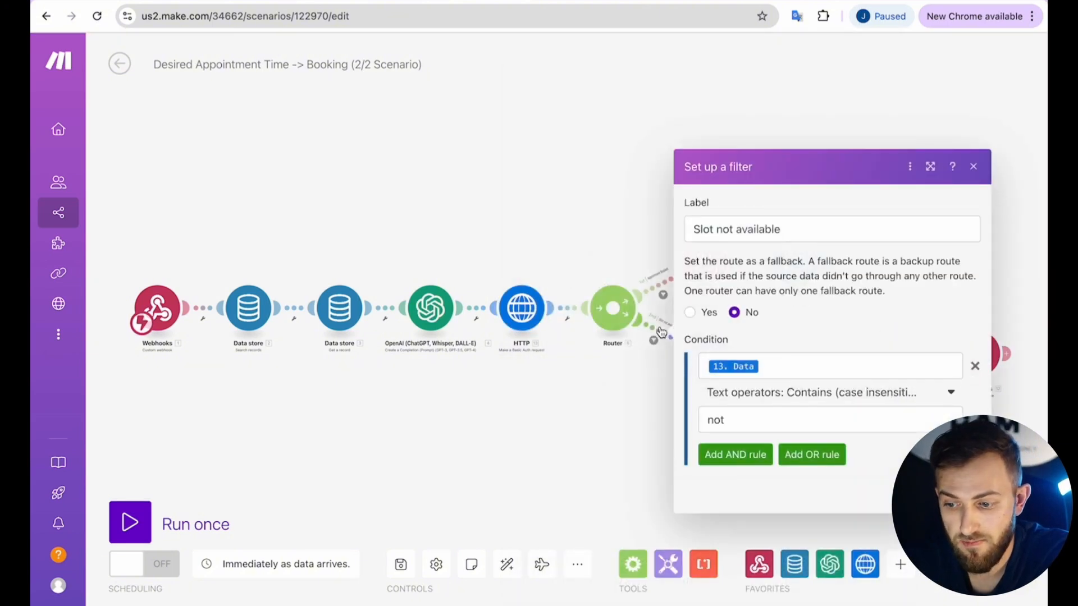
click(773, 362)
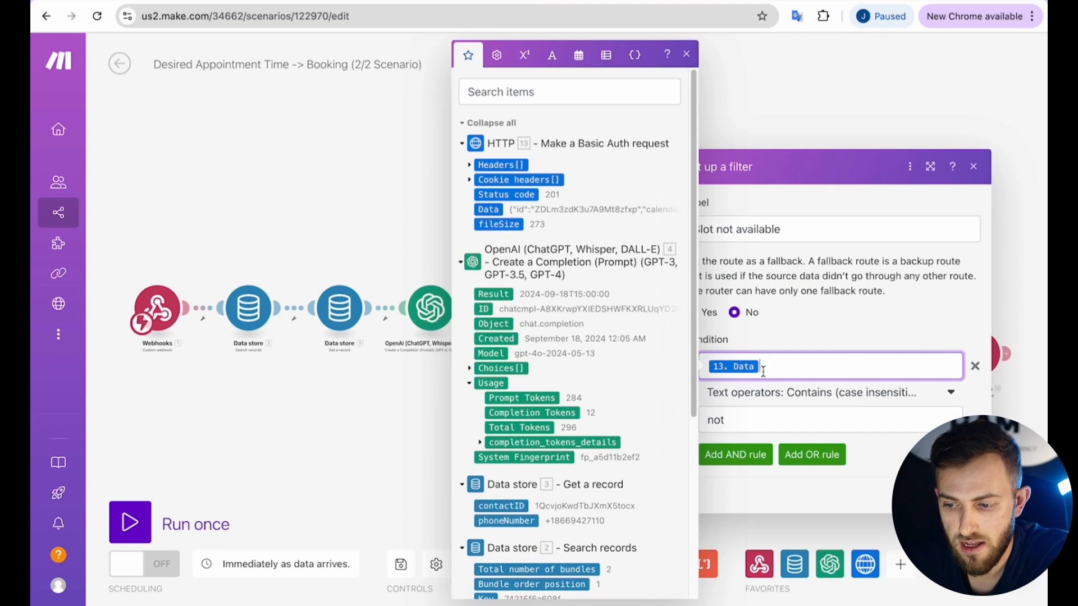
click(786, 418)
key(BackSpace)
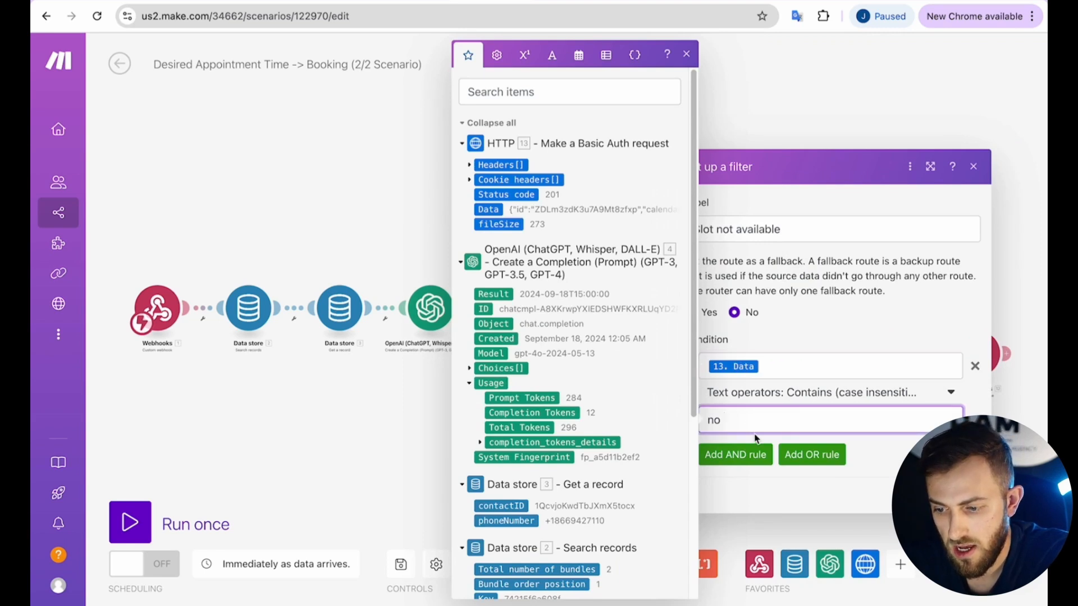
text(longer)
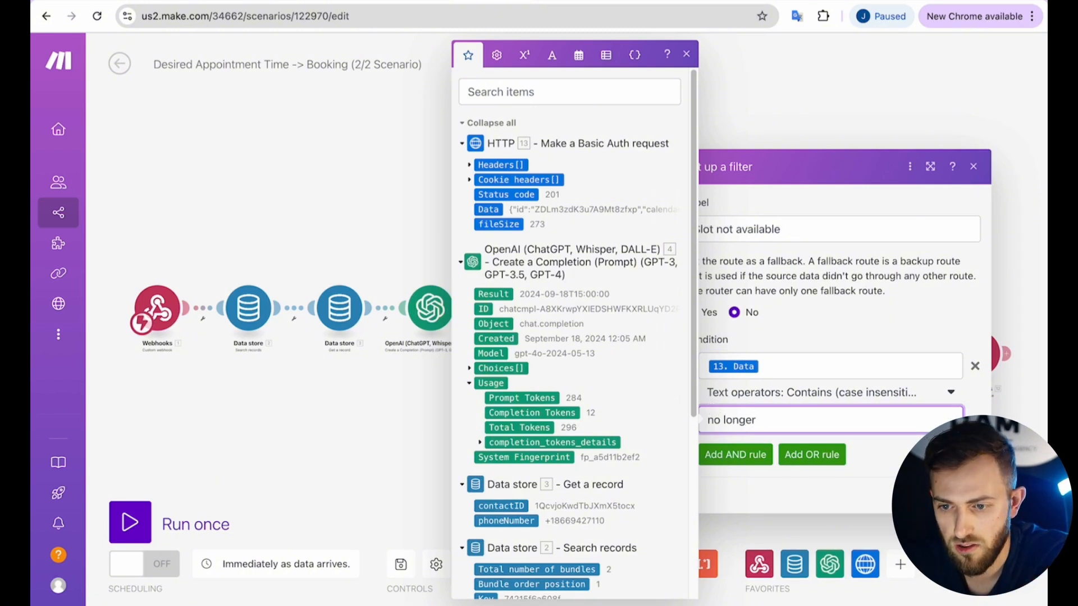
click(963, 495)
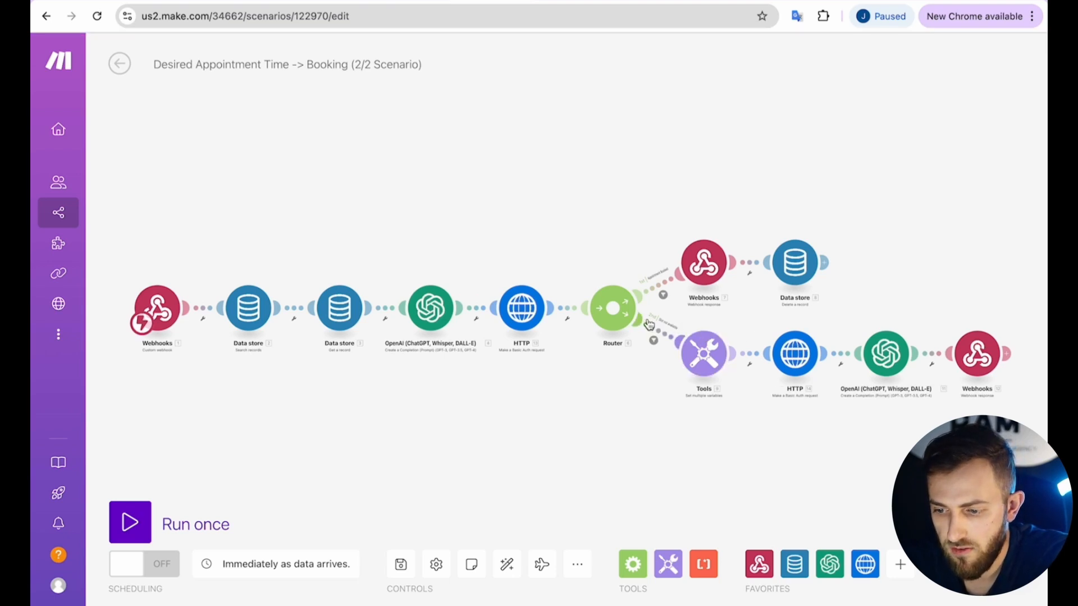
click(699, 353)
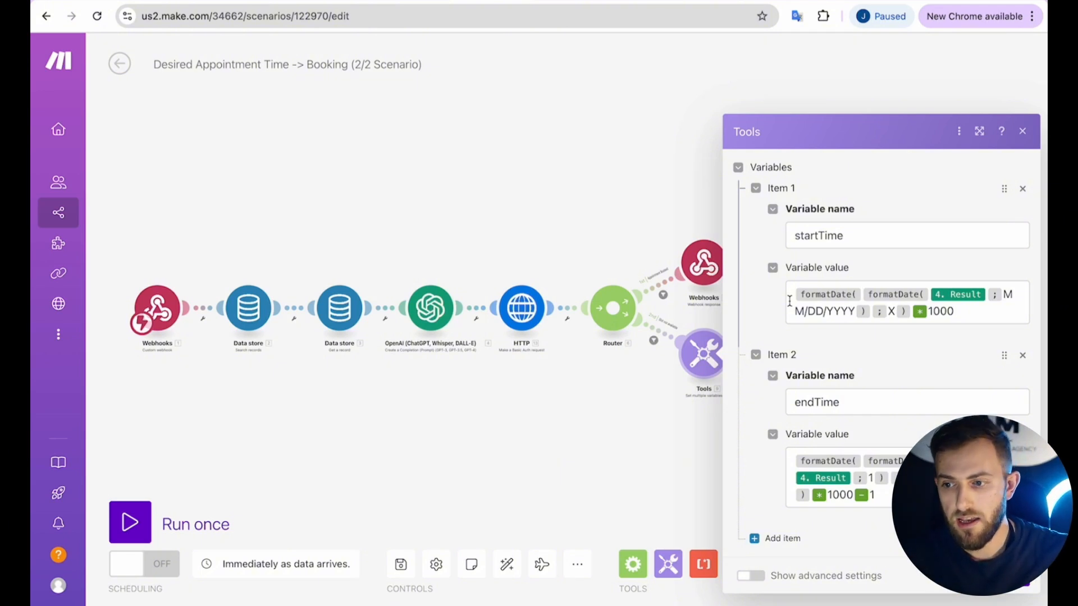
Complete the startTime and endTime formatDate formulas in the Tools variables module and save them.
mouse_move(617, 1)
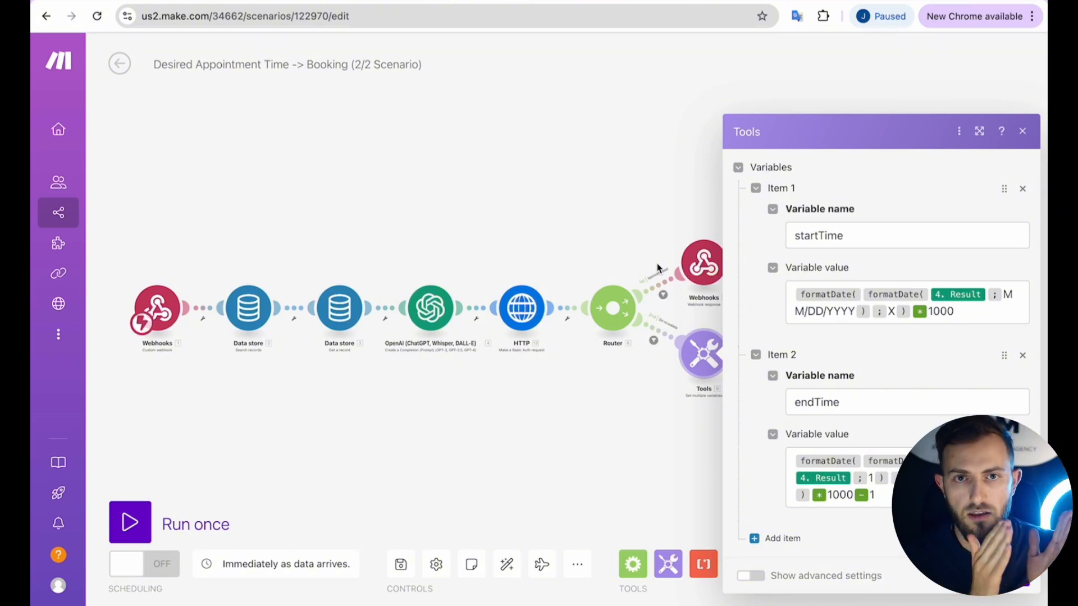
drag(963, 312, 776, 287)
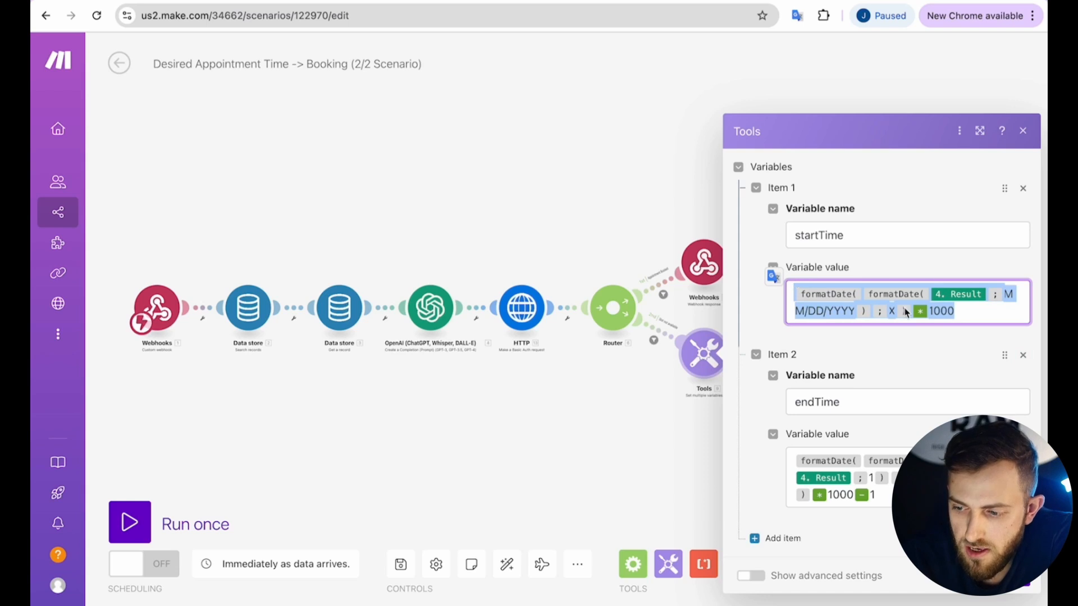
click(828, 311)
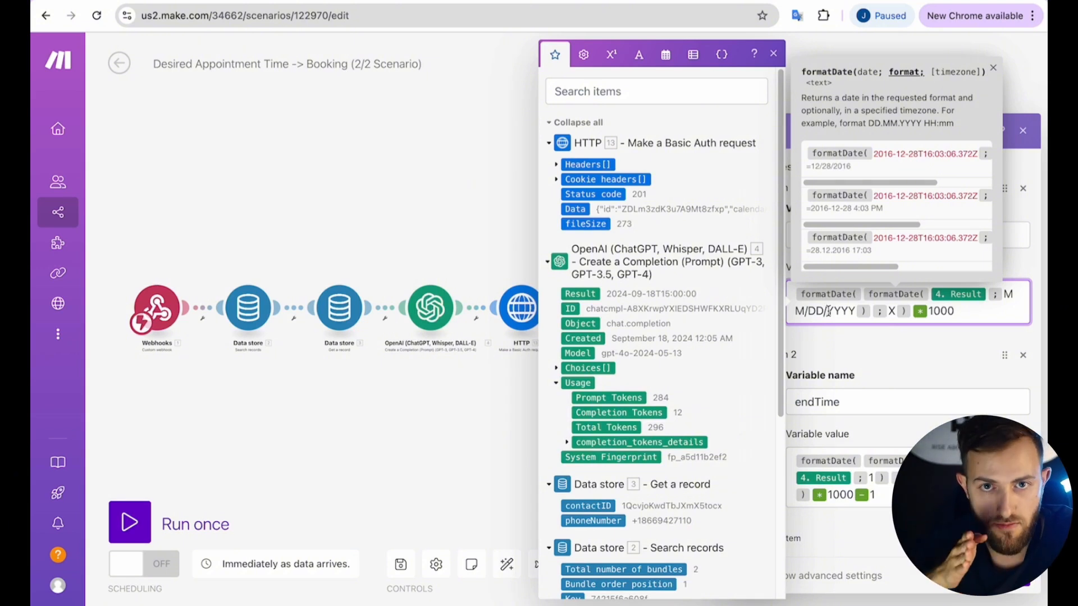
click(849, 344)
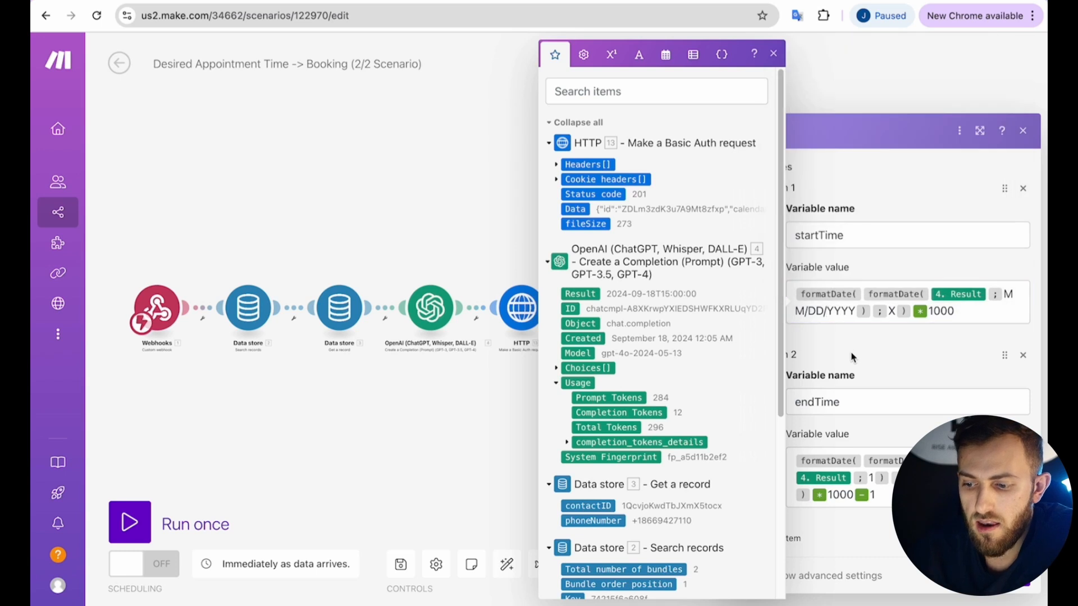
click(773, 54)
click(906, 495)
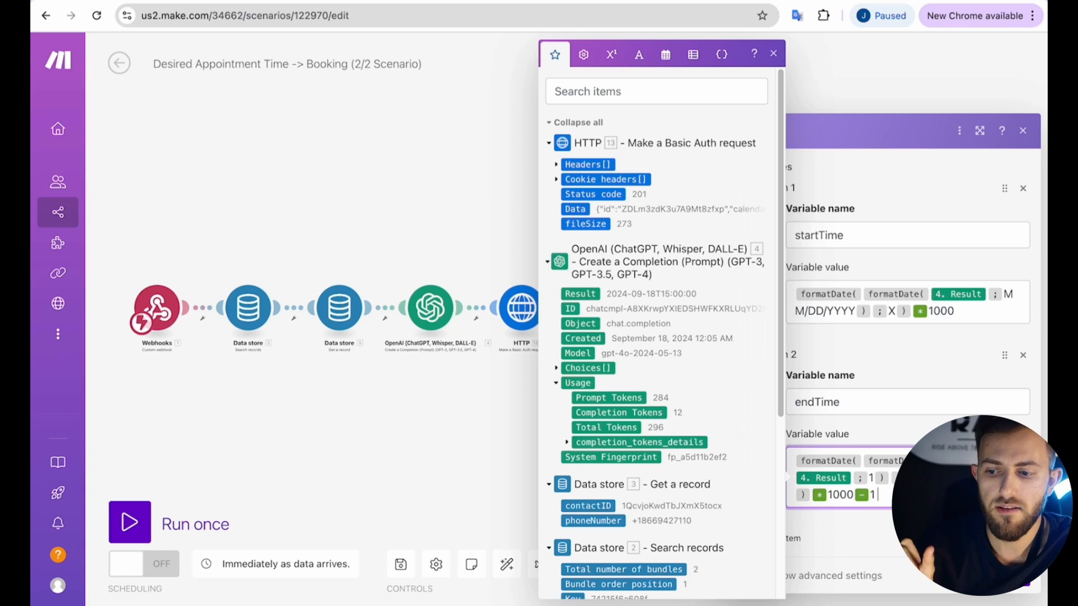
click(1013, 576)
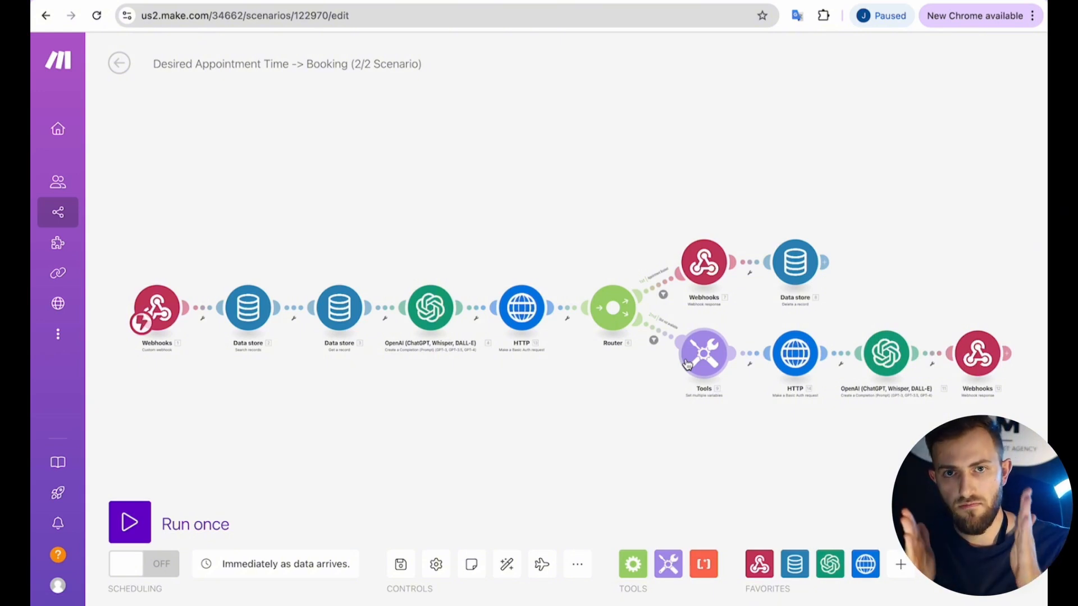
Edit the free-slots request URL, marking the calendar ID and timezone parameter for replacement.
click(795, 363)
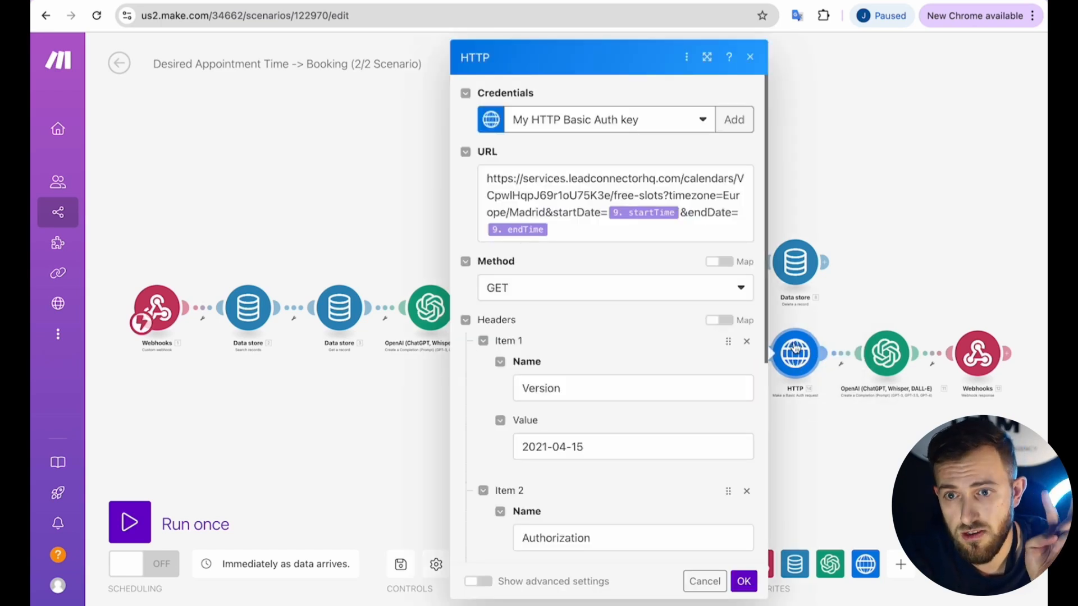
click(835, 318)
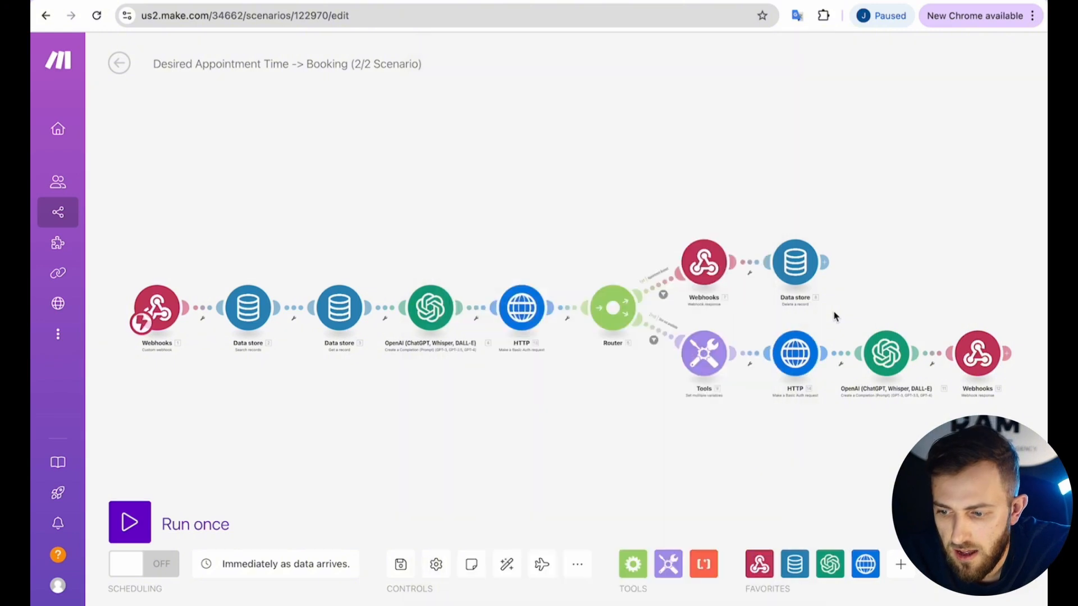
scroll(778, 409, up, 5)
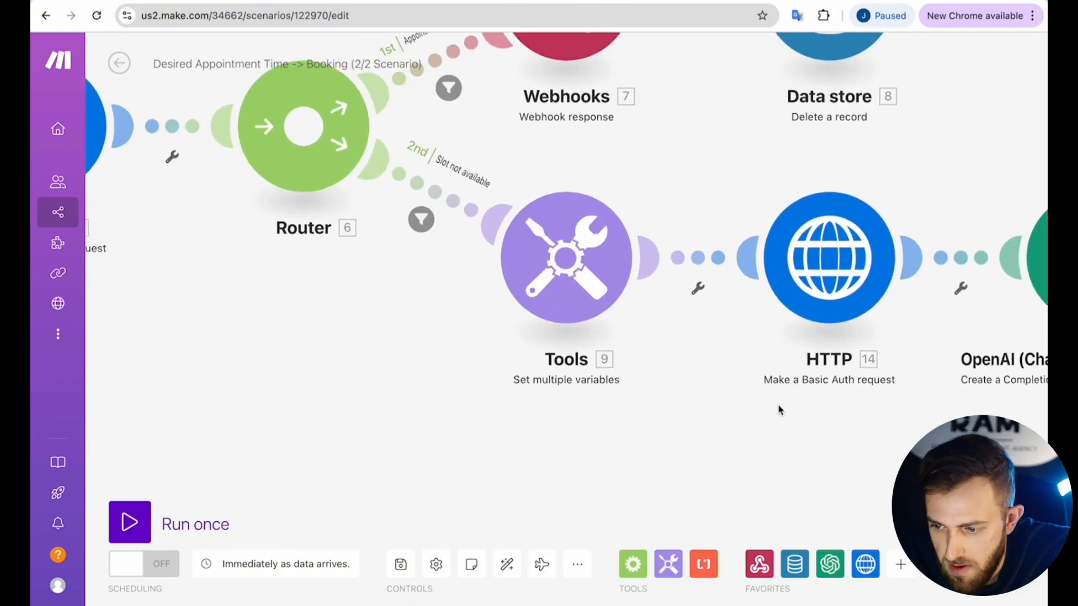
click(776, 290)
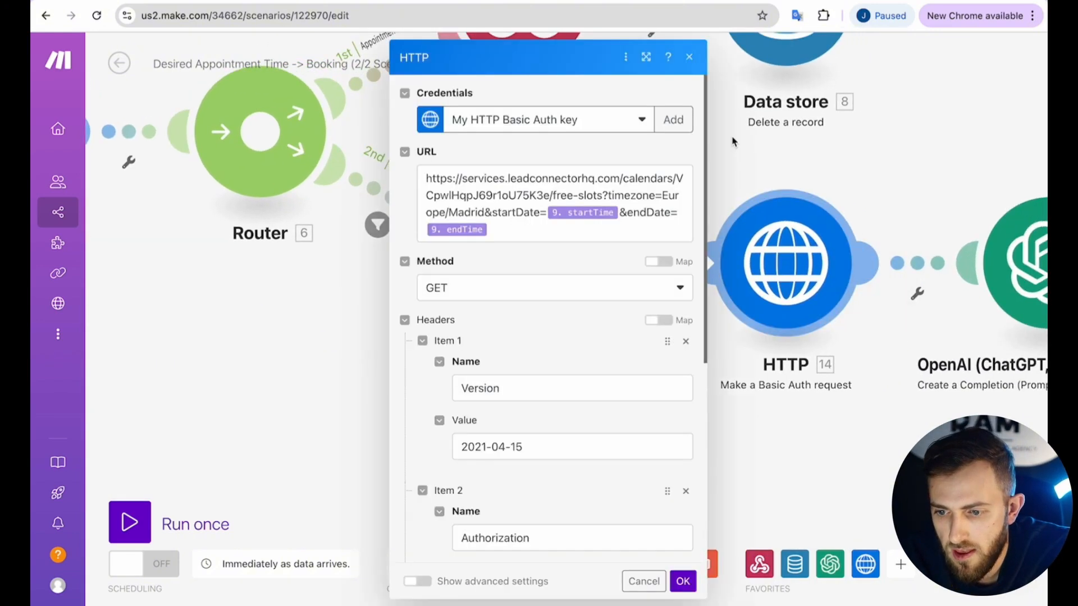
click(427, 179)
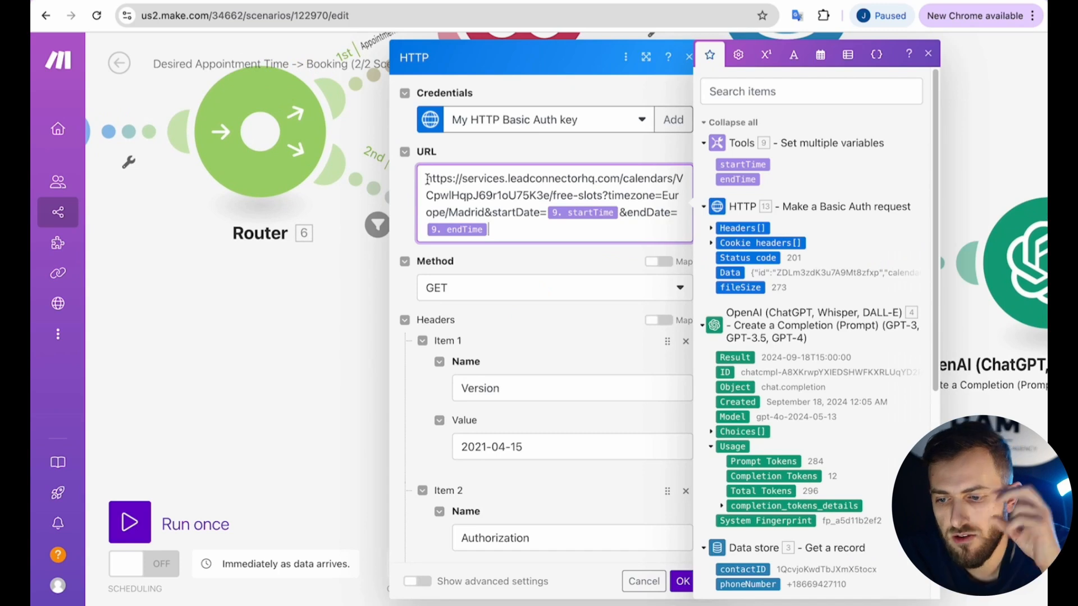
drag(427, 179, 667, 179)
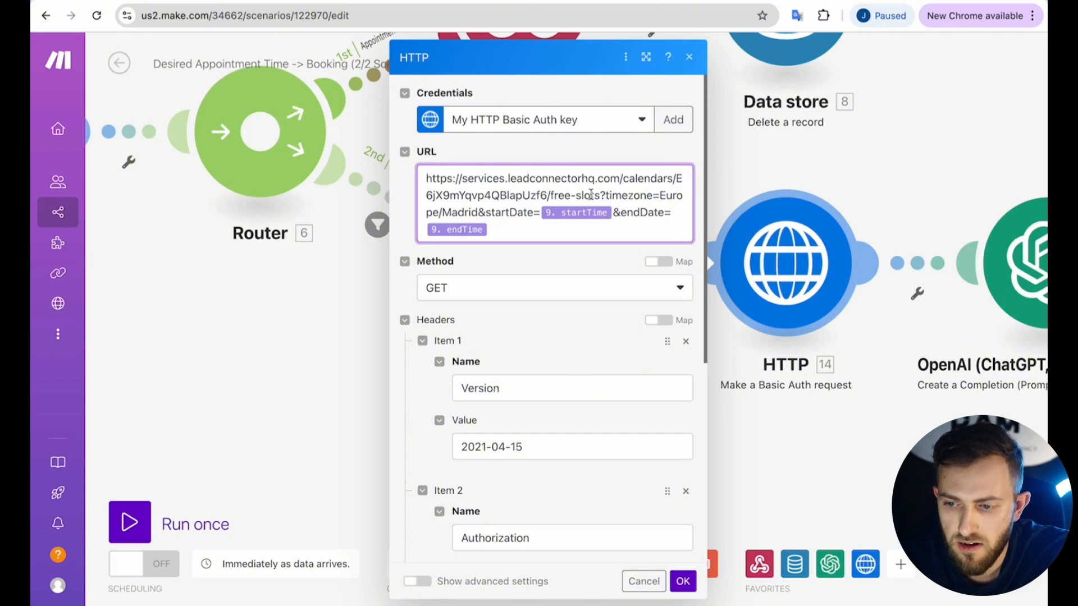
drag(605, 195, 658, 195)
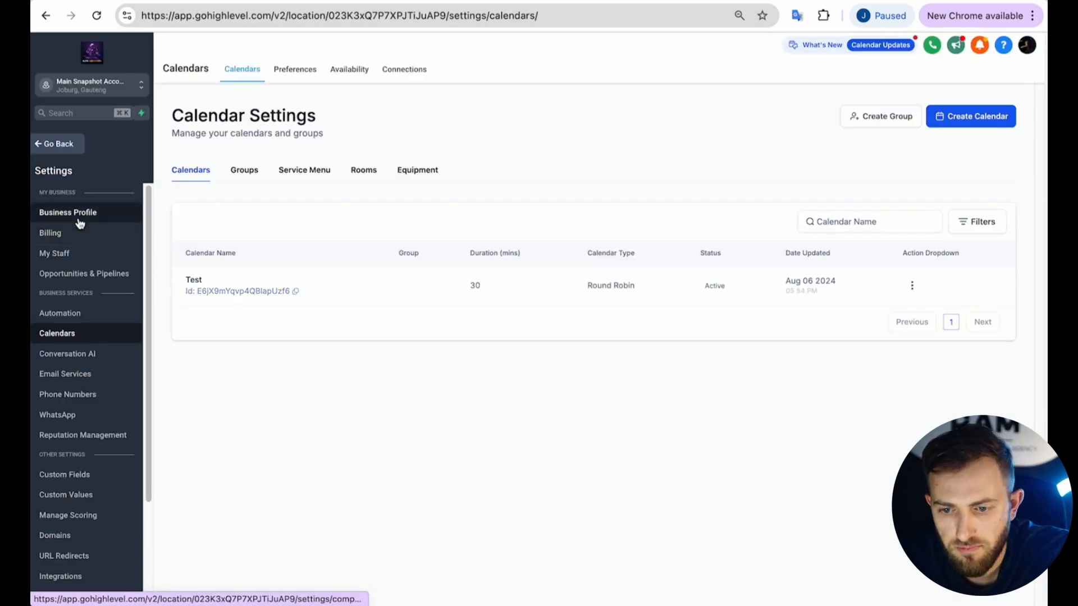
Confirm the Business Profile time zone is GMT+02:00 Europe/Madrid (CEST).
click(80, 224)
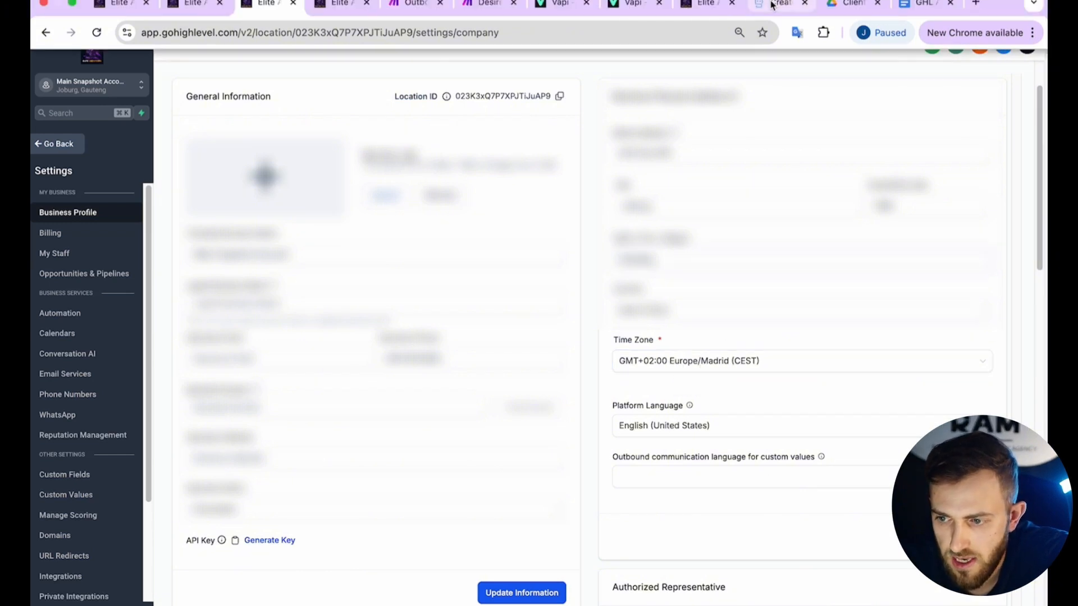
click(771, 3)
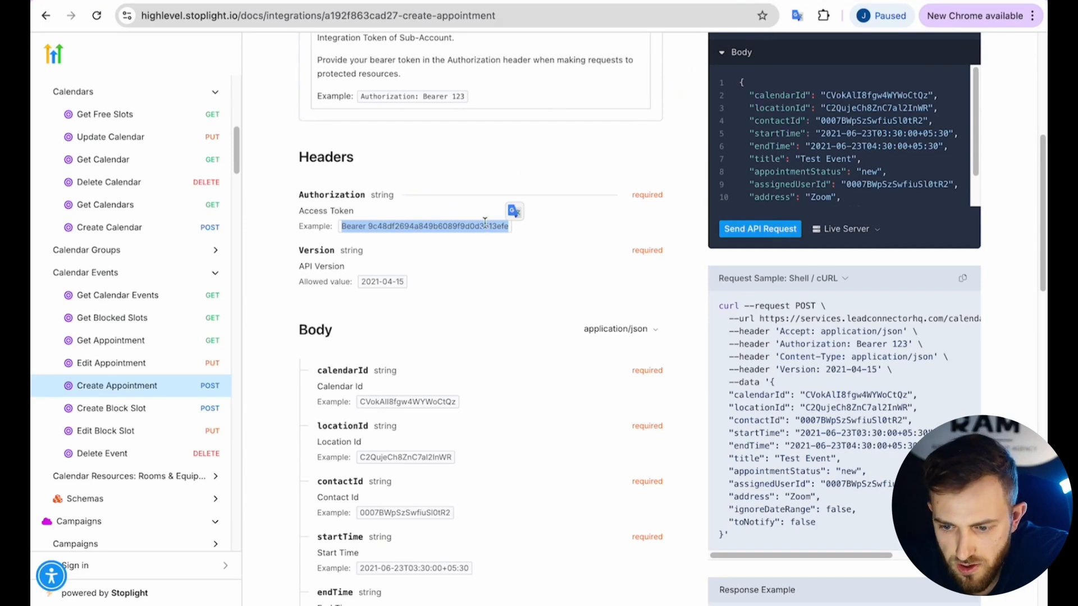
Bring up the Get Free Slots endpoint docs and their Query Parameters section.
scroll(484, 221, down, 3)
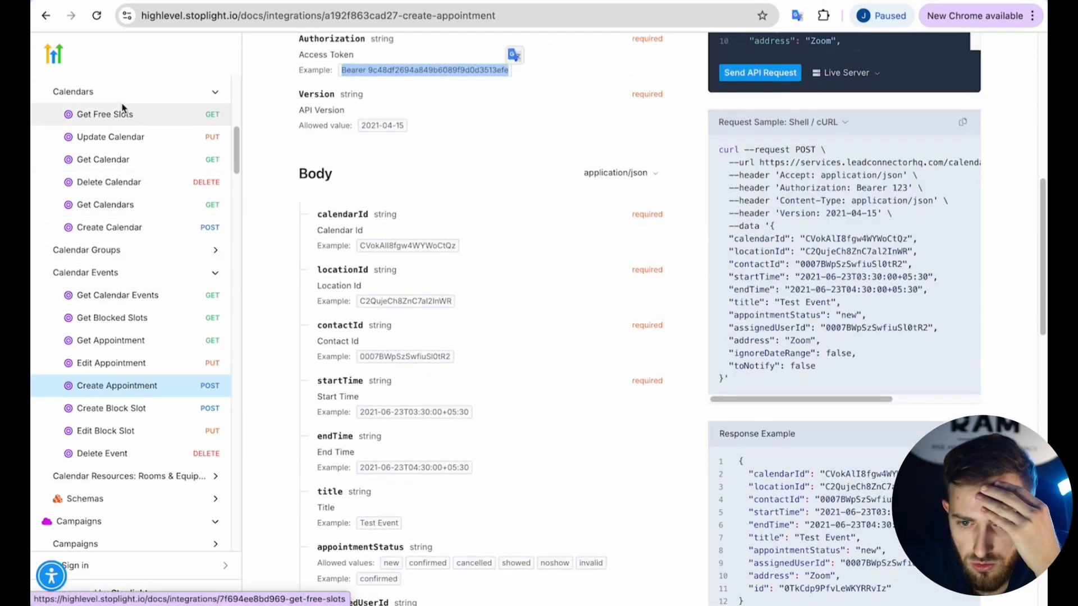
click(121, 112)
scroll(436, 253, down, 6)
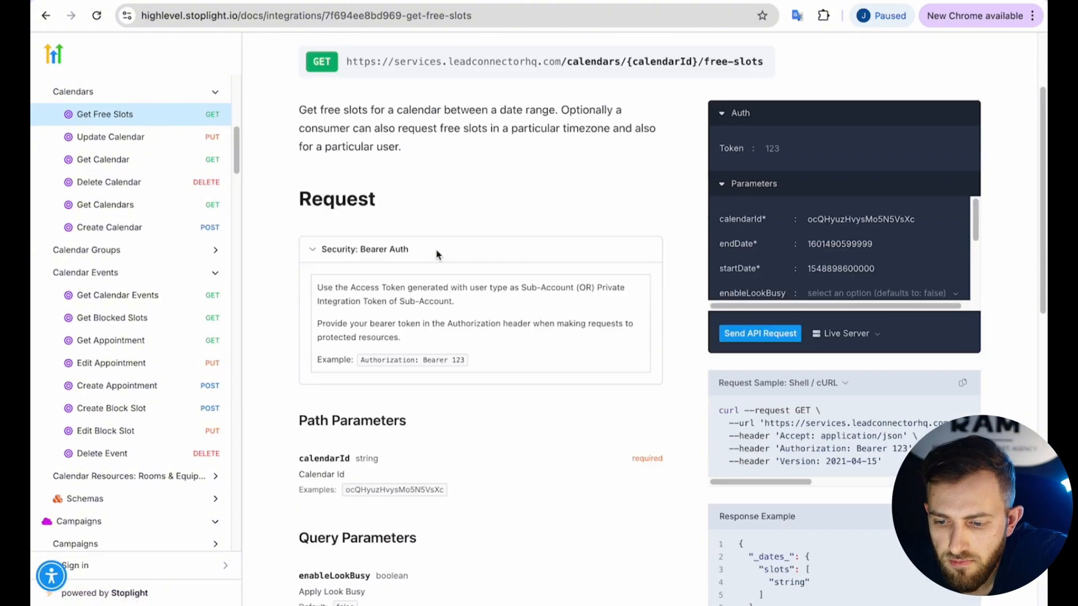
scroll(435, 252, down, 3)
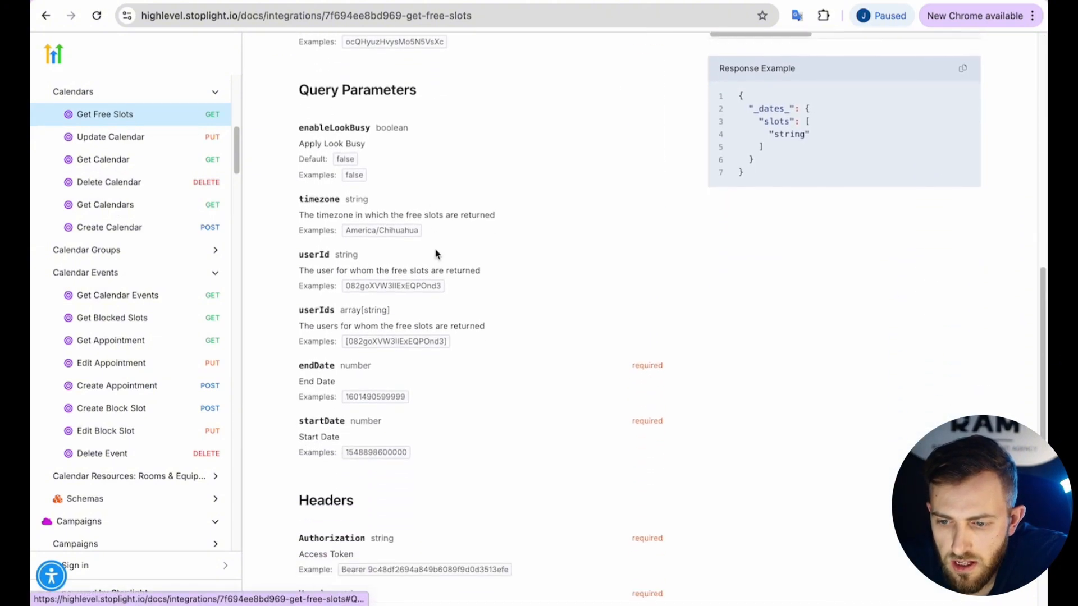
Study the timezone parameter's example format, America/Chihuahua, then return to Make.
drag(296, 191, 420, 227)
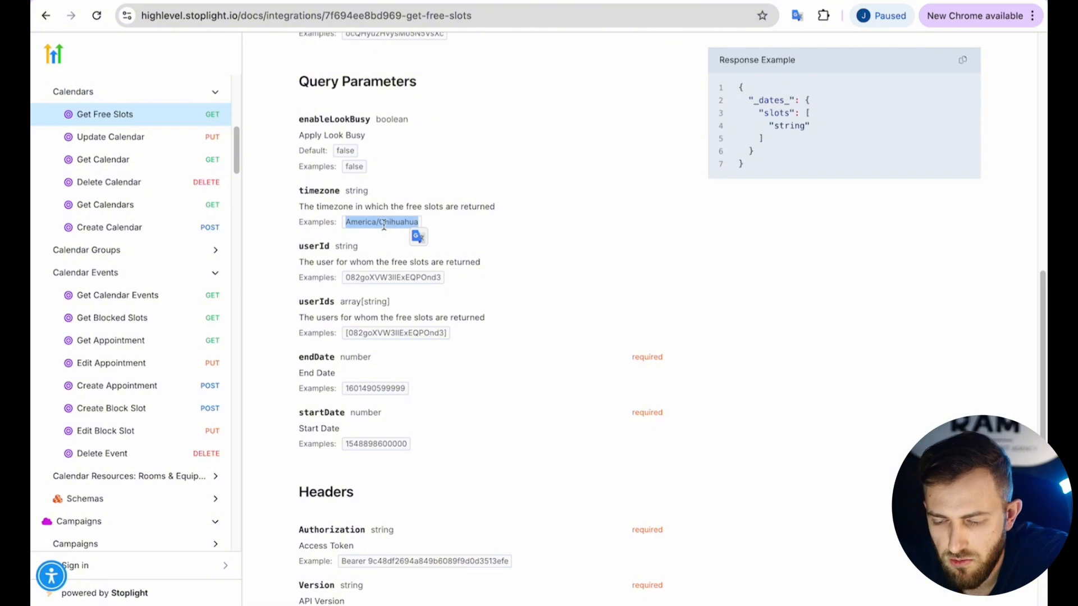
click(366, 224)
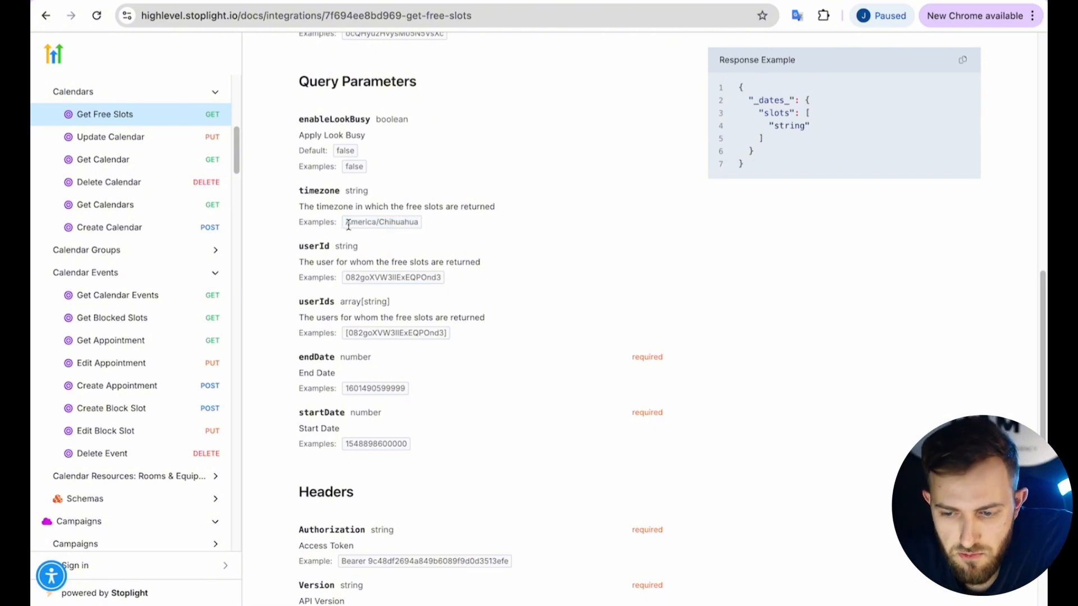
drag(347, 225, 373, 224)
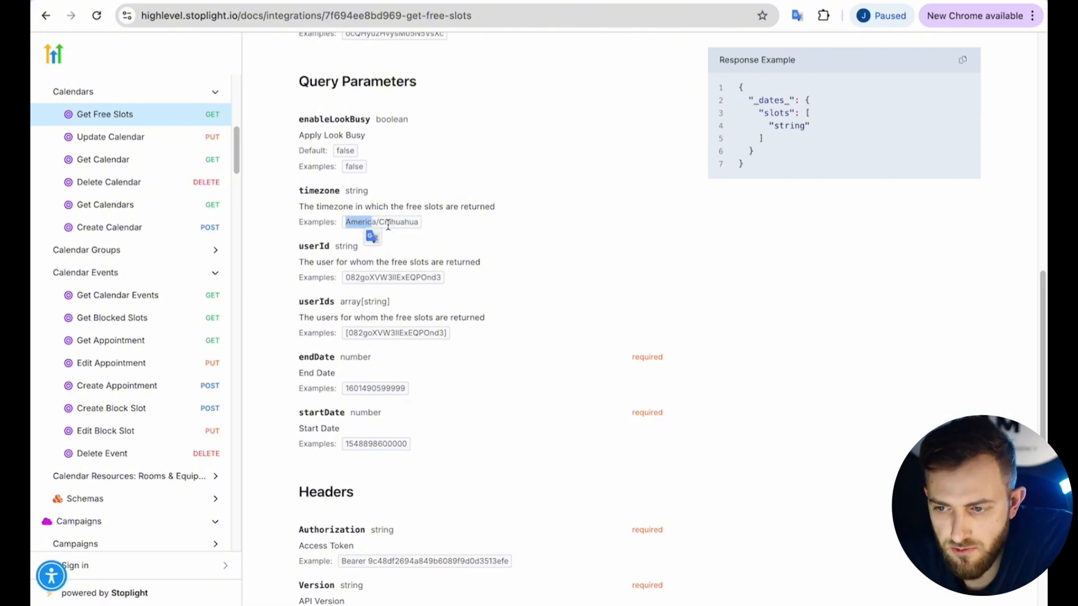
click(349, 222)
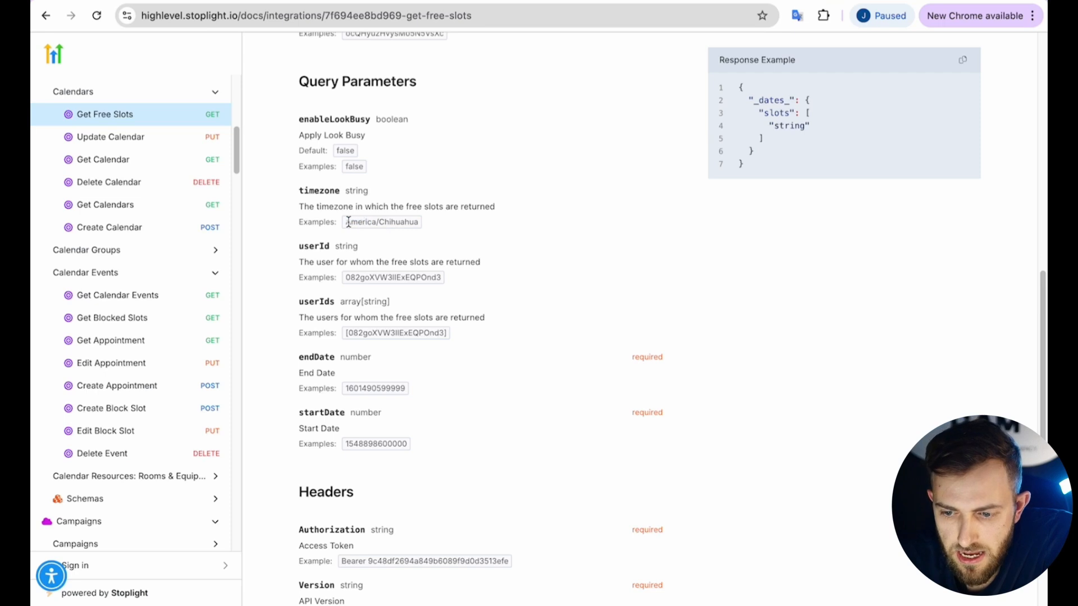
drag(344, 224, 425, 224)
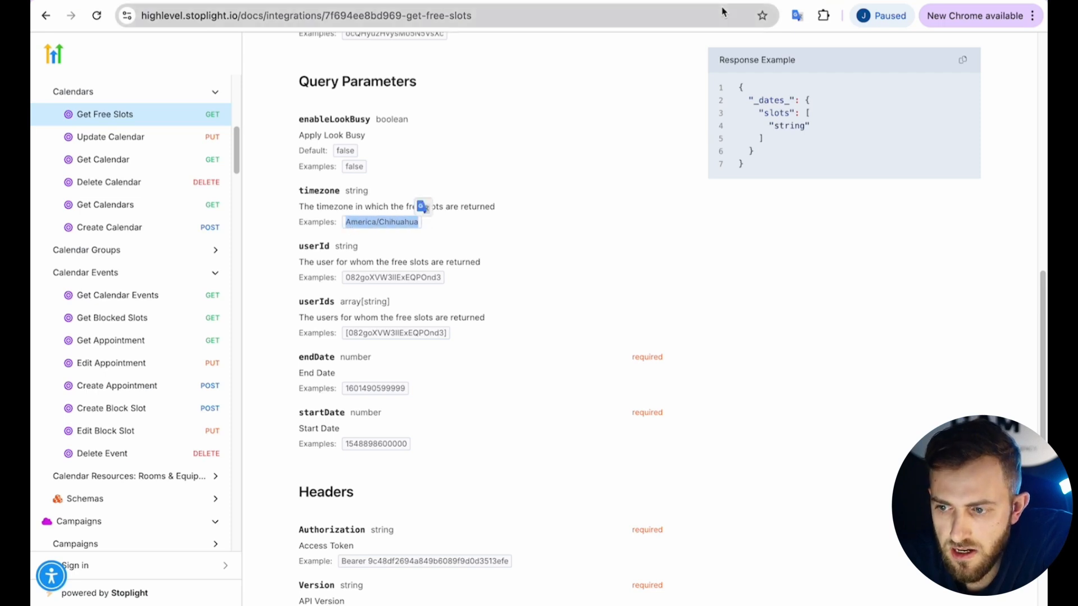
click(737, 2)
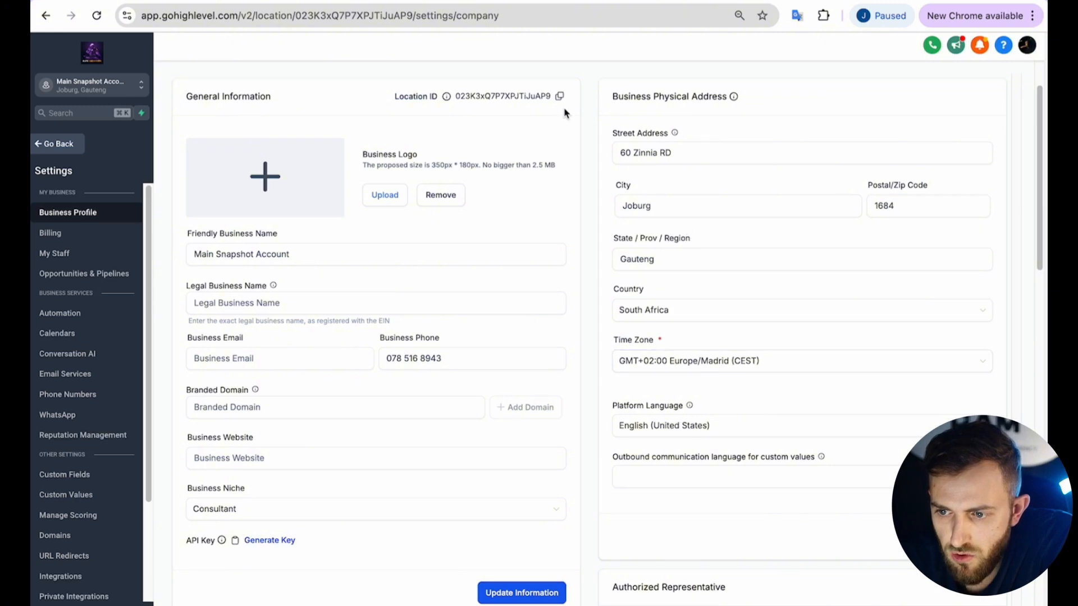
mouse_move(578, 1)
click(626, 4)
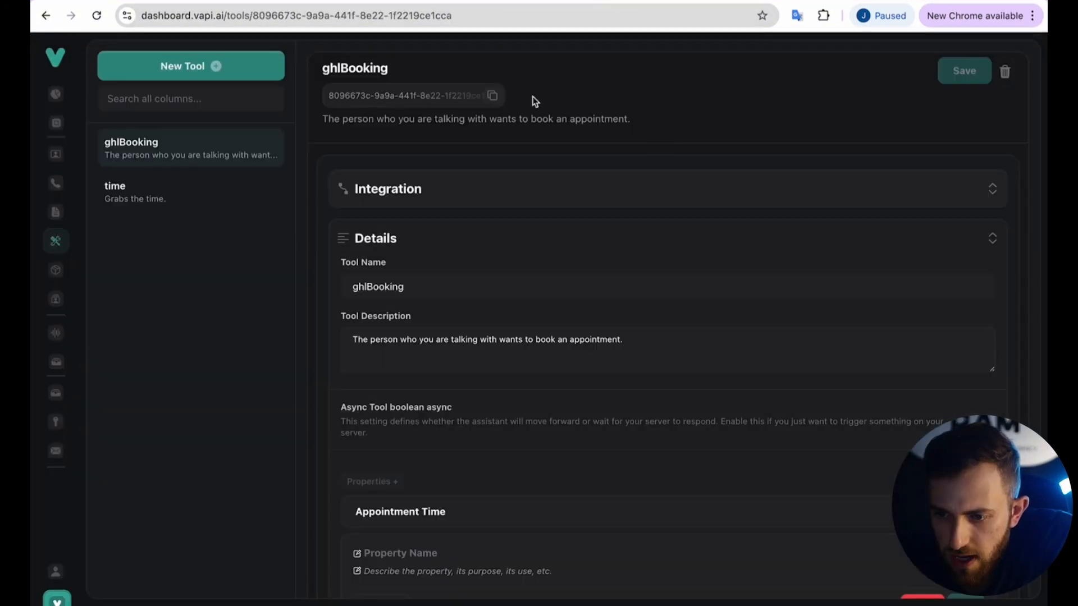
click(497, 4)
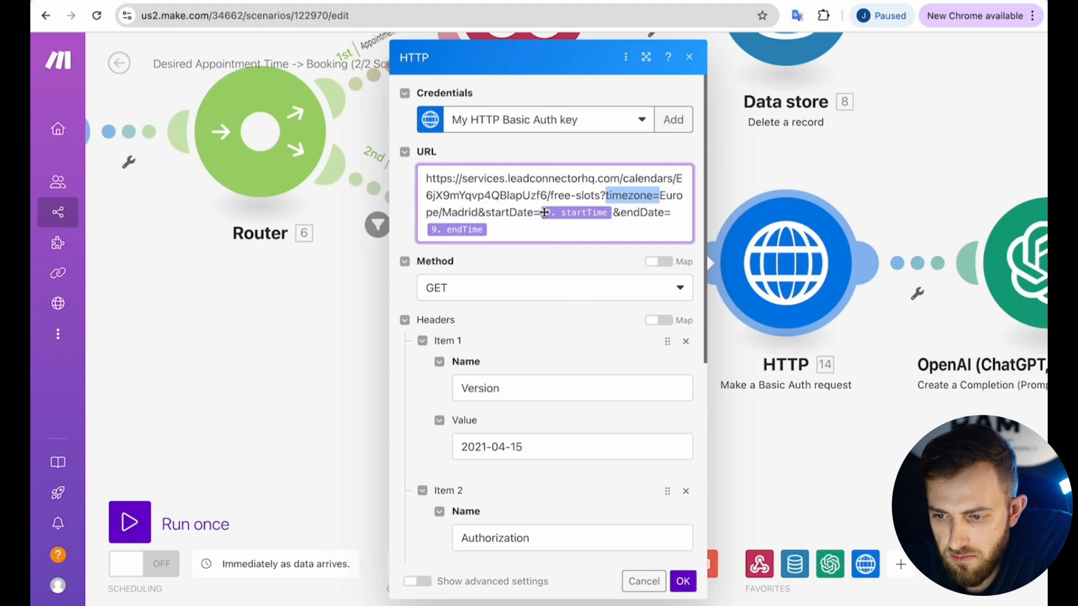
Review the free-slots HTTP request headers and options with timezone Europe/Madrid, then confirm it.
click(757, 159)
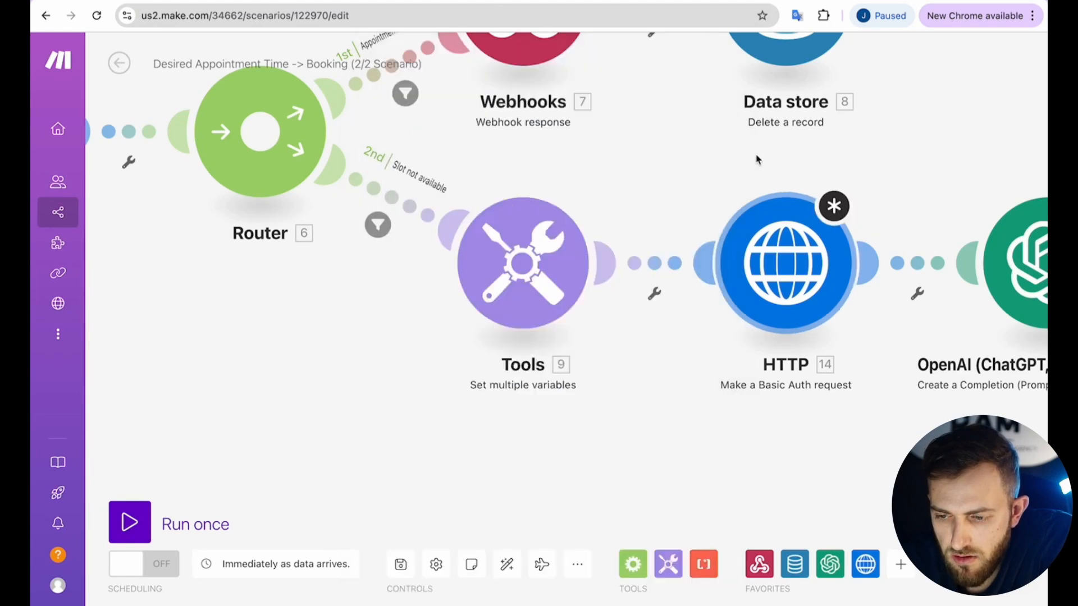
click(796, 270)
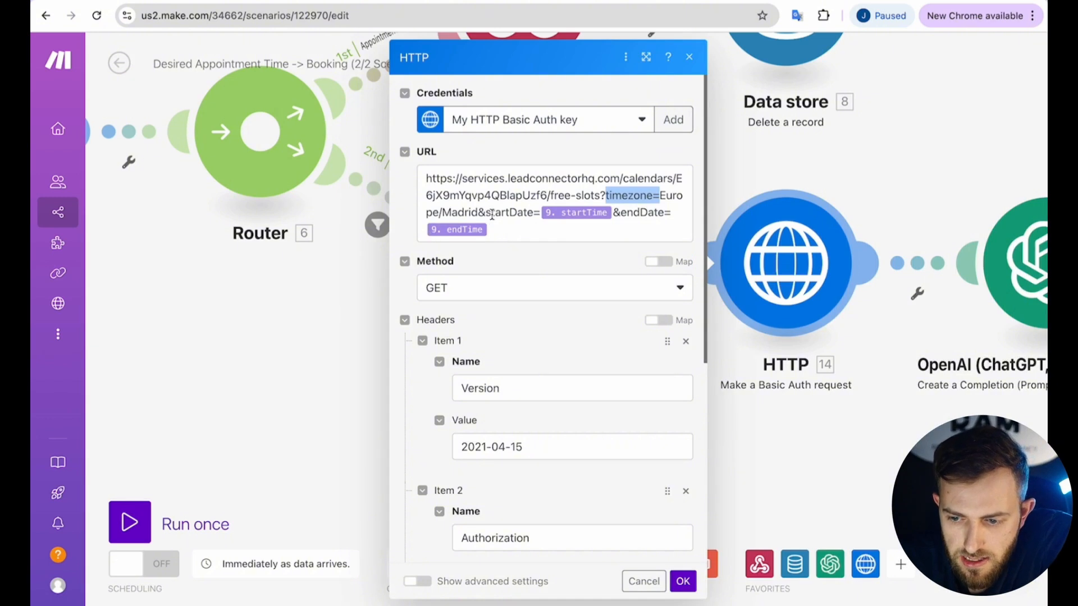
scroll(525, 330, down, 1)
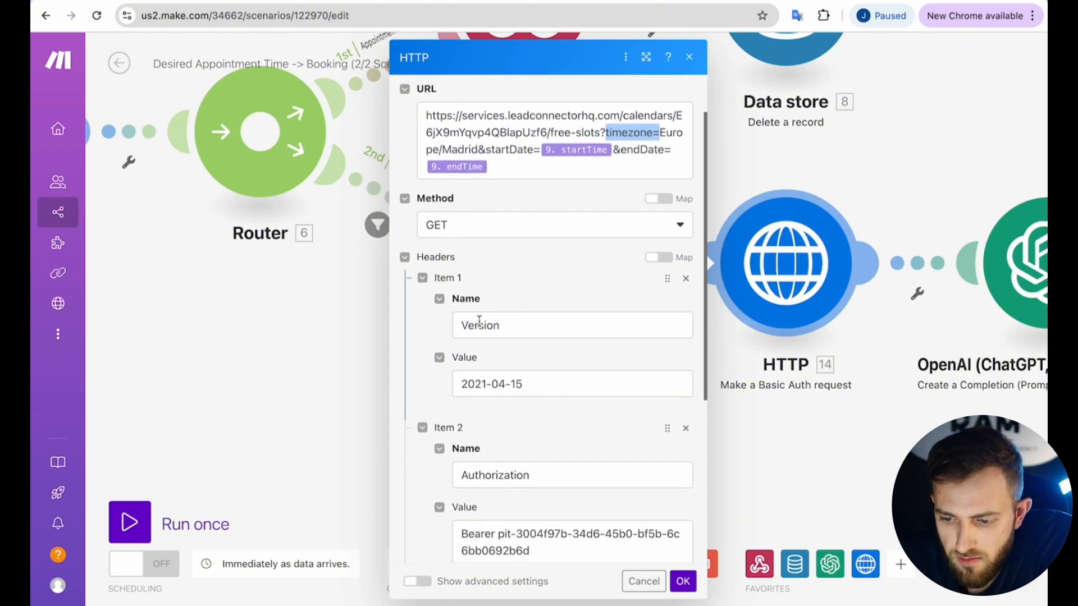
scroll(525, 372, down, 4)
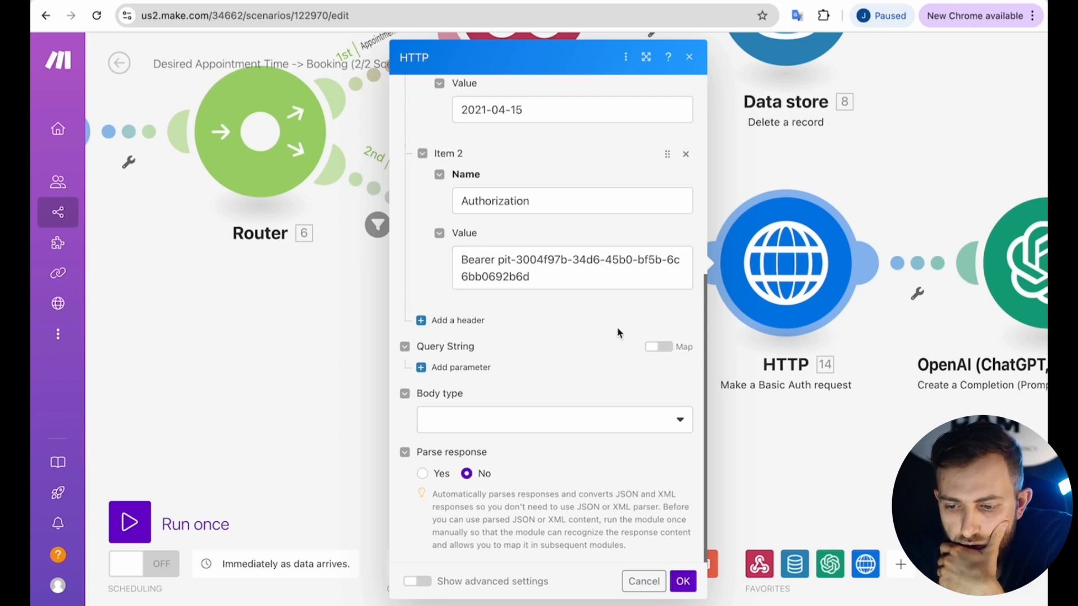
click(685, 587)
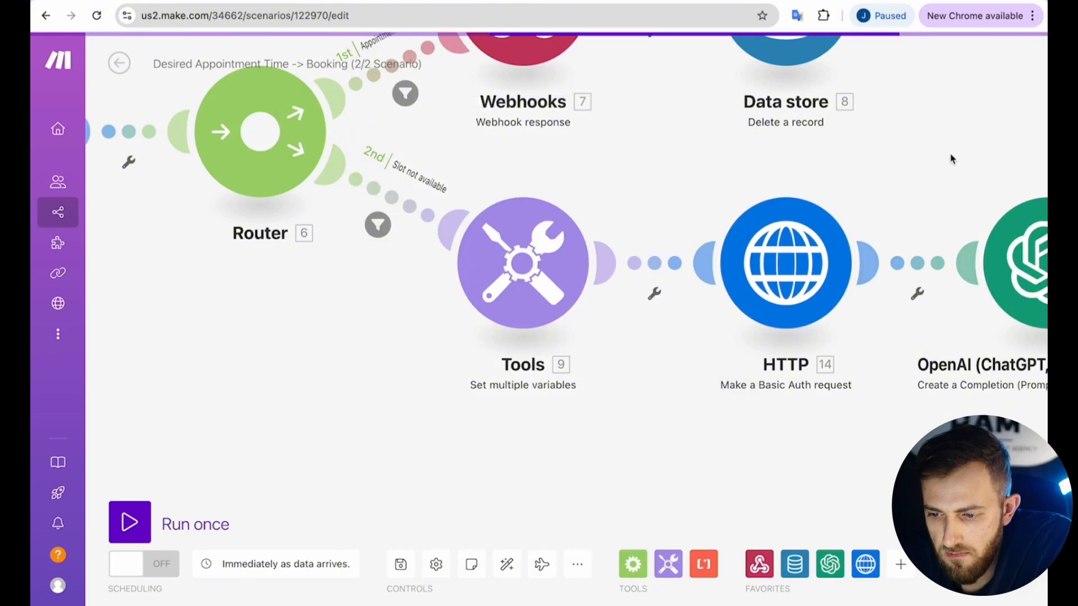
scroll(685, 173, right, 5)
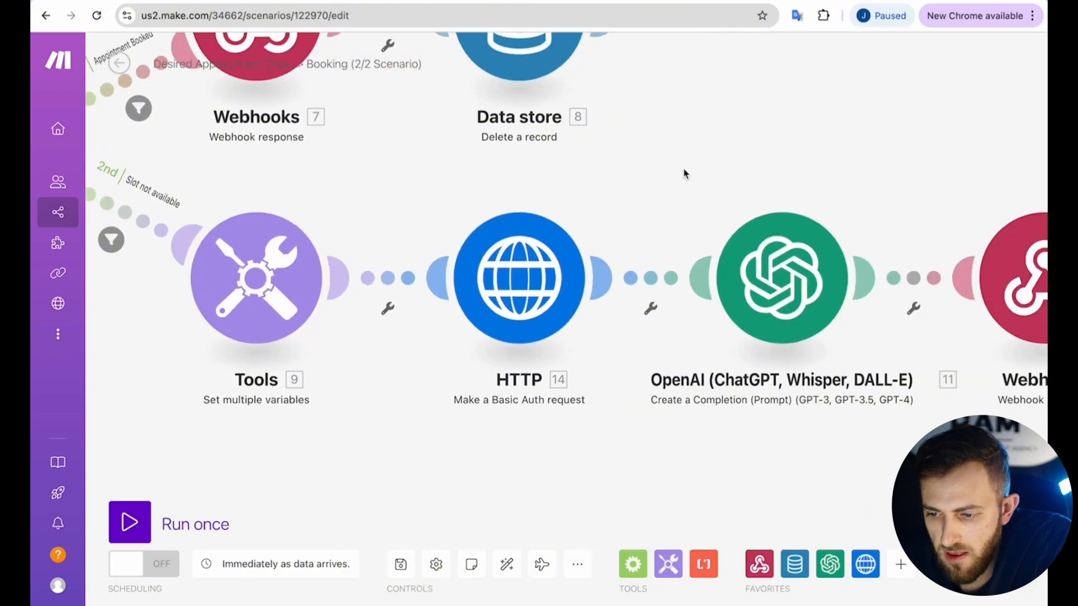
Open the OpenAI completion settings and scroll to the Message 2 user content.
click(789, 284)
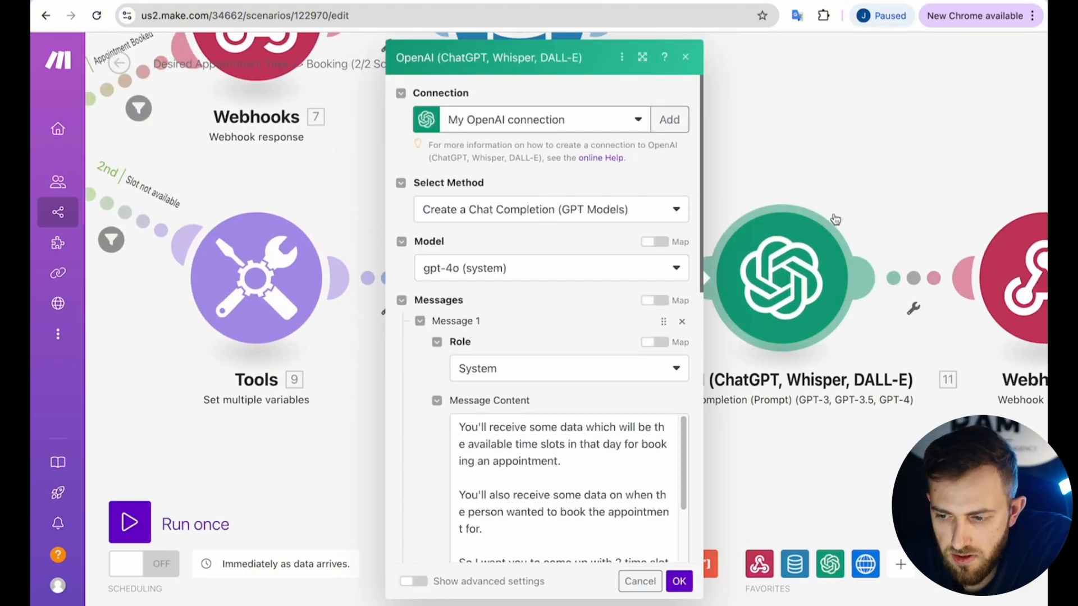
scroll(532, 247, down, 2)
scroll(531, 248, down, 2)
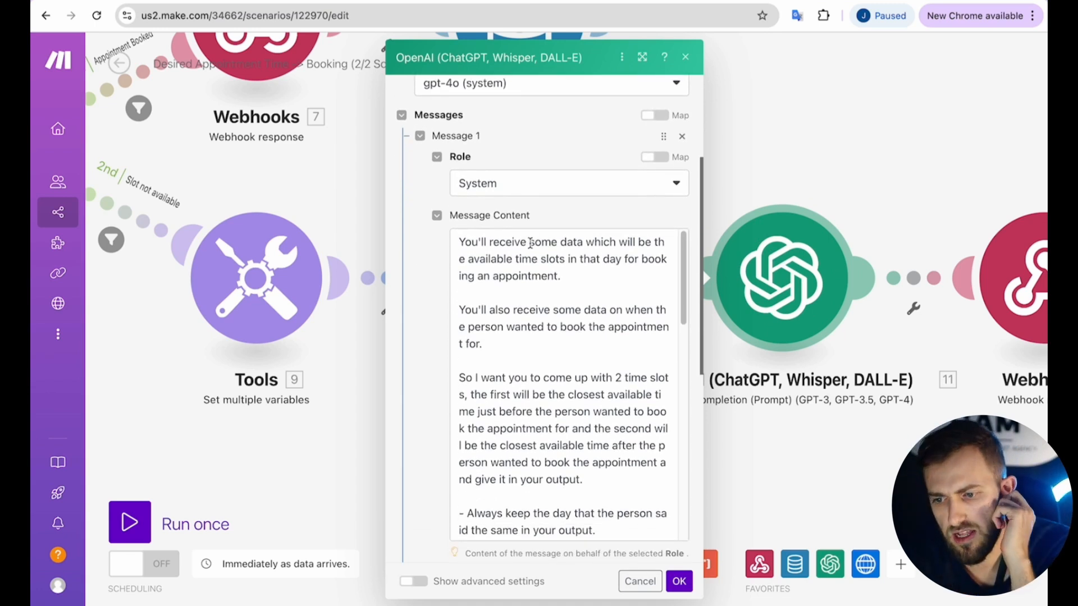
scroll(554, 318, down, 2)
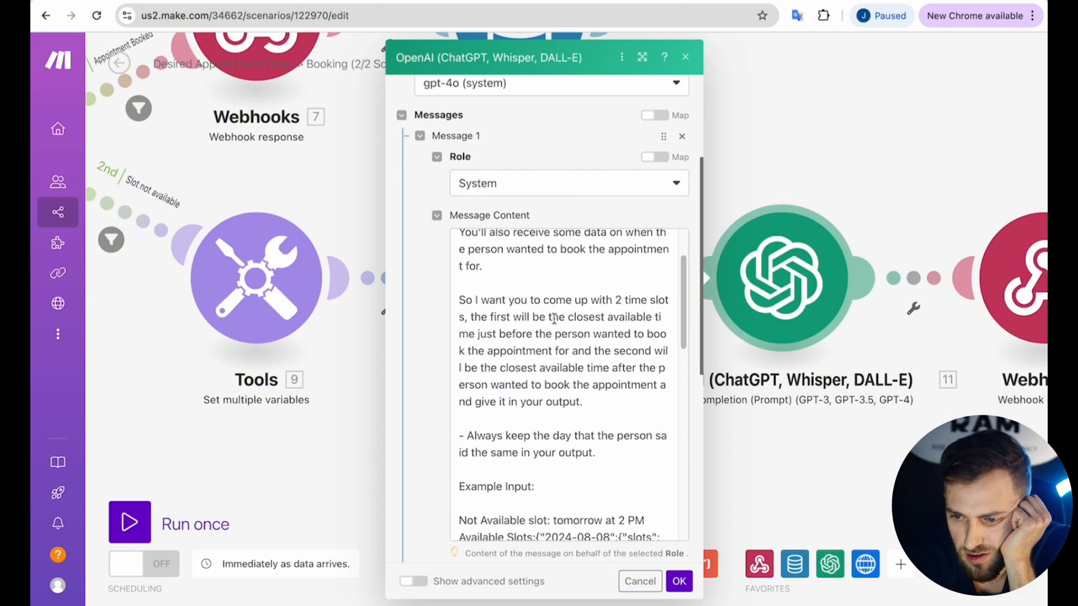
scroll(554, 318, up, 1)
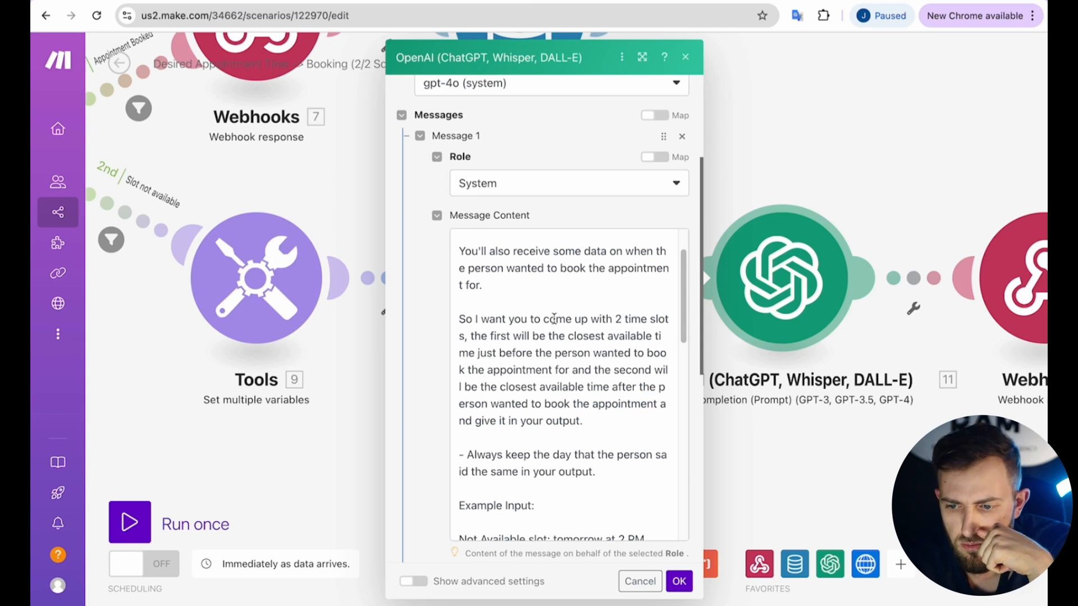
scroll(554, 318, down, 8)
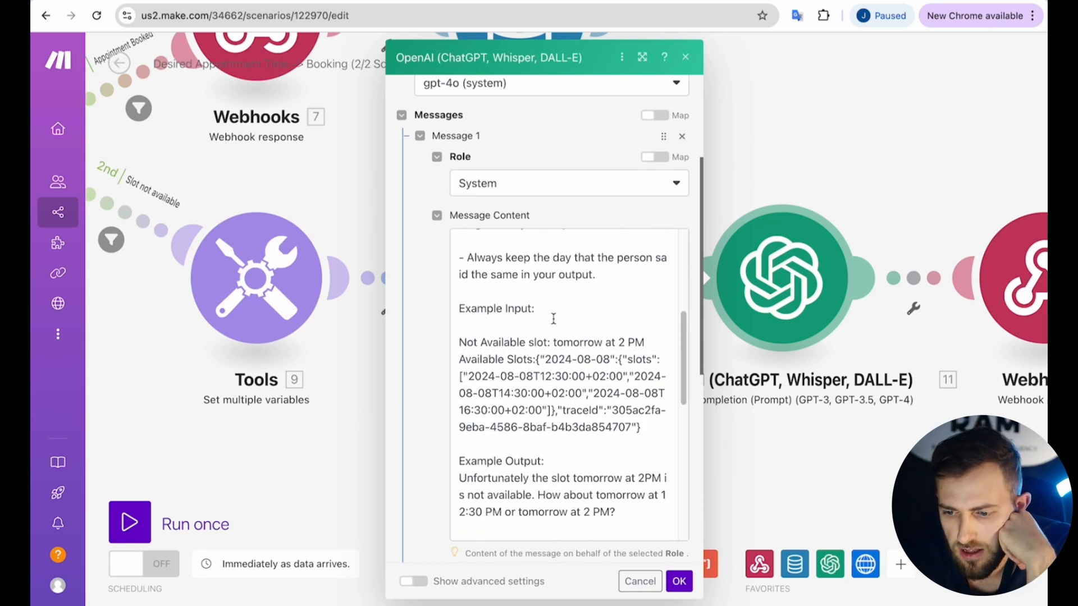
scroll(553, 318, down, 4)
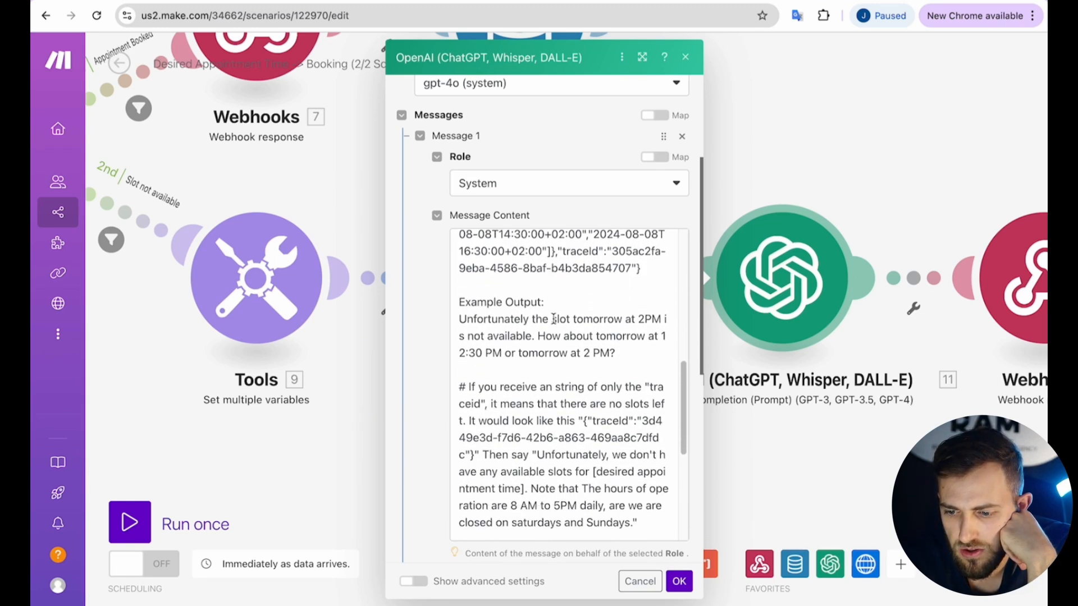
scroll(554, 318, down, 8)
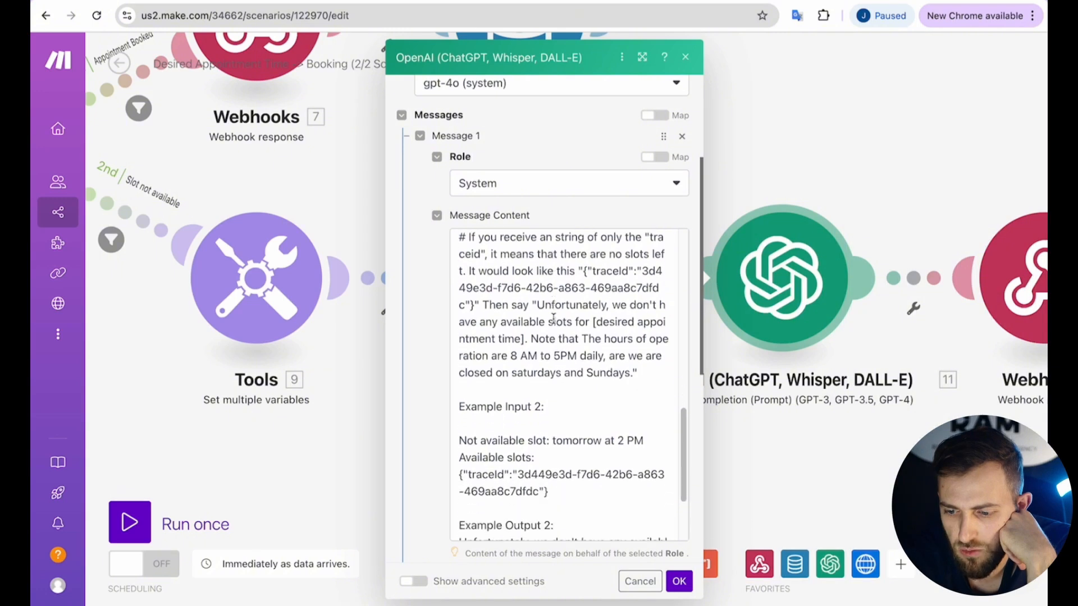
scroll(553, 319, down, 4)
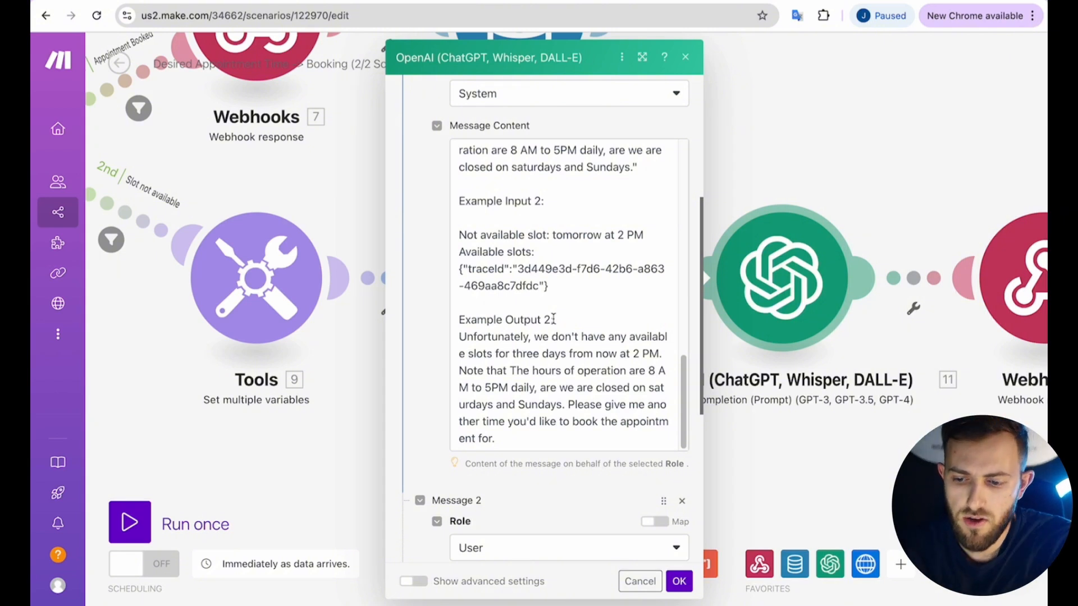
scroll(553, 319, down, 3)
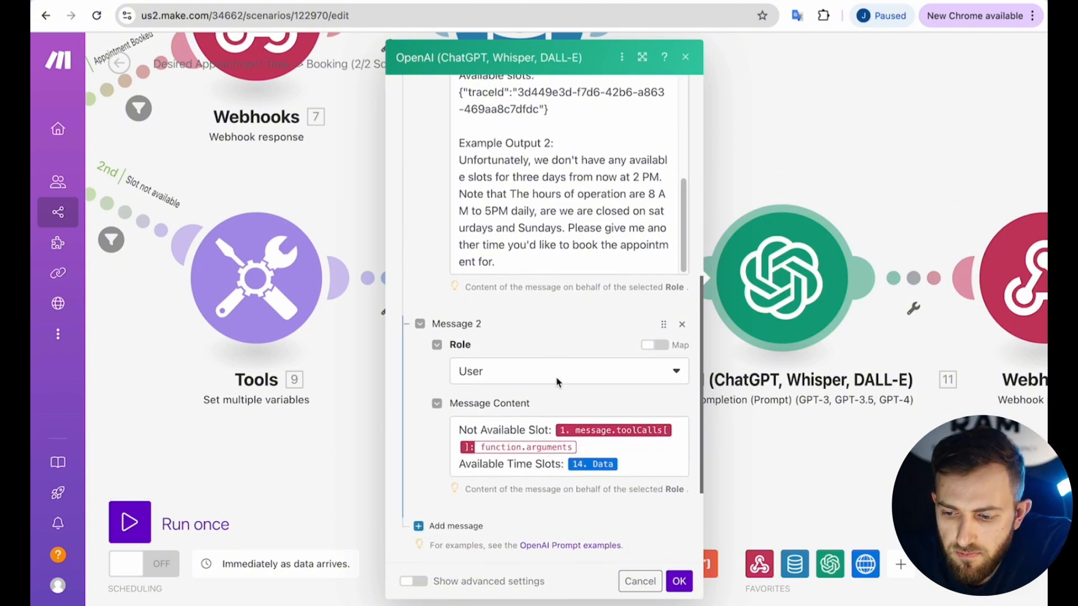
Replace the Not Available Slot mapping with toolCallList[]: function.arguments.Appointment Time.
click(596, 446)
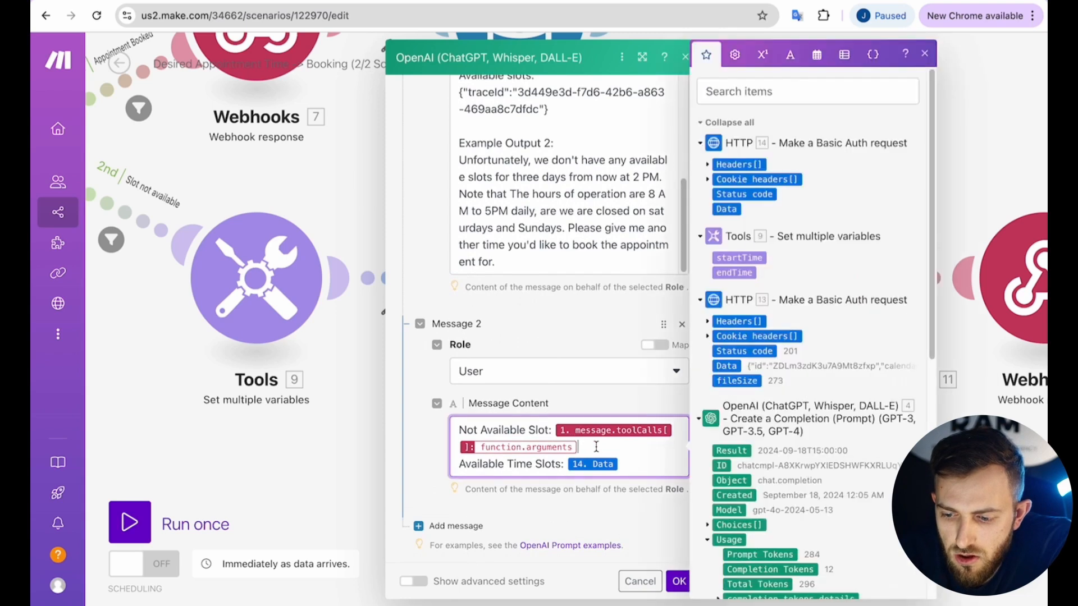
key(BackSpace)
scroll(780, 354, down, 7)
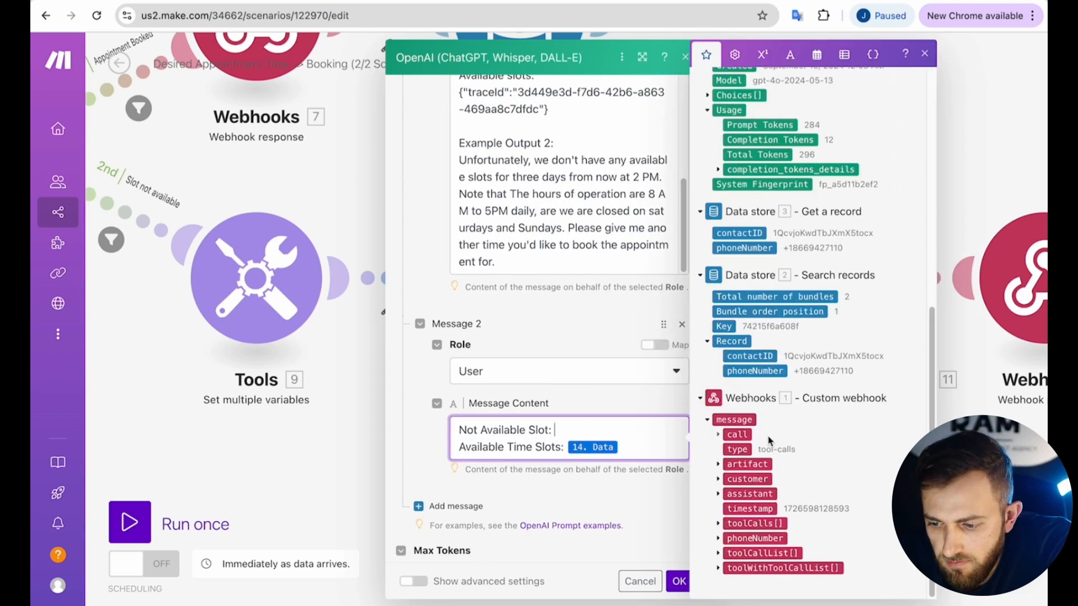
click(719, 554)
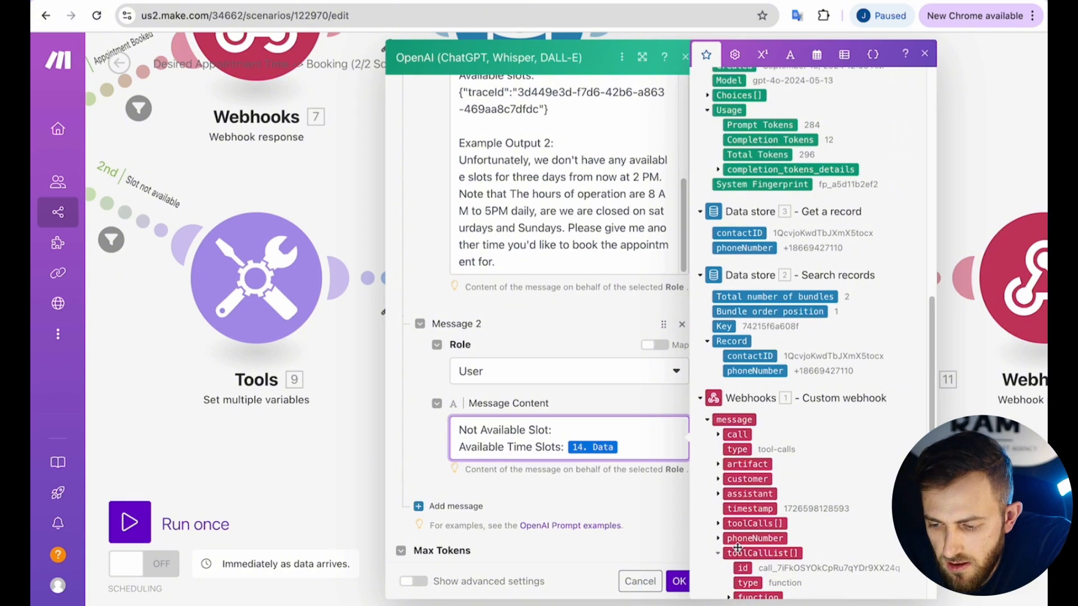
scroll(724, 559, down, 1)
click(728, 553)
scroll(727, 559, down, 1)
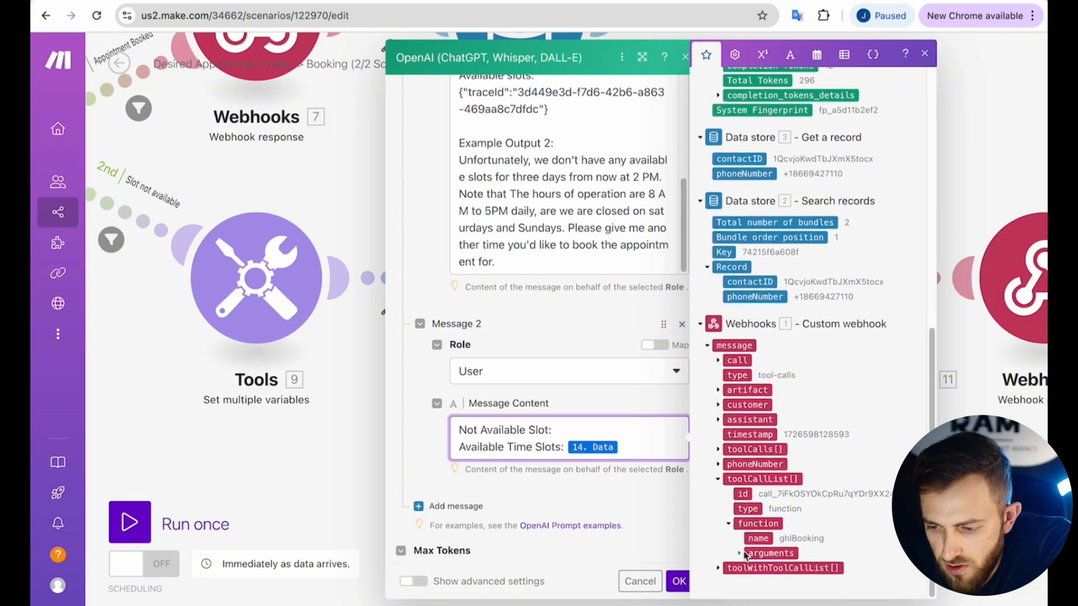
click(739, 553)
scroll(741, 555, down, 1)
click(787, 547)
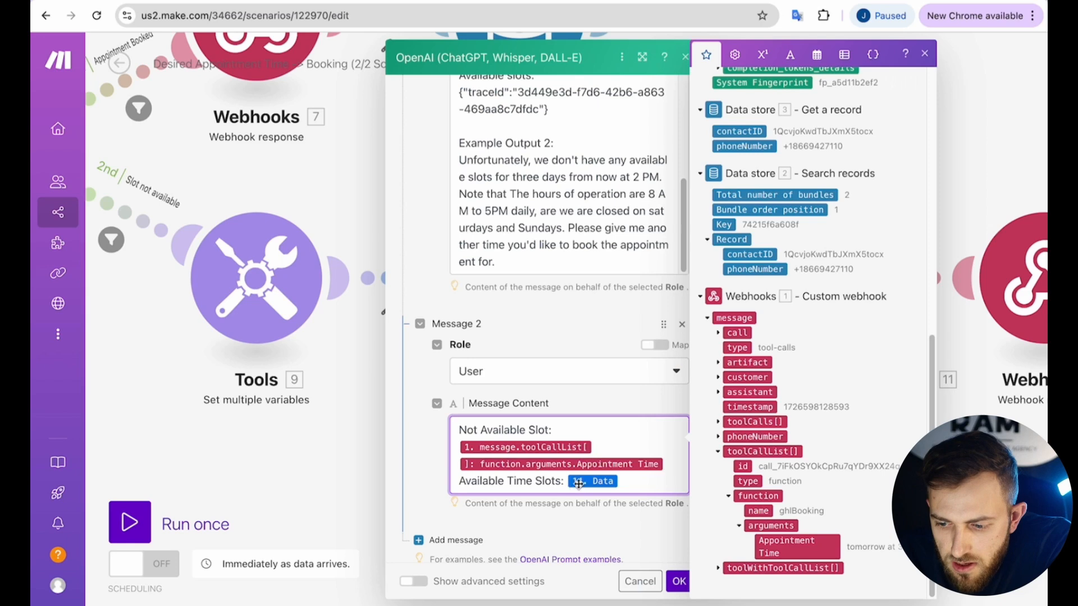
click(679, 583)
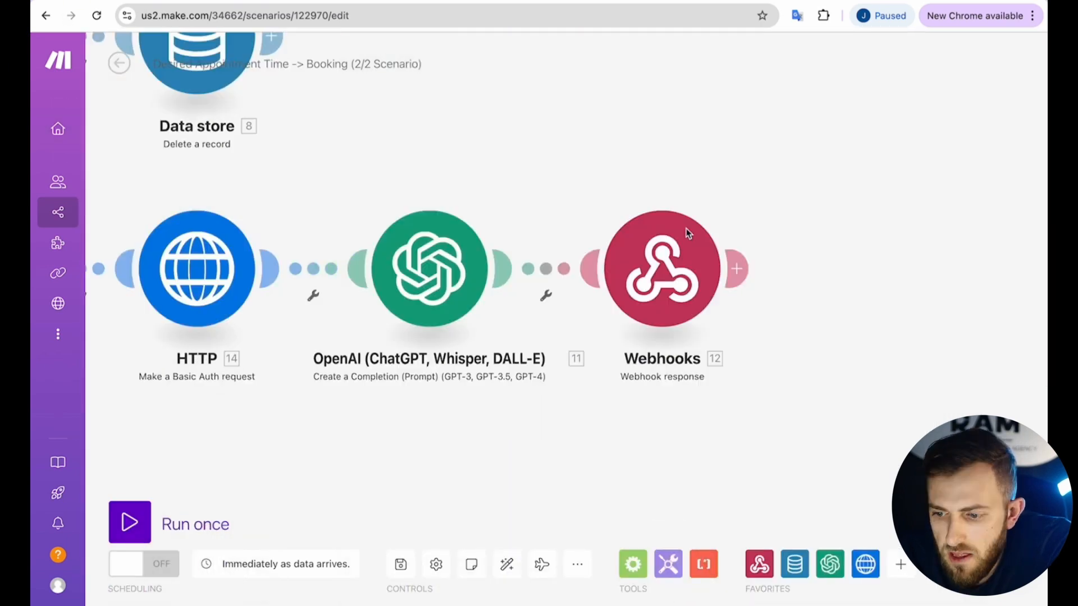
Verify the webhook response JSON body returns the tool call id and OpenAI result, then save.
click(688, 233)
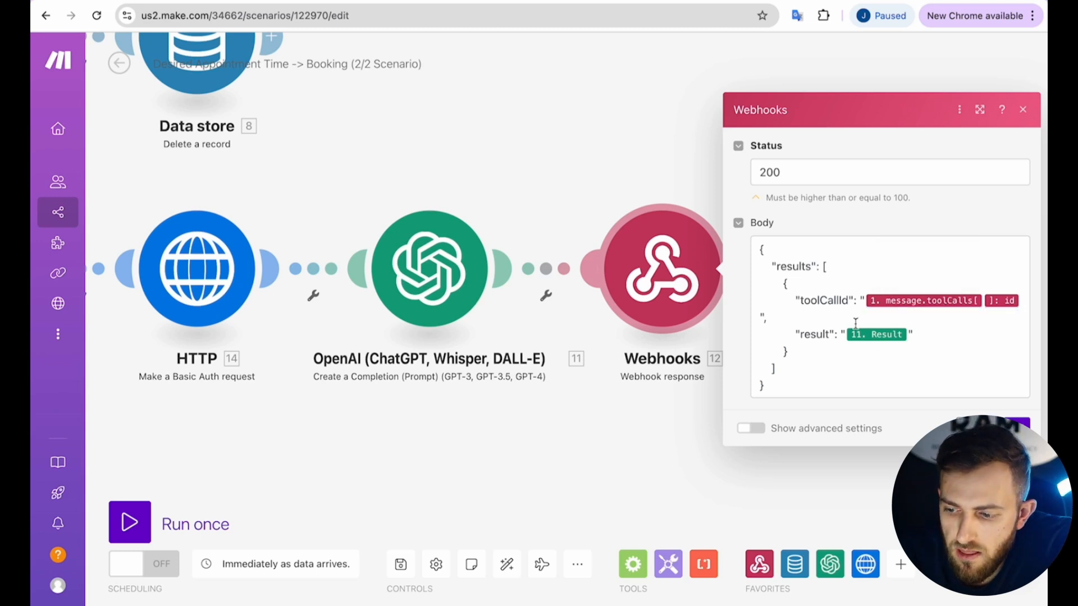
click(907, 334)
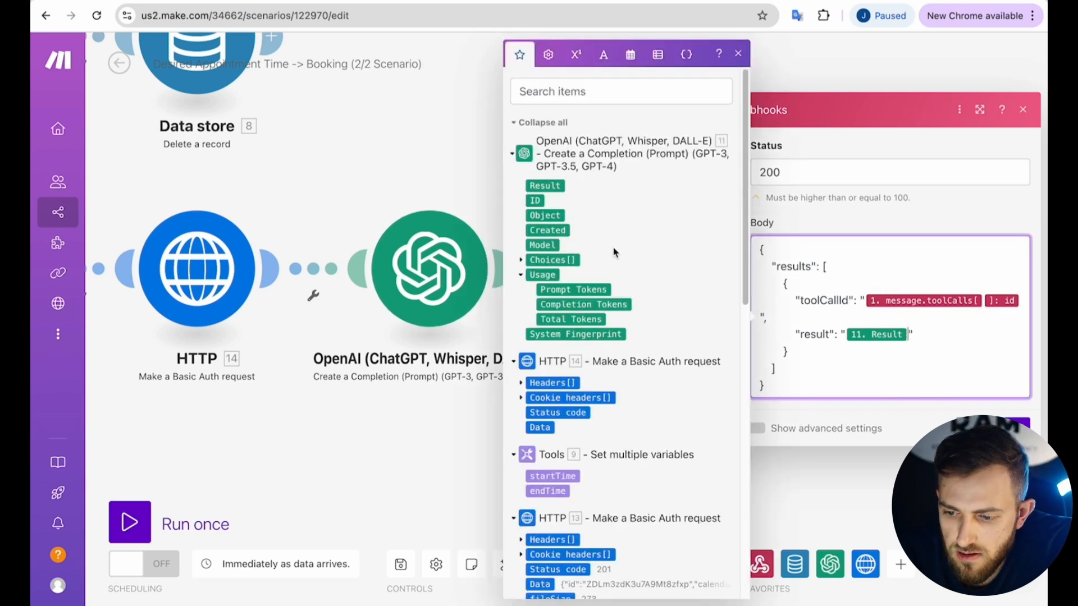
click(386, 132)
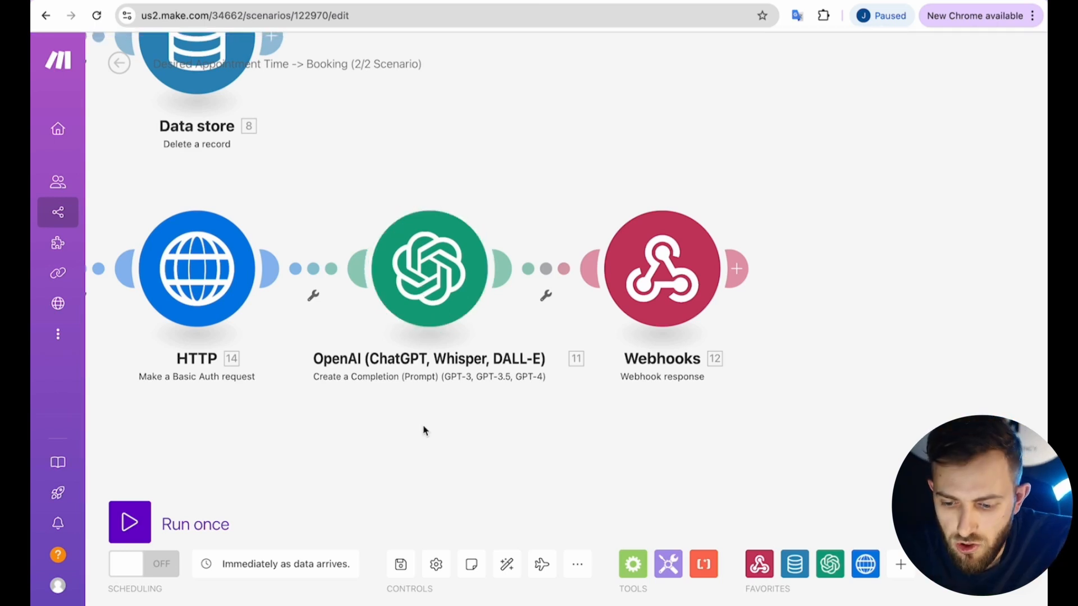
click(402, 566)
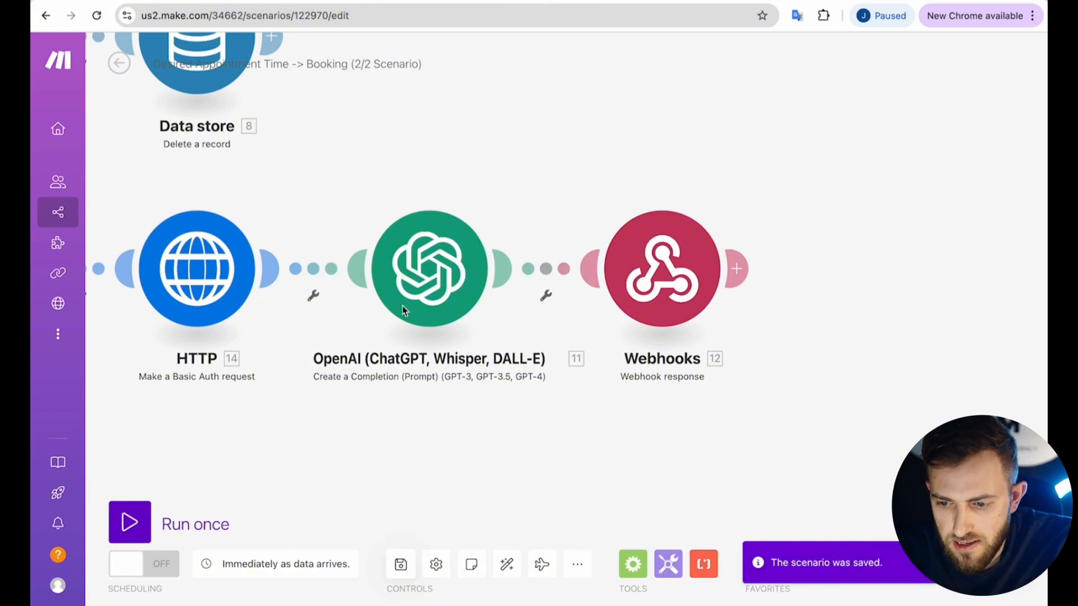
Start Run once on the booking scenario, then on the Outbound Call scenario.
scroll(403, 311, down, 10)
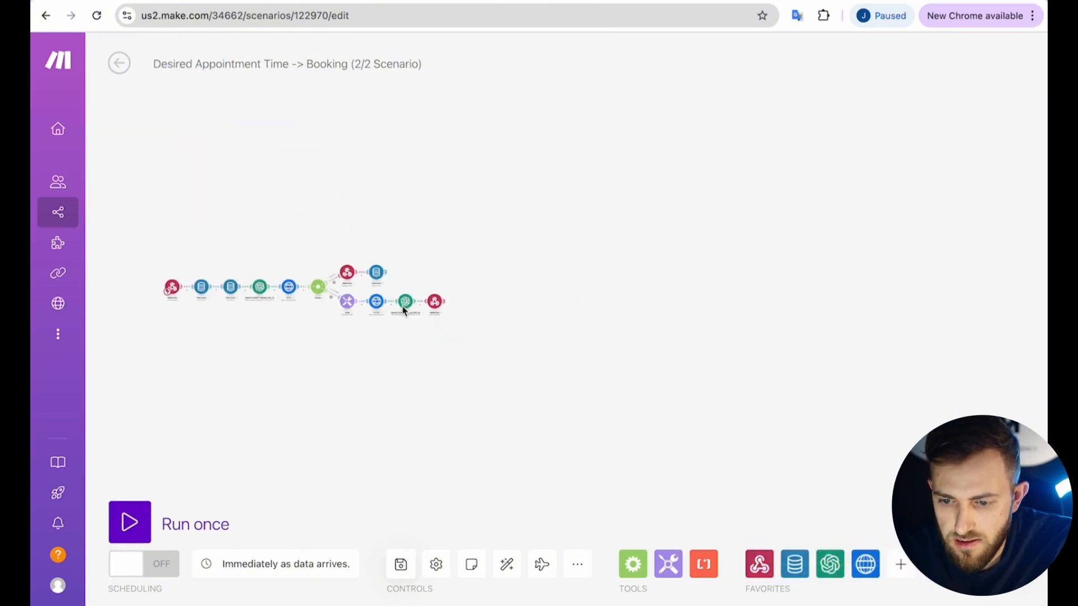
scroll(401, 280, up, 10)
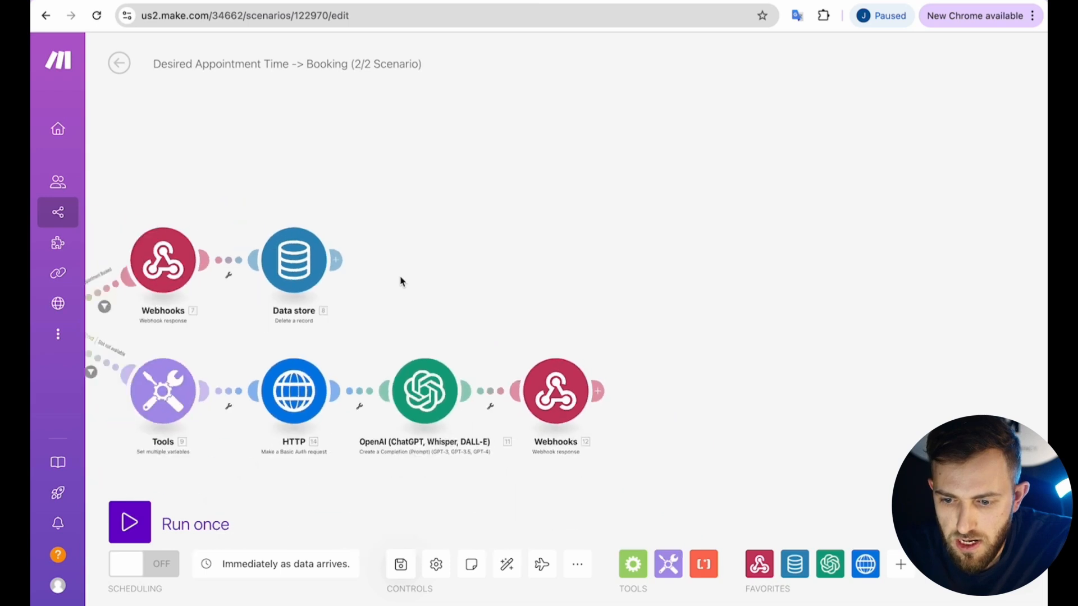
scroll(401, 281, down, 4)
drag(168, 241, 382, 256)
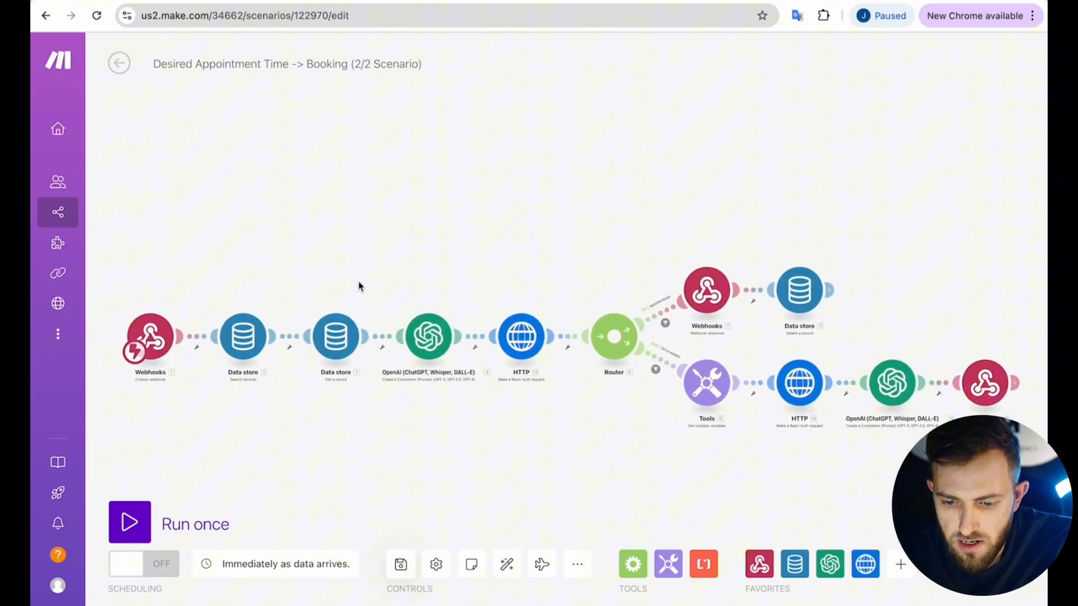
click(134, 523)
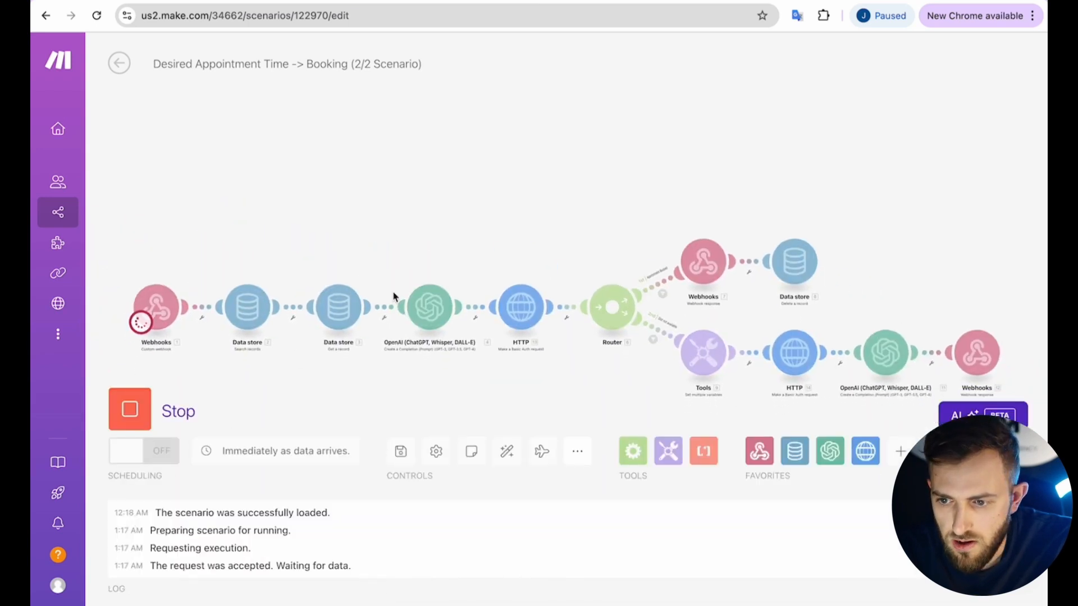
click(590, 1)
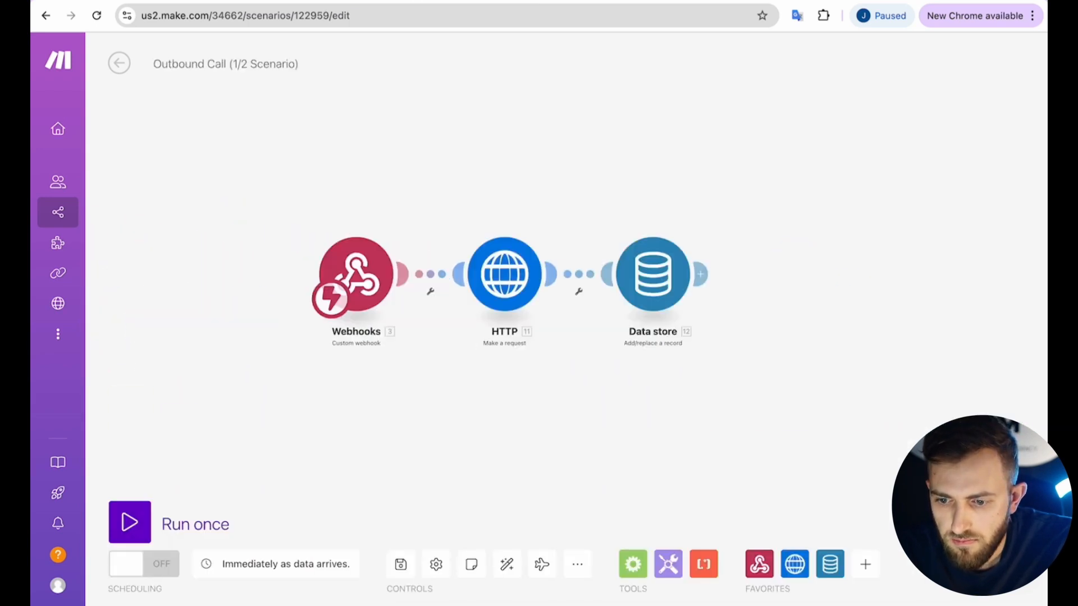
click(142, 515)
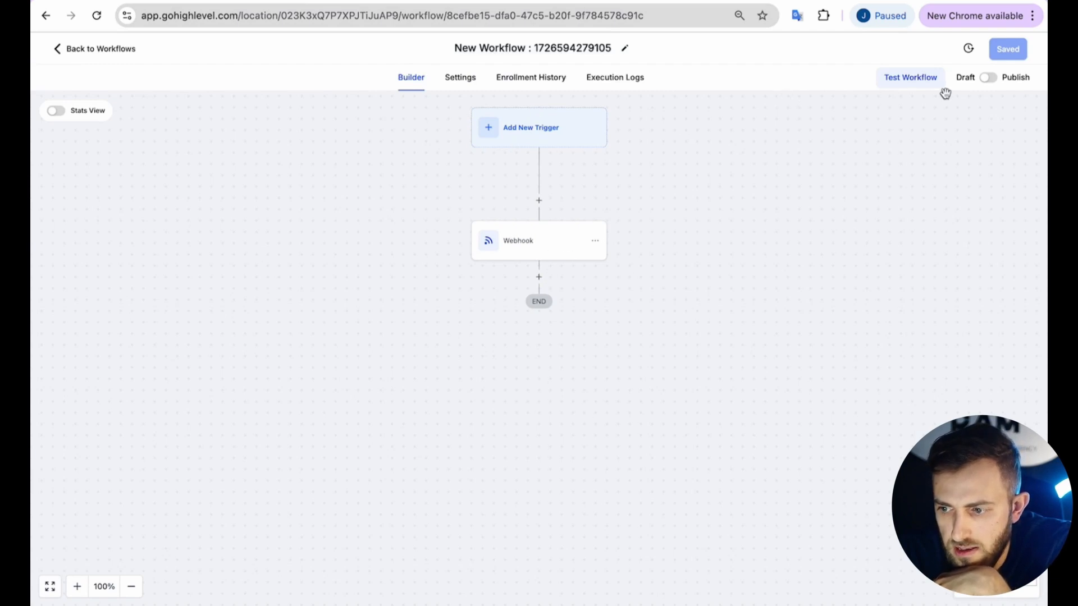
Test-run the Webhook workflow on a selected contact to trigger the incoming call.
click(923, 84)
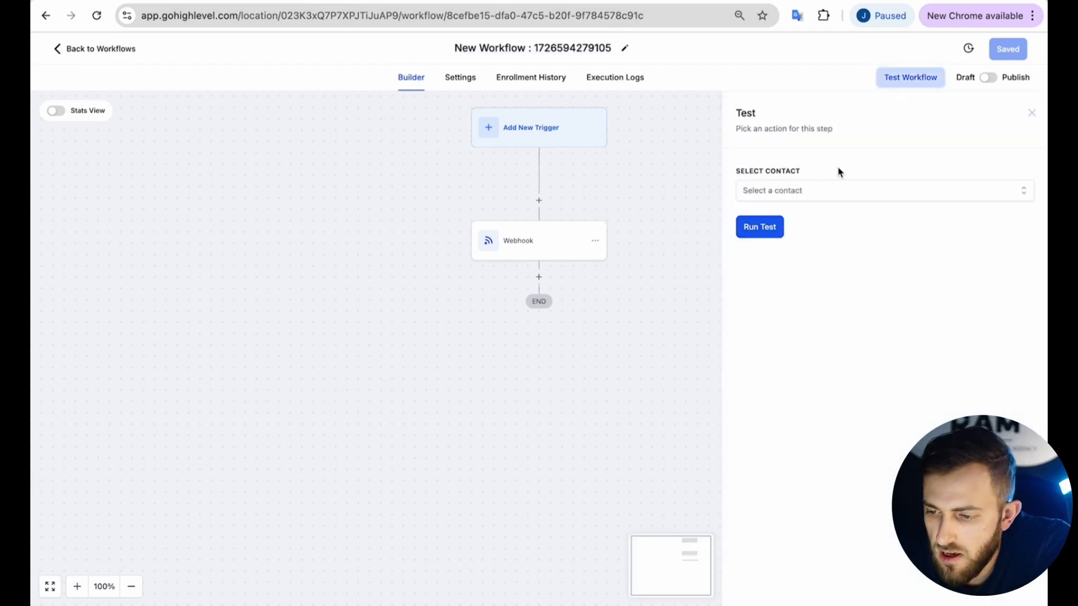
click(791, 190)
click(778, 262)
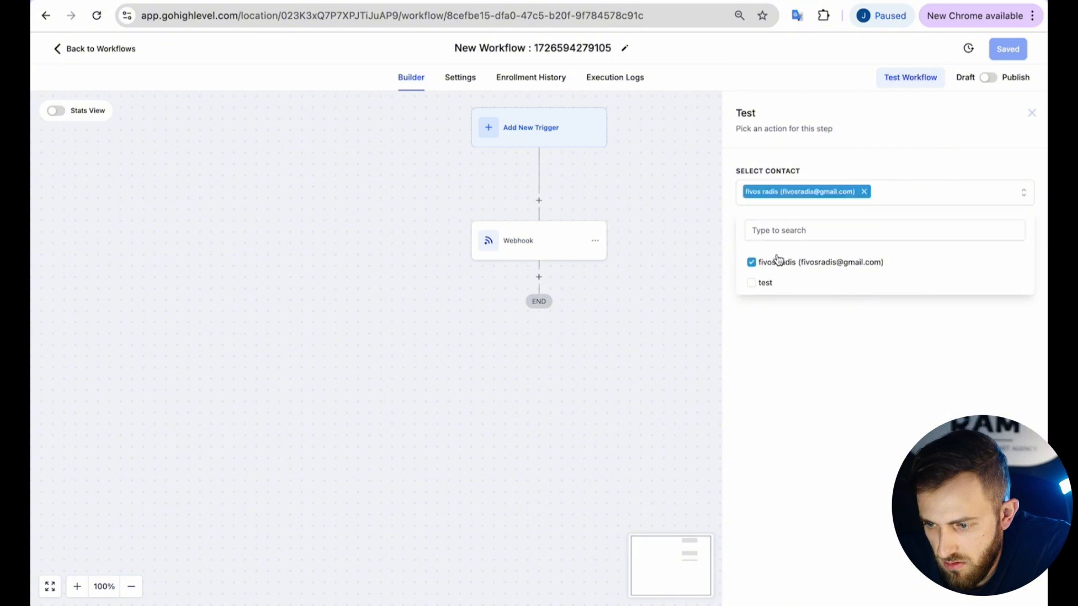
click(789, 317)
click(761, 237)
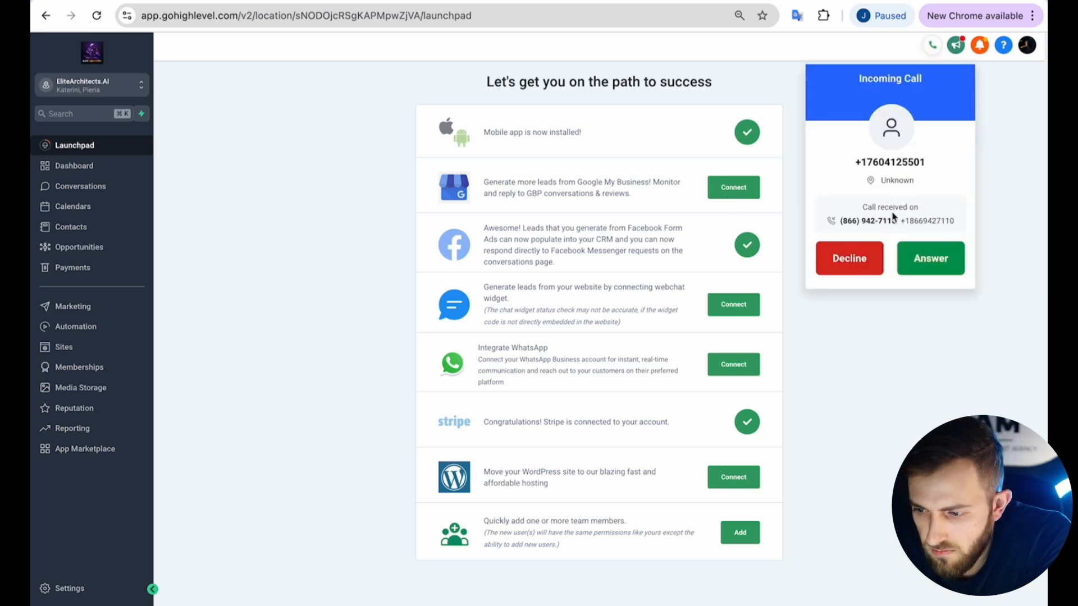
Answer the incoming call on the Launchpad with the system volume turned up.
key(XF86AudioRaiseVolume)
click(926, 255)
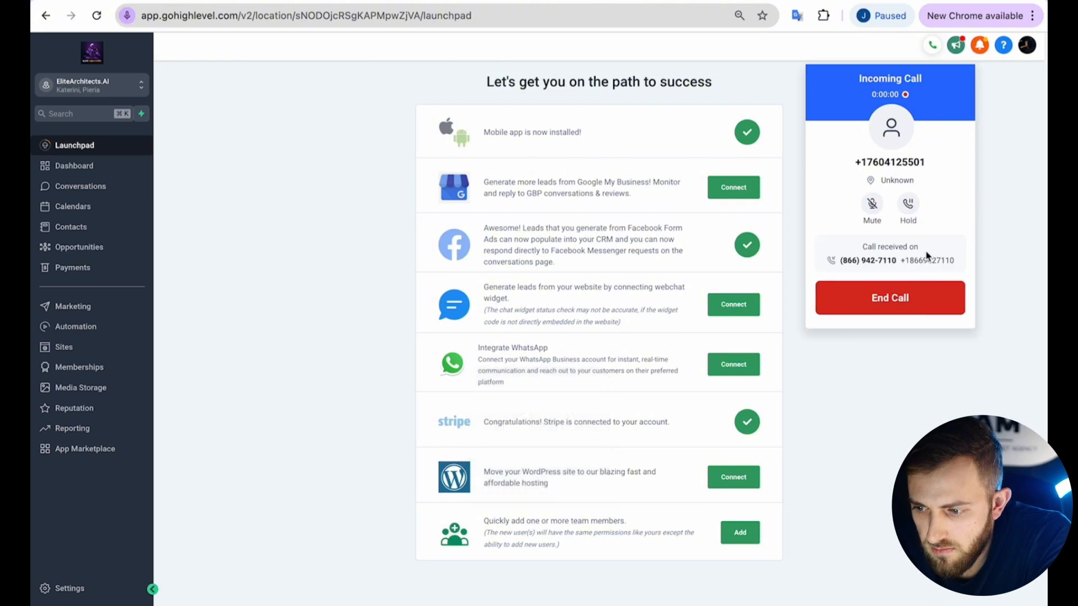
key(XF86AudioRaiseVolume)
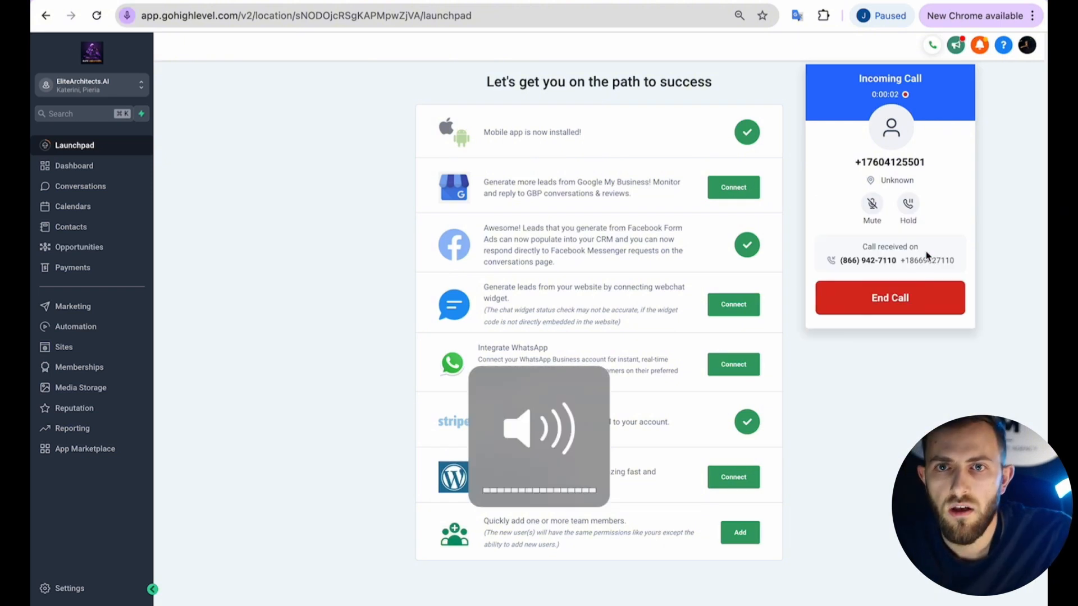
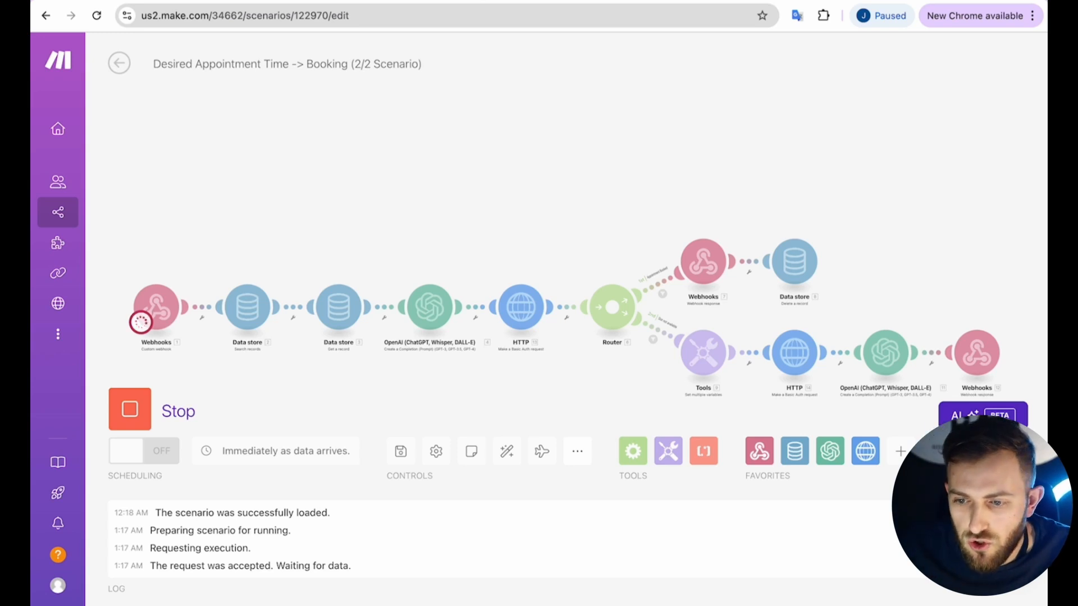
Reload the HighLevel calendar and check the week view for the booked appointment.
key(ctrl+Tab)
key(ctrl+Tab)
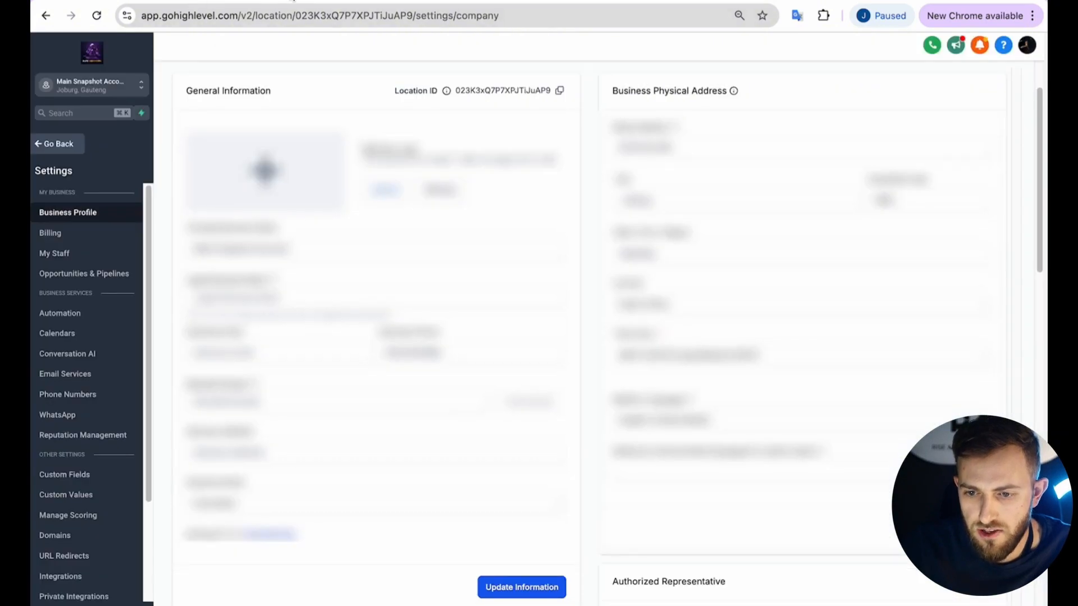
key(ctrl+r)
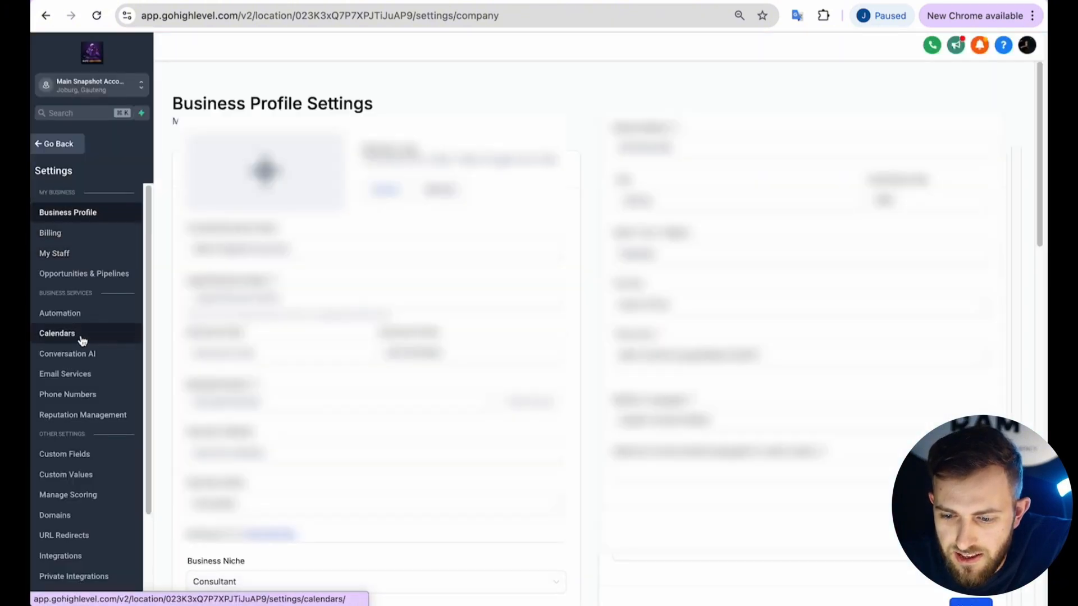
click(82, 337)
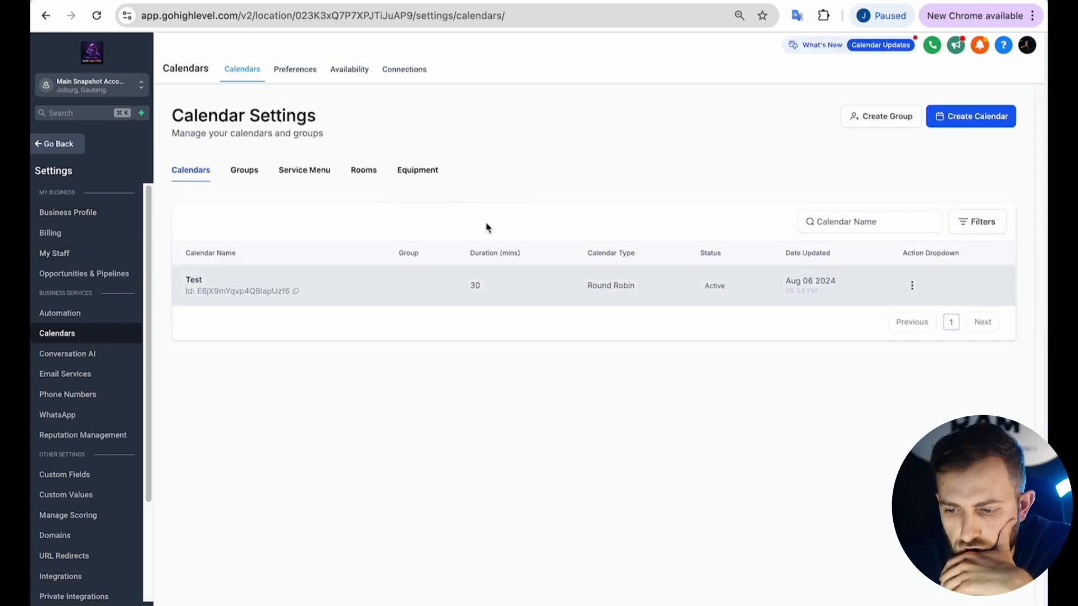
click(54, 149)
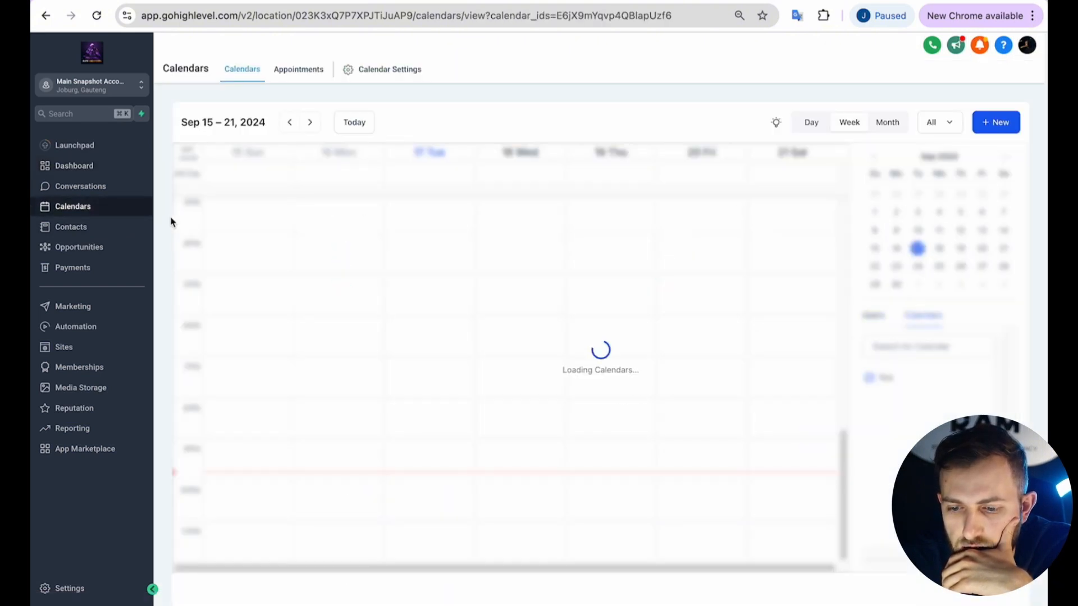
scroll(442, 264, up, 3)
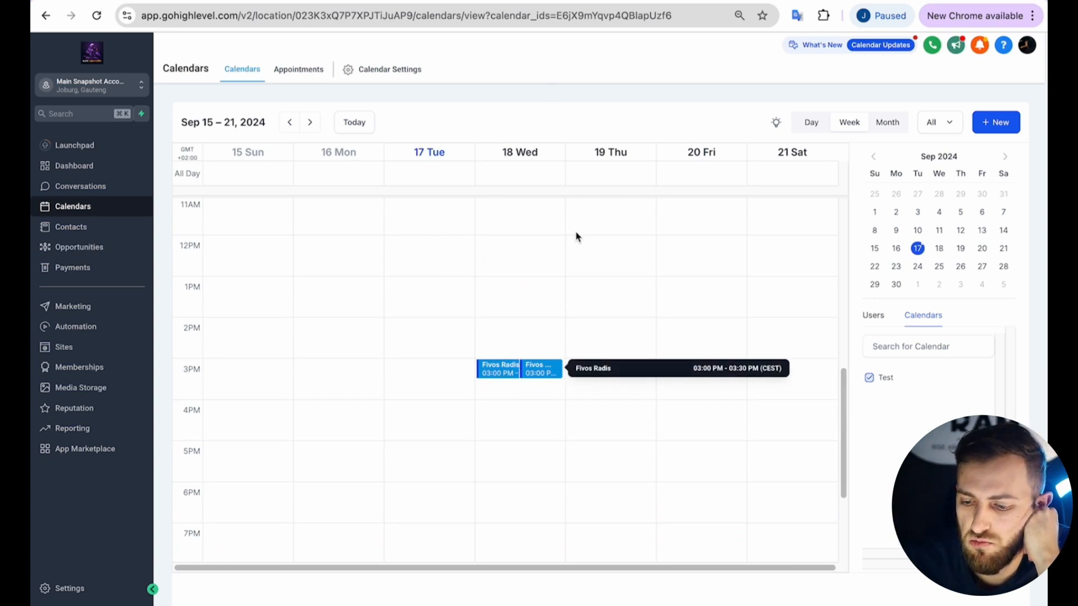
Inspect the first HTTP module's last run results and its settings in the booking scenario.
click(480, 0)
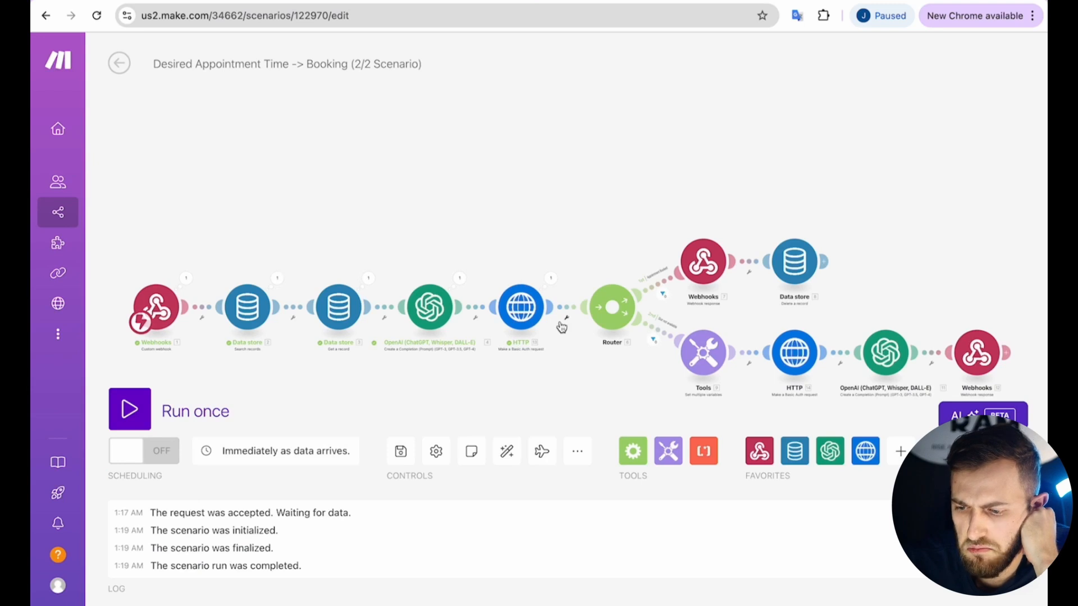
click(550, 278)
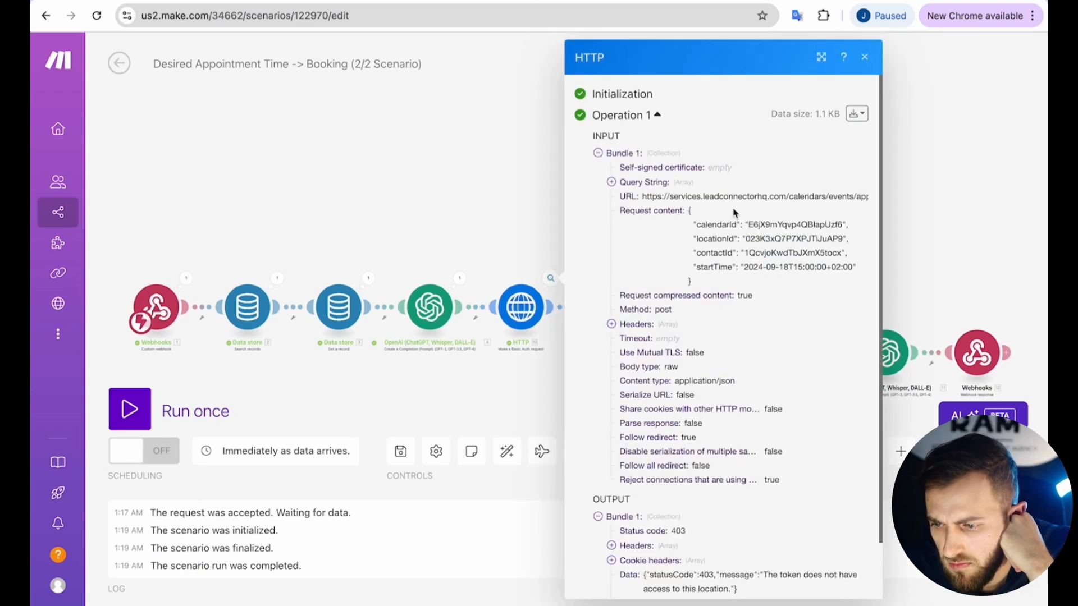
scroll(710, 353, down, 2)
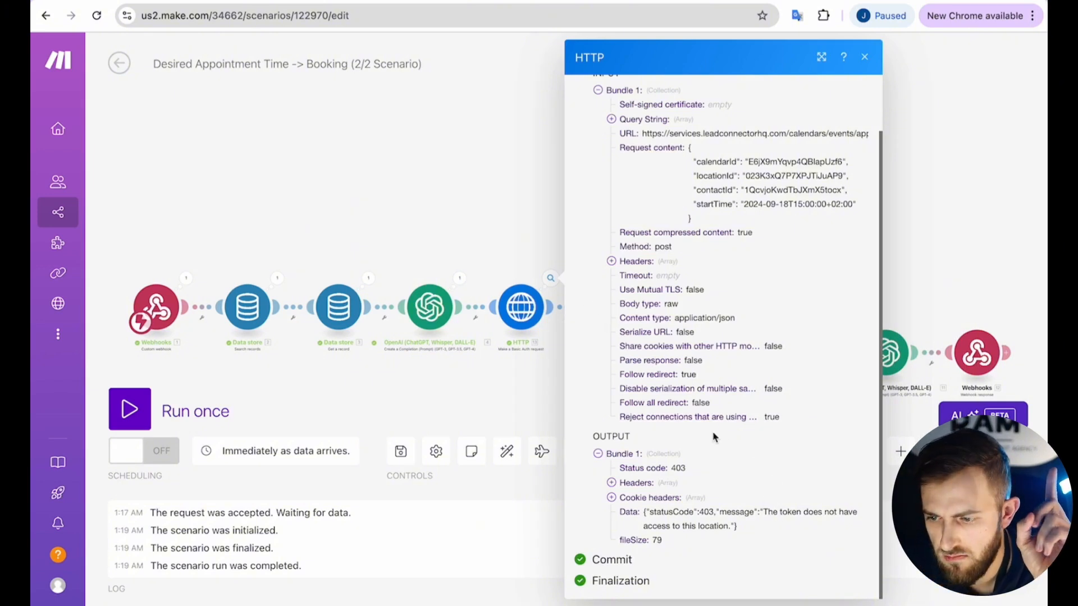
click(534, 312)
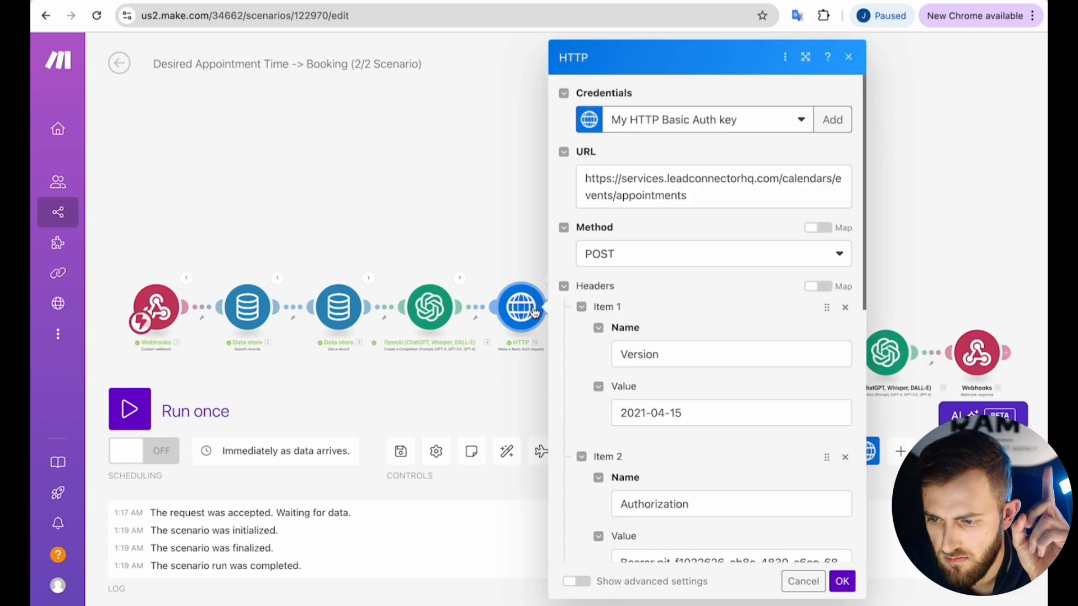
scroll(696, 235, down, 4)
scroll(696, 236, down, 3)
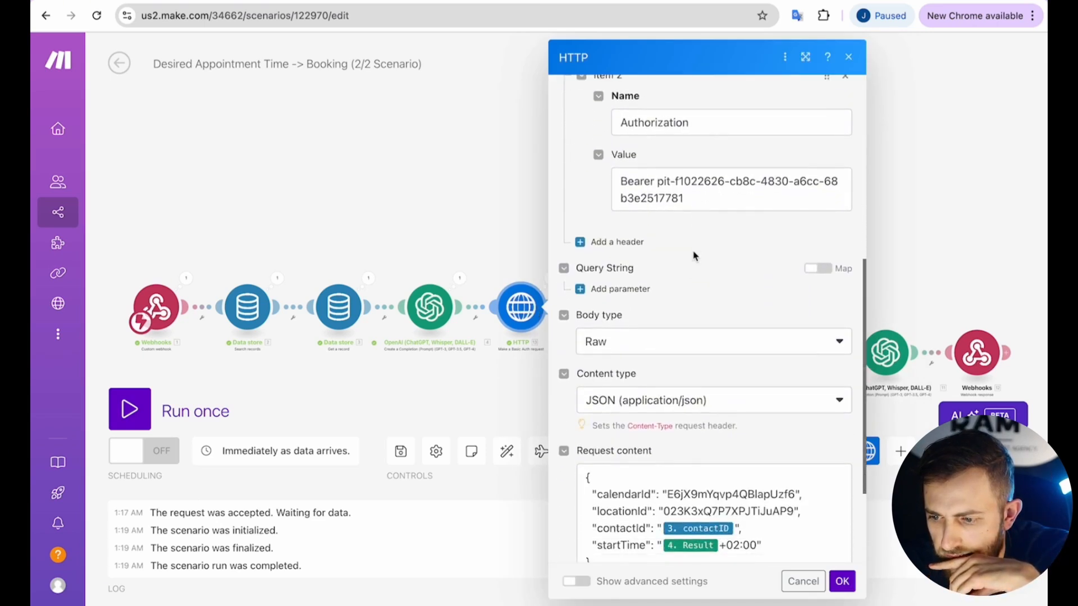
scroll(696, 253, up, 2)
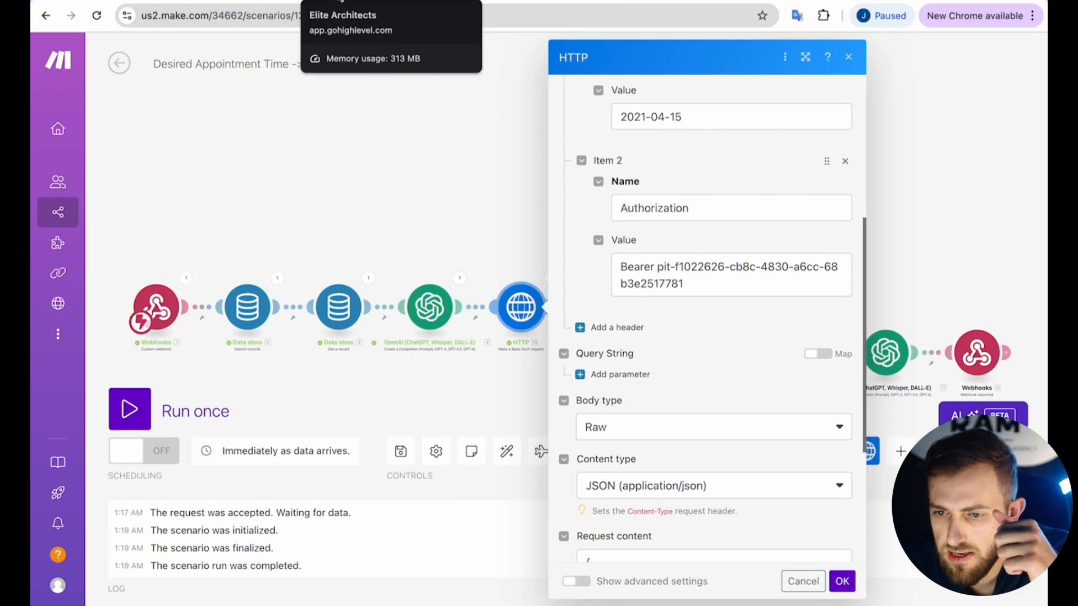
click(425, 167)
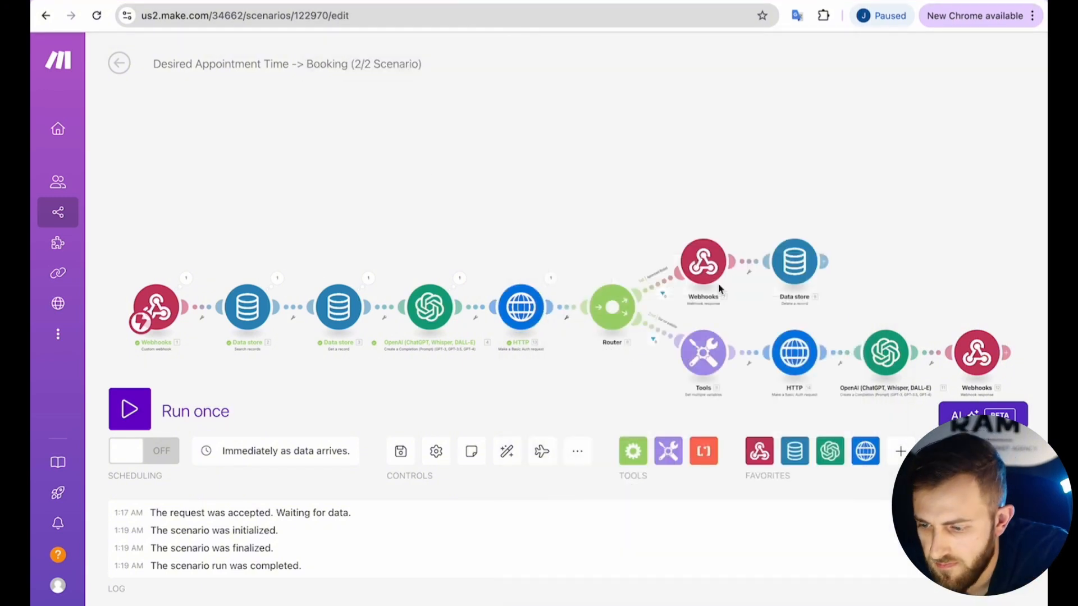
Copy the Bearer token from the lower-branch HTTP module's Authorization header.
click(783, 351)
scroll(635, 361, down, 5)
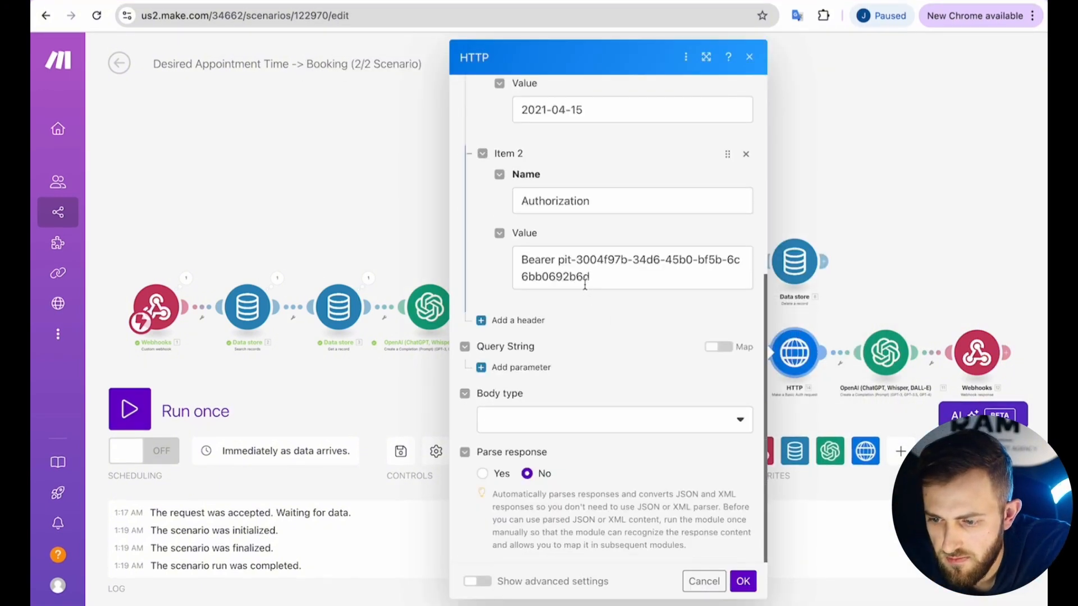
drag(558, 259, 599, 277)
key(ctrl+c)
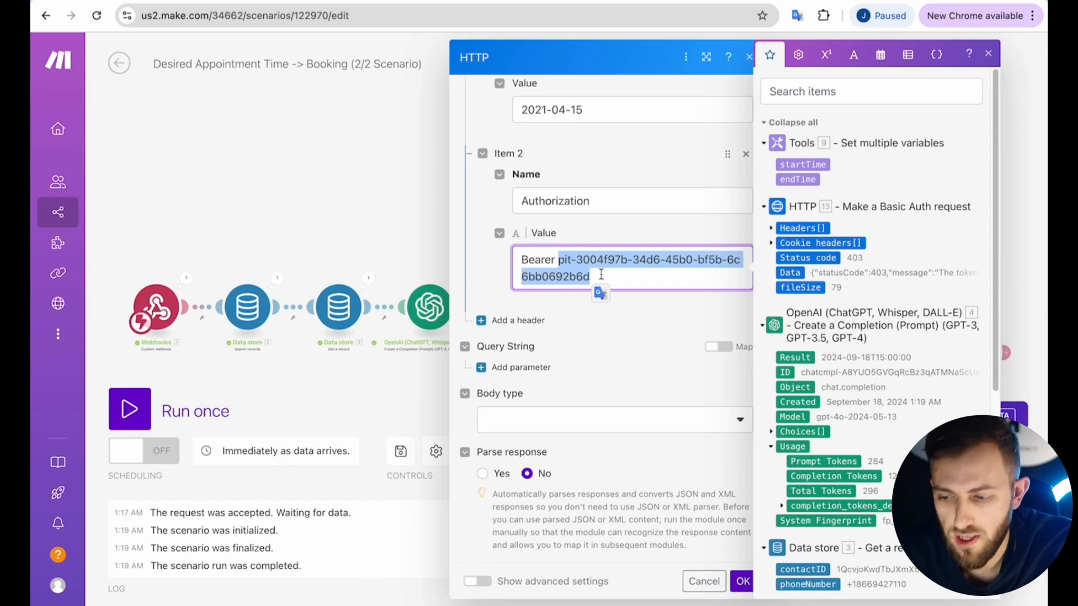
click(740, 581)
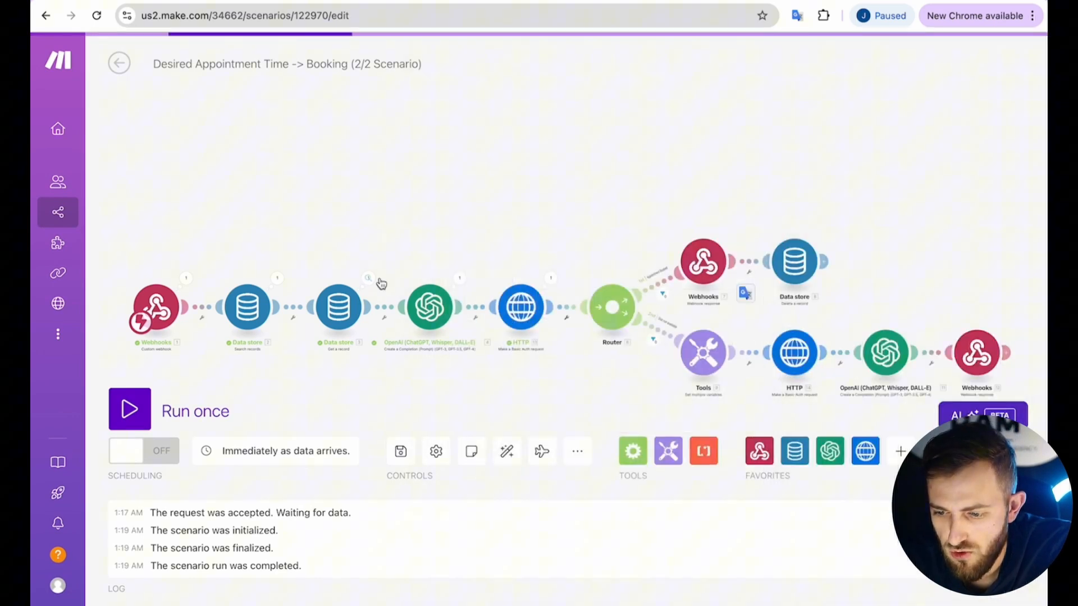
Paste the copied token over the old Bearer token in the first HTTP module.
click(531, 307)
scroll(688, 394, down, 8)
scroll(674, 314, up, 2)
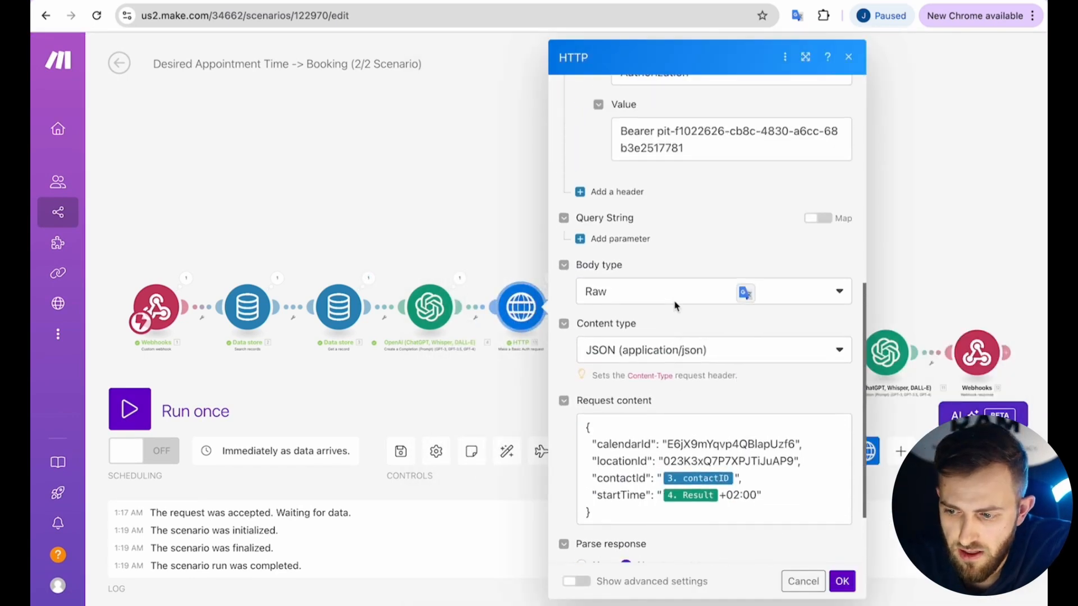
scroll(674, 304, up, 3)
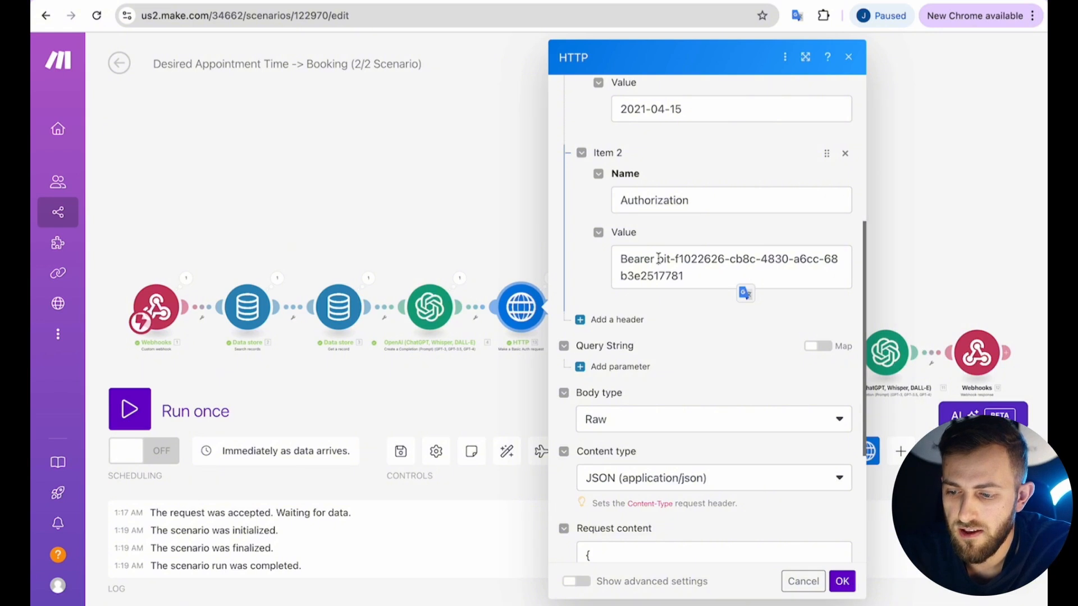
drag(658, 258, 688, 273)
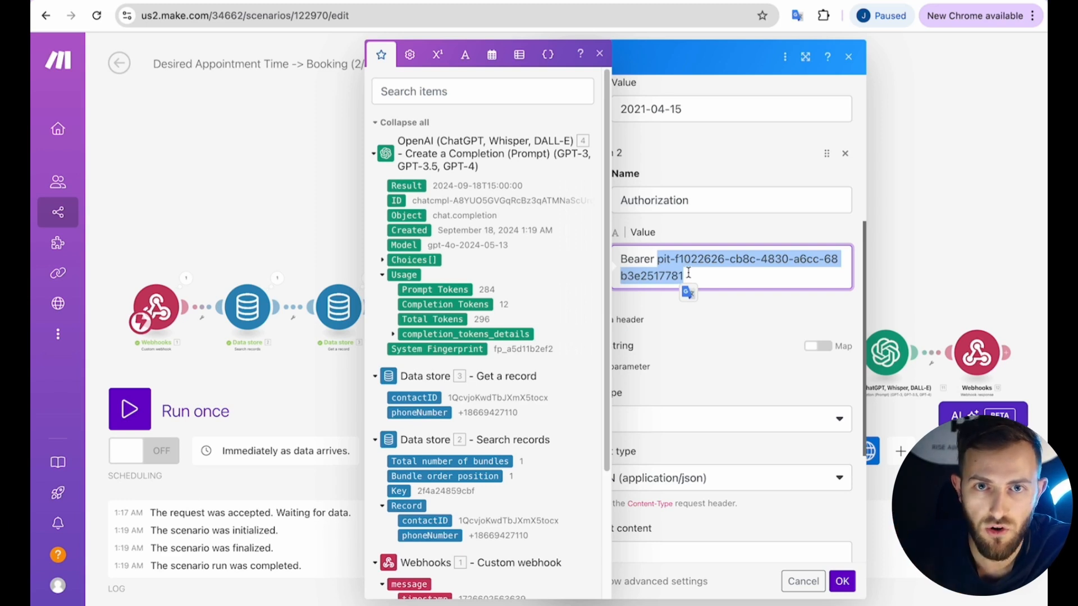
key(ctrl+v)
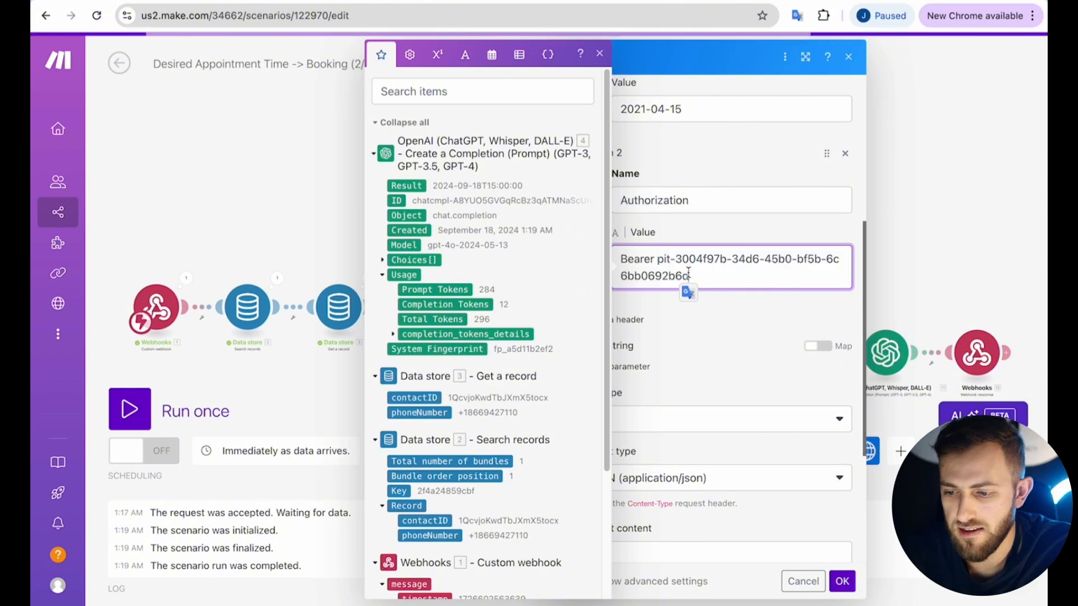
Save the HTTP module, run the booking scenario once, and test the workflow with the first contact.
click(842, 581)
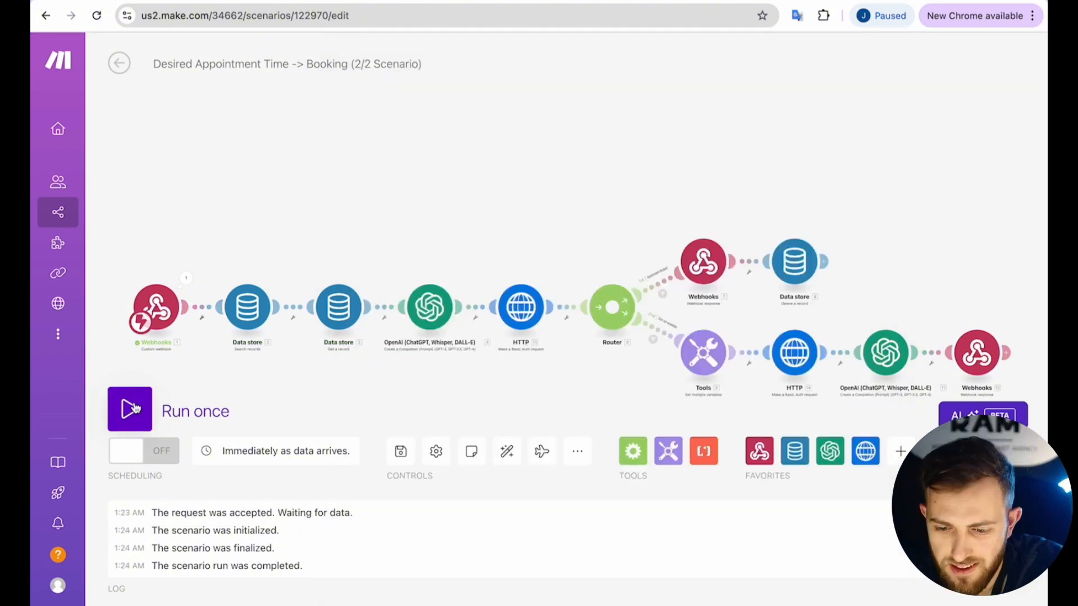
click(129, 409)
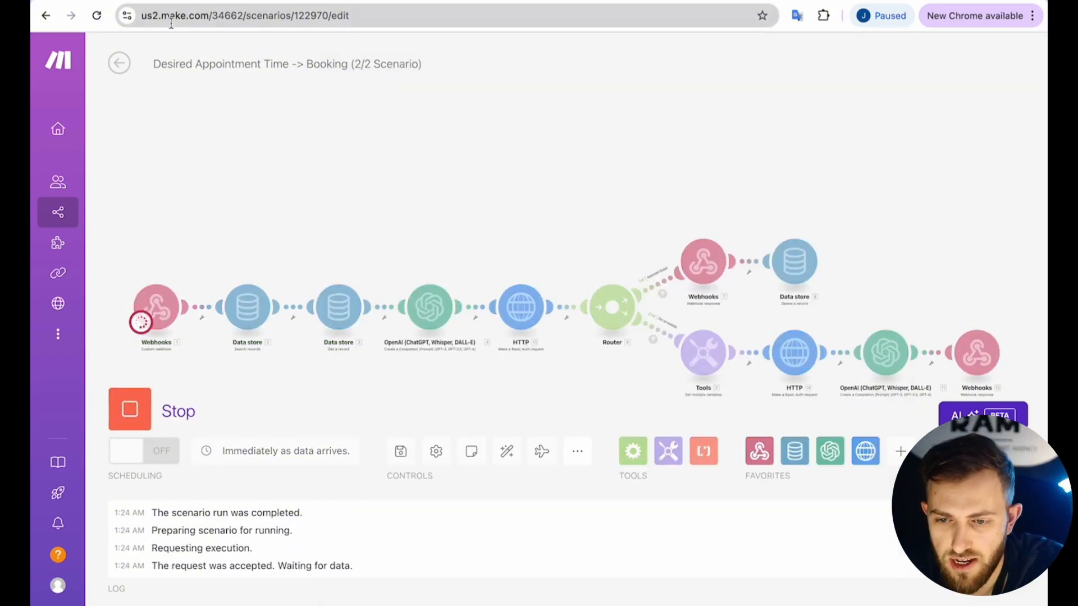
click(160, 1)
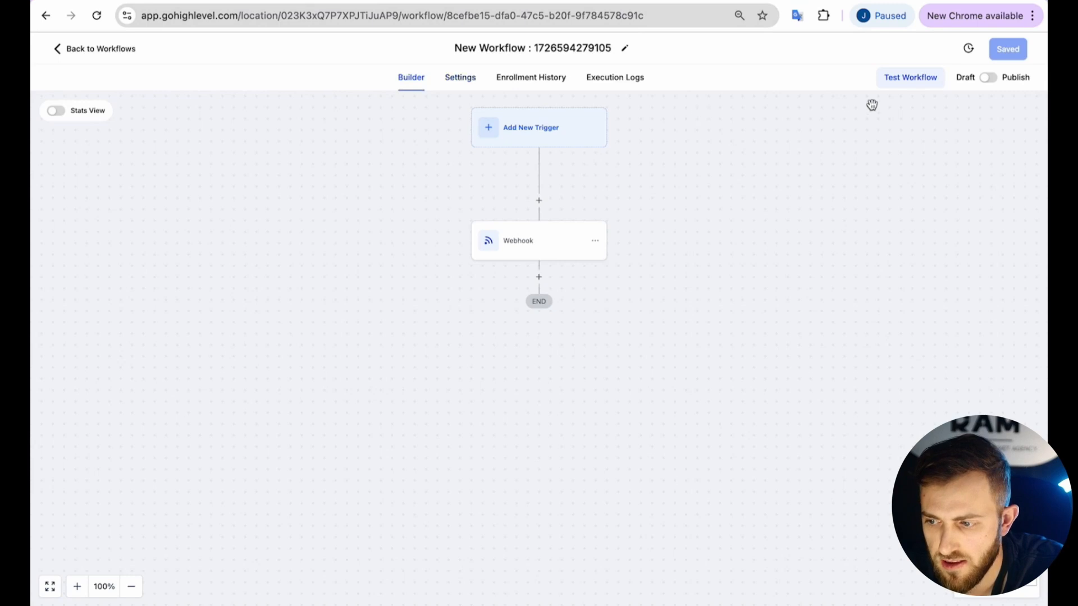
click(902, 81)
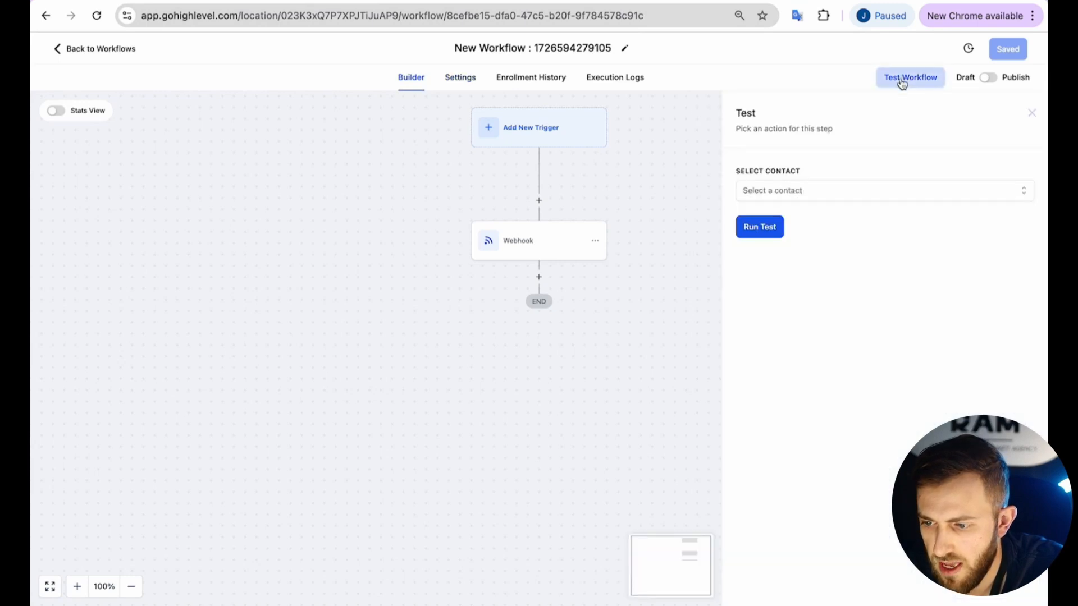
click(802, 193)
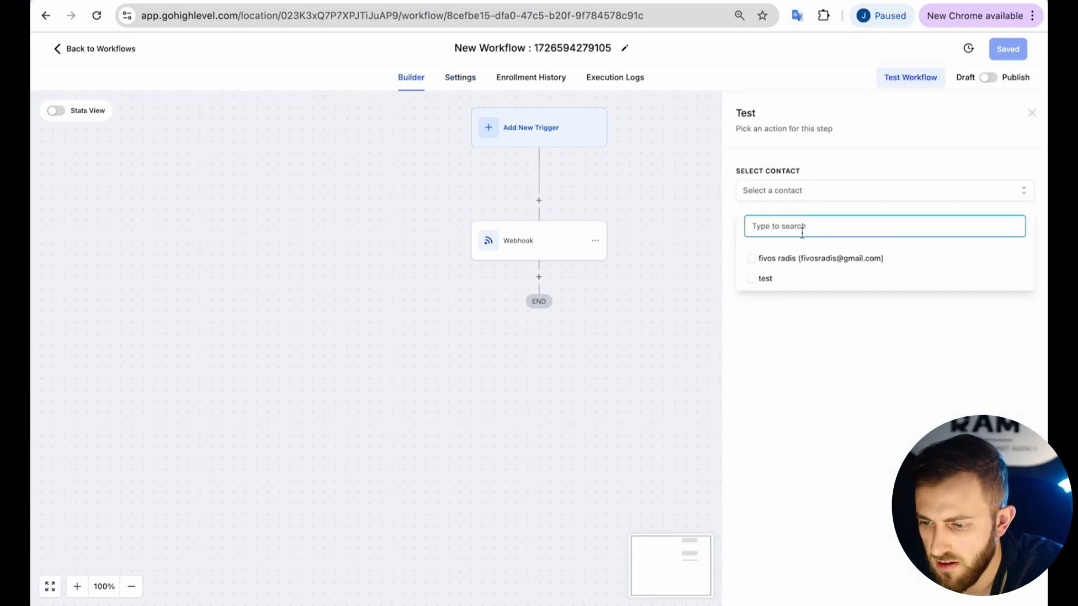
click(799, 261)
click(803, 335)
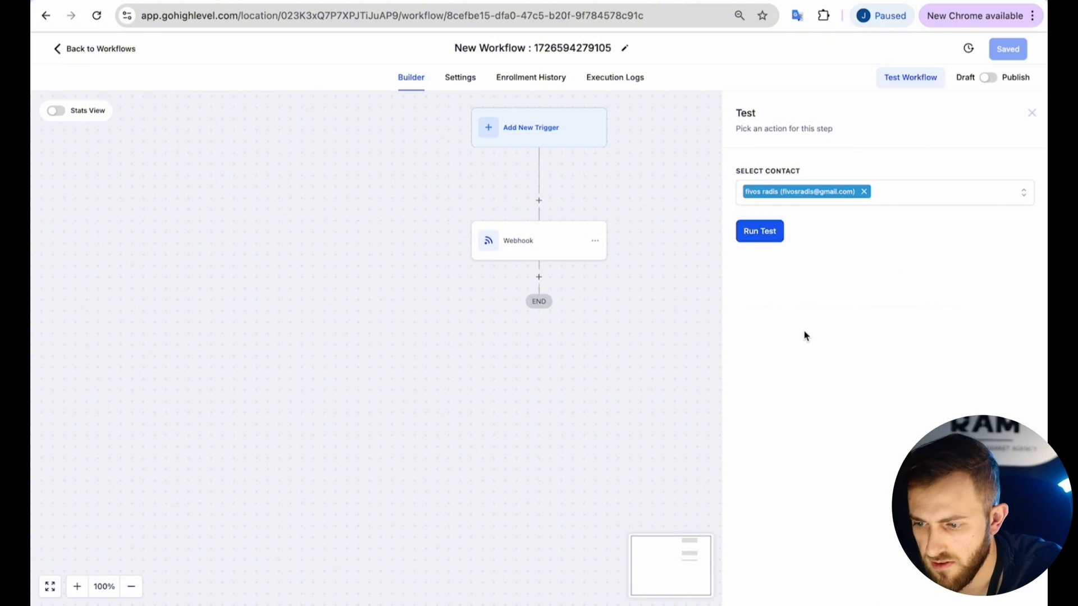
click(761, 231)
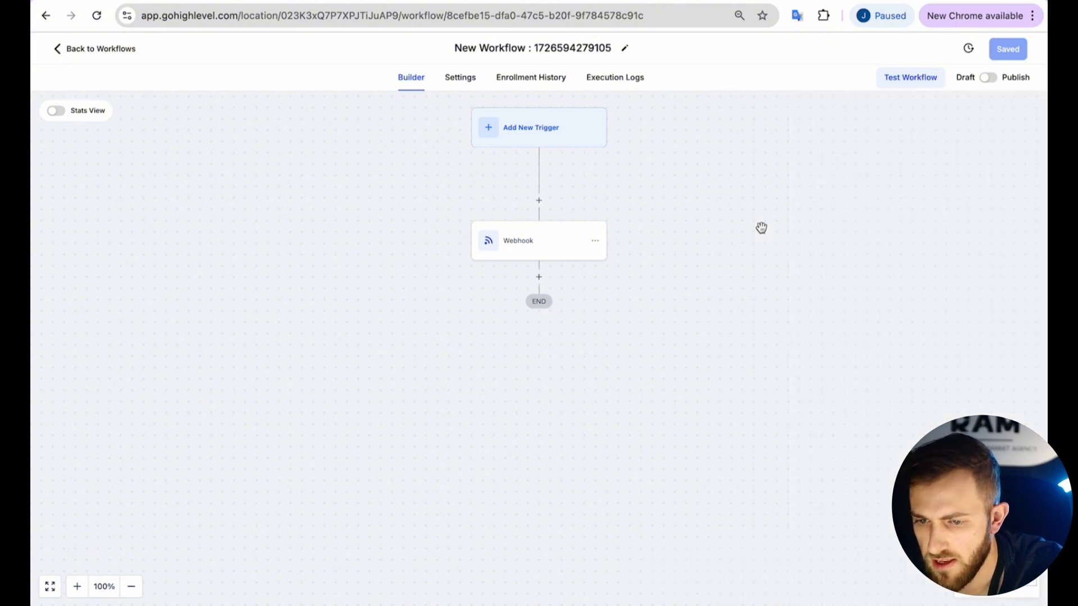
Set the Outbound Call scenario waiting for new data and answer the incoming test call.
key(ctrl+Tab)
click(130, 409)
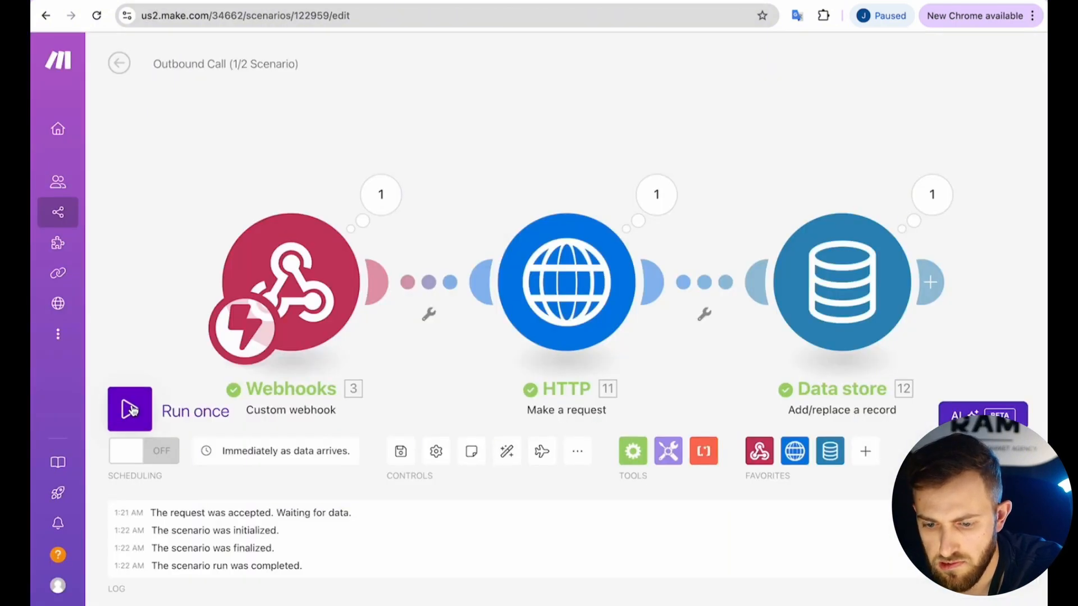
click(360, 463)
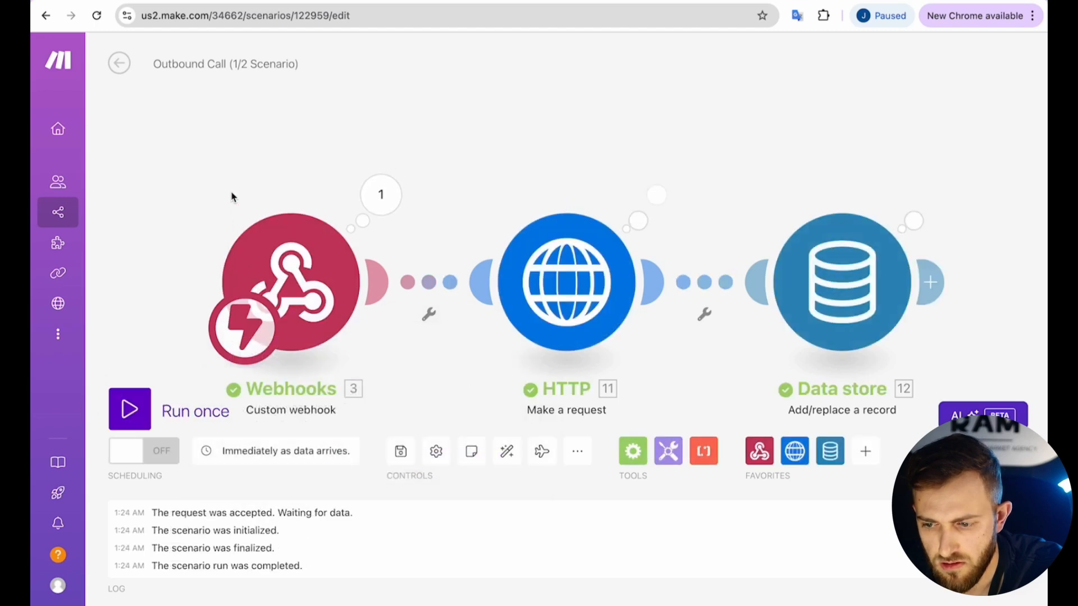
click(128, 0)
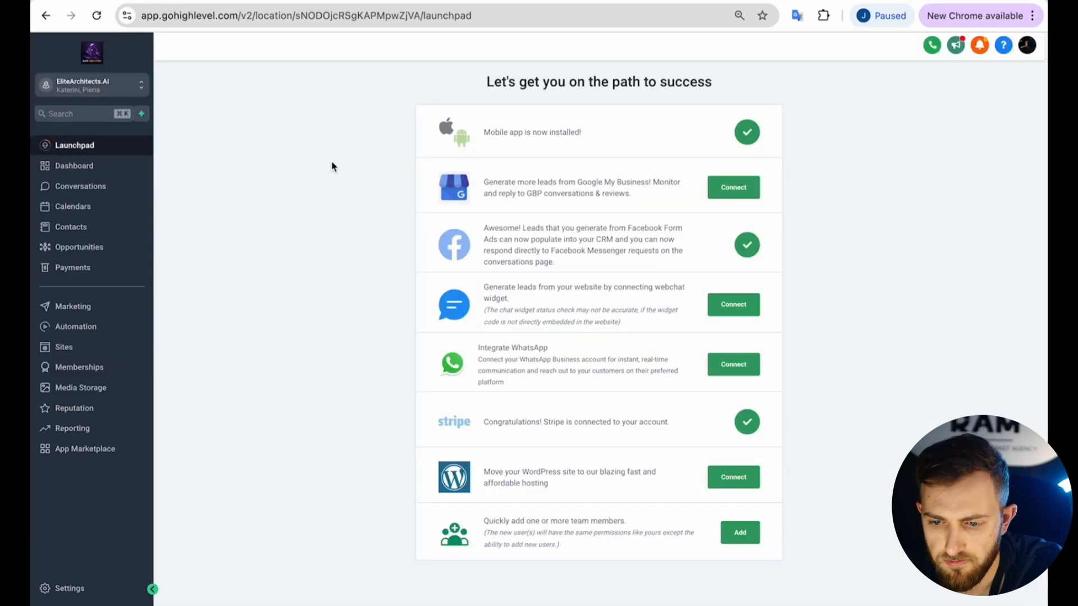
click(925, 260)
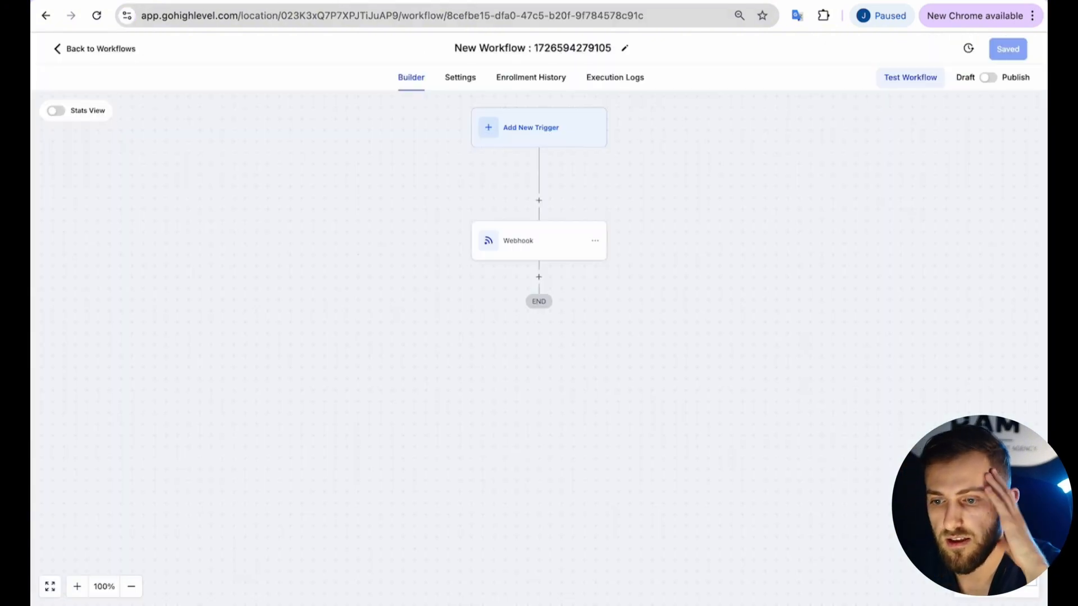
key(ctrl+Tab)
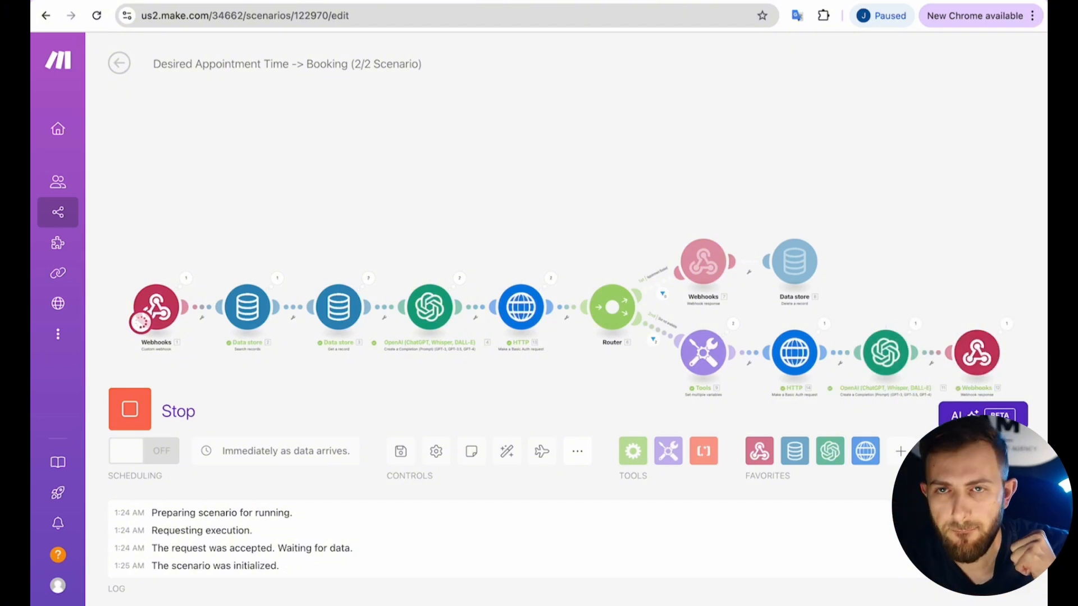
Check the HighLevel calendar, re-run the booking scenario once, then reload the calendar for the appointment.
mouse_move(422, 26)
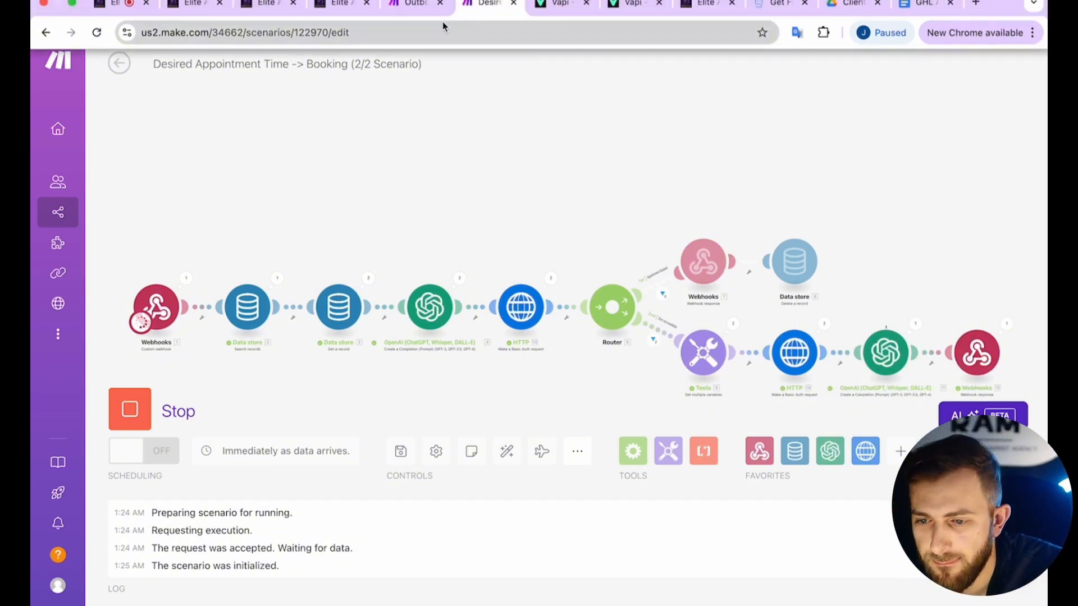
click(267, 4)
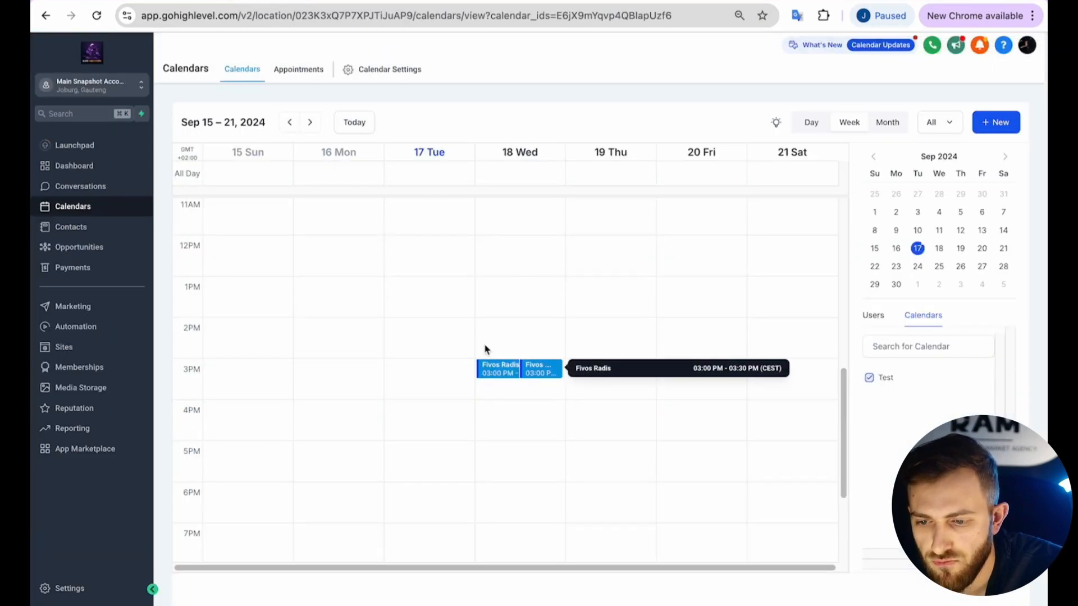
click(465, 3)
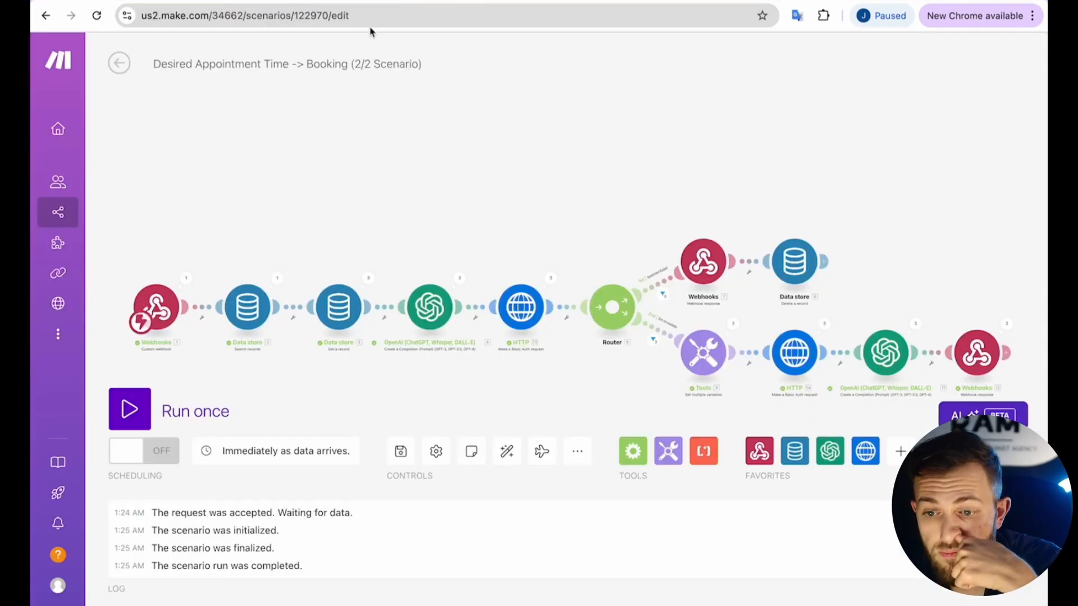
click(387, 4)
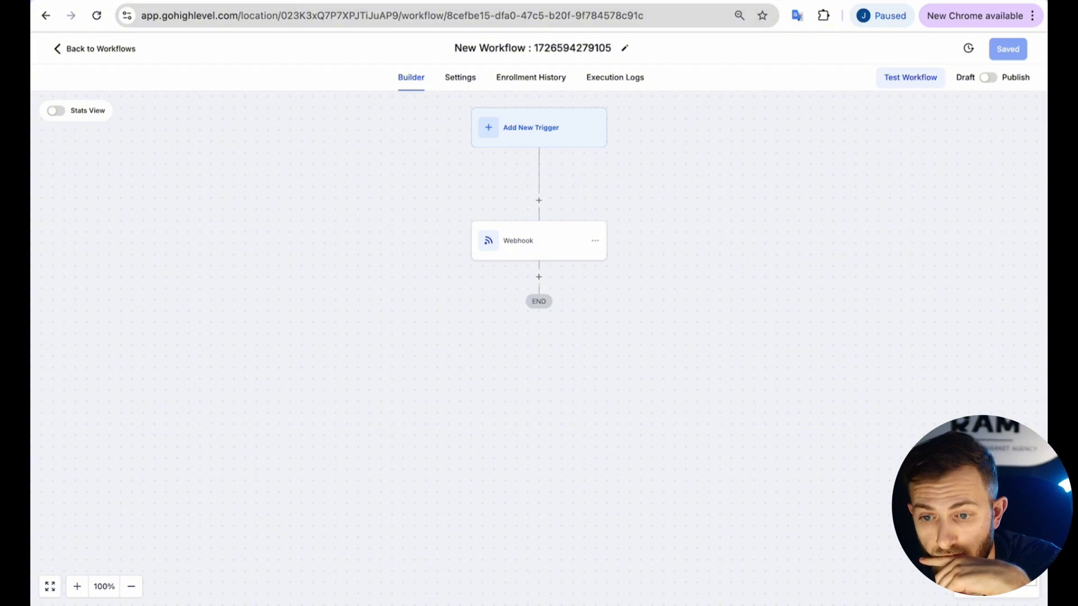
click(266, 3)
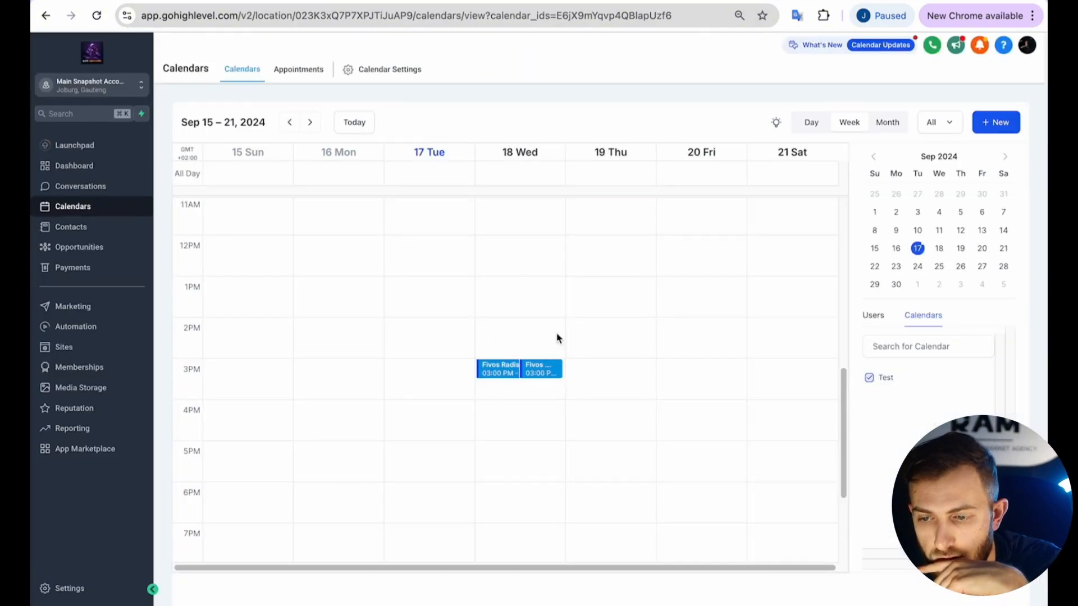
click(465, 3)
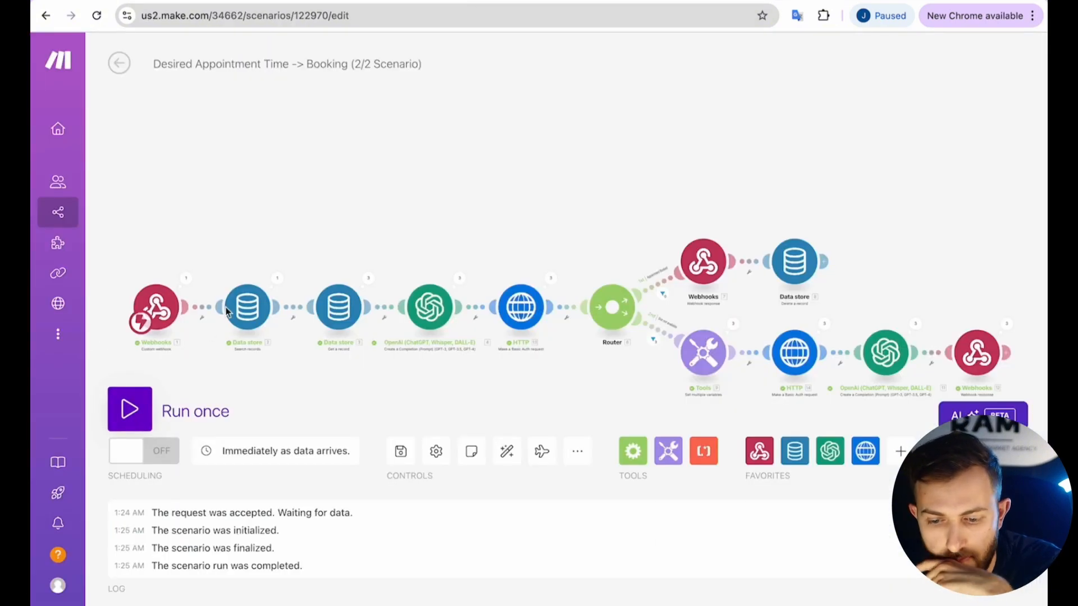
click(130, 409)
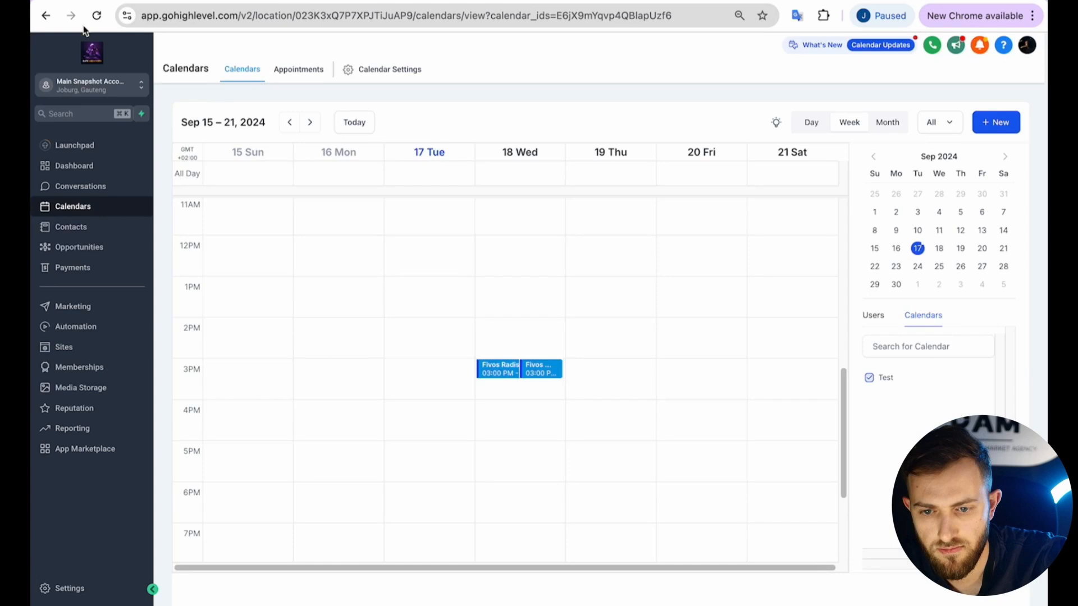
click(96, 15)
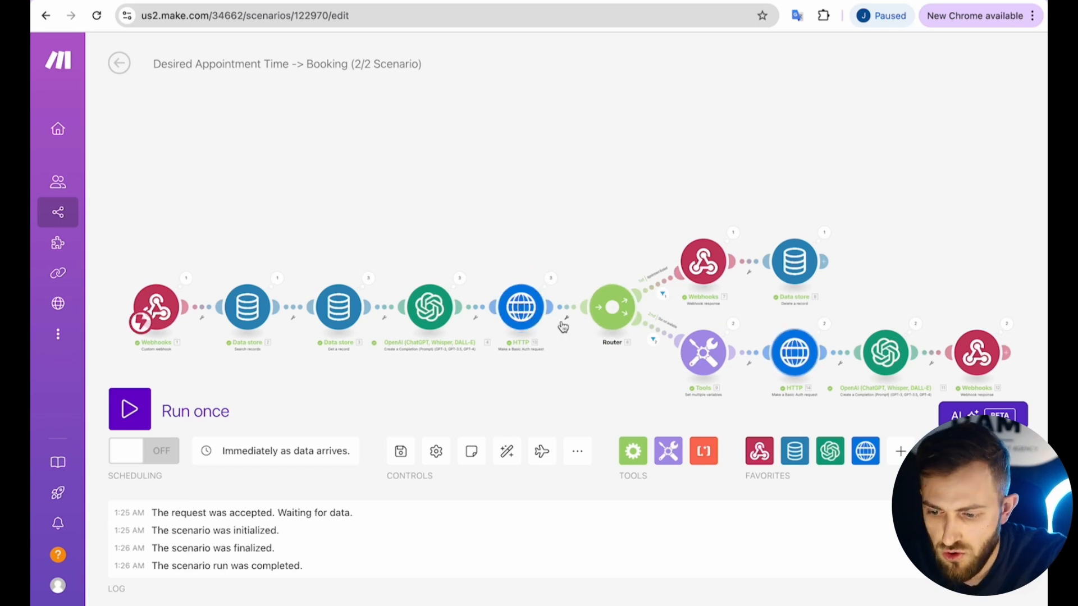
Create the 'My HTTP Basic Auth' credential keychain in the booking HTTP module.
click(529, 312)
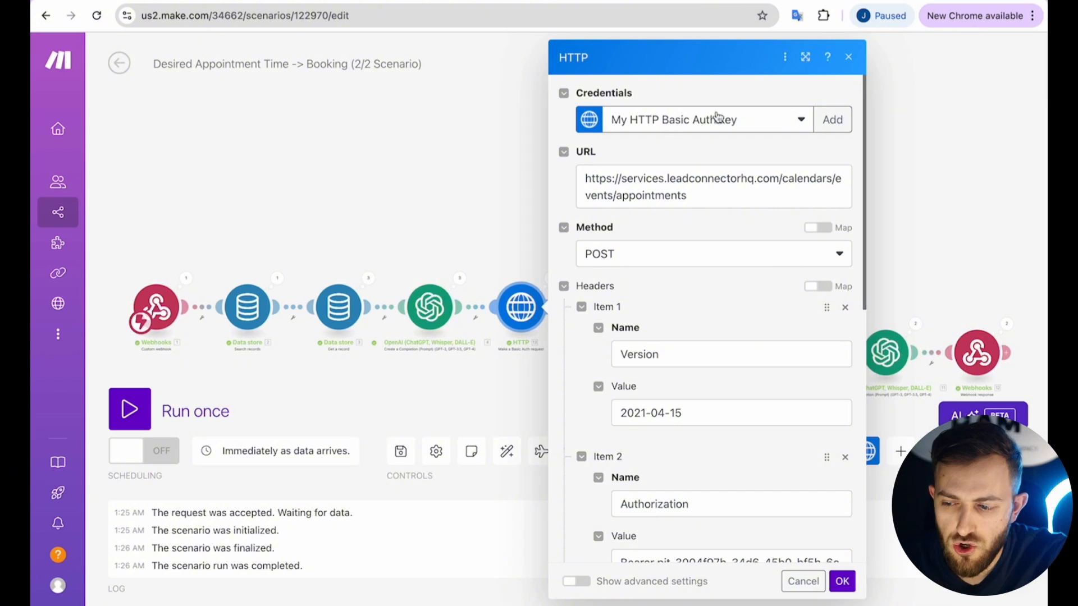
click(833, 120)
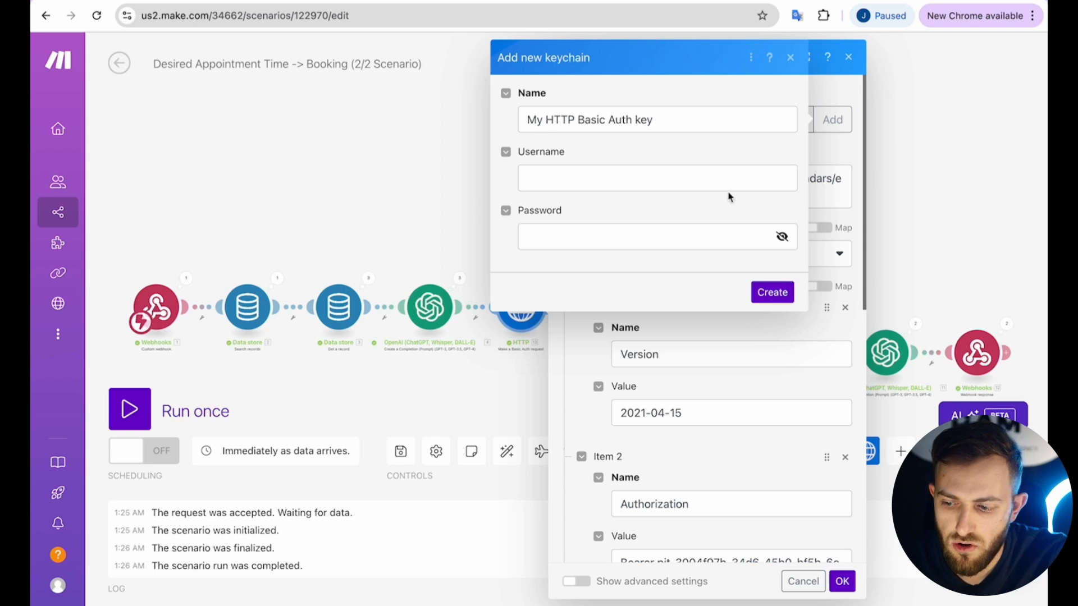
click(770, 291)
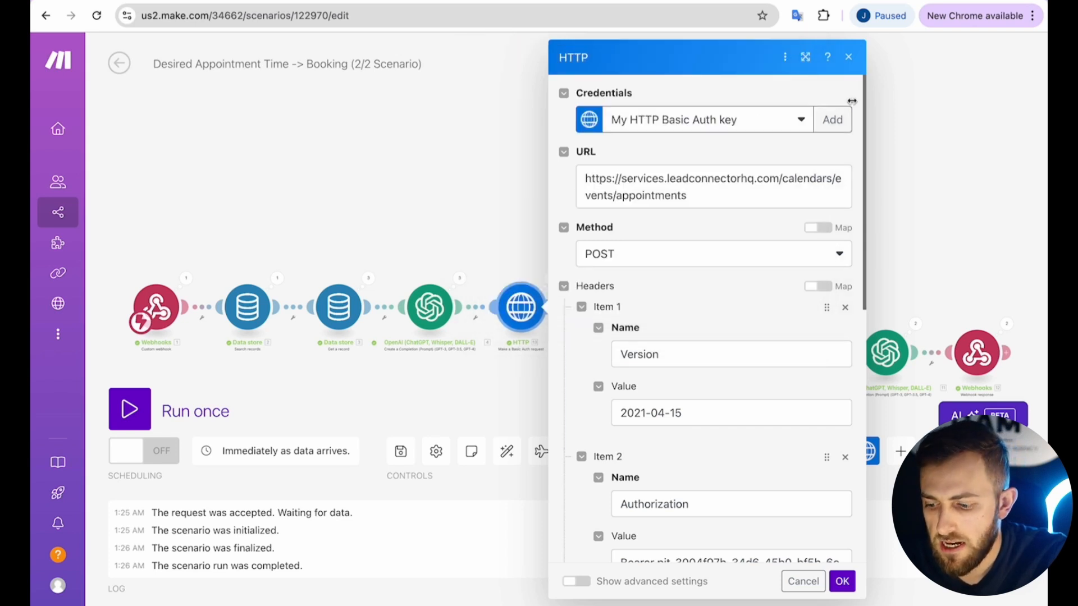